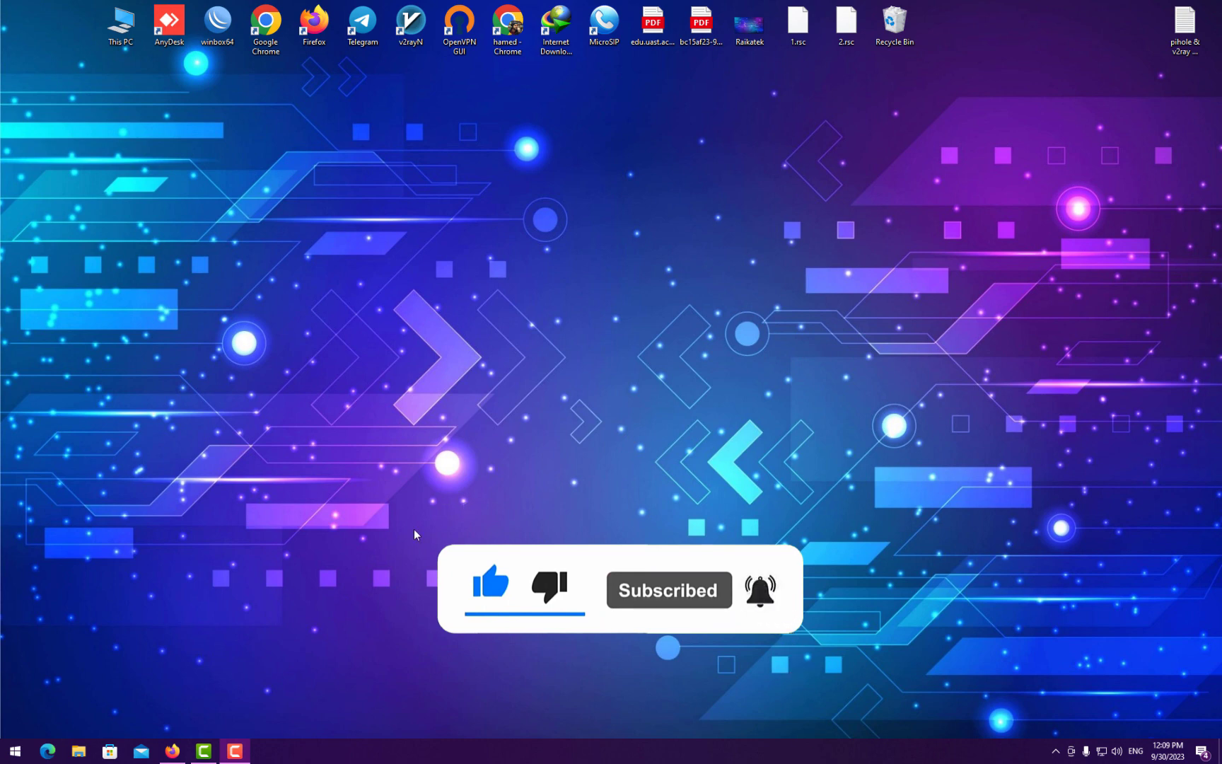
- Bring up the Hetzner Cloud Console overview of the CX11 server 'ubuntu' in Firefox
left_click(172, 750)
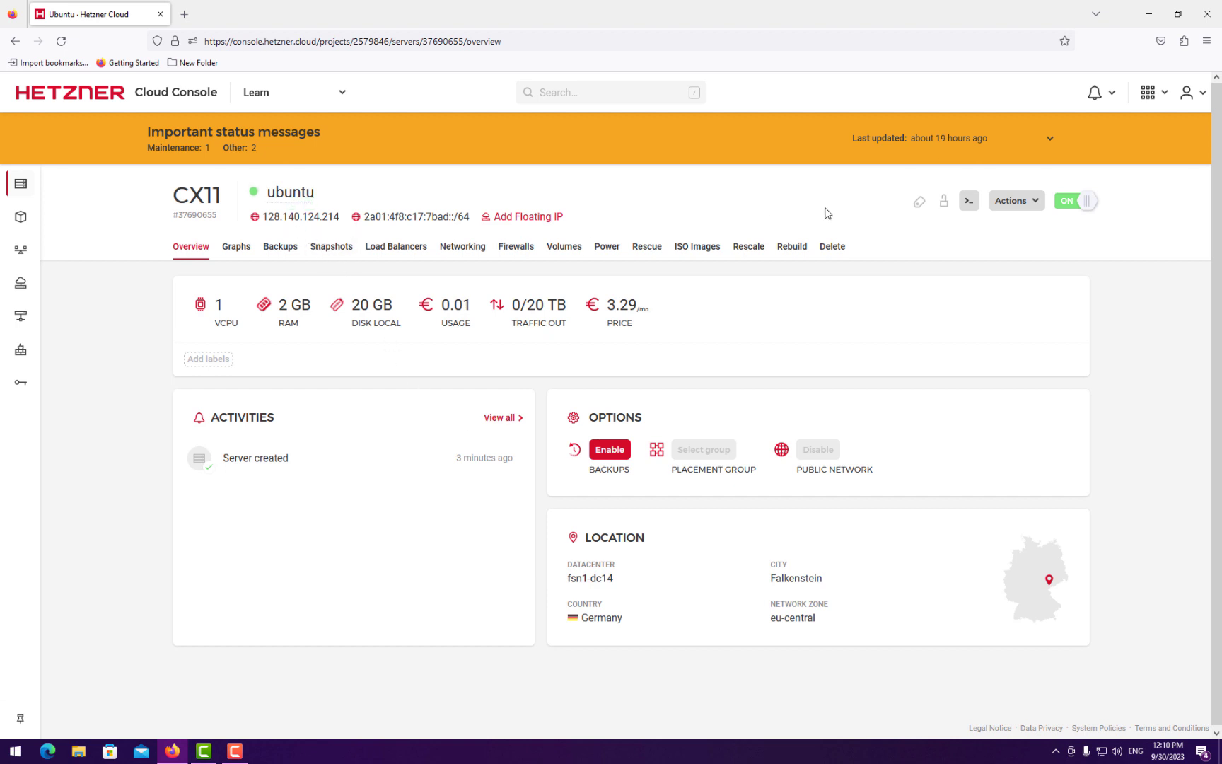
- Log WinBox into the CHR router at 128.140.124.214 and enlarge its restored window
left_click(1149, 13)
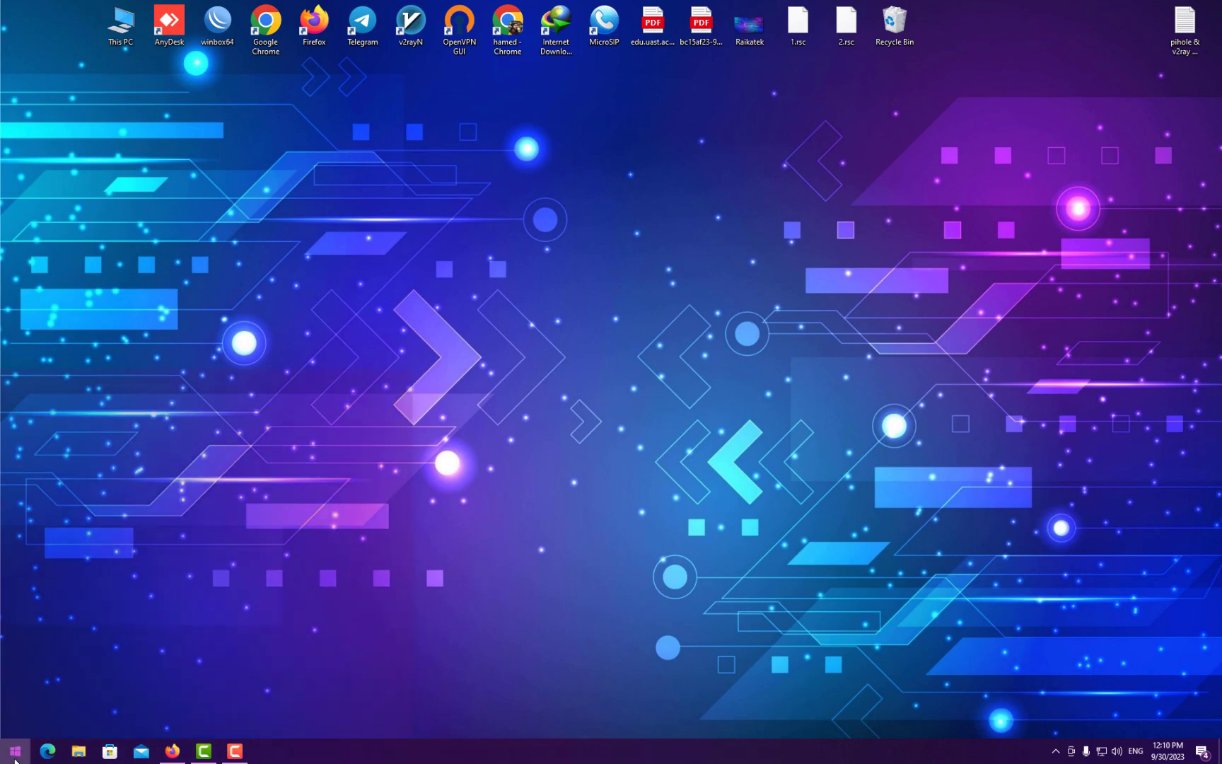
left_click(15, 751)
double_click(218, 21)
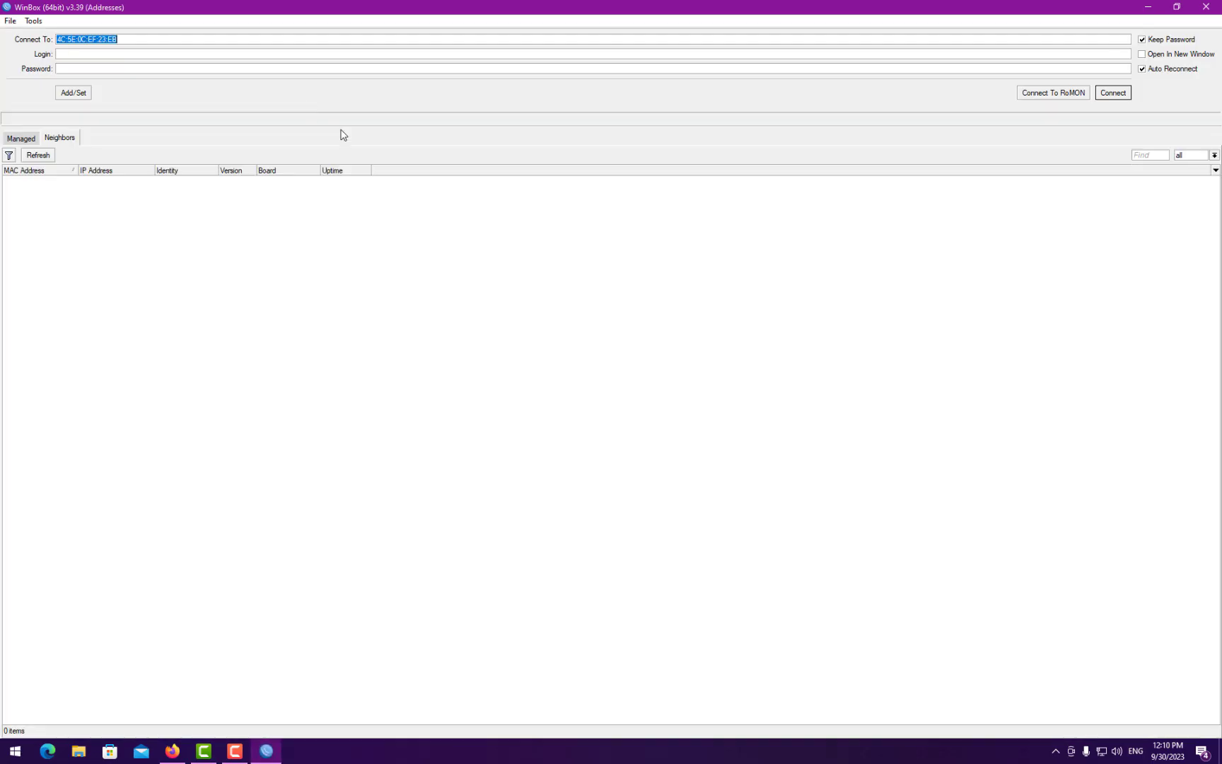
type("128.140.124.214")
left_click(100, 56)
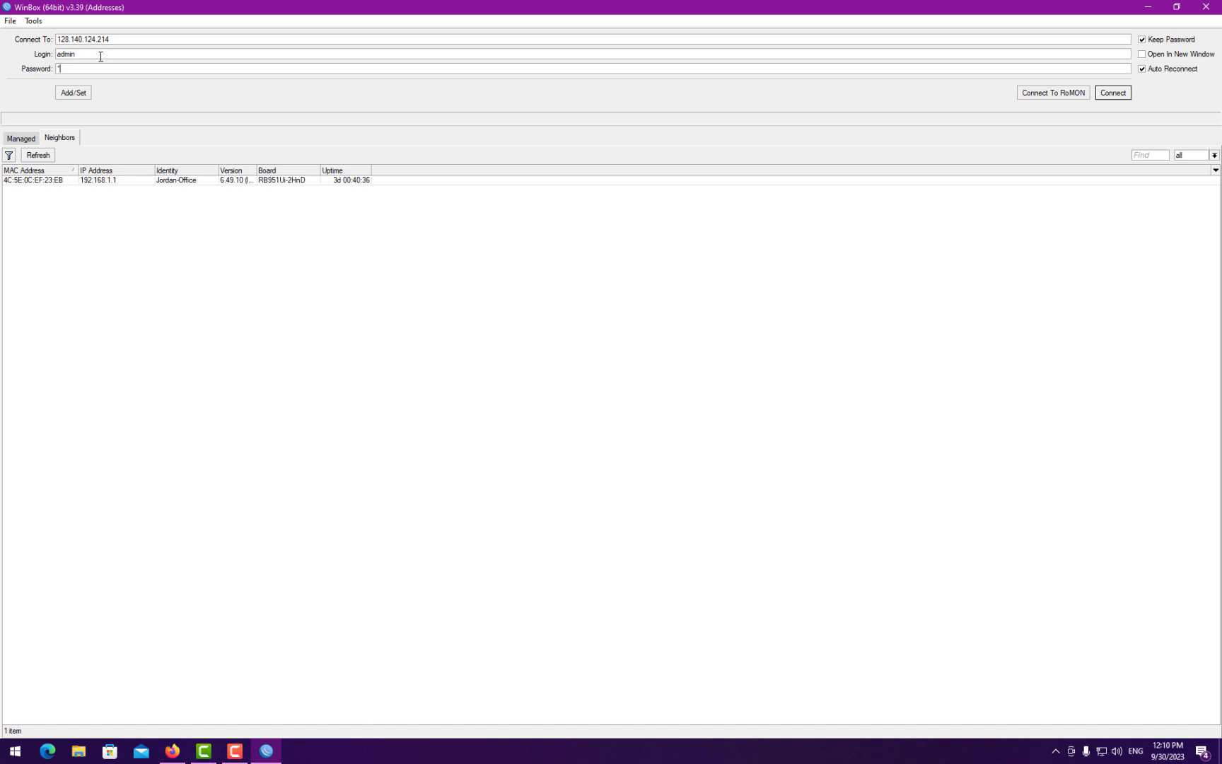
key("Return")
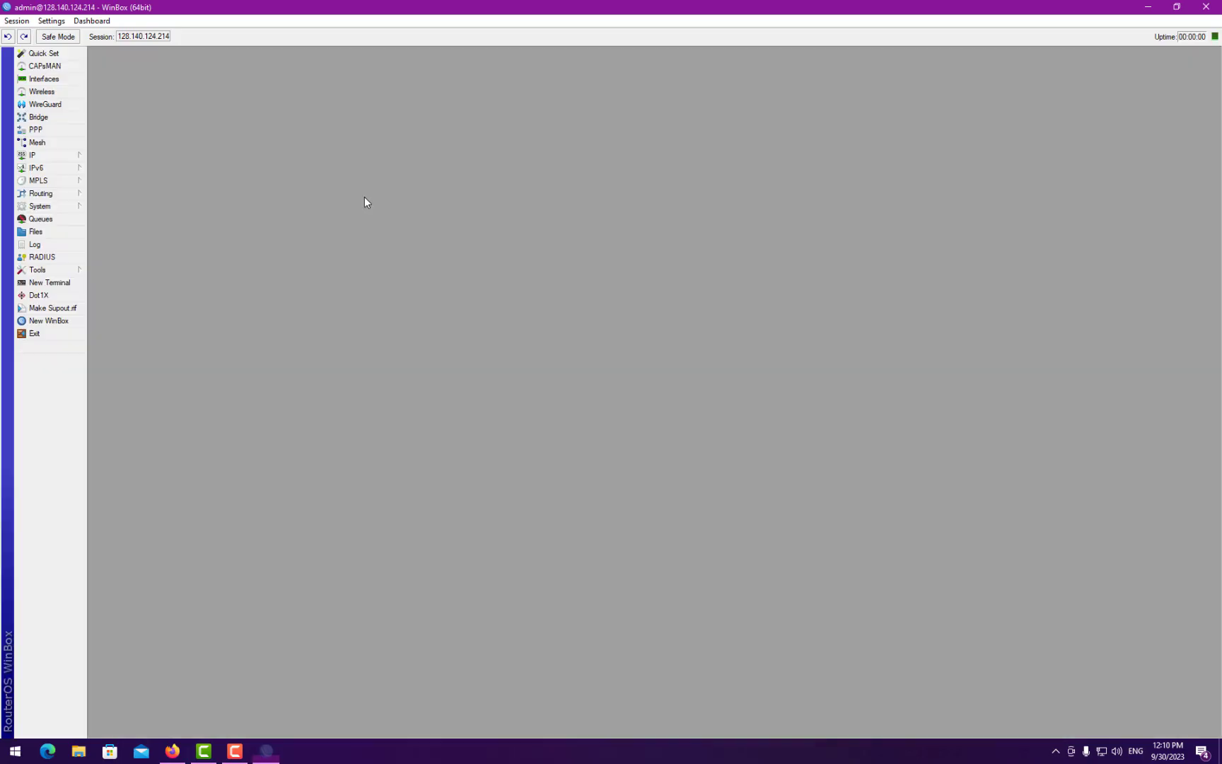
double_click(435, 13)
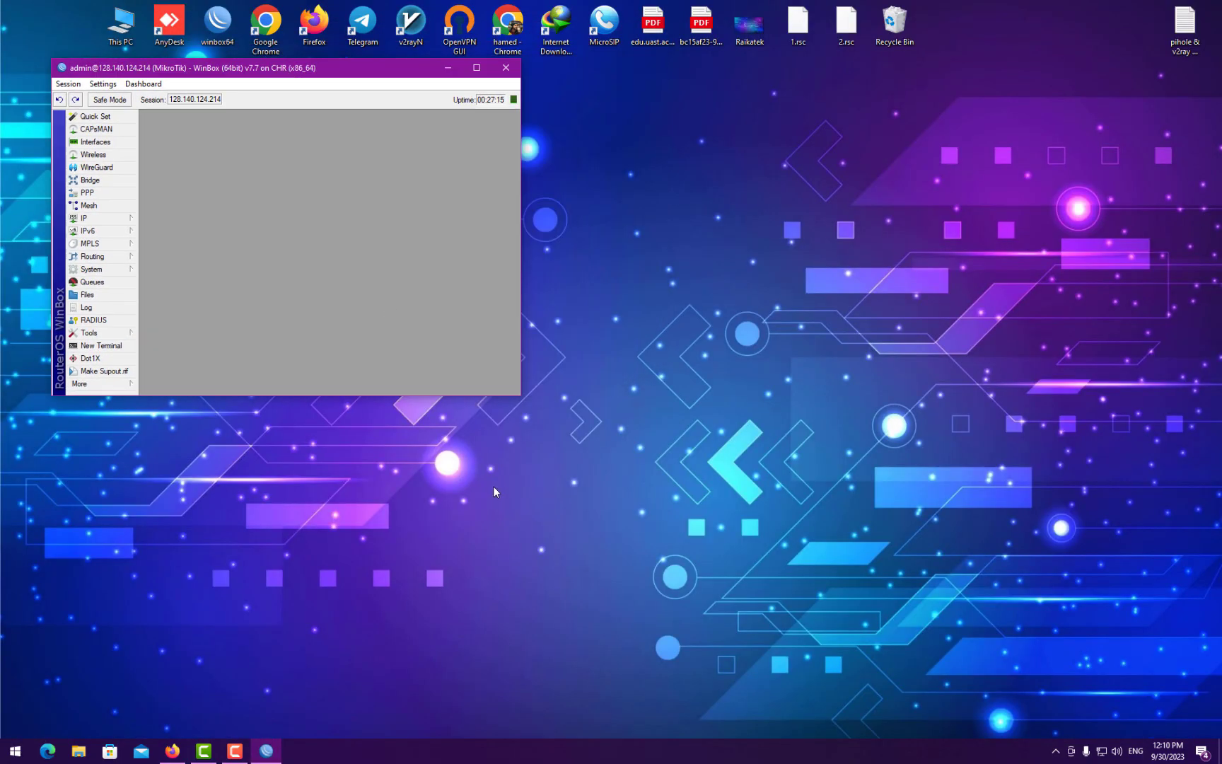
left_click_drag(521, 399, 994, 683)
- Open the 'pihole & v2ray on mikrotik' notes in a narrower Notepad window beside WinBox
double_click(1181, 25)
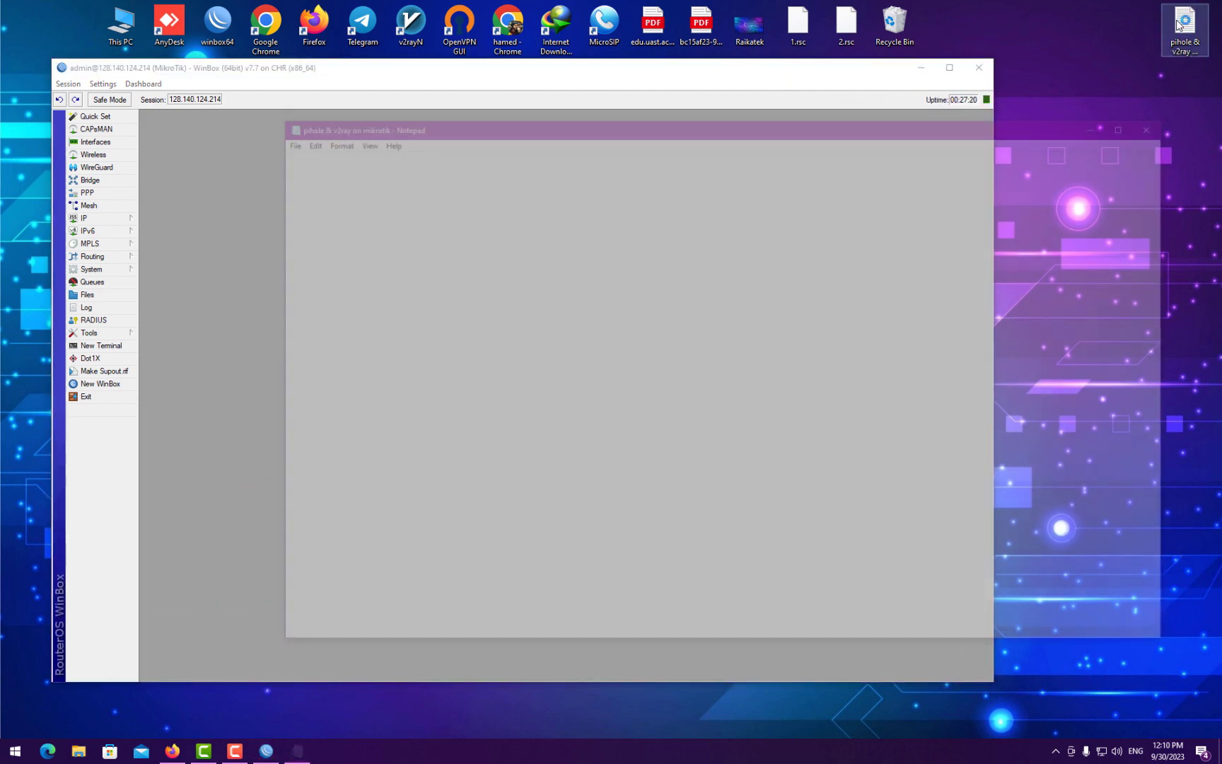
left_click_drag(744, 109, 748, 100)
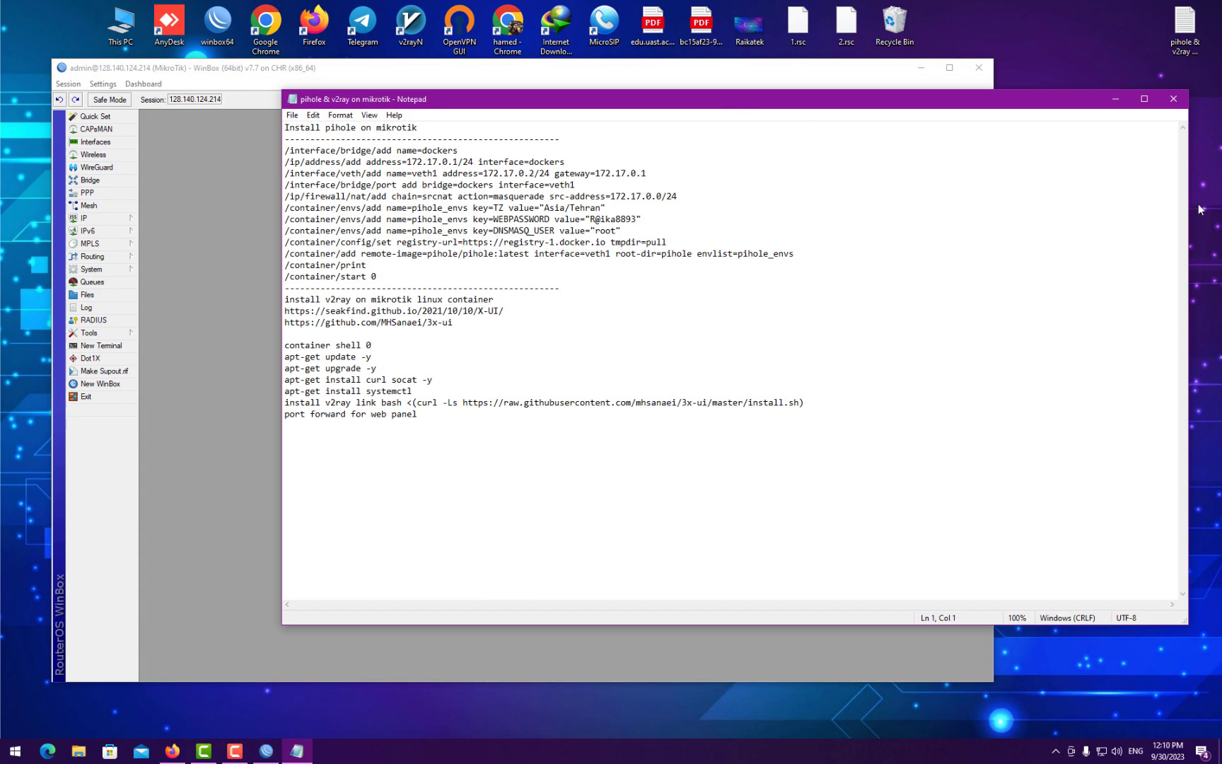
left_click_drag(1191, 205, 1034, 205)
left_click_drag(652, 106, 826, 98)
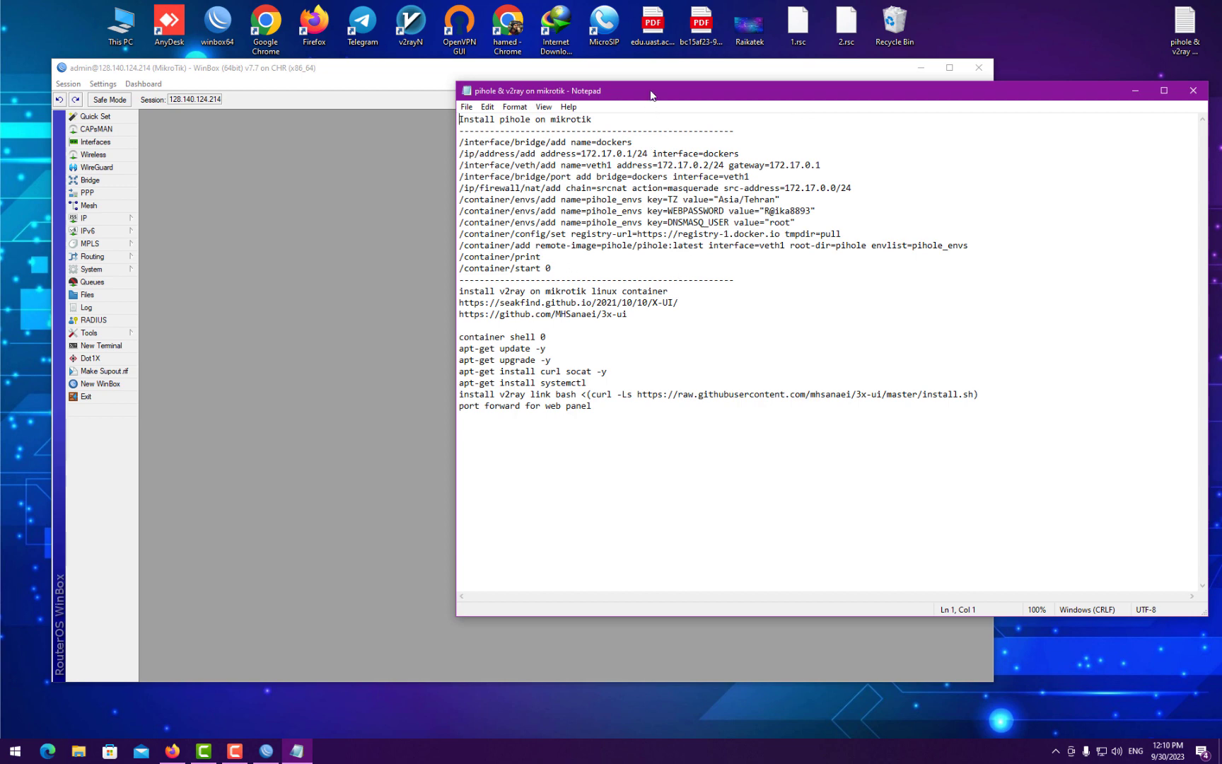
left_click_drag(651, 91, 655, 78)
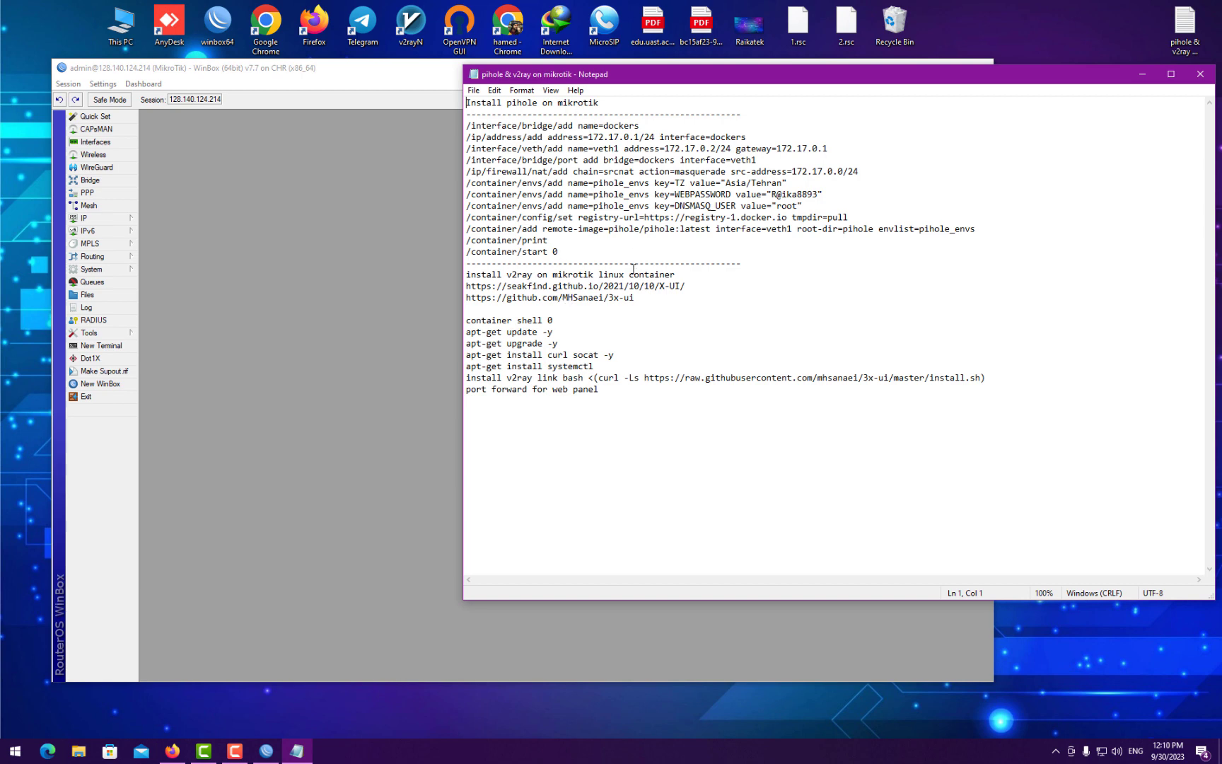
left_click_drag(276, 72, 273, 73)
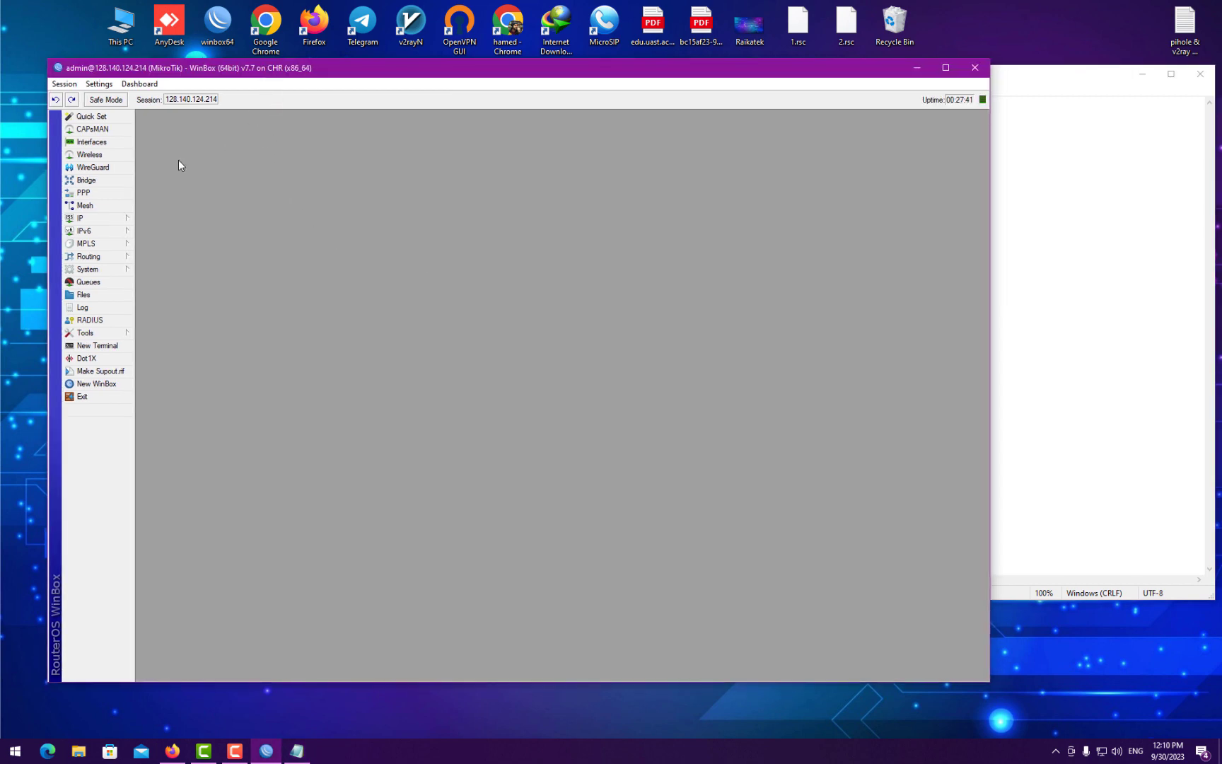
- Open System > Packages and position the Package List showing routeros 7.7
left_click(99, 273)
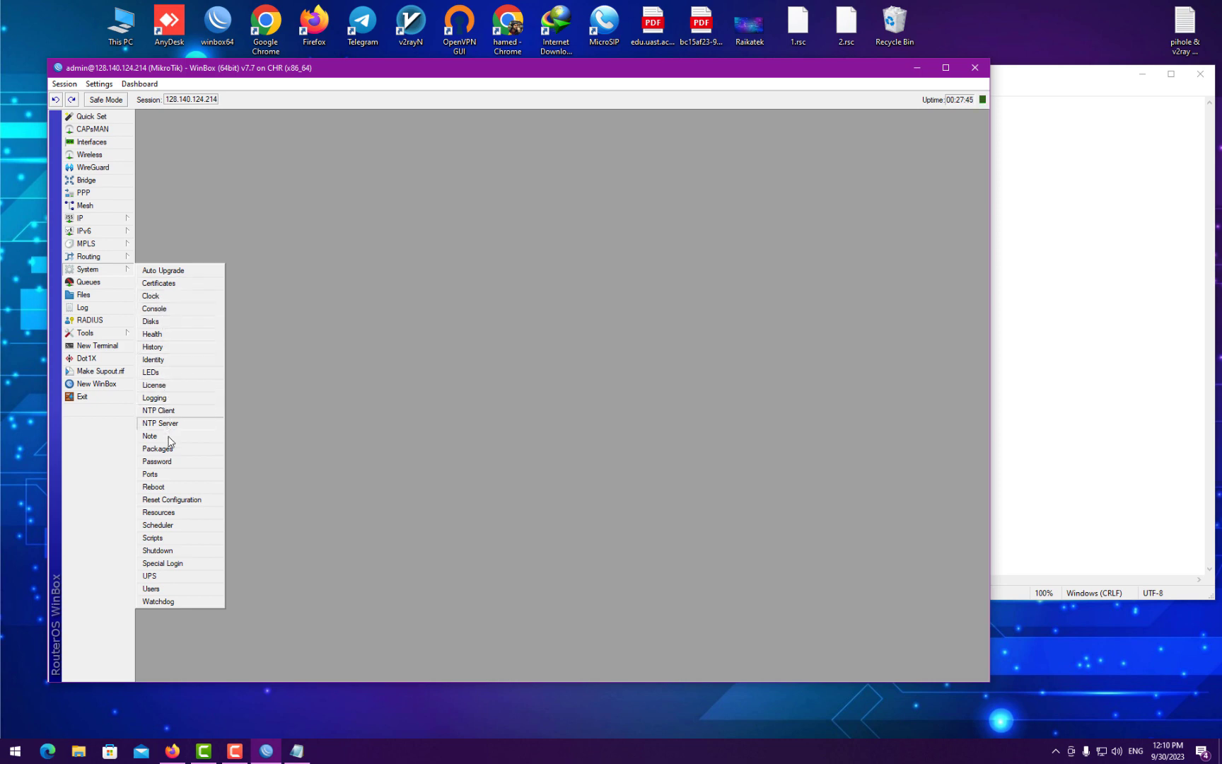
left_click(157, 448)
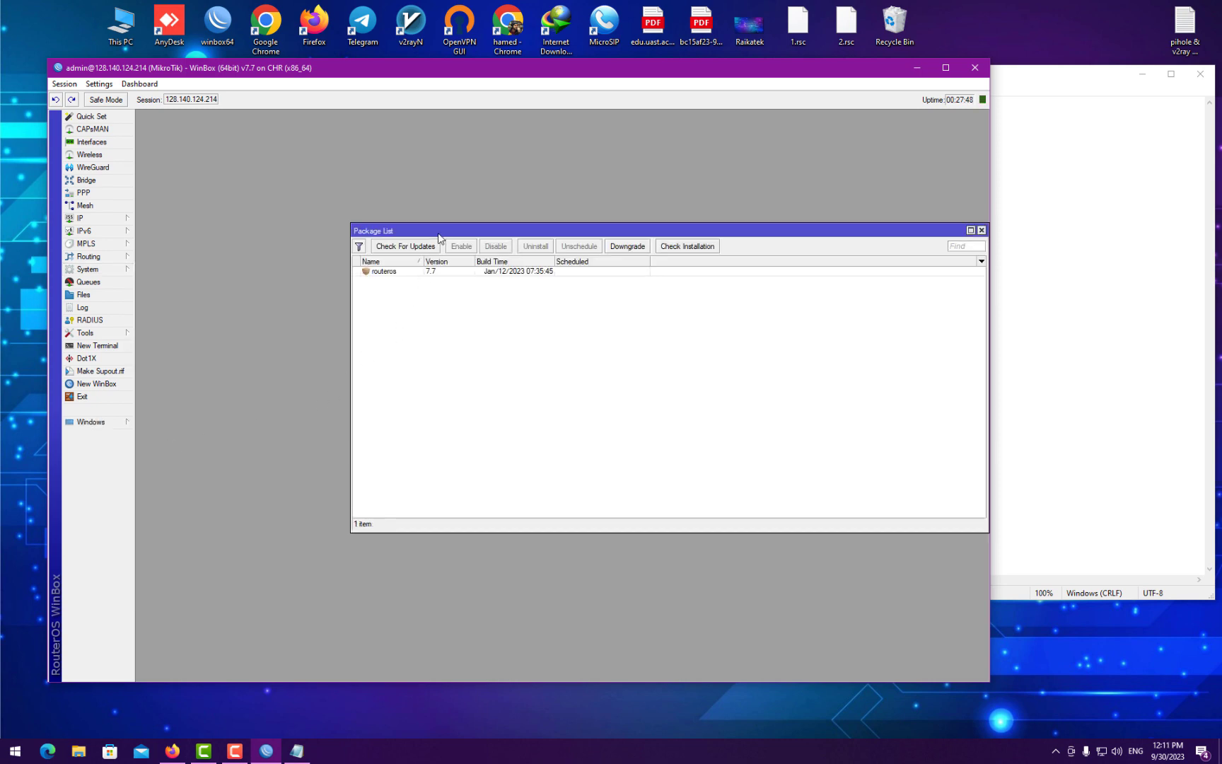
left_click_drag(438, 234, 297, 208)
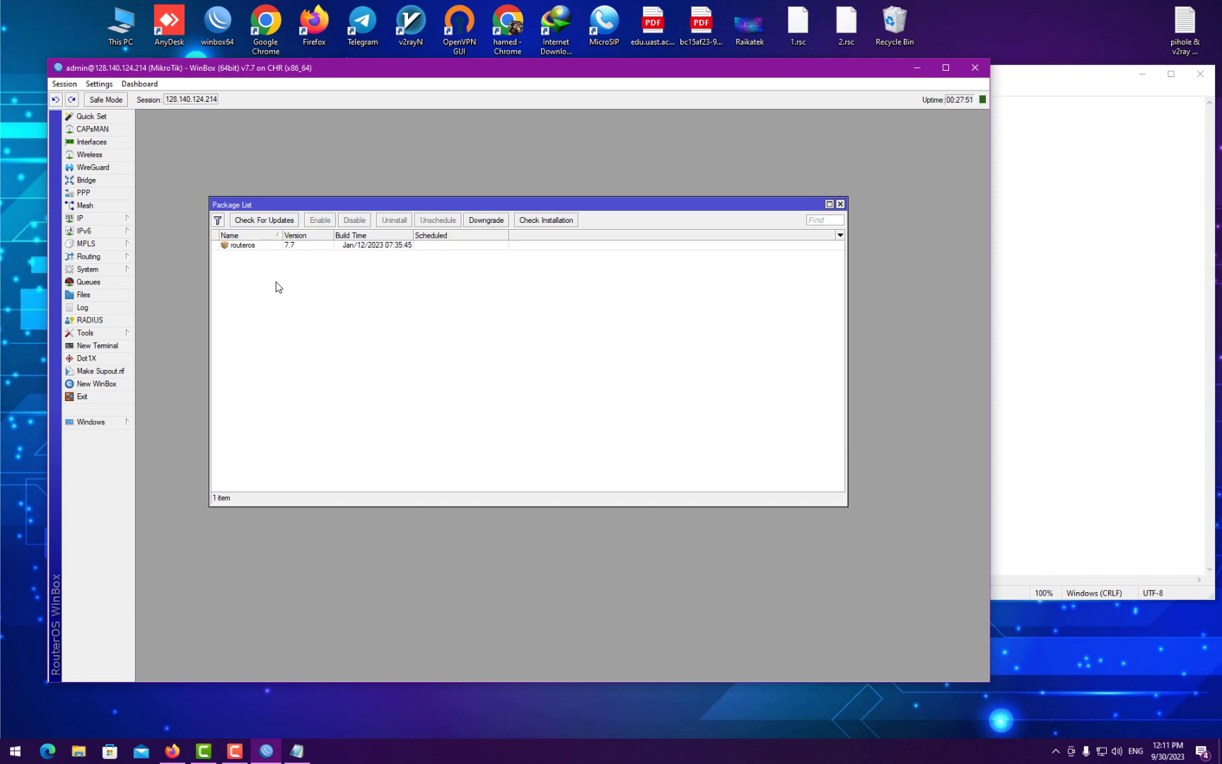
left_click(171, 750)
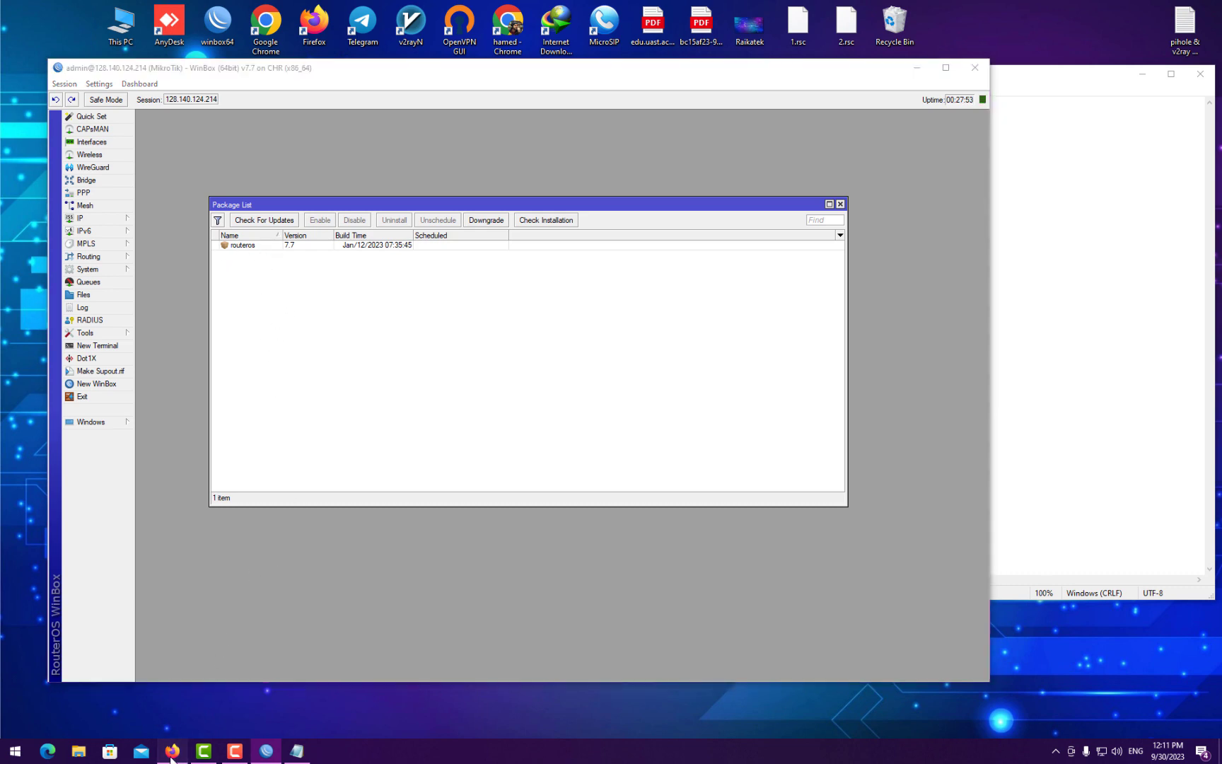
- Search the web for 'mikrotik' in a new tab and open the MikroTik website
left_click(195, 14)
left_click(237, 41)
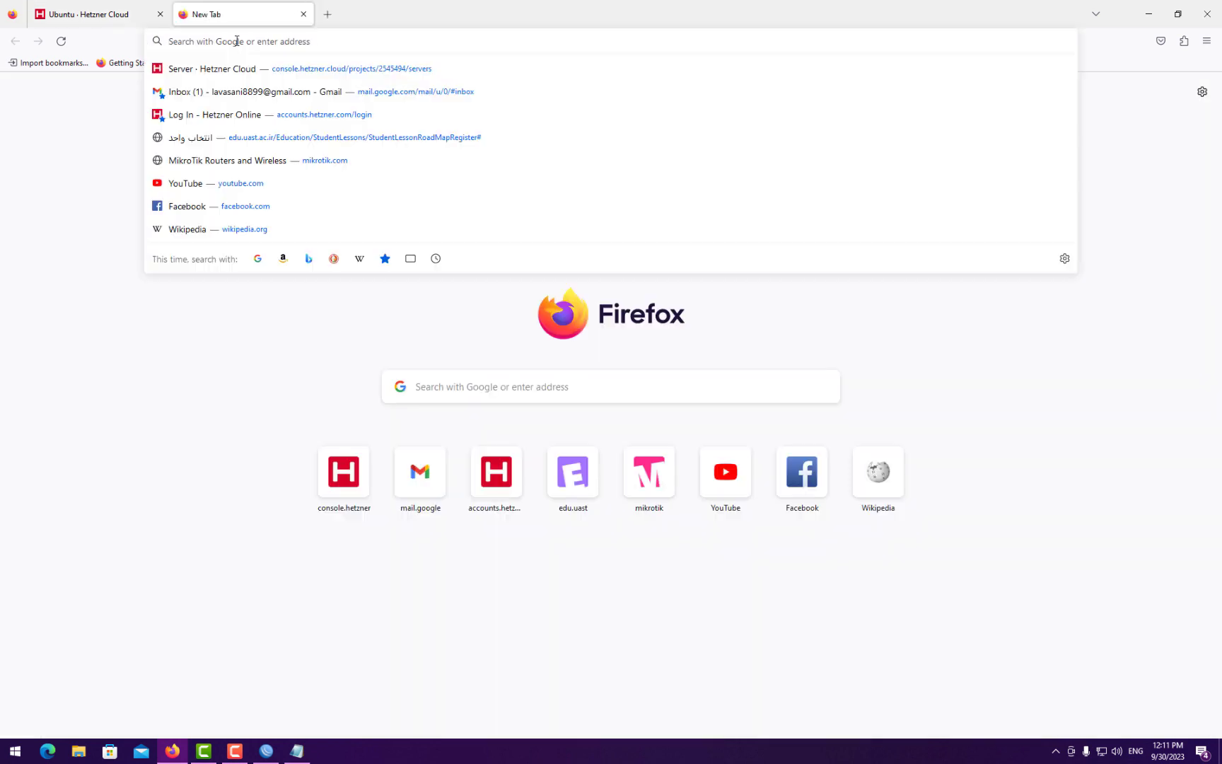
type("mikro")
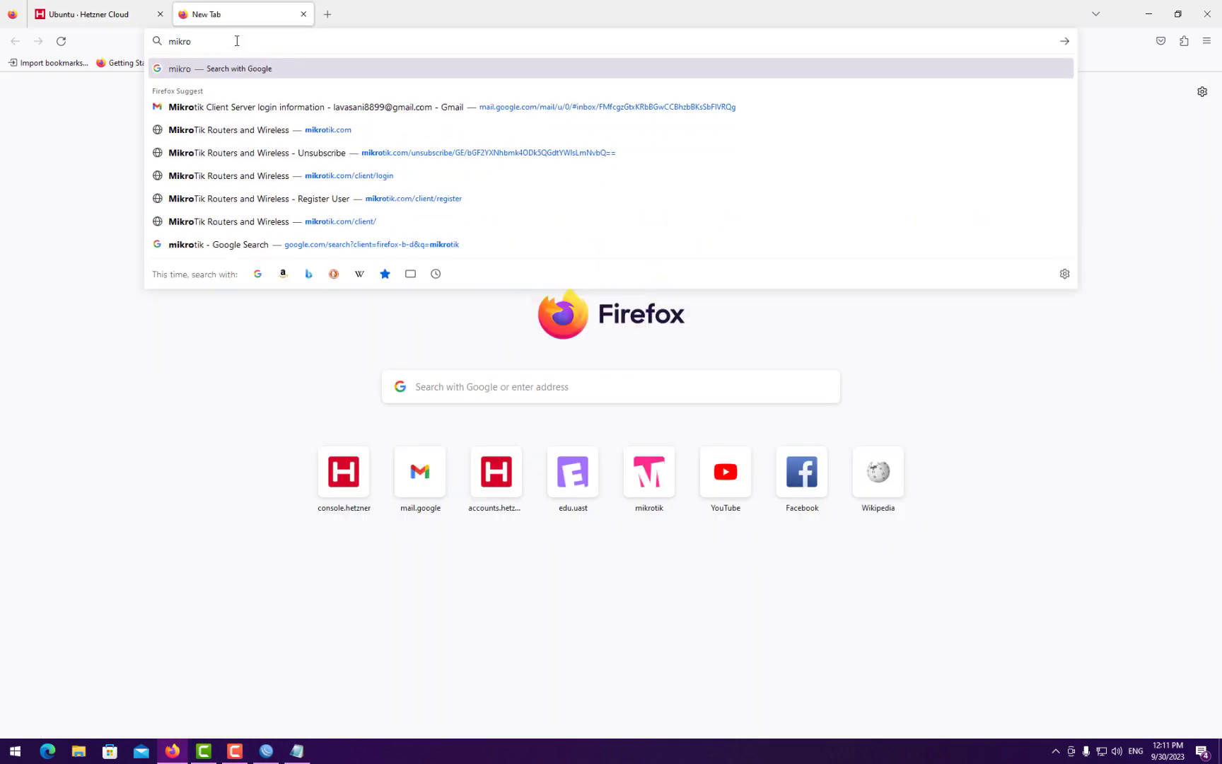
type("tik")
key("Return")
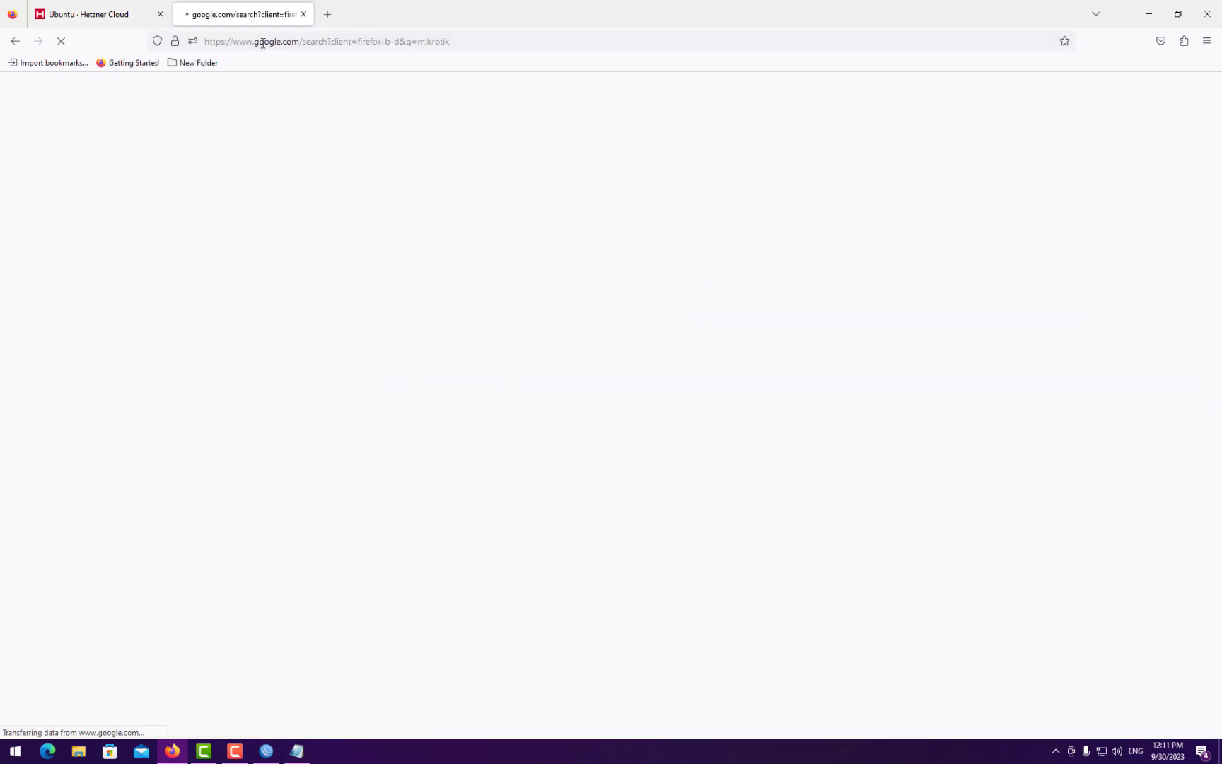
left_click(208, 272)
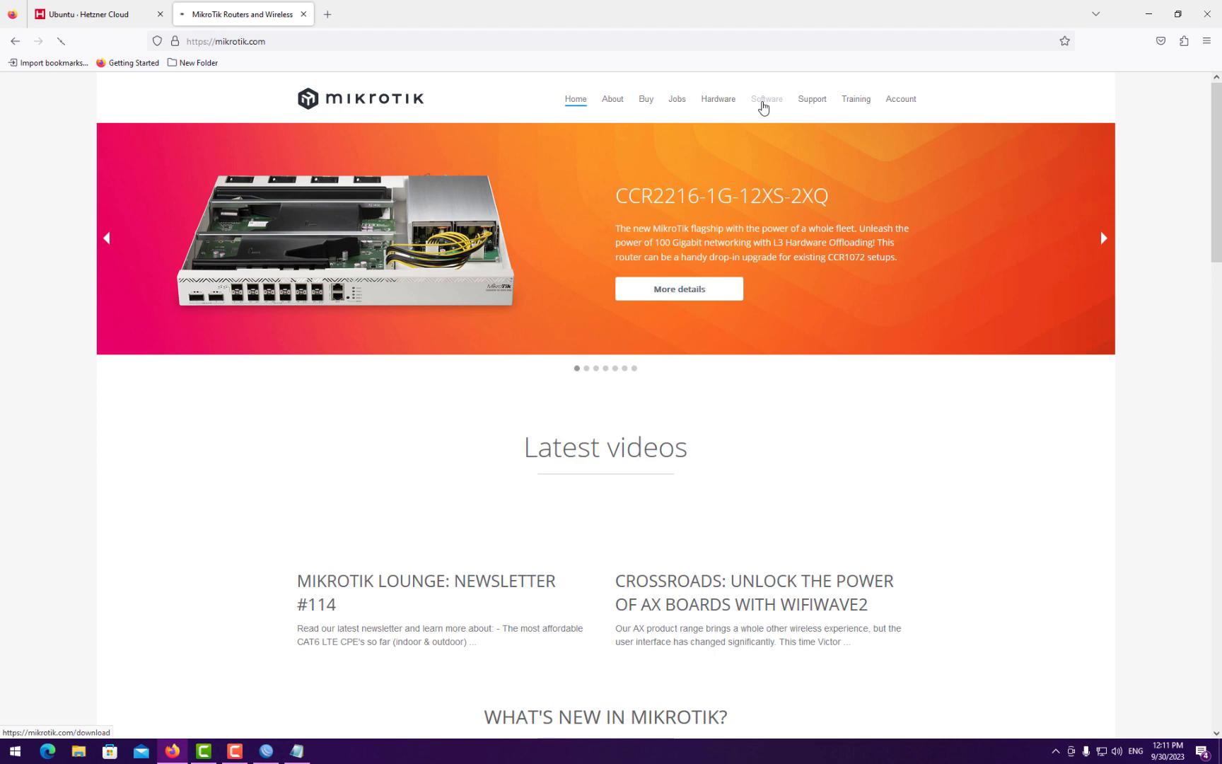
- Open the Software download archive and compare releases with WinBox's package list
left_click(764, 102)
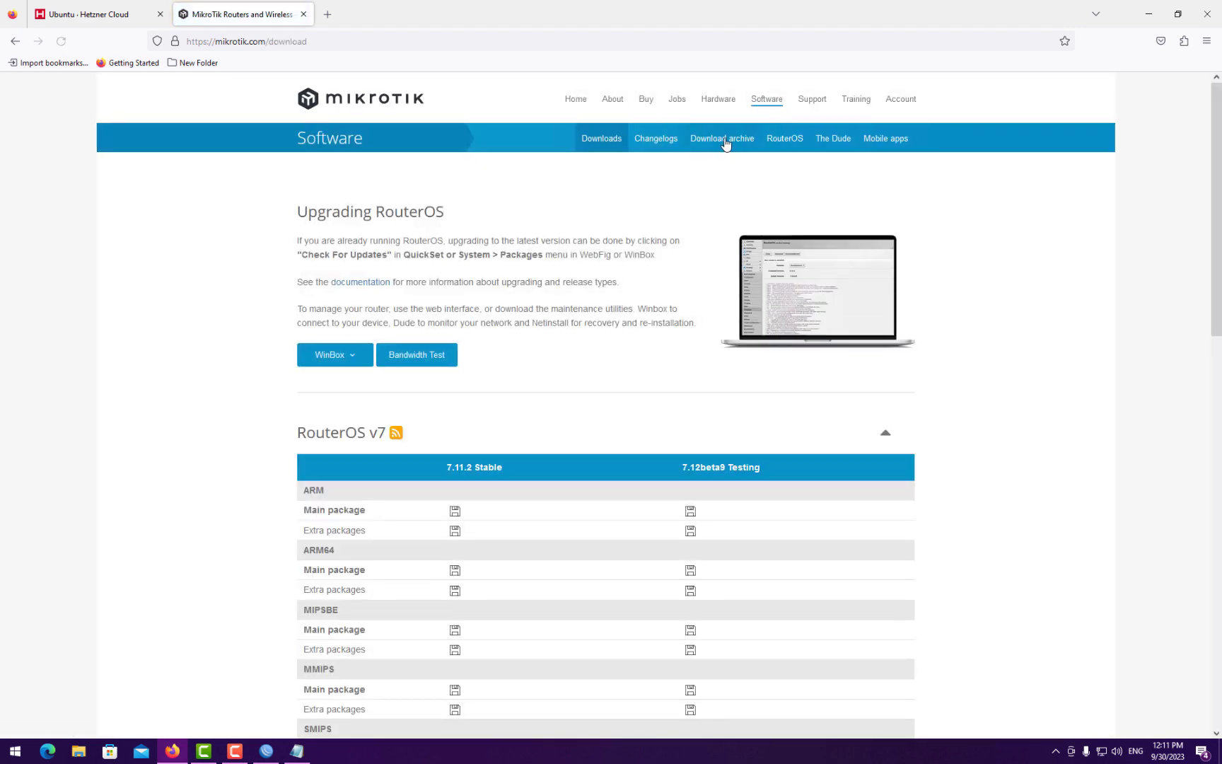
left_click(725, 142)
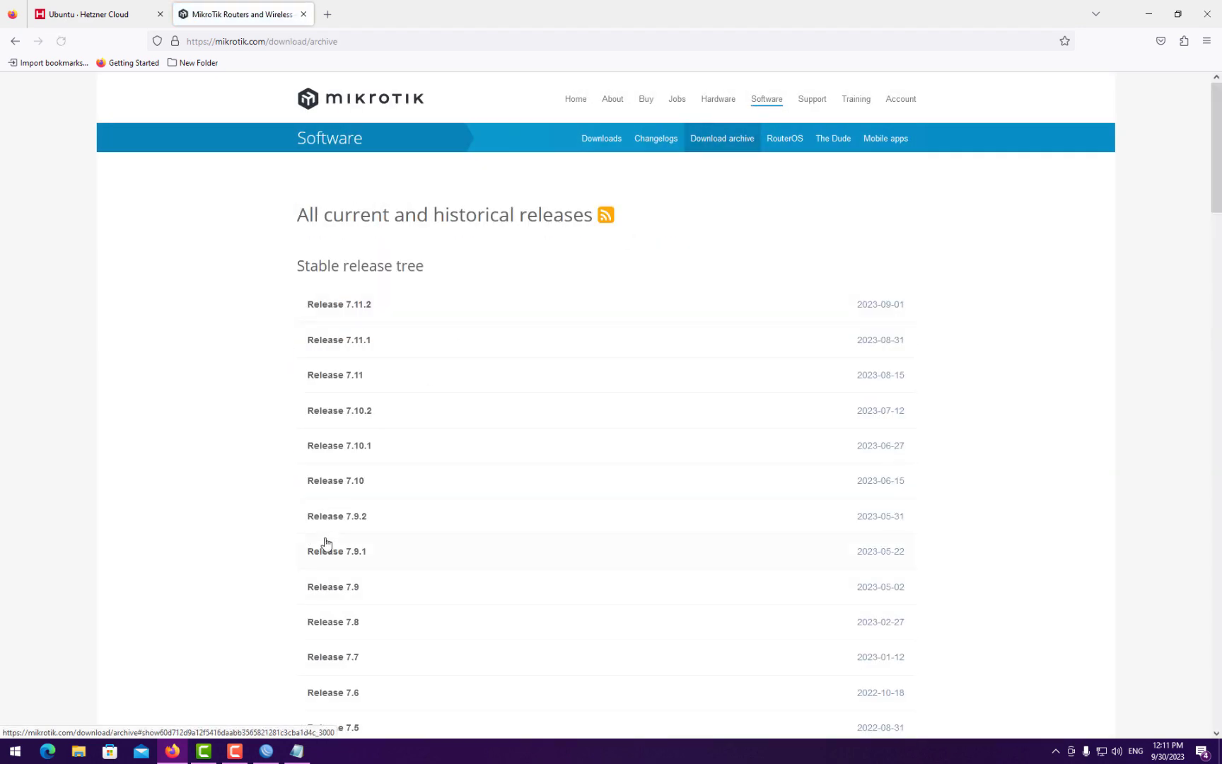
scroll(385, 518, "down", 1)
left_click(266, 751)
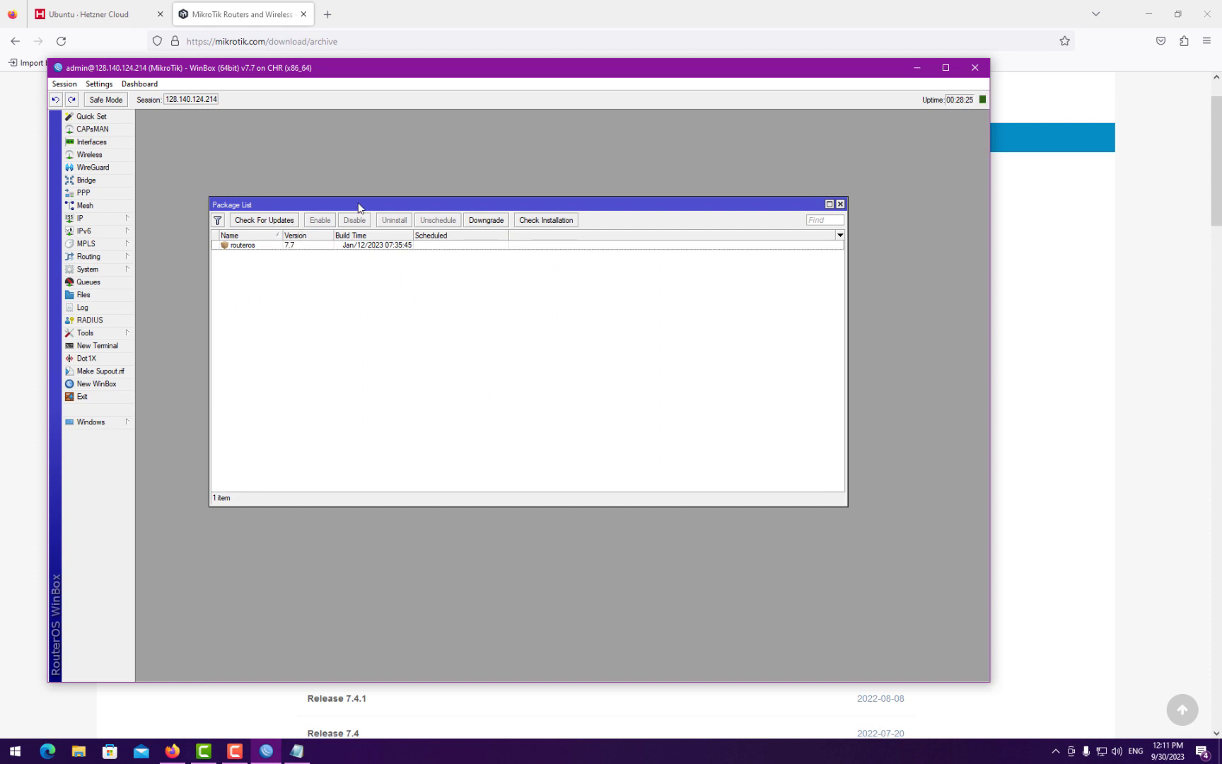
left_click_drag(355, 77, 394, 75)
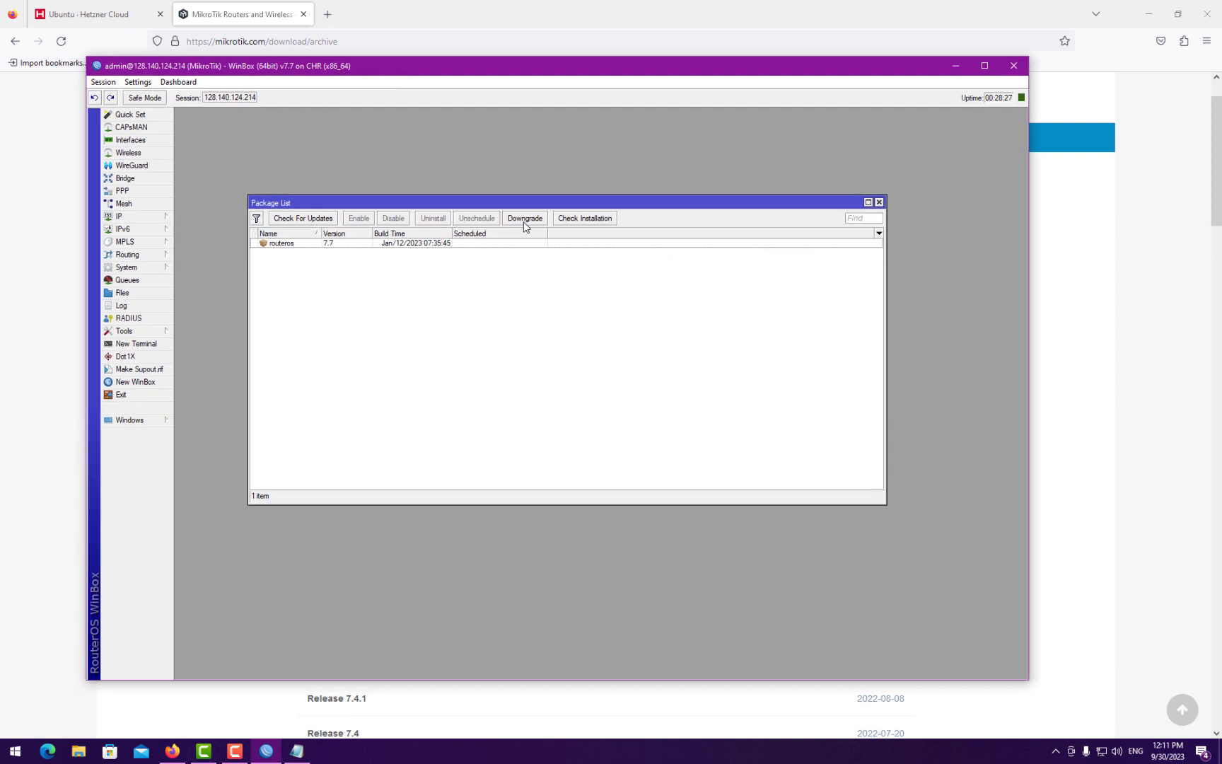
- Download all_packages-x86-7.7.zip from the Release 7.7 archive section, matching the router's version
left_click(956, 65)
scroll(378, 424, "down", 5)
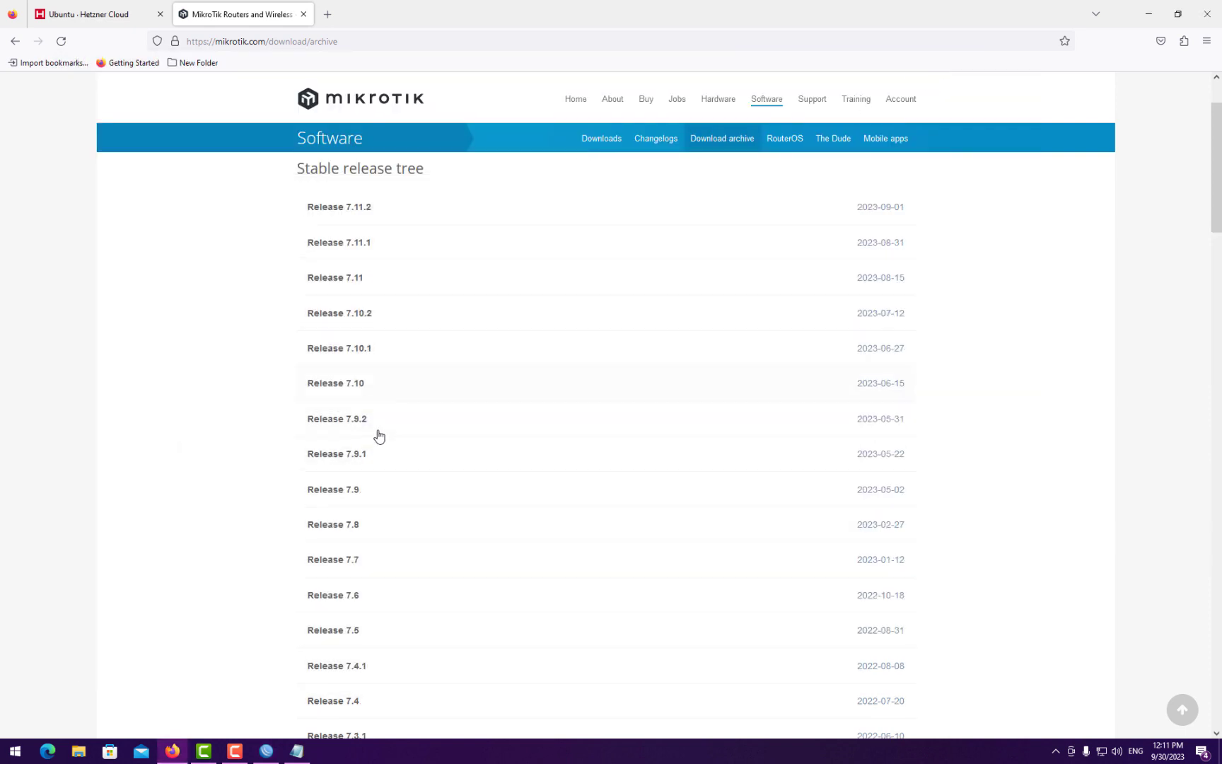
left_click(354, 408)
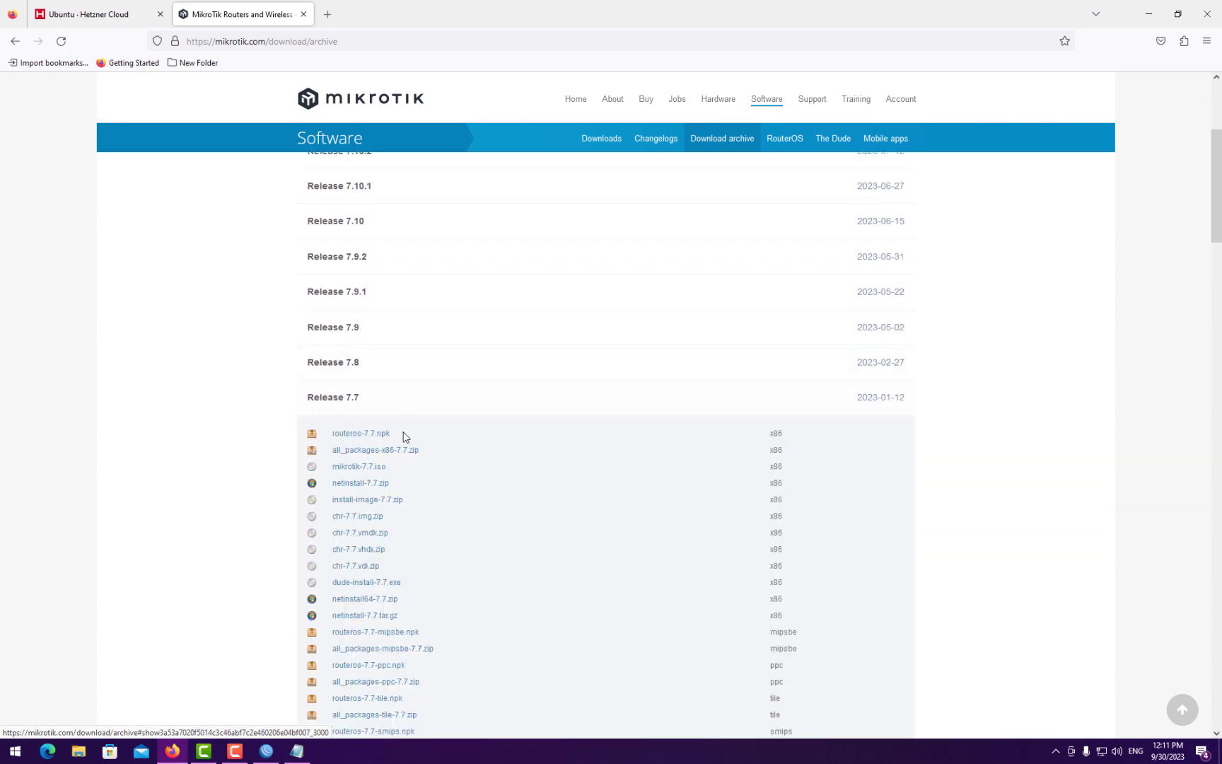
scroll(386, 438, "down", 3)
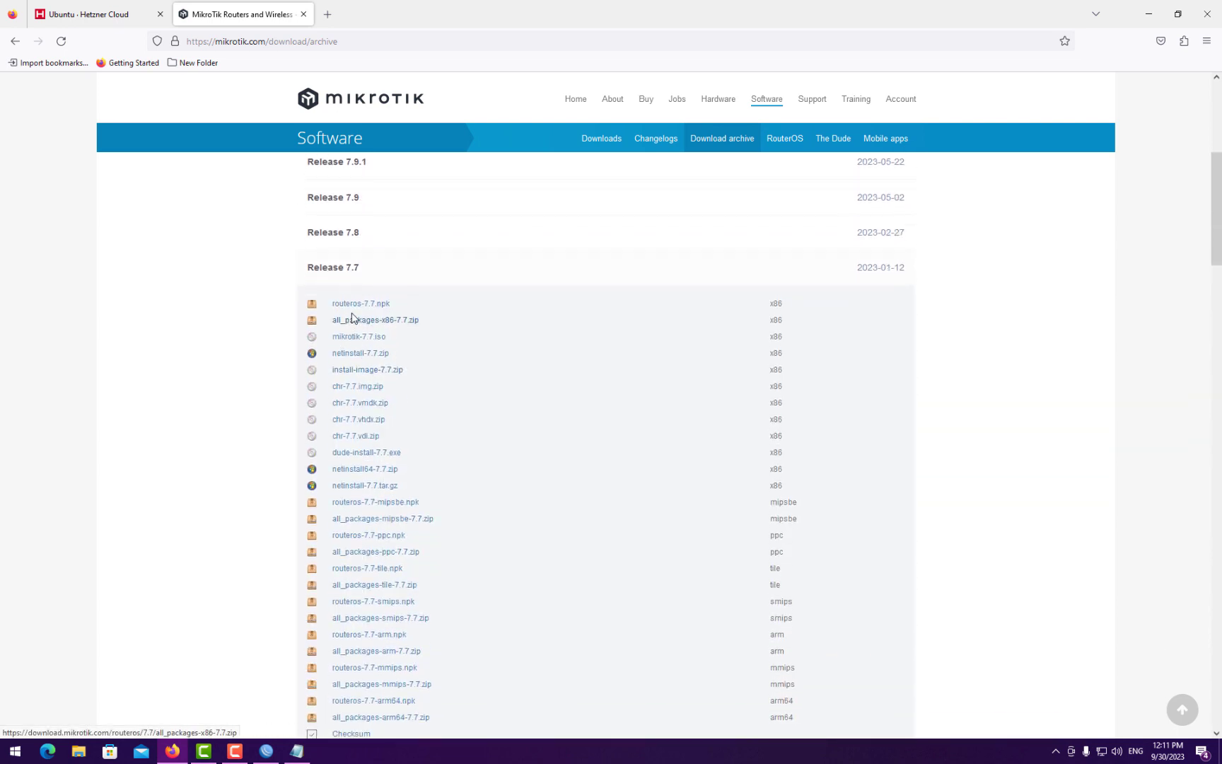
scroll(424, 431, "down", 3)
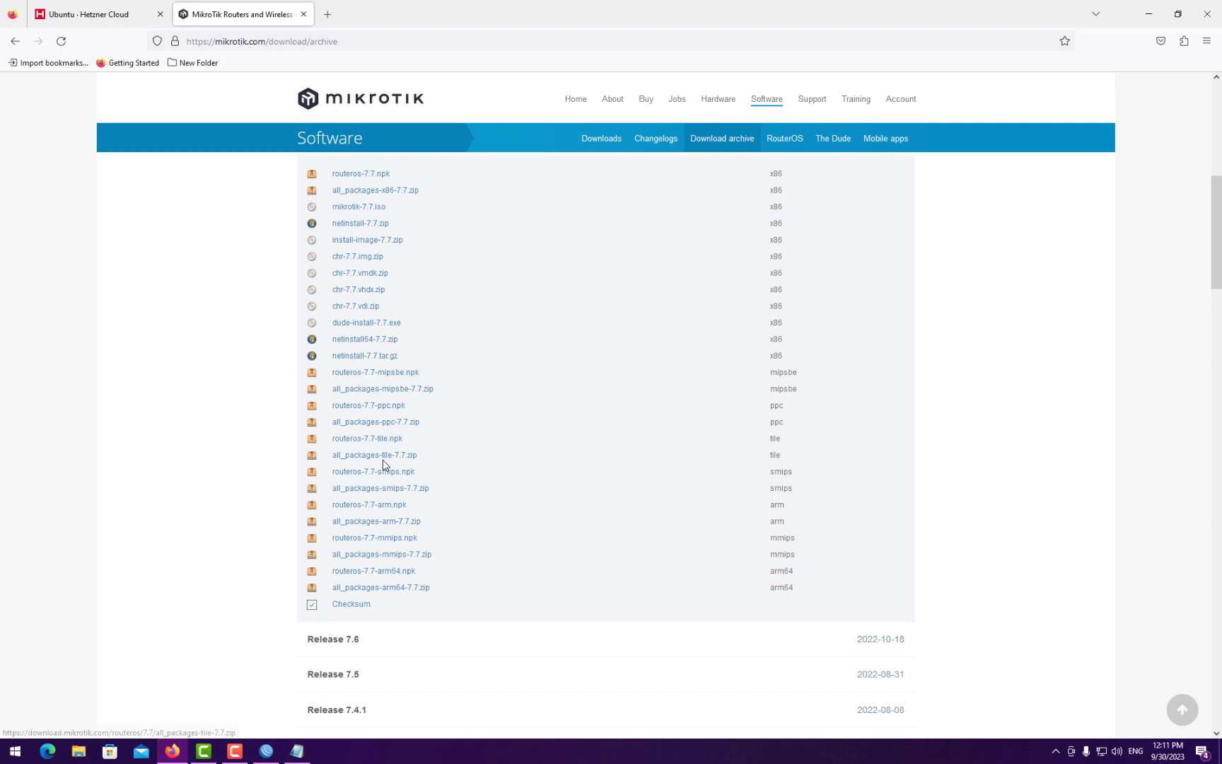
scroll(385, 456, "up", 2)
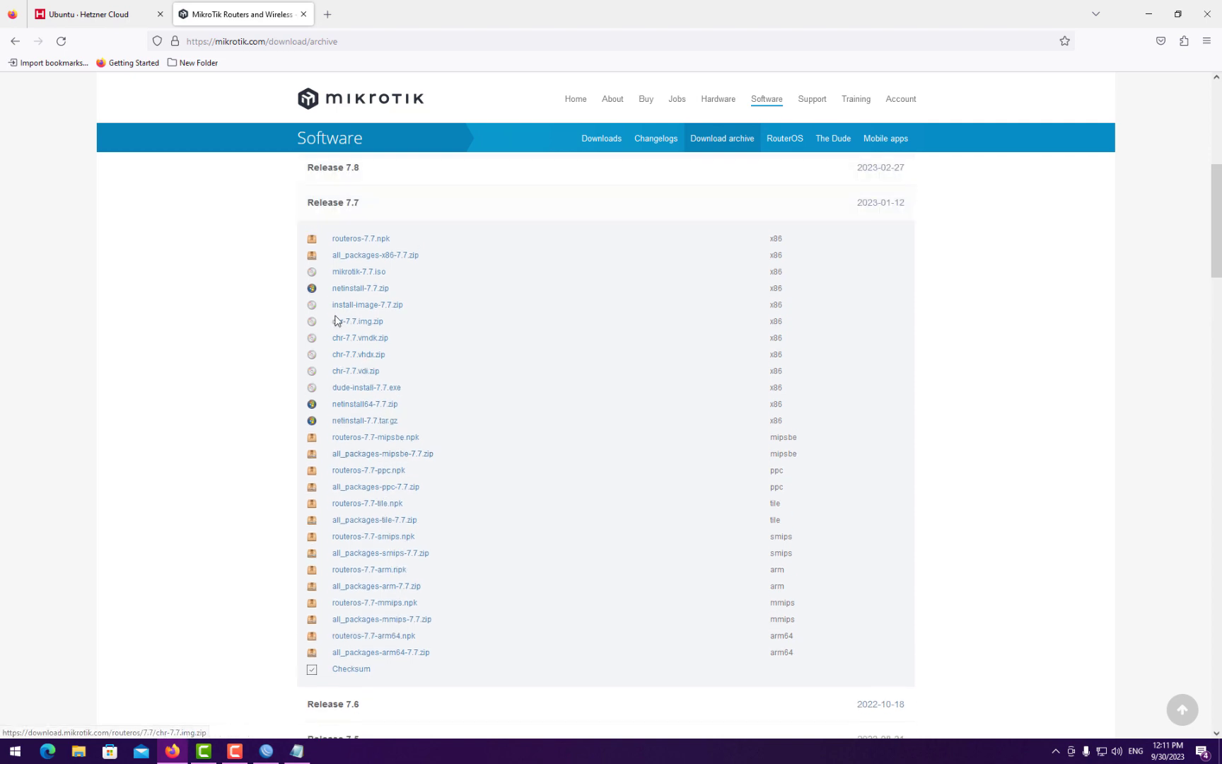
left_click(266, 752)
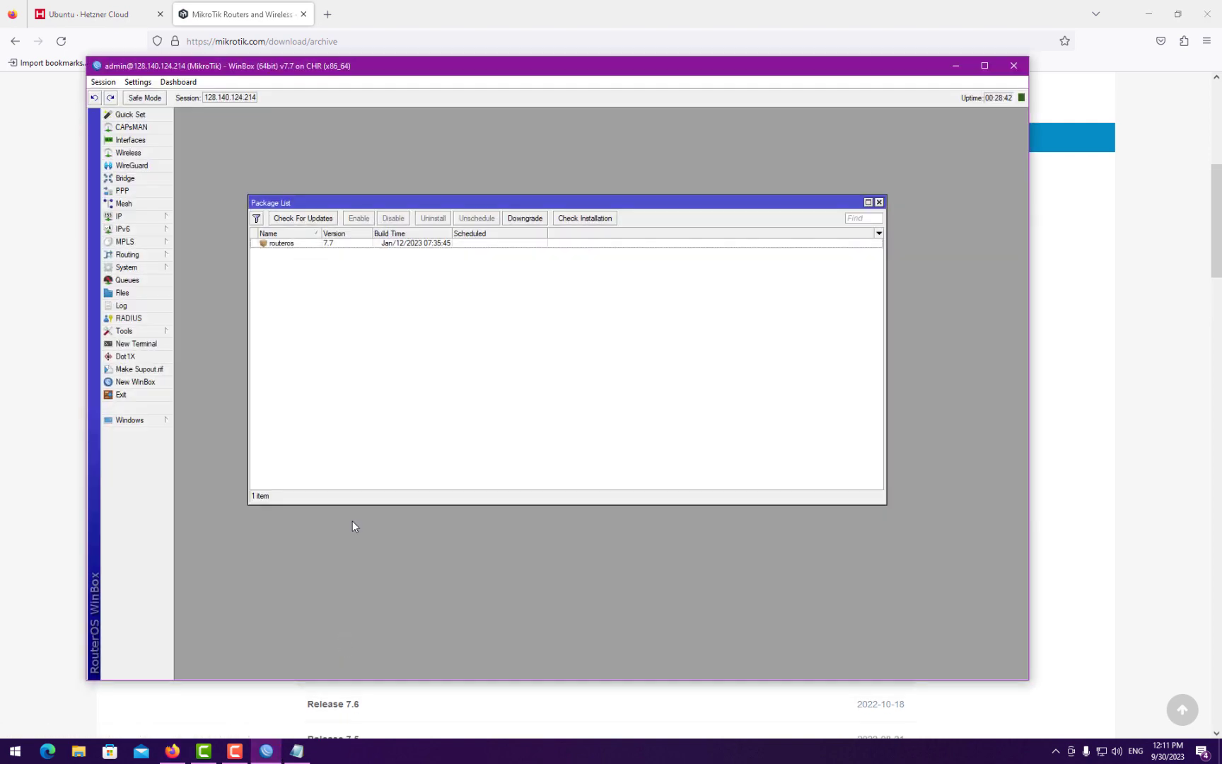
left_click(956, 66)
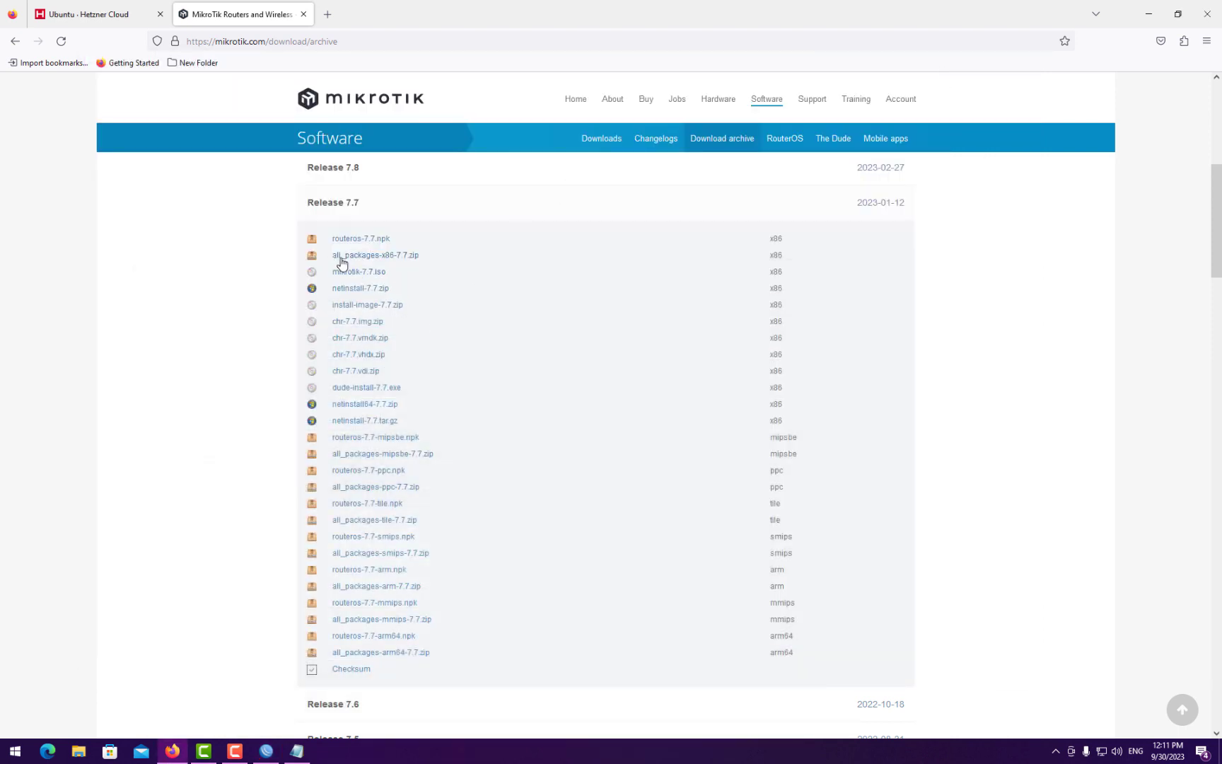
left_click(388, 260)
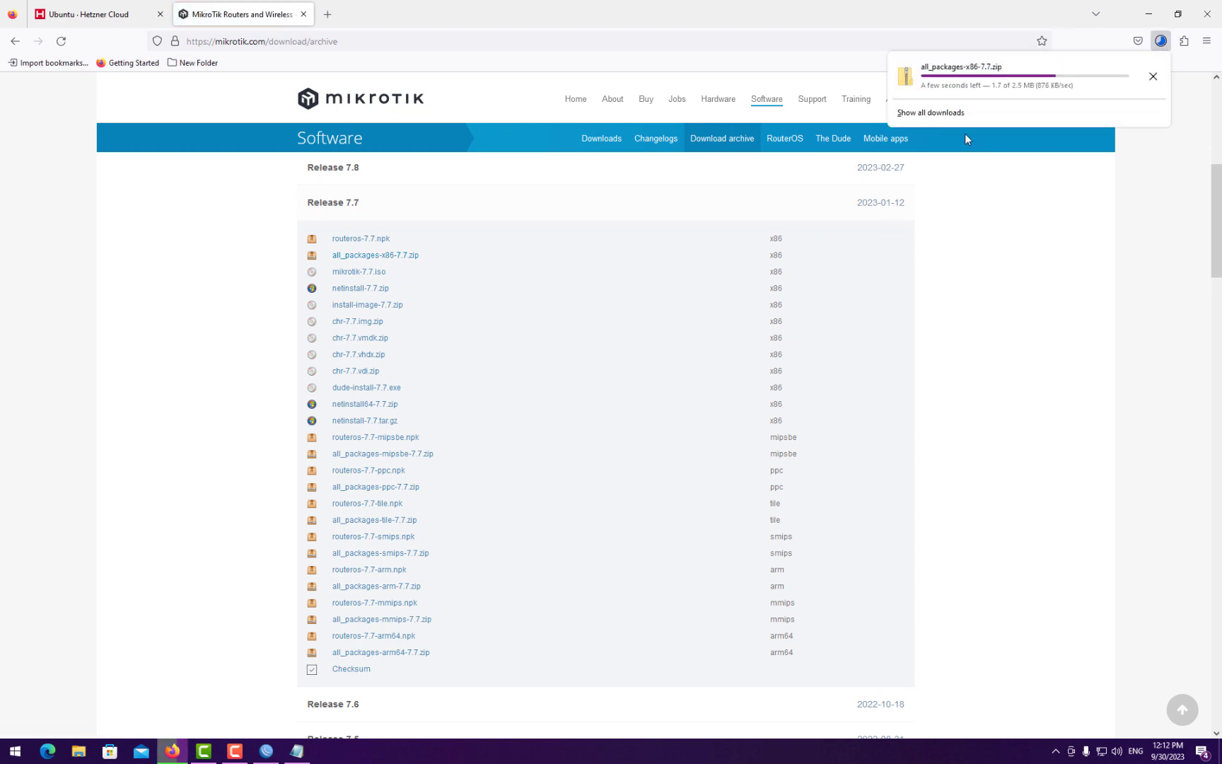
left_click(941, 113)
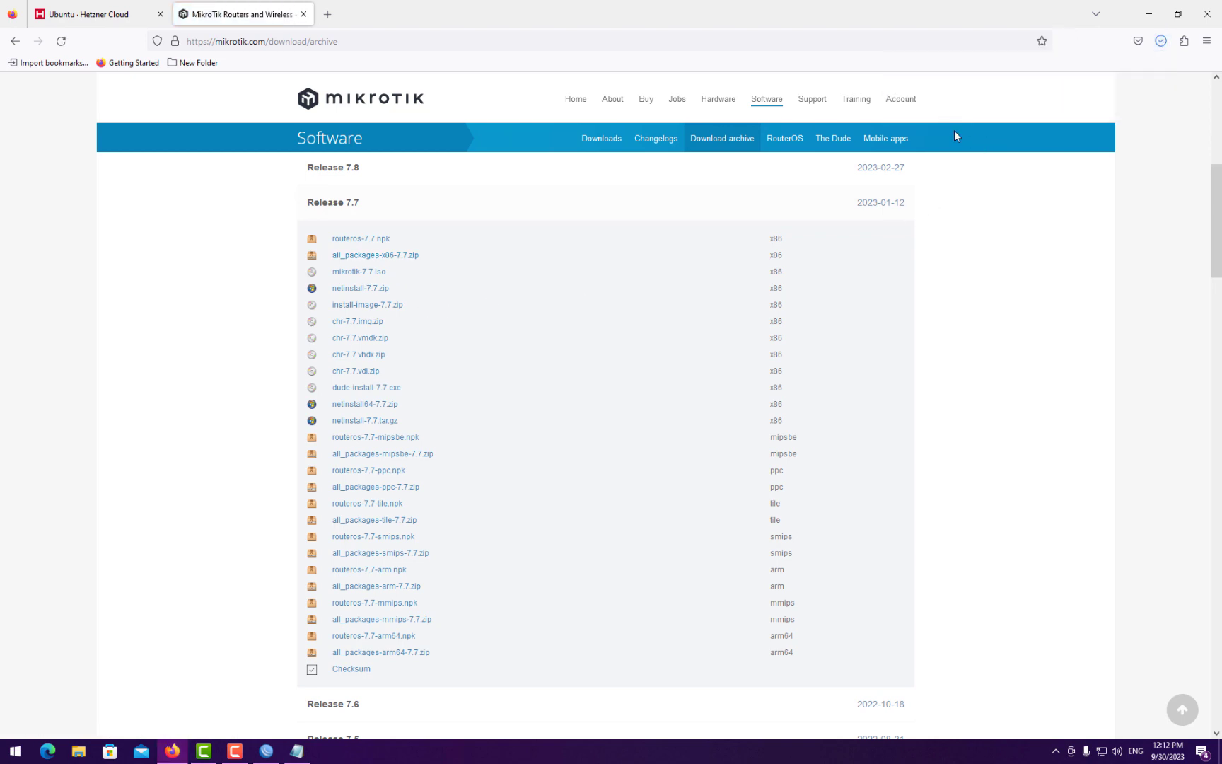
- Extract all_packages-x86-7.7.zip to its own folder and copy container-7.7.npk into WinBox's File List
left_click(502, 66)
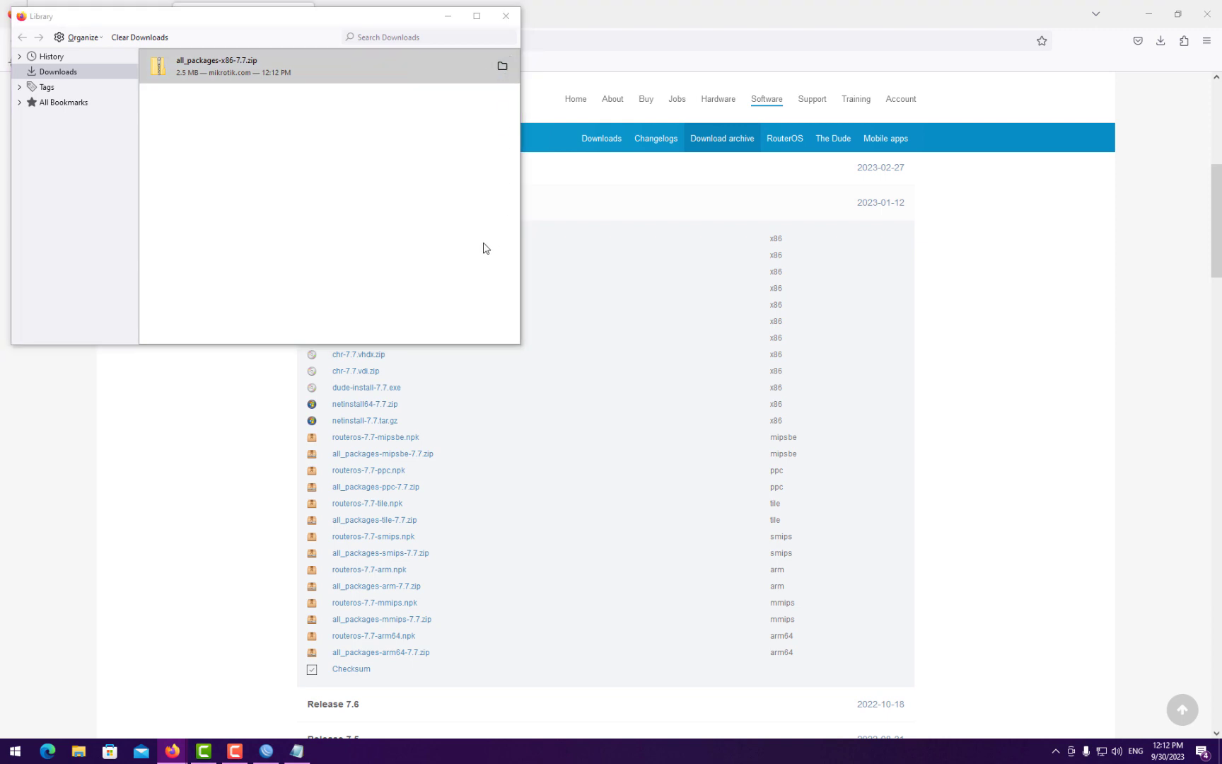
right_click(339, 302)
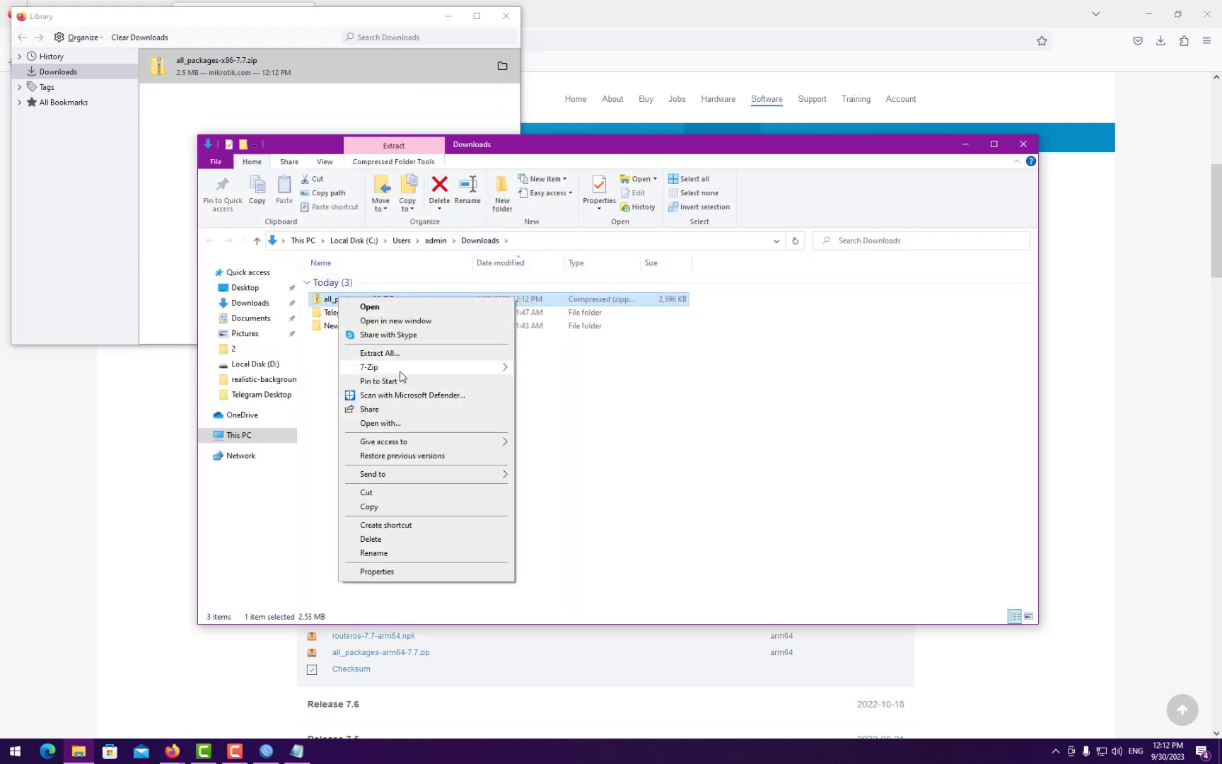
mouse_move(396, 367)
left_click(591, 424)
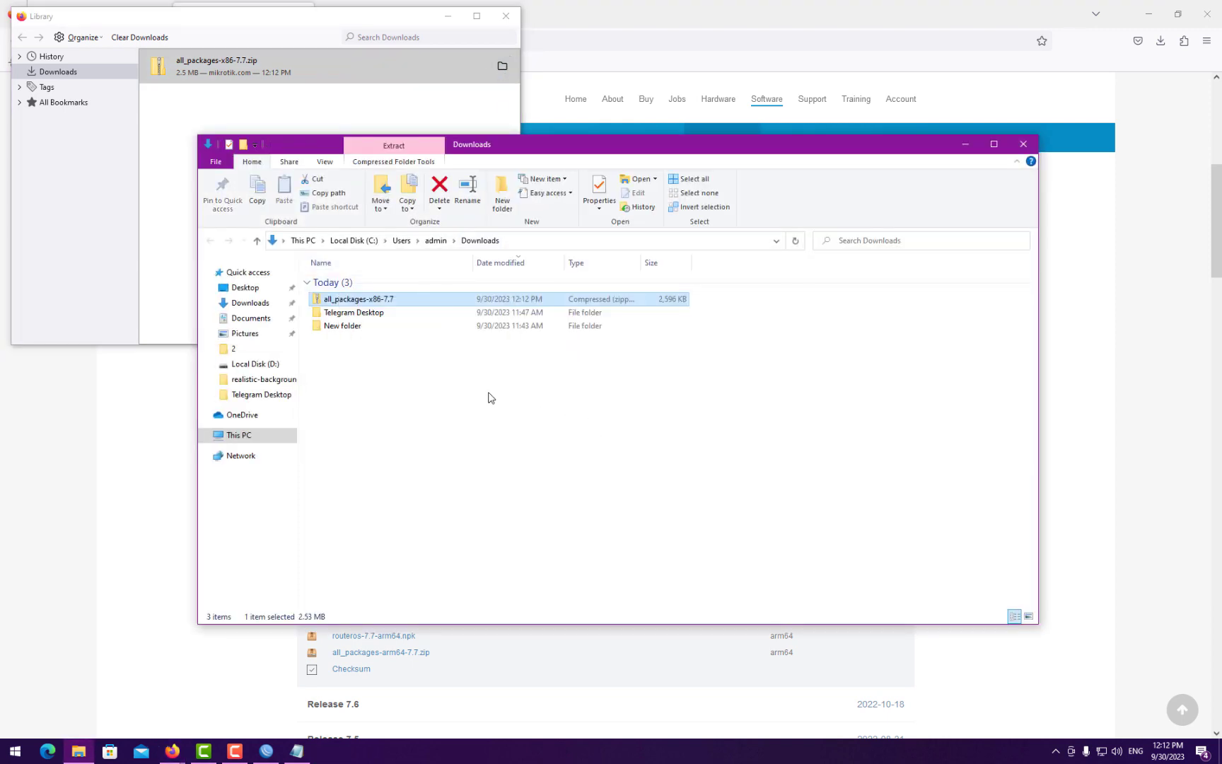
double_click(357, 313)
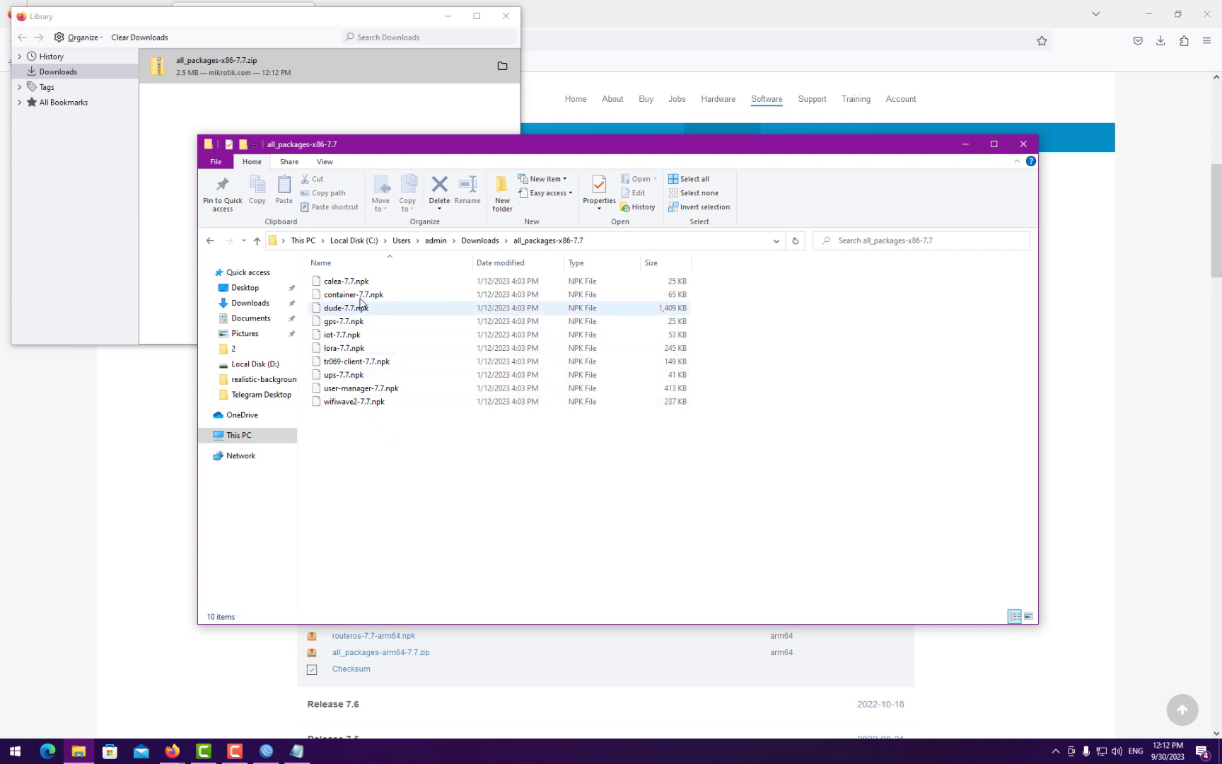
left_click_drag(357, 295, 213, 385)
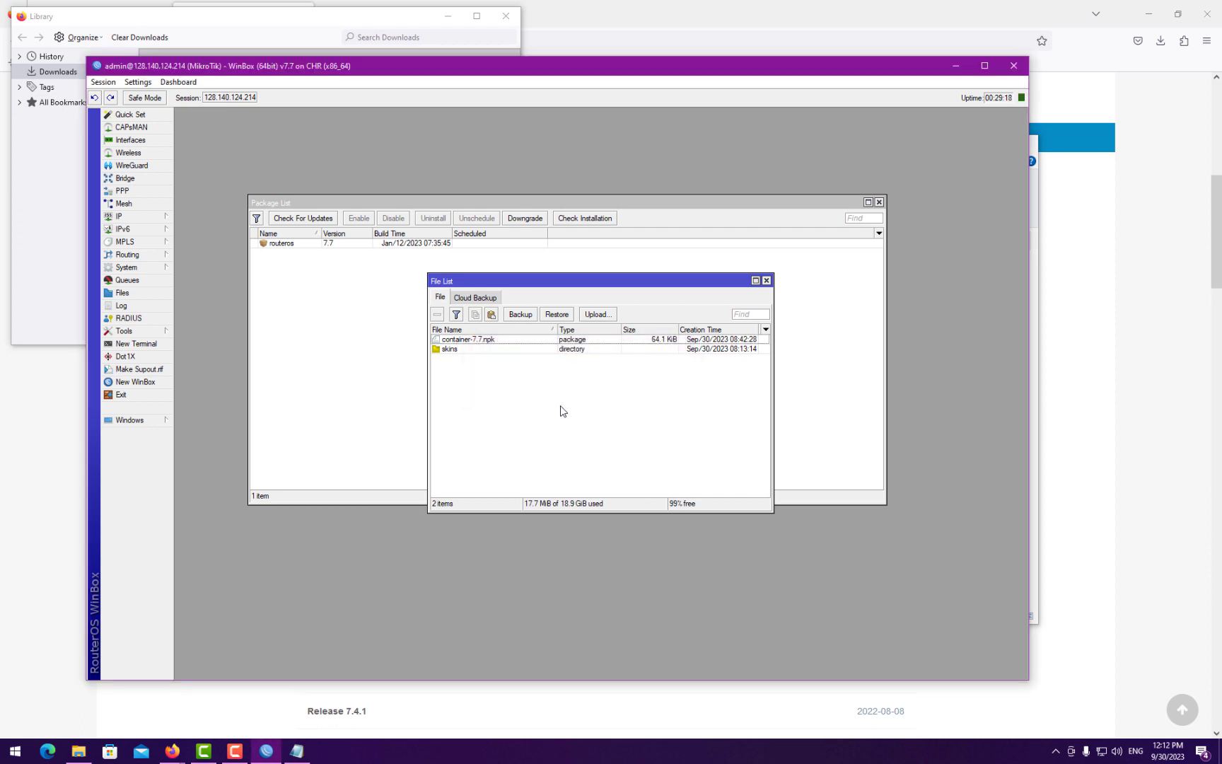
- Reboot the router via System > Reboot so it loads container-7.7.npk
left_click(149, 267)
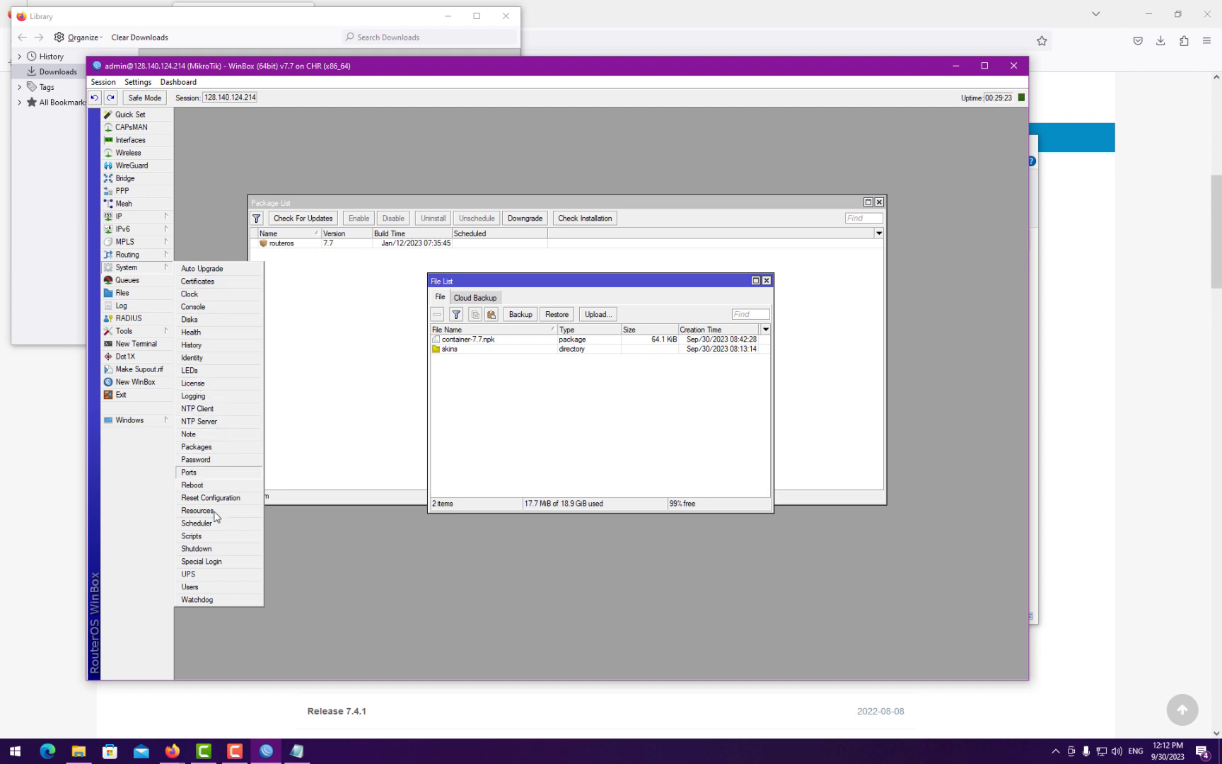
left_click(205, 485)
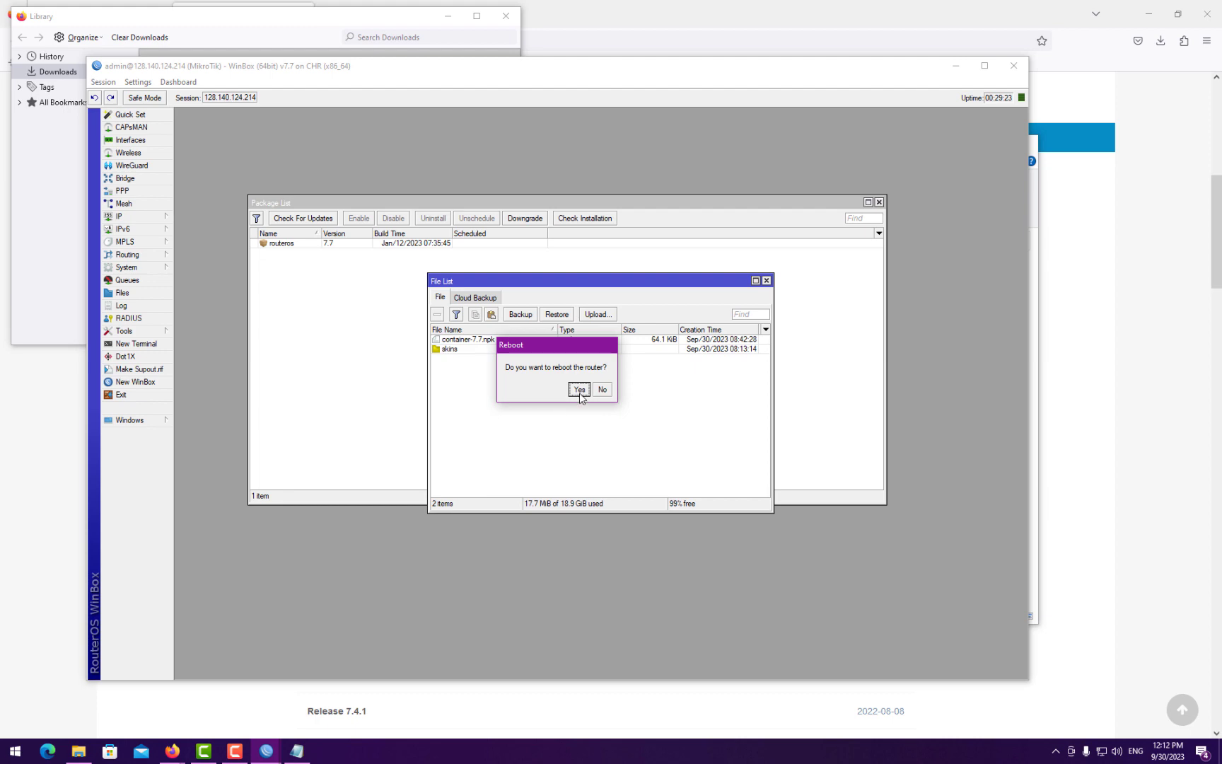
left_click(579, 390)
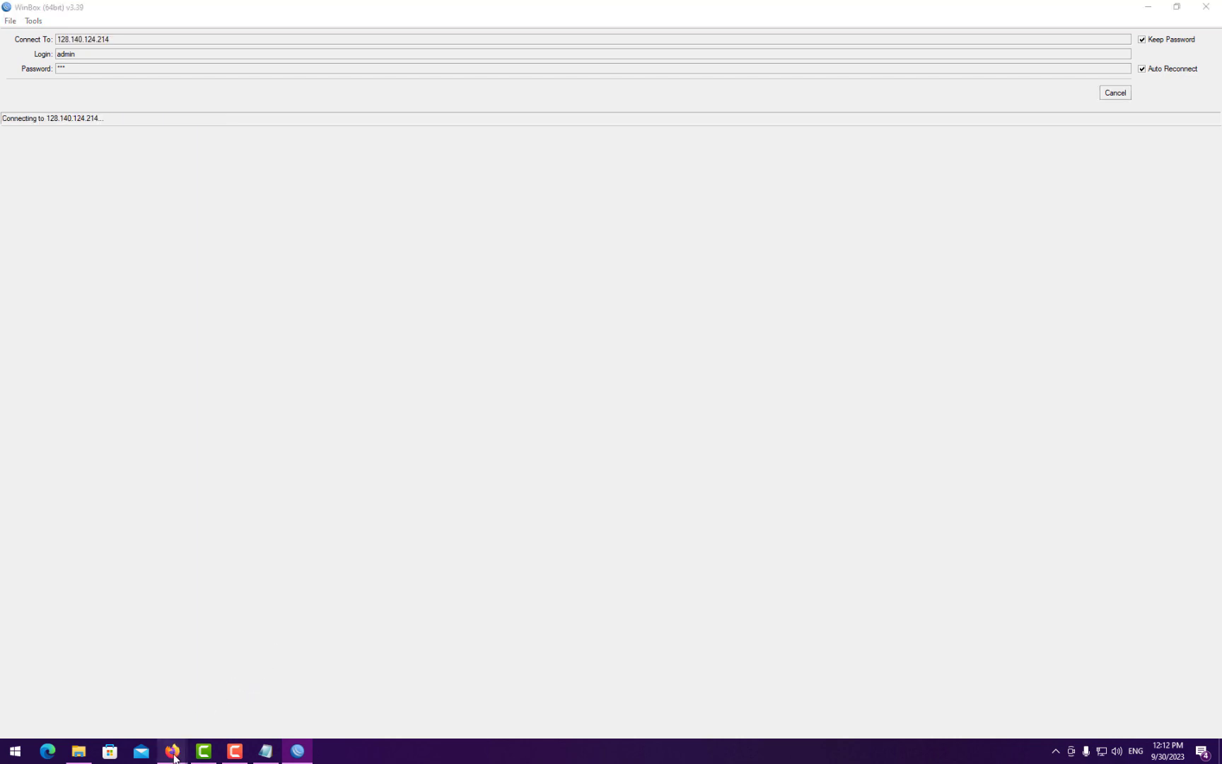
- Close the Firefox downloads Library window and return to the download archive
mouse_move(175, 746)
left_click(240, 704)
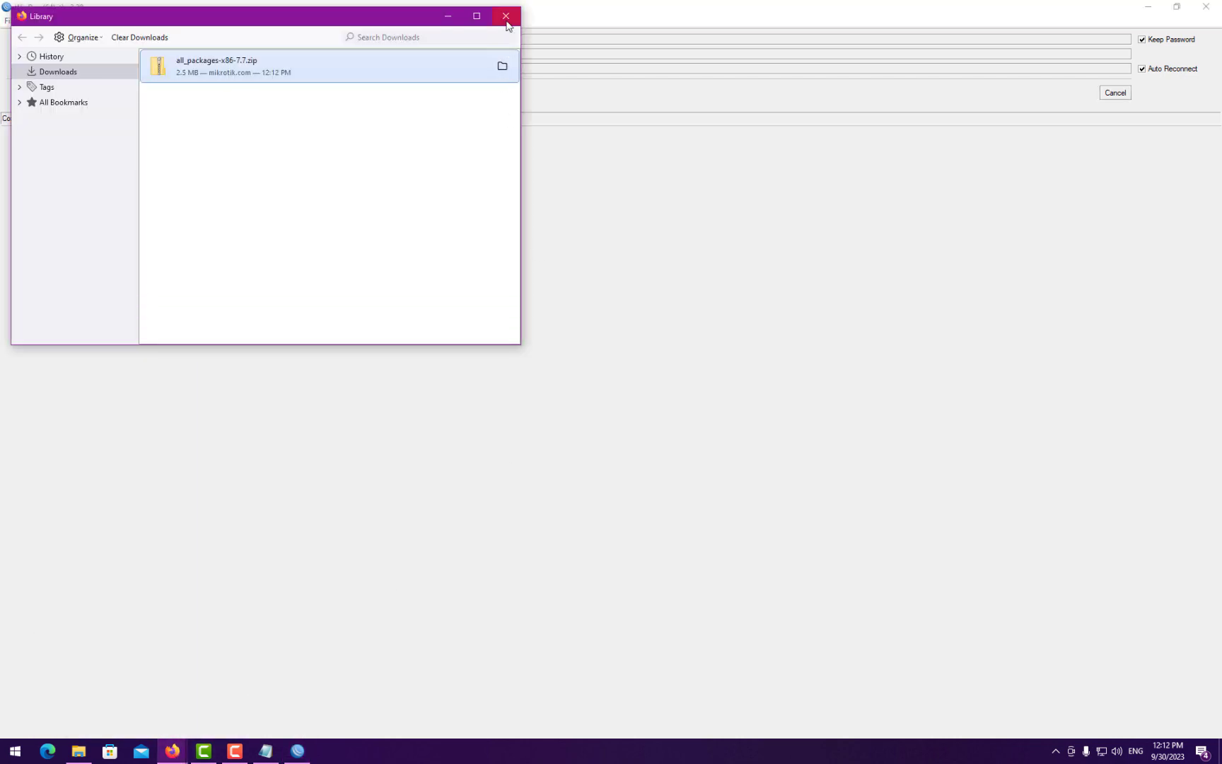
left_click(506, 15)
left_click(172, 751)
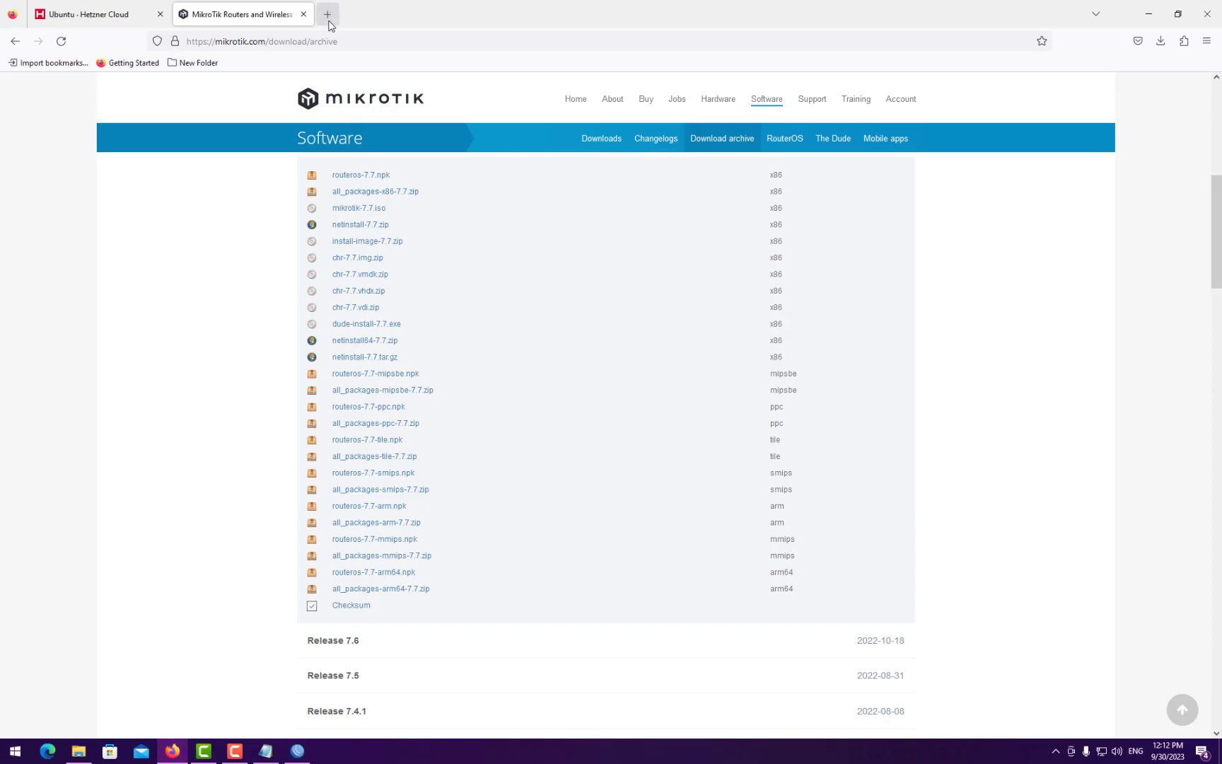
- Search Google in a new tab for 'package container mikrotik'
left_click(327, 14)
left_click(325, 42)
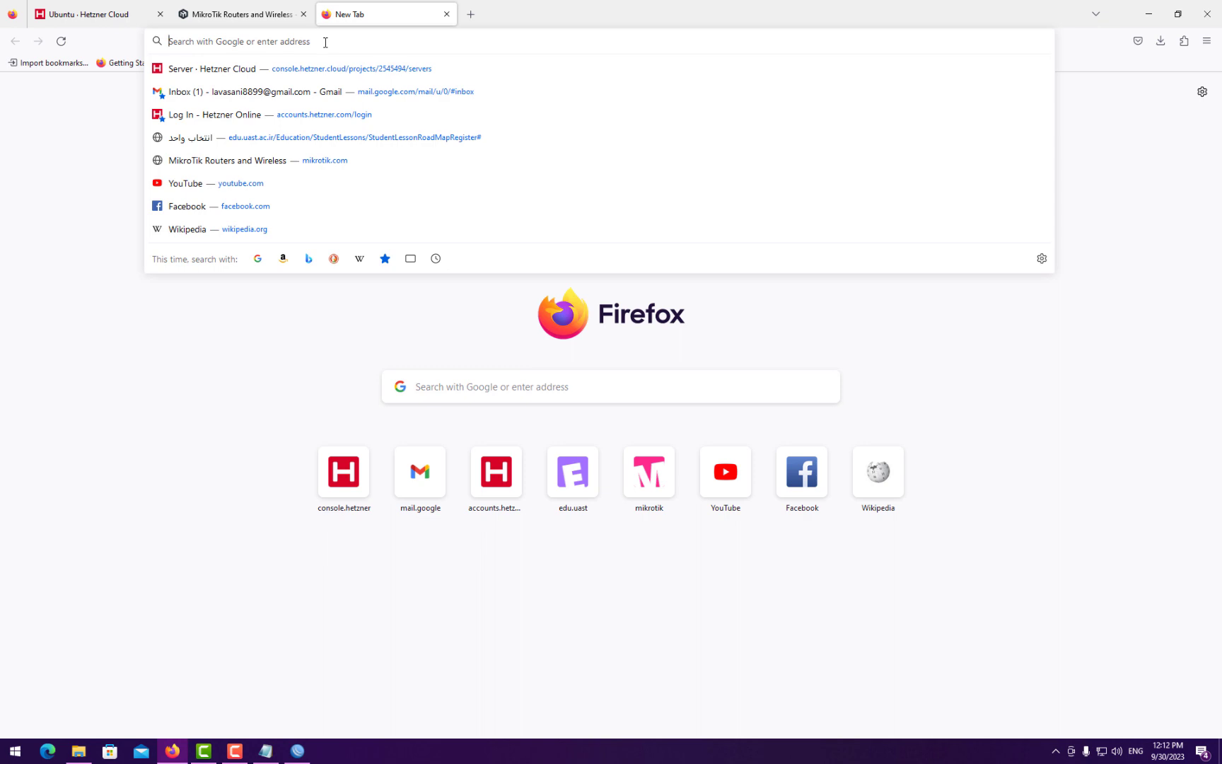
type("package")
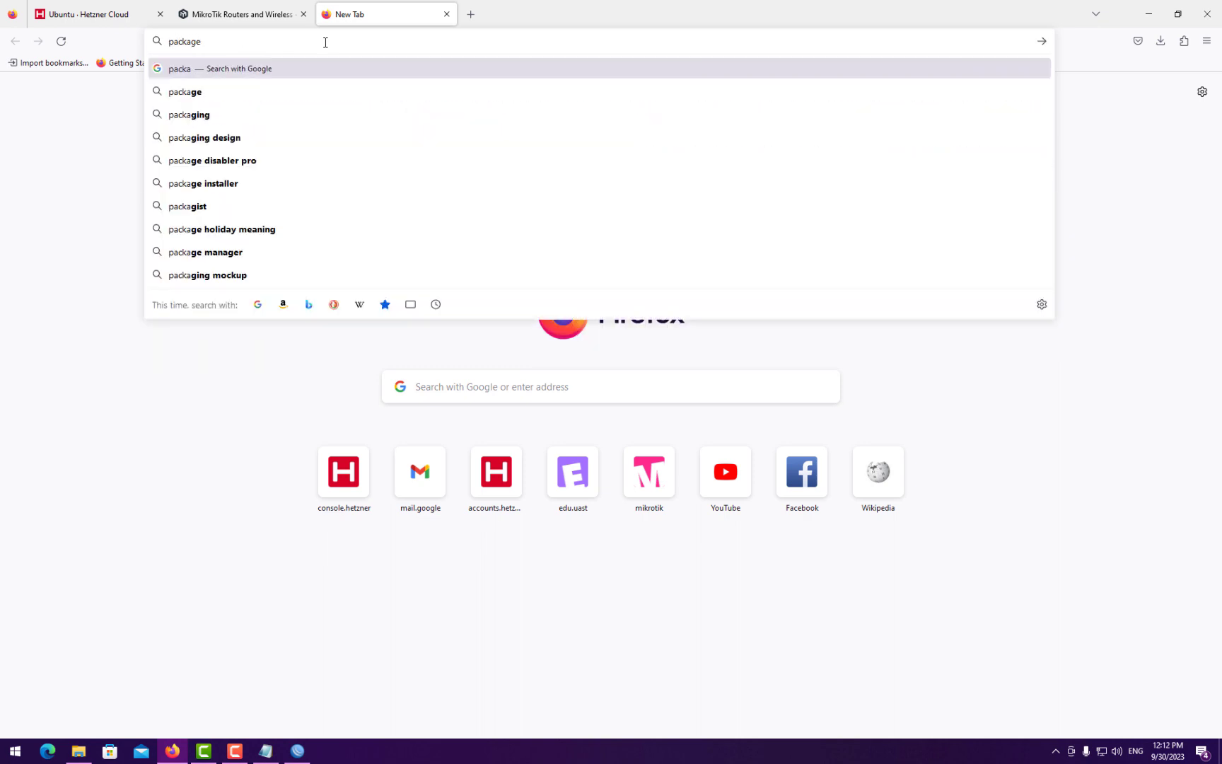
type(" conta")
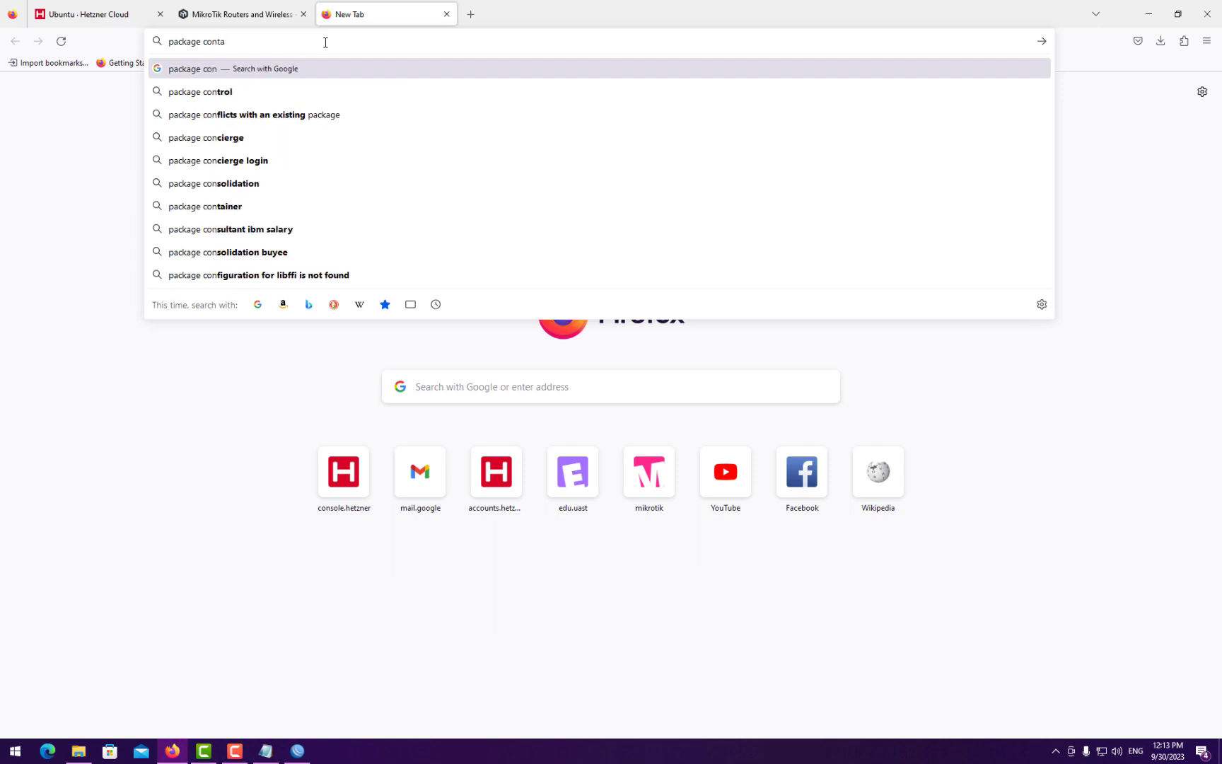
type("ine")
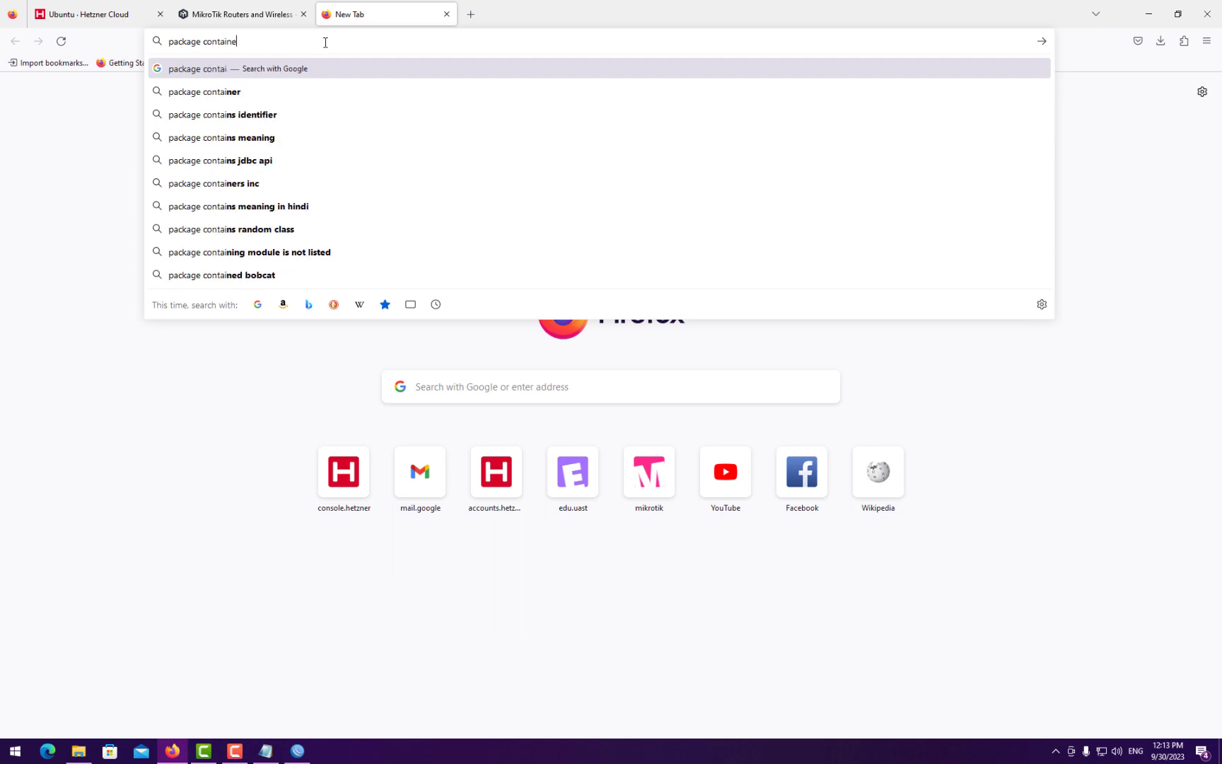
type("r")
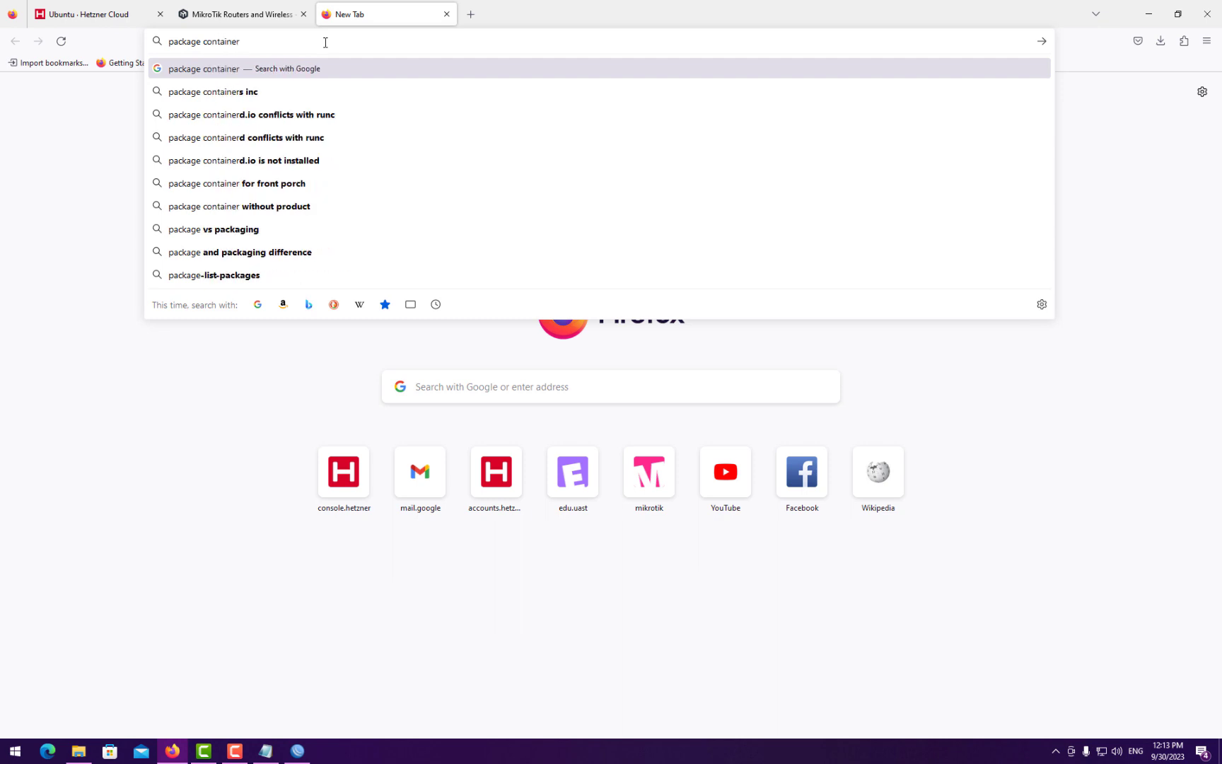
key("Return")
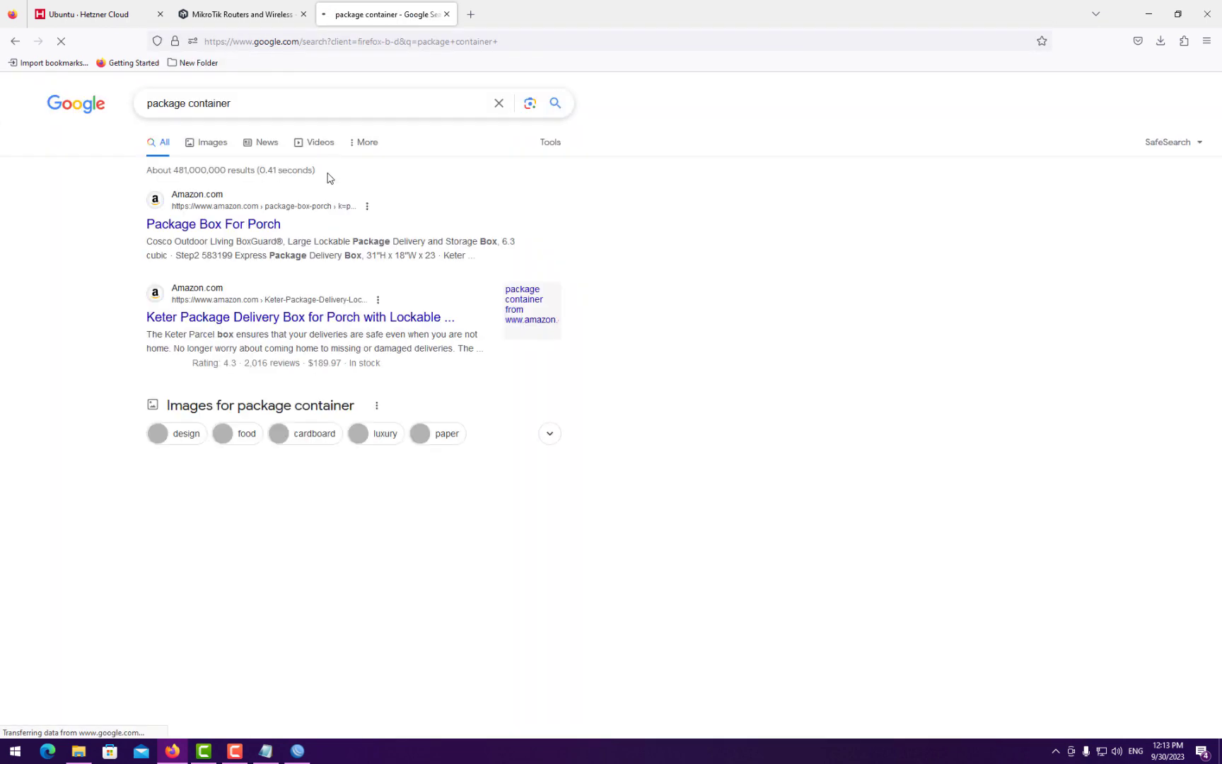
left_click(267, 106)
type("mikrotik")
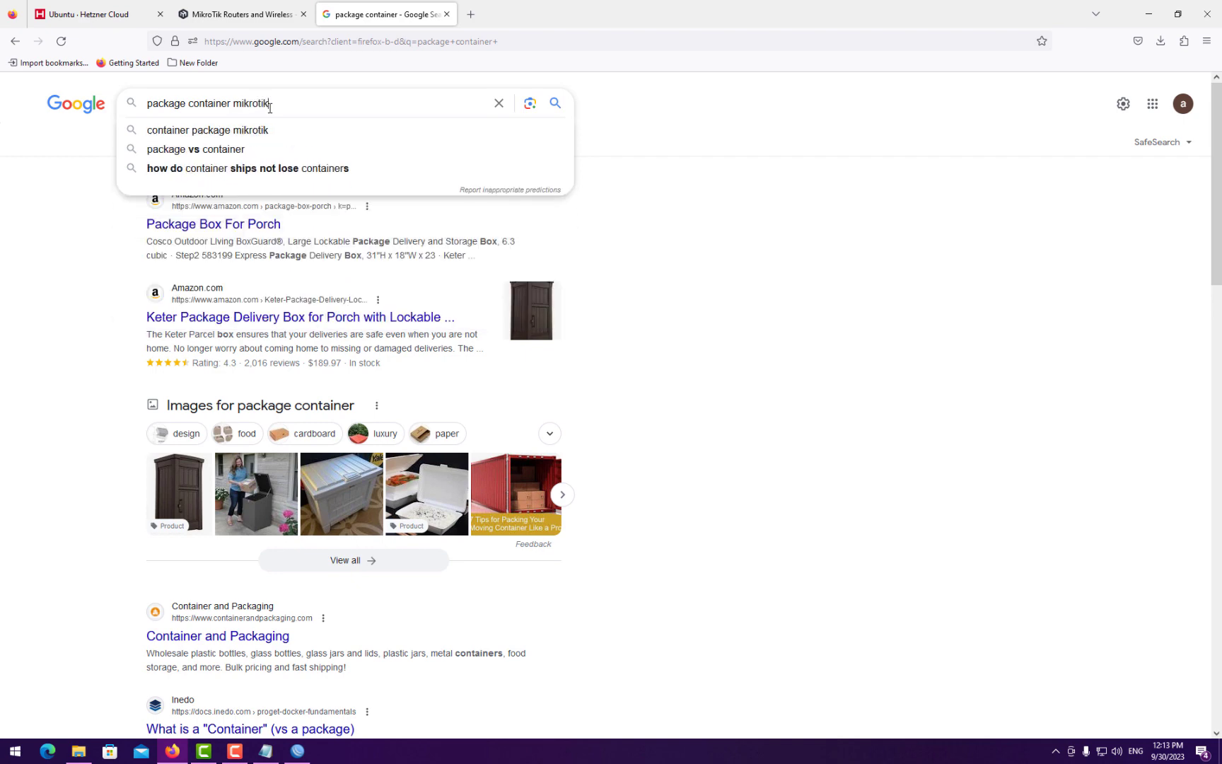
key("Return")
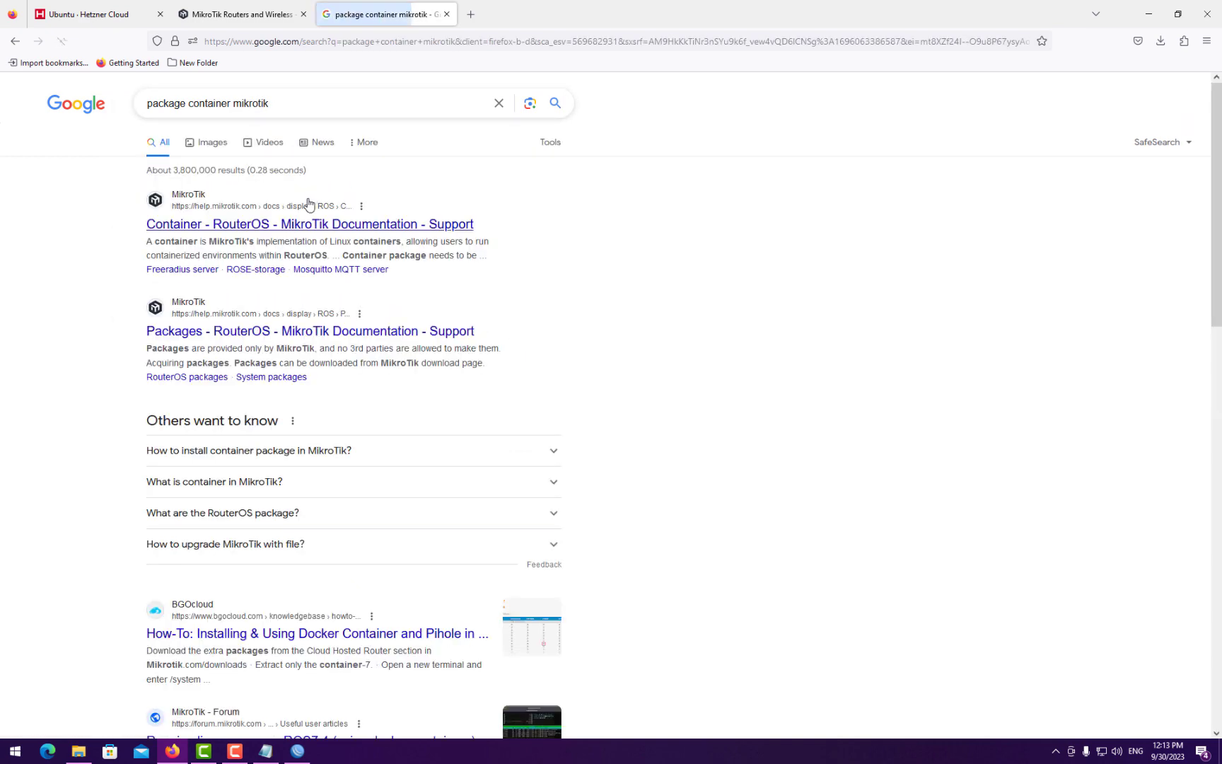
- Select the enable-container-mode device-mode command in MikroTik's Container docs, then return to the notes
left_click(223, 226)
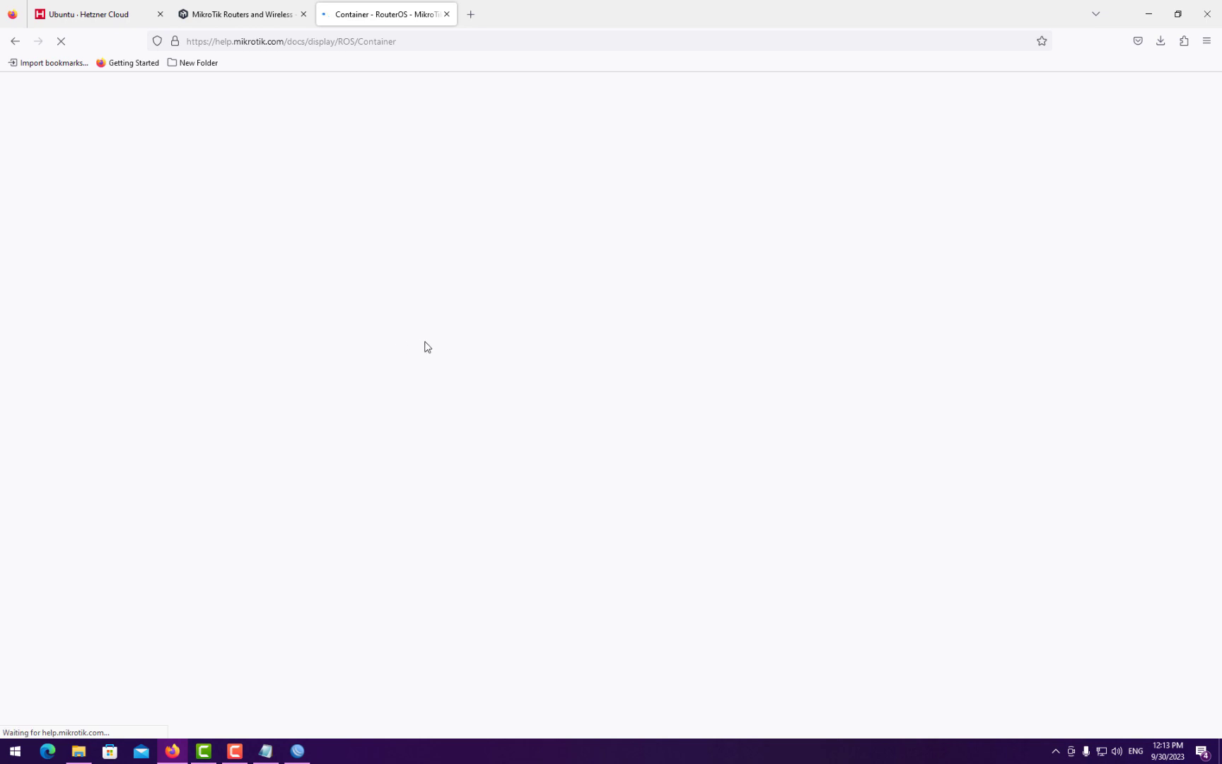
scroll(404, 349, "down", 10)
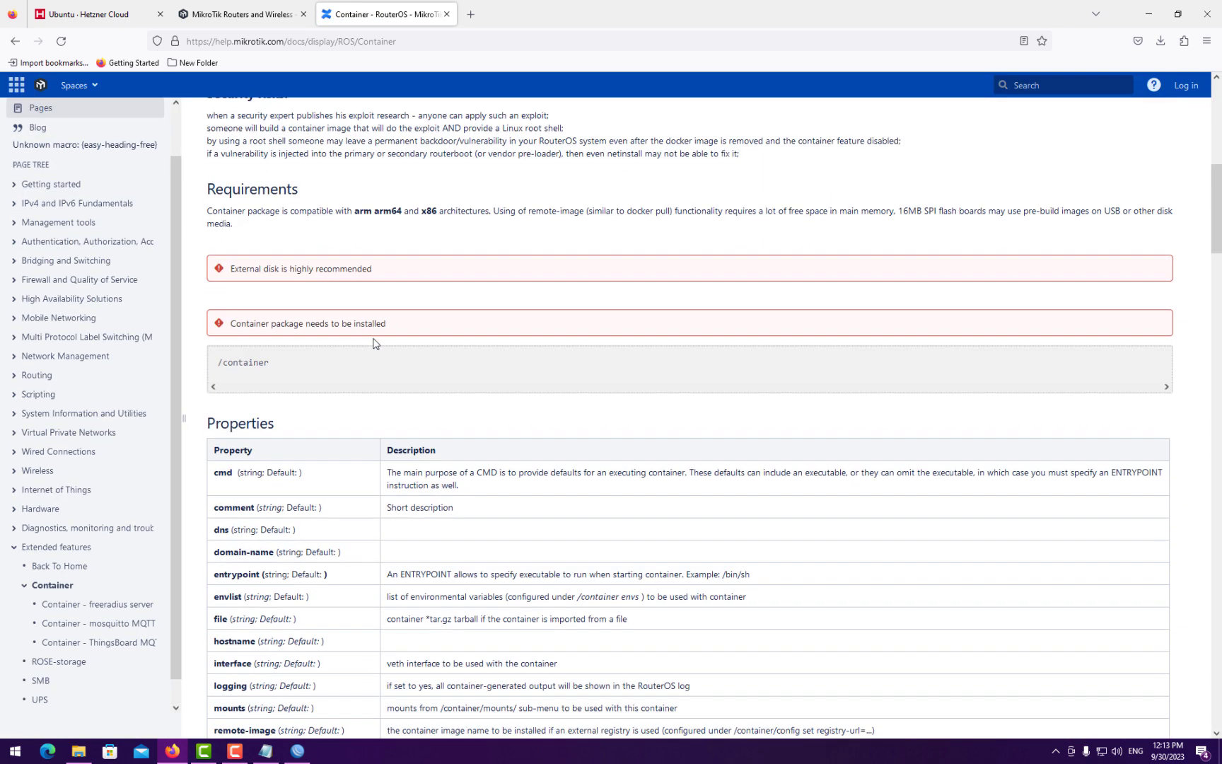
scroll(375, 343, "down", 12)
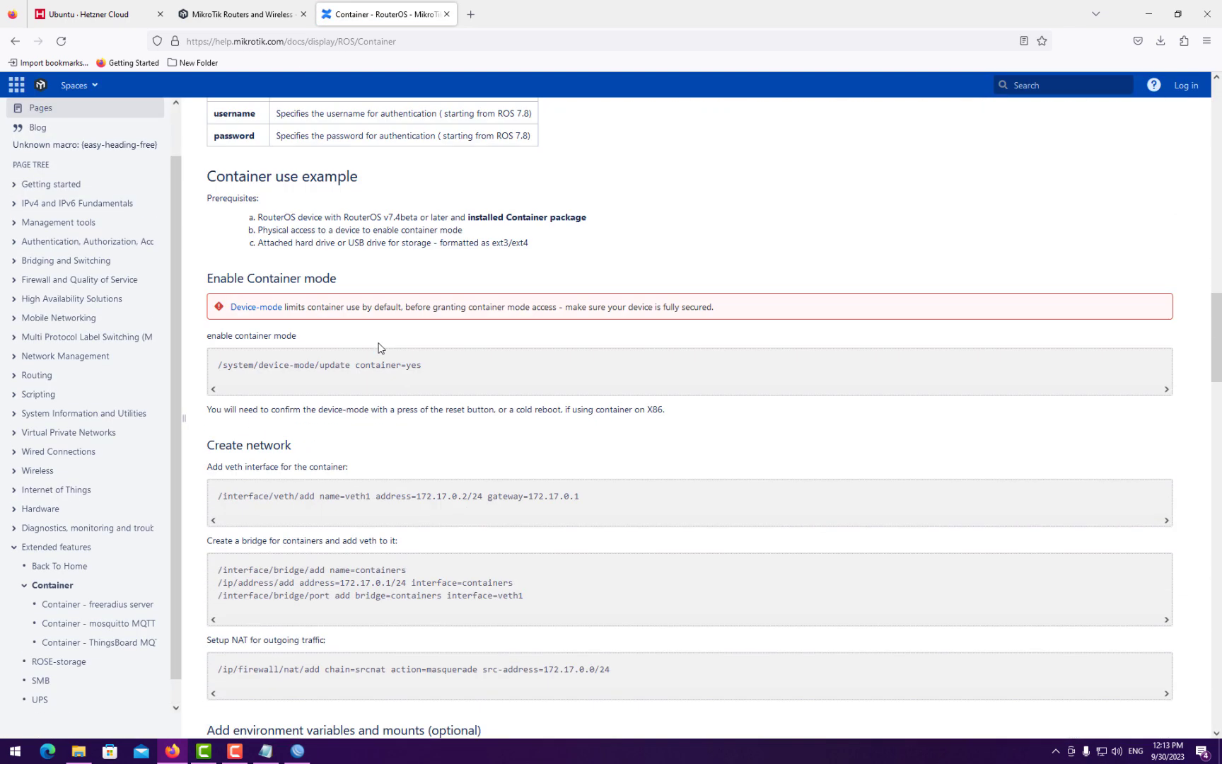
scroll(378, 348, "down", 3)
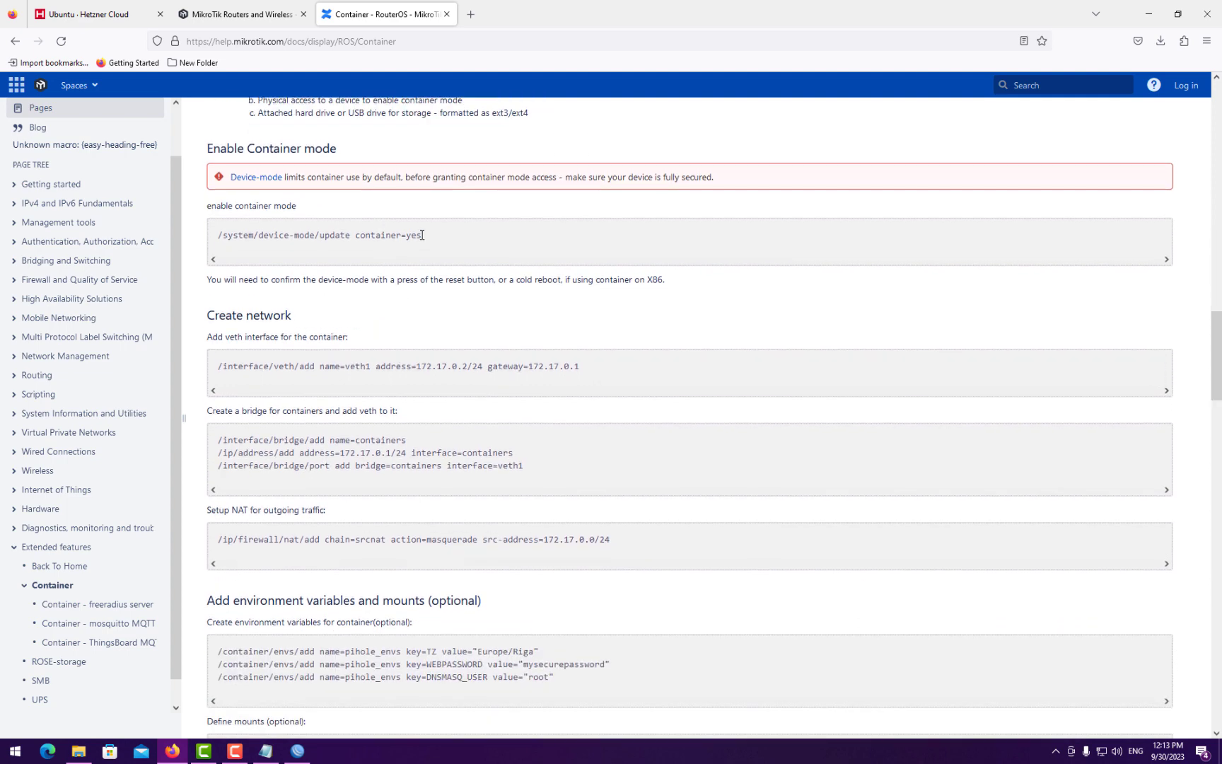
left_click_drag(422, 235, 207, 240)
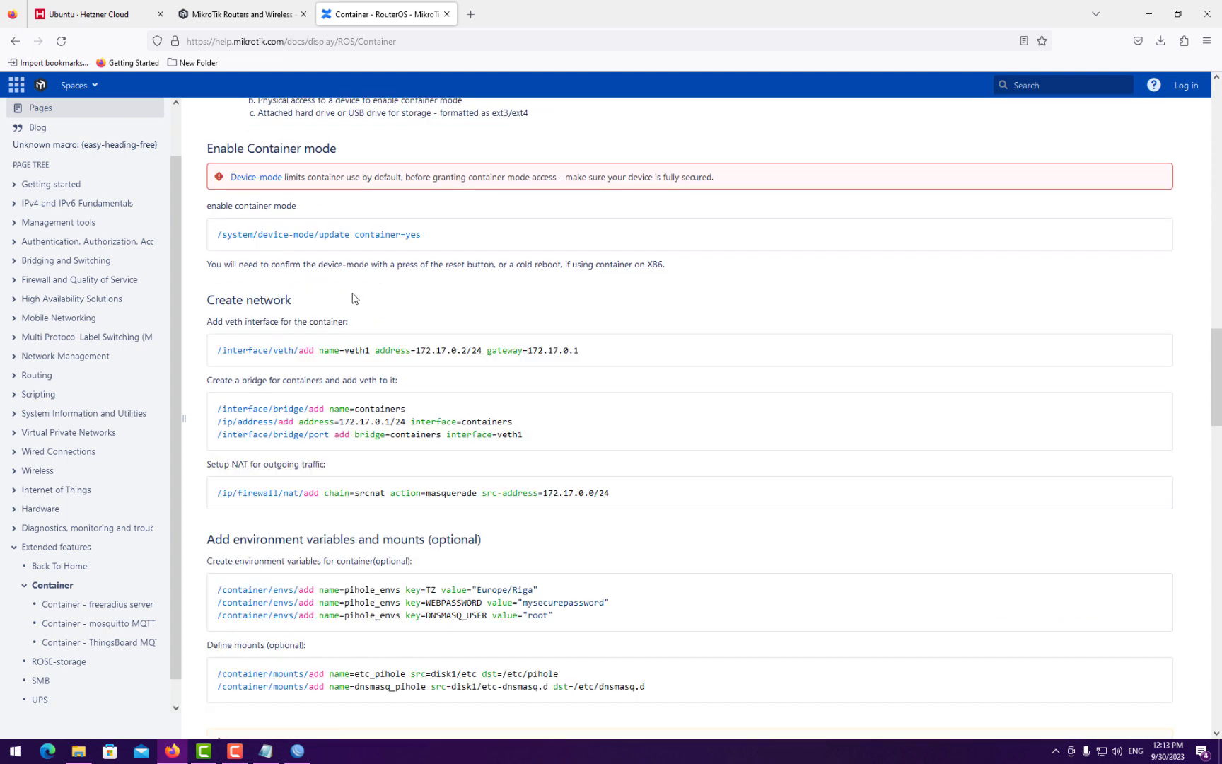
triple_click(371, 234)
key("ctrl+c")
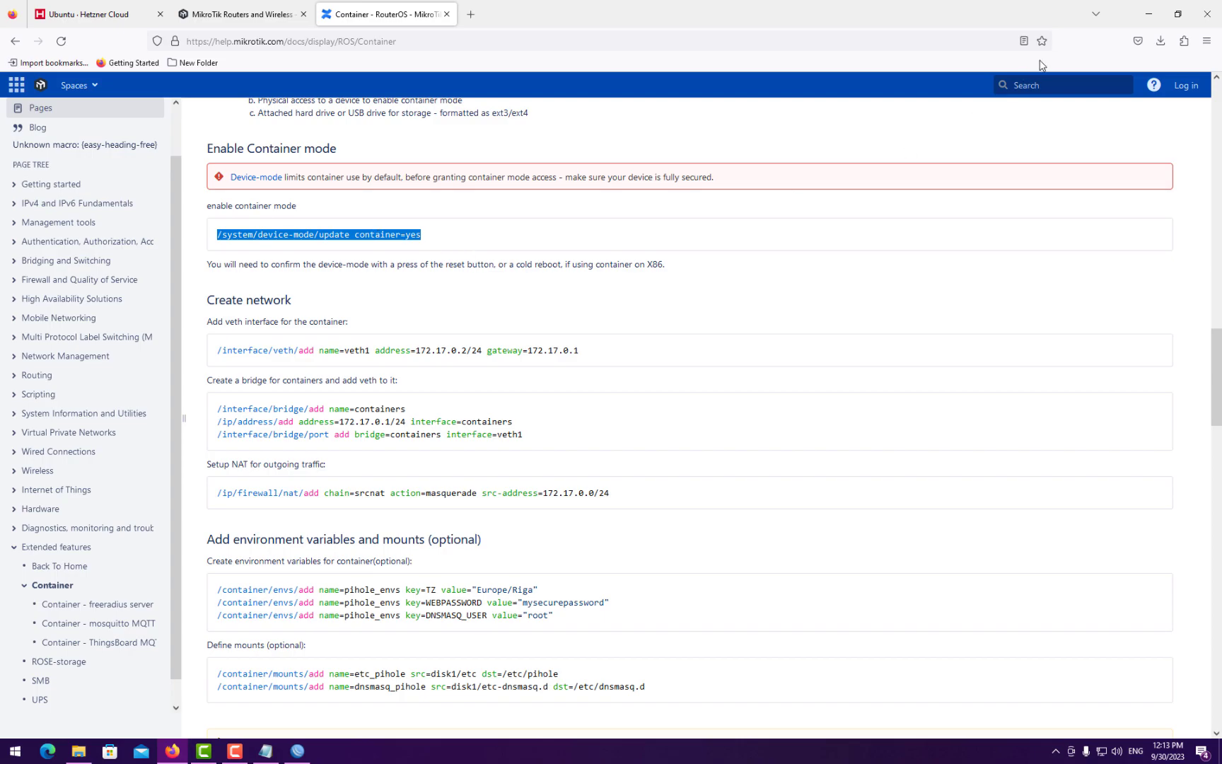
left_click(1149, 14)
left_click(1121, 99)
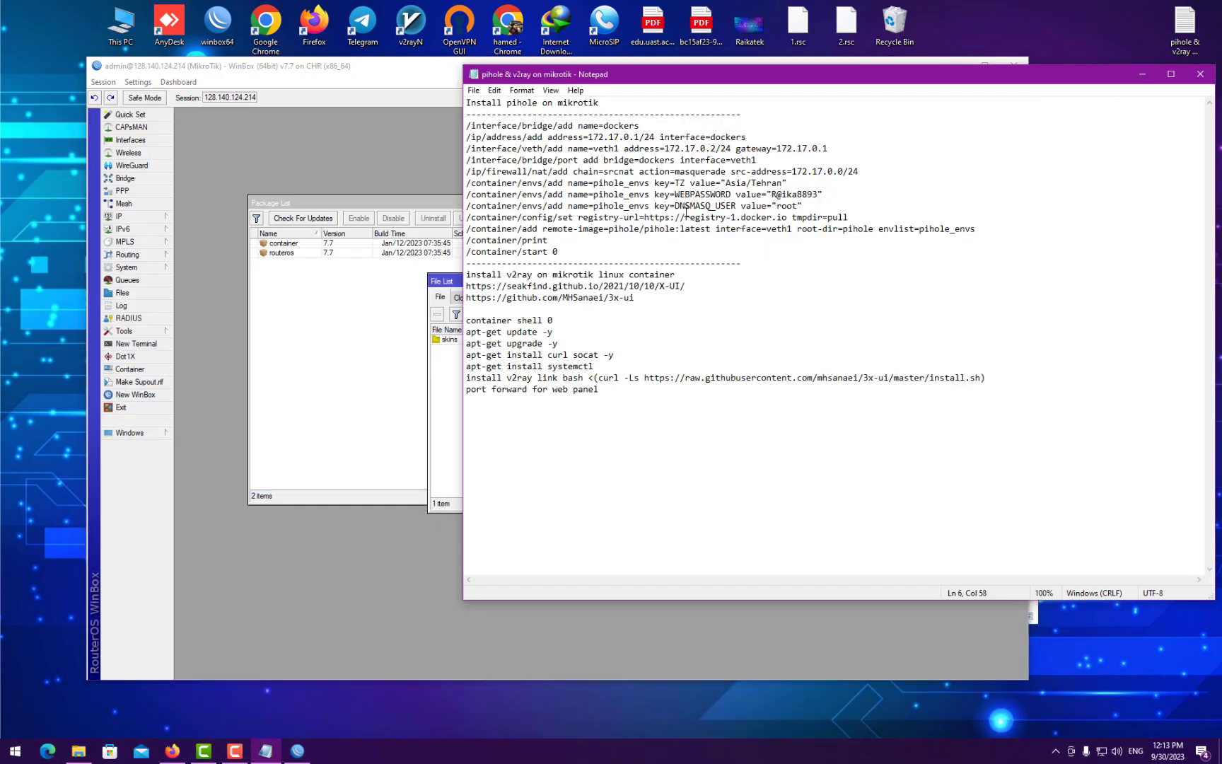
- Paste /system/device-mode/update container=yes at the top of the Notepad notes, then close WinBox's File List
left_click(467, 103)
key("Return")
key("Return")
key("ctrl+v")
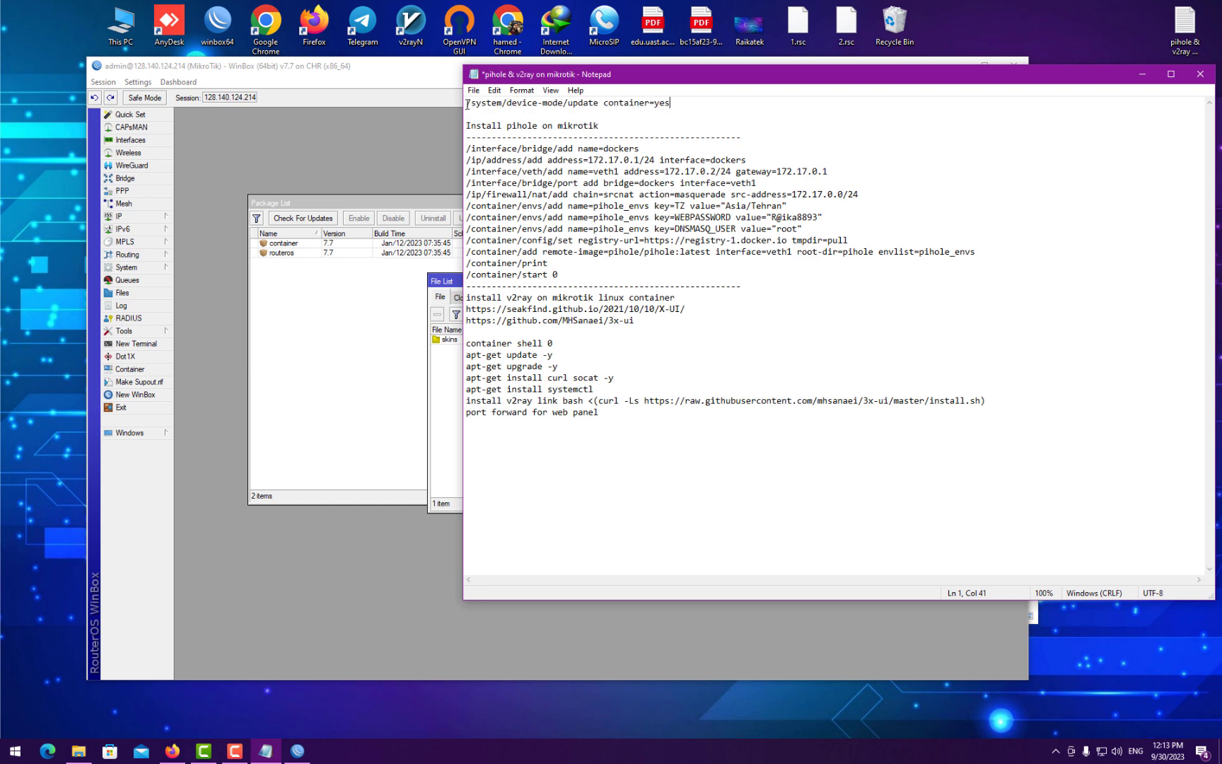
left_click(455, 286)
left_click(649, 289)
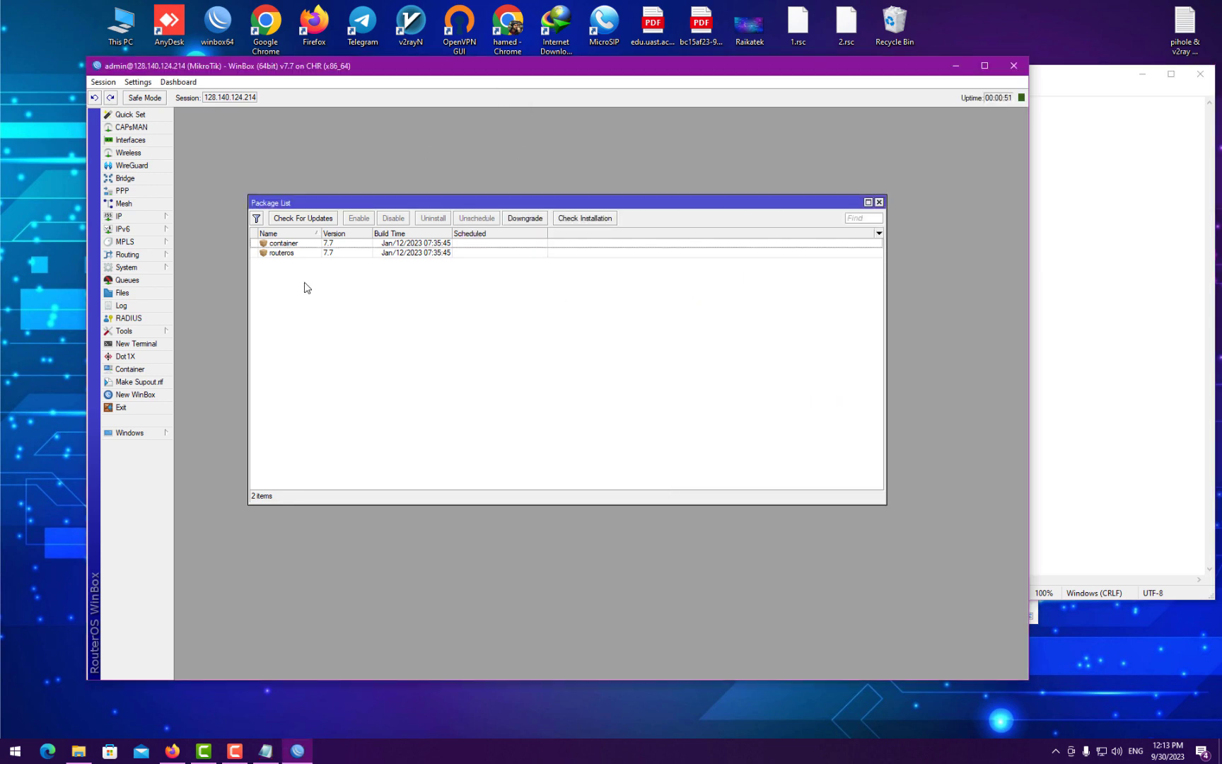
- Open an enlarged router terminal and answer n to decline the software license prompt
left_click(280, 245)
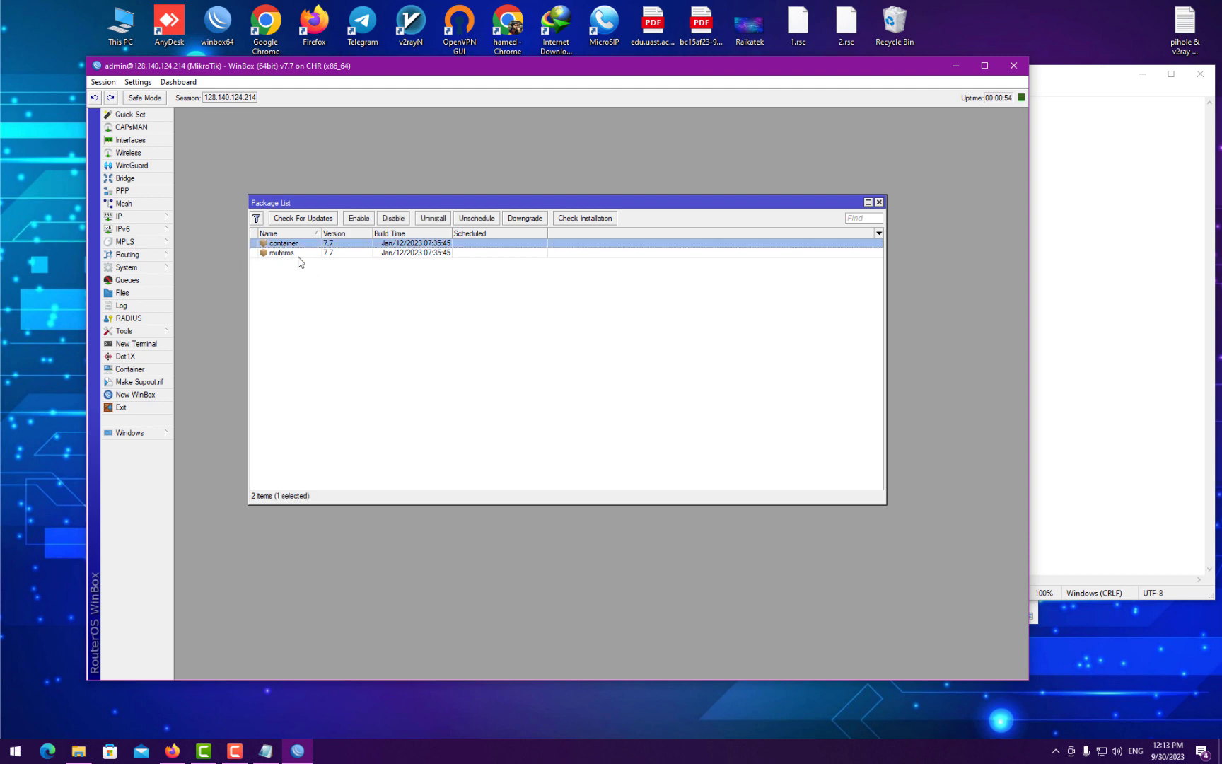
double_click(328, 71)
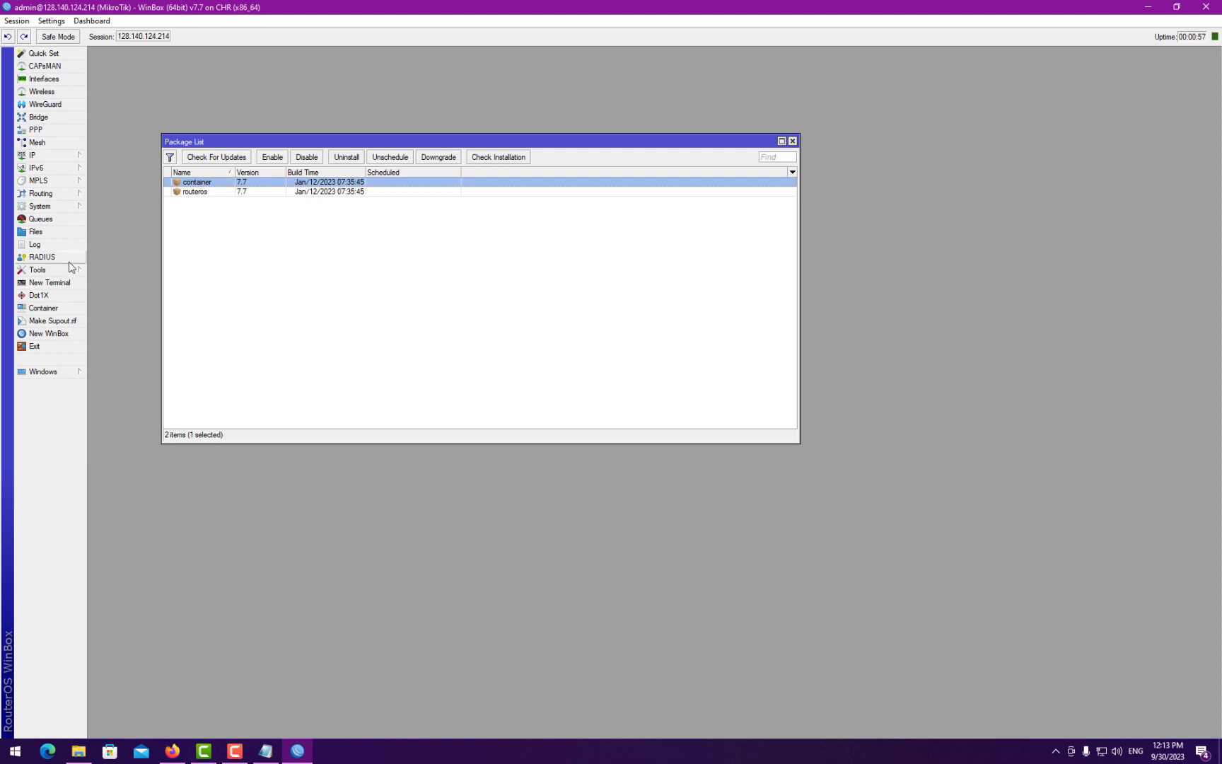
left_click(48, 282)
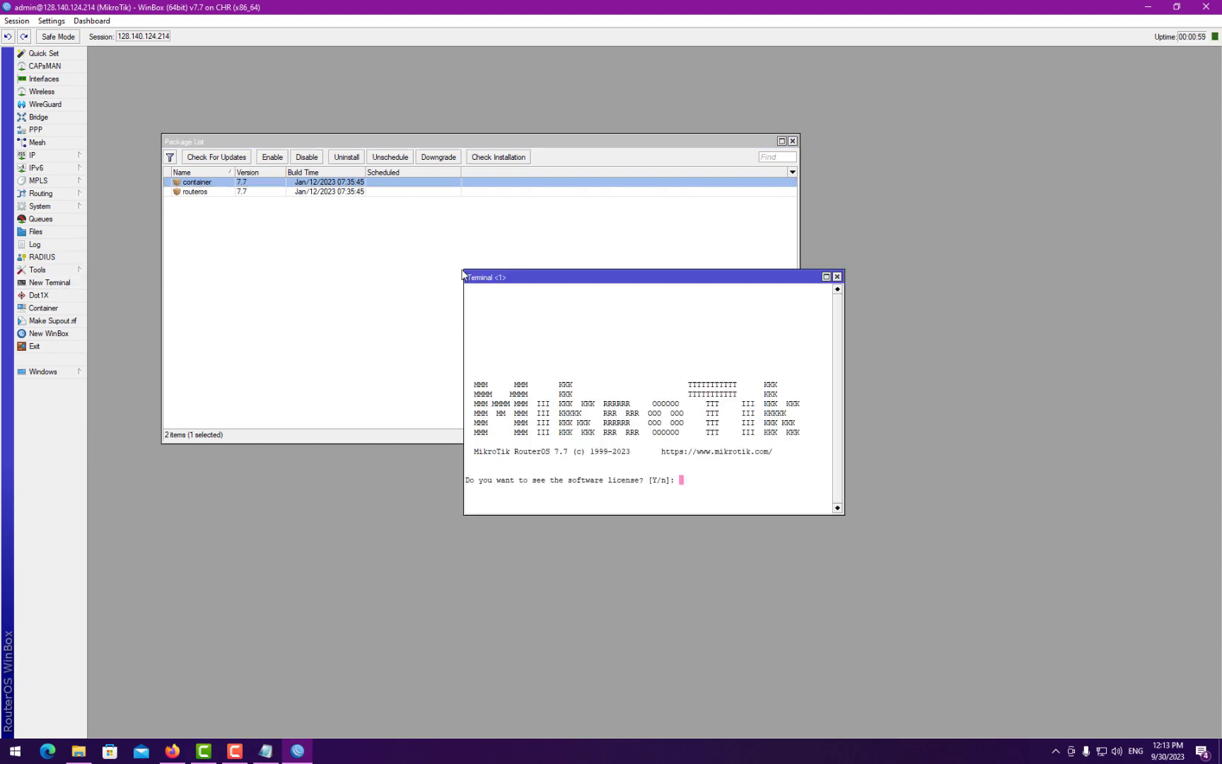
left_click_drag(463, 272, 179, 165)
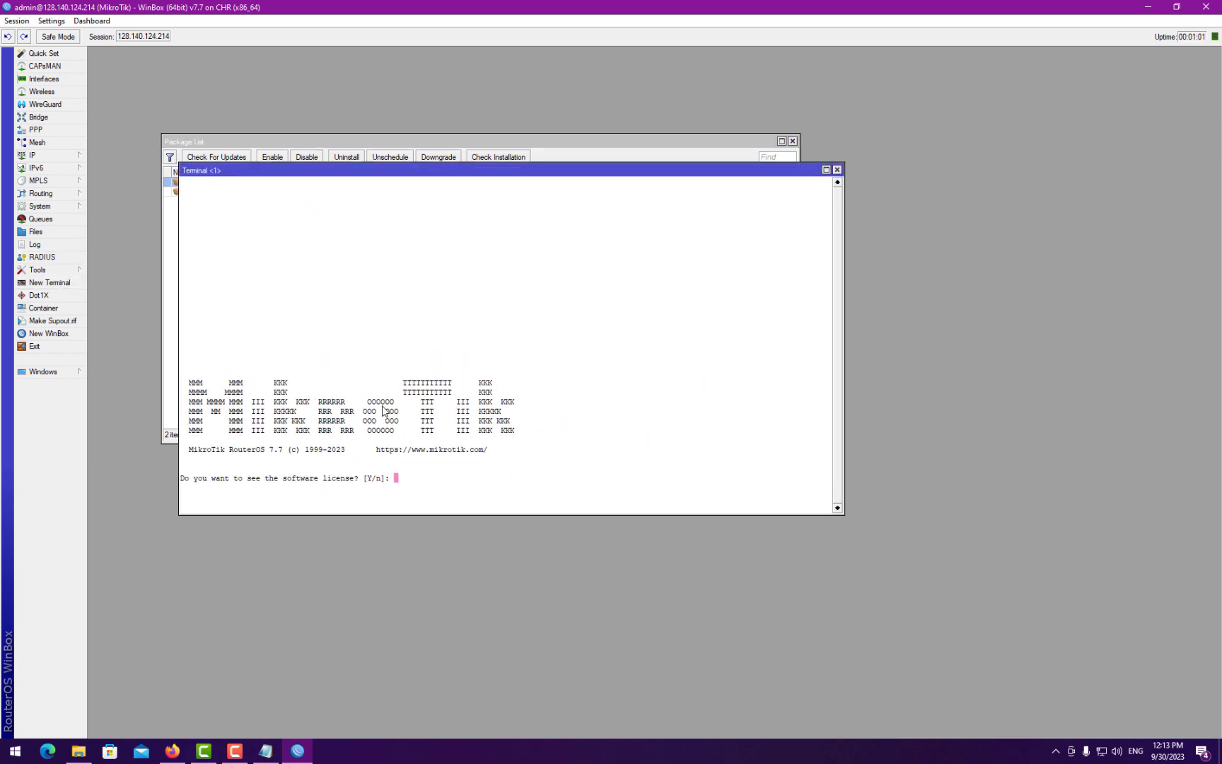
type("n")
key("Return")
key("Return")
key("Return")
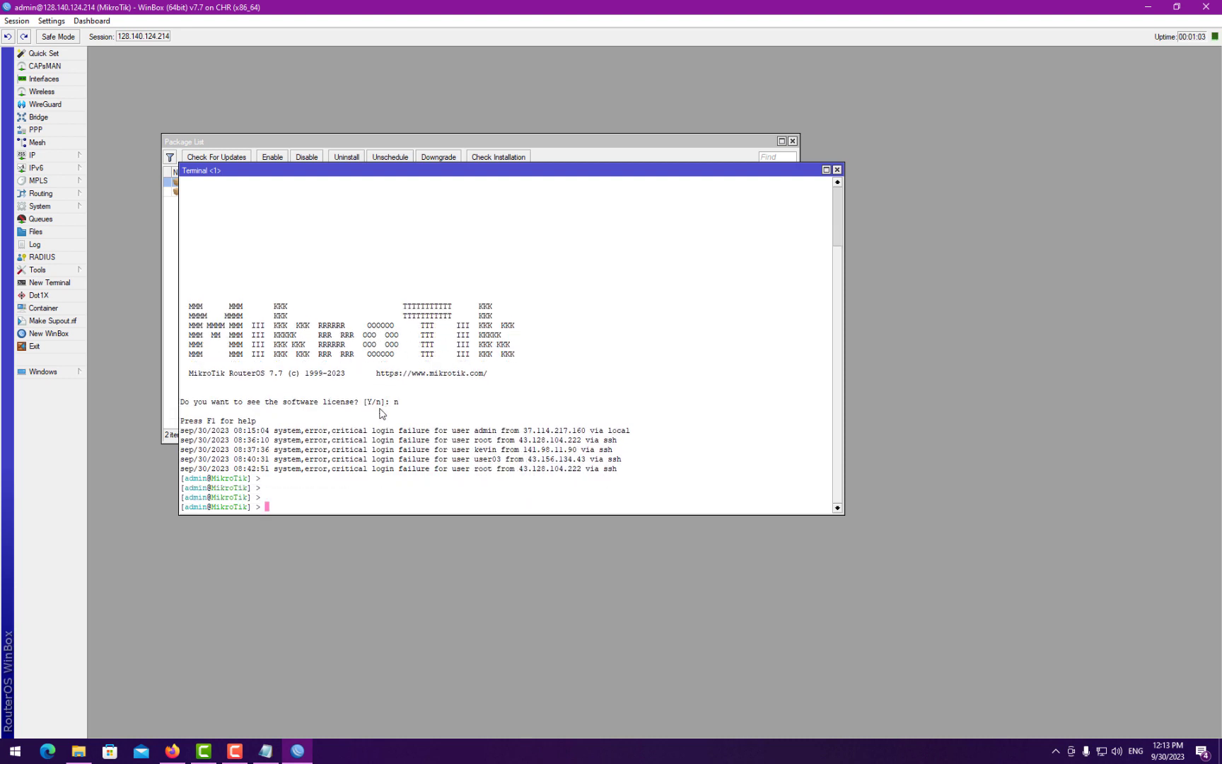
- Copy the device-mode update command from the notes and paste it at the terminal prompt
left_click(266, 751)
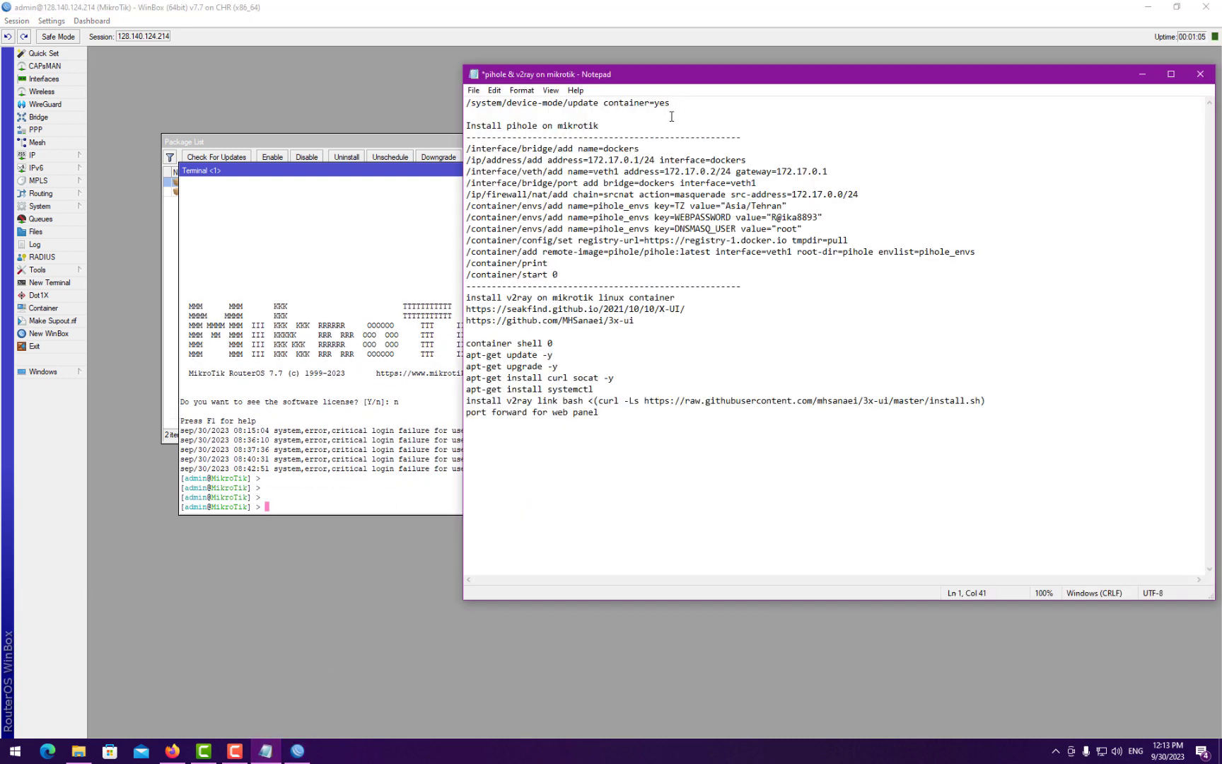
left_click_drag(638, 109, 453, 102)
key("ctrl+c")
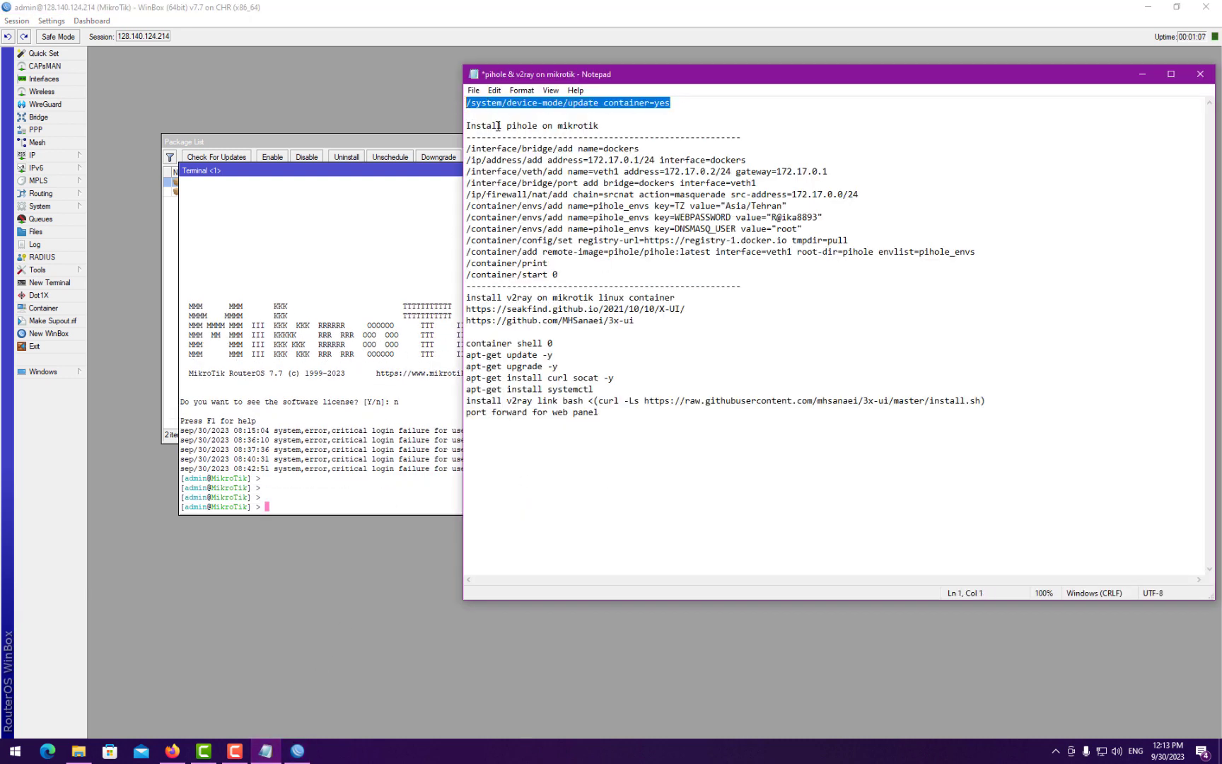
left_click(409, 290)
right_click(354, 382)
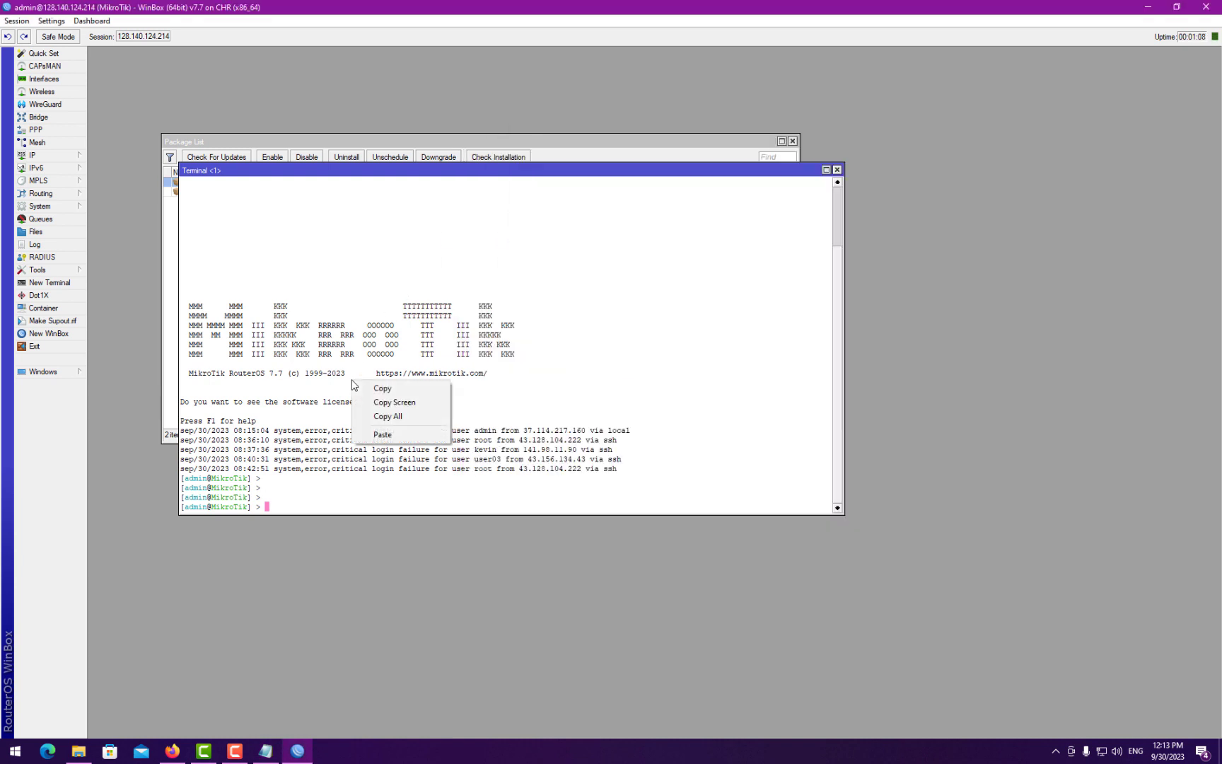
left_click(383, 433)
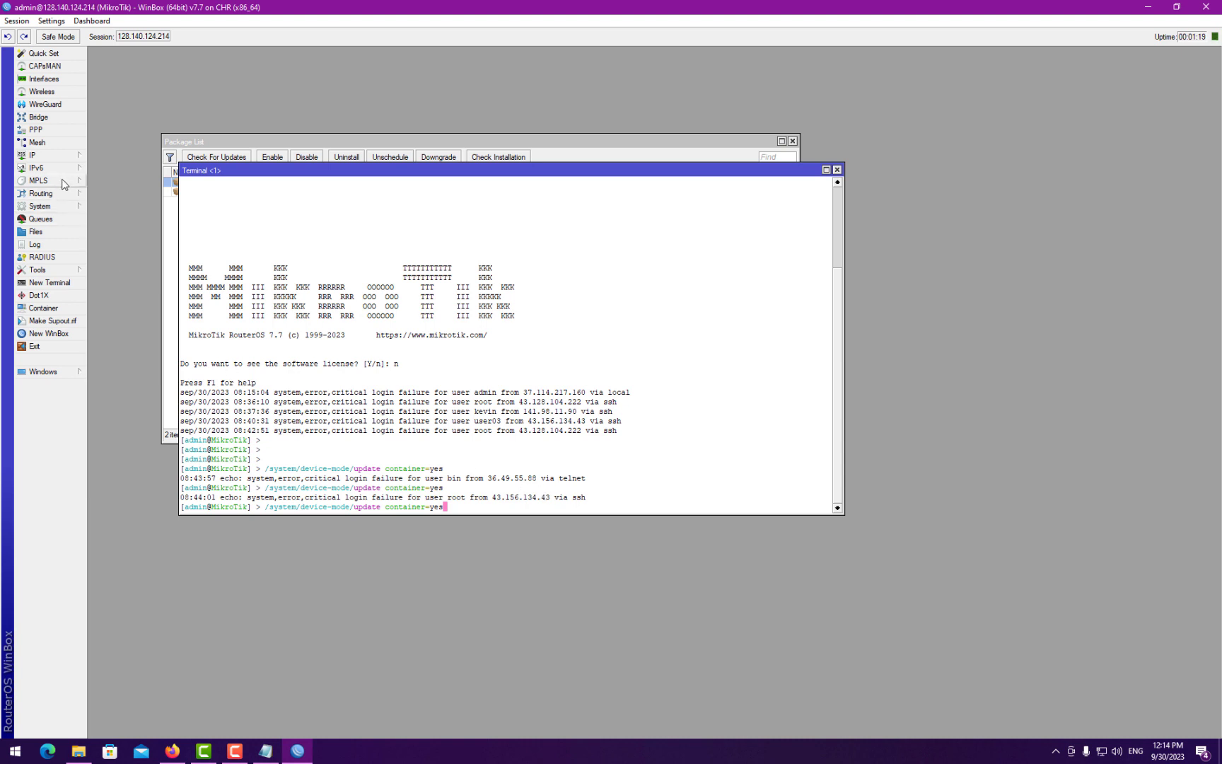
- Disable the api, api-ssl, ftp, telnet and www IP services
left_click(43, 155)
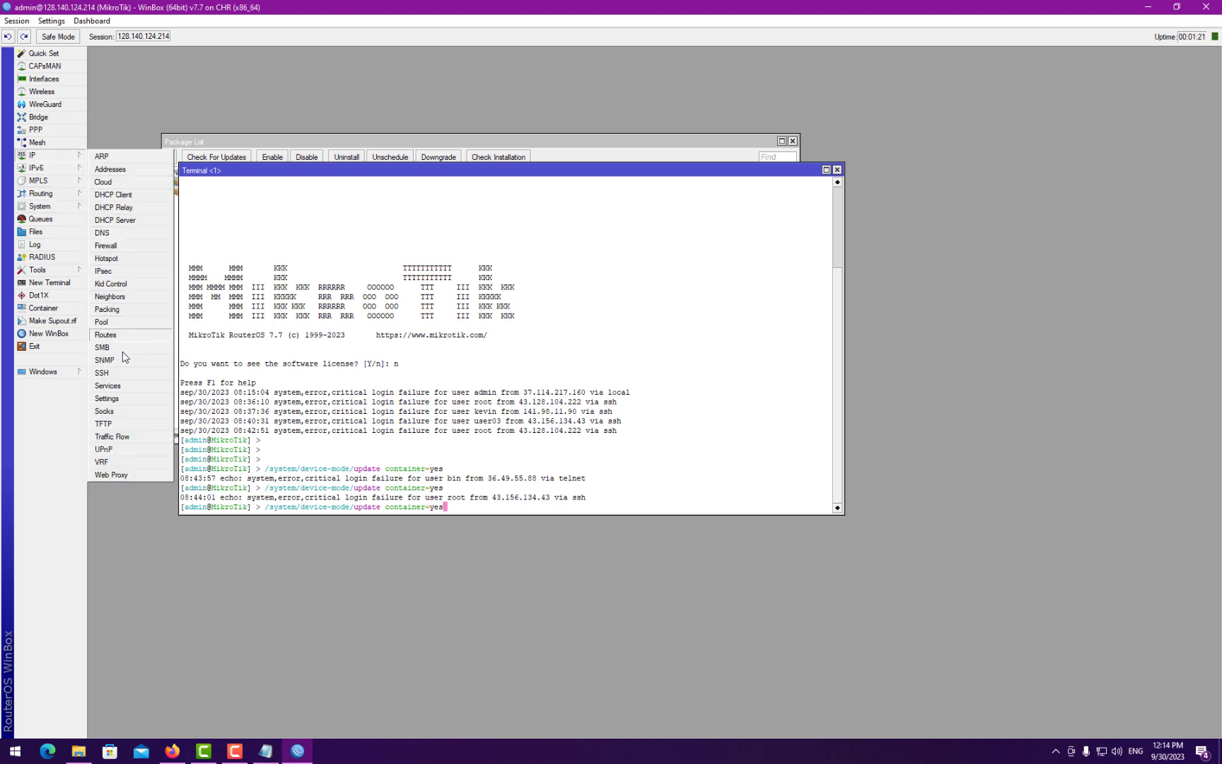
left_click(108, 385)
mouse_move(515, 334)
left_mouse_down()
mouse_move(518, 363)
mouse_move(514, 329)
left_mouse_up()
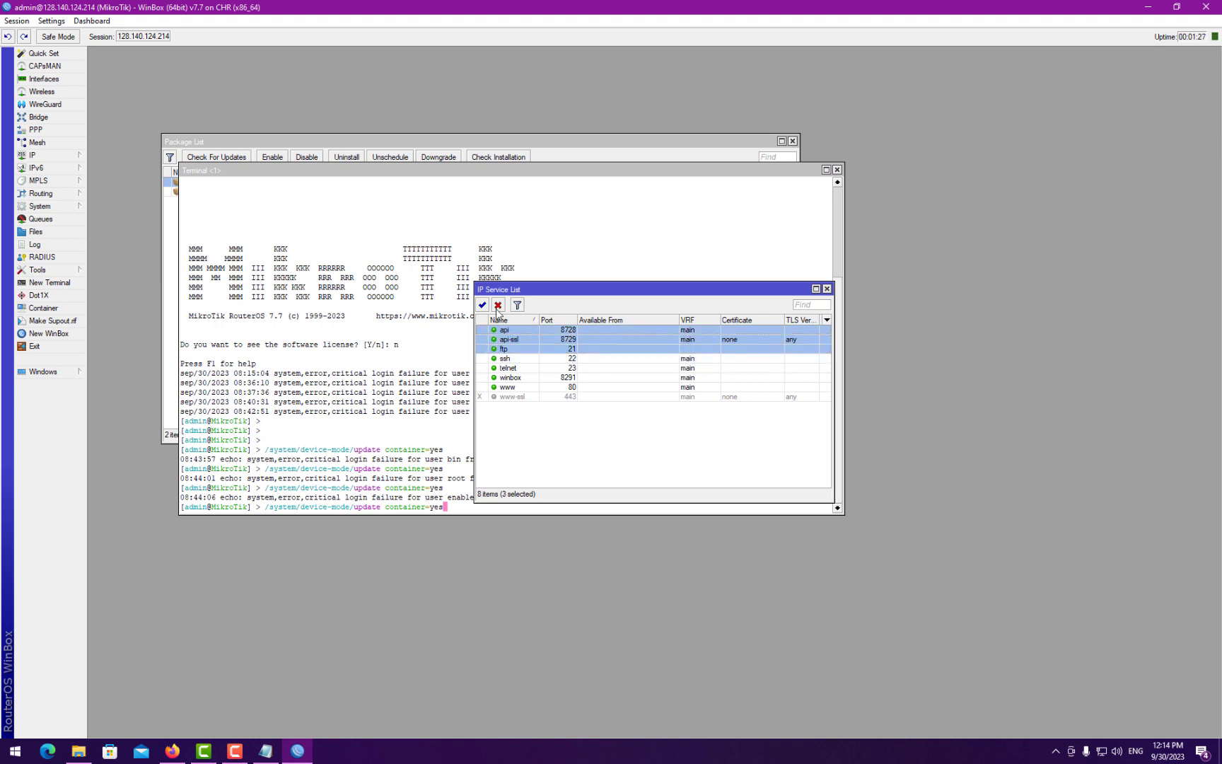
left_click(498, 305)
left_click(519, 368)
left_click(520, 387, "ctrl")
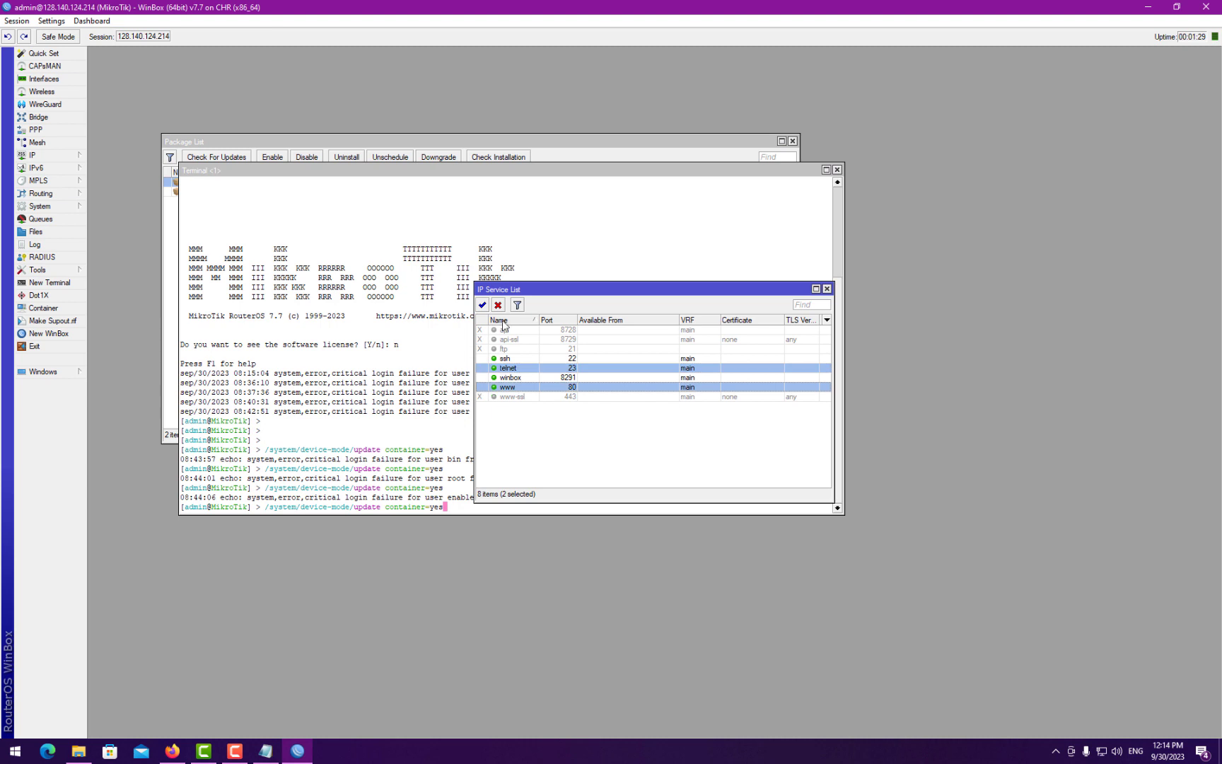
left_click(497, 305)
- Close the services list and run the container device-mode update in the enlarged terminal
left_click(826, 289)
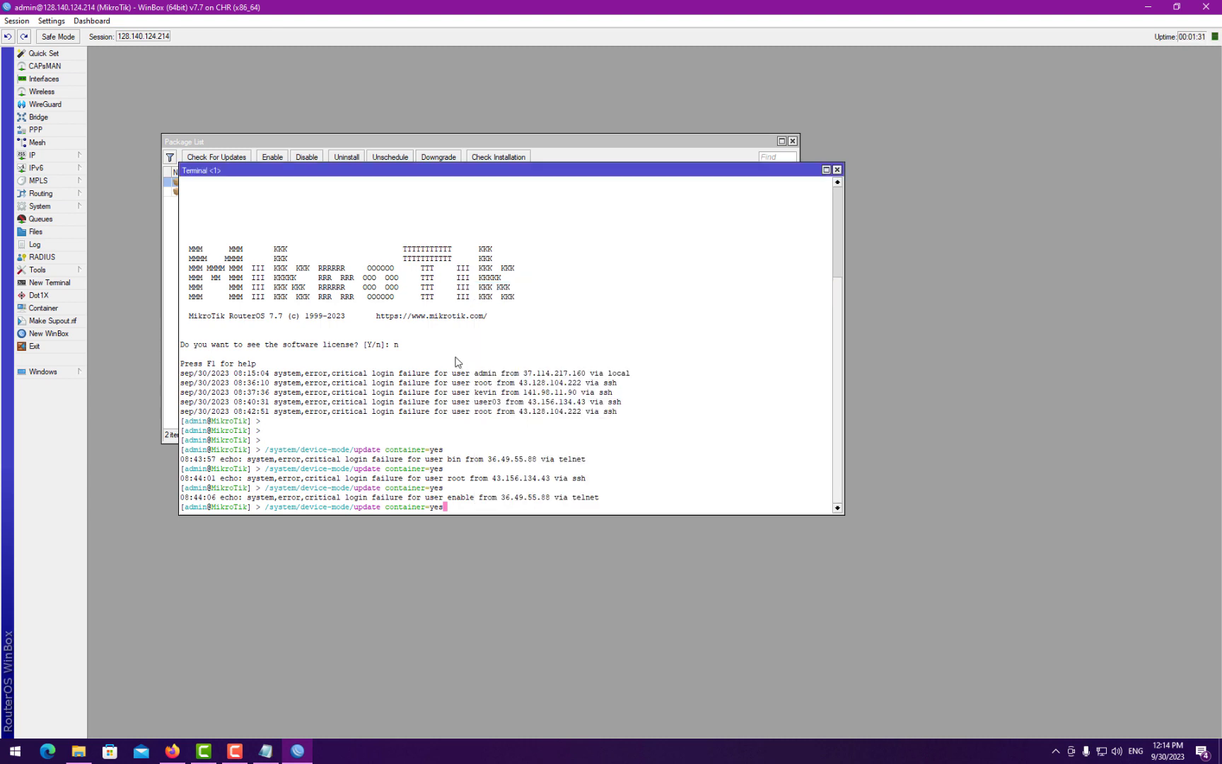
left_click_drag(842, 515, 927, 567)
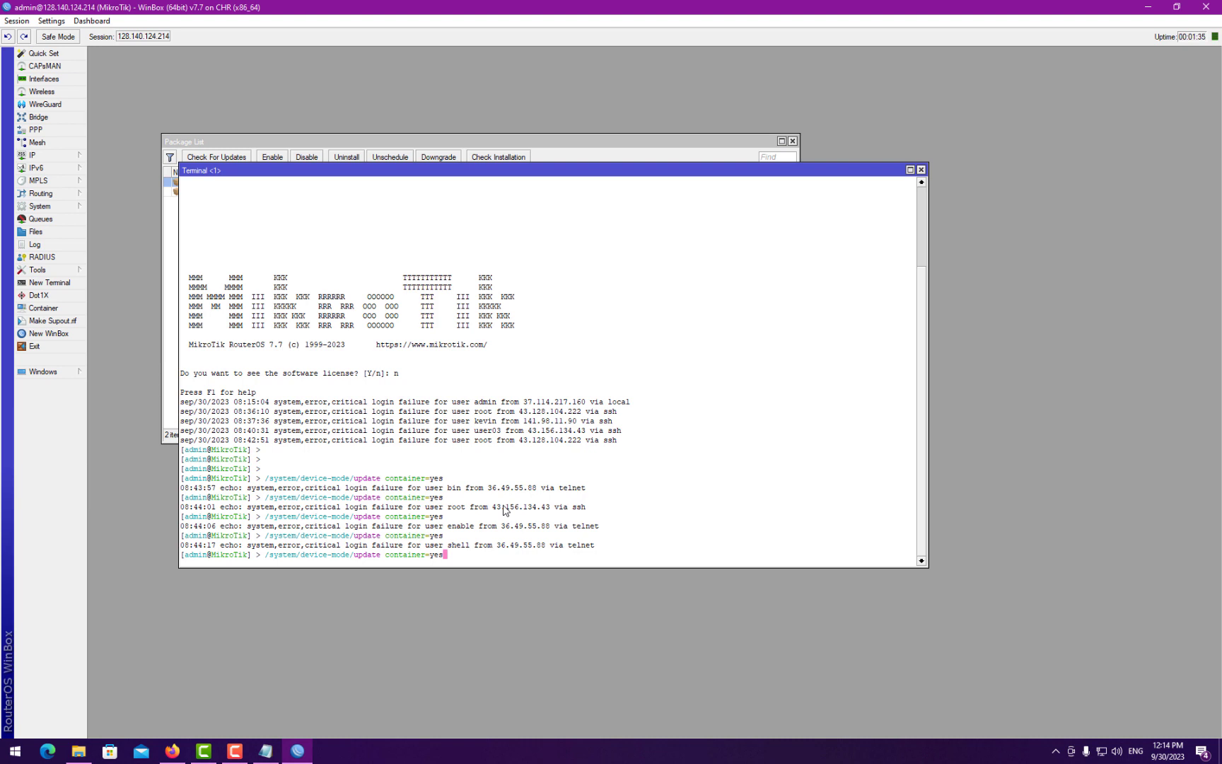
key("Return")
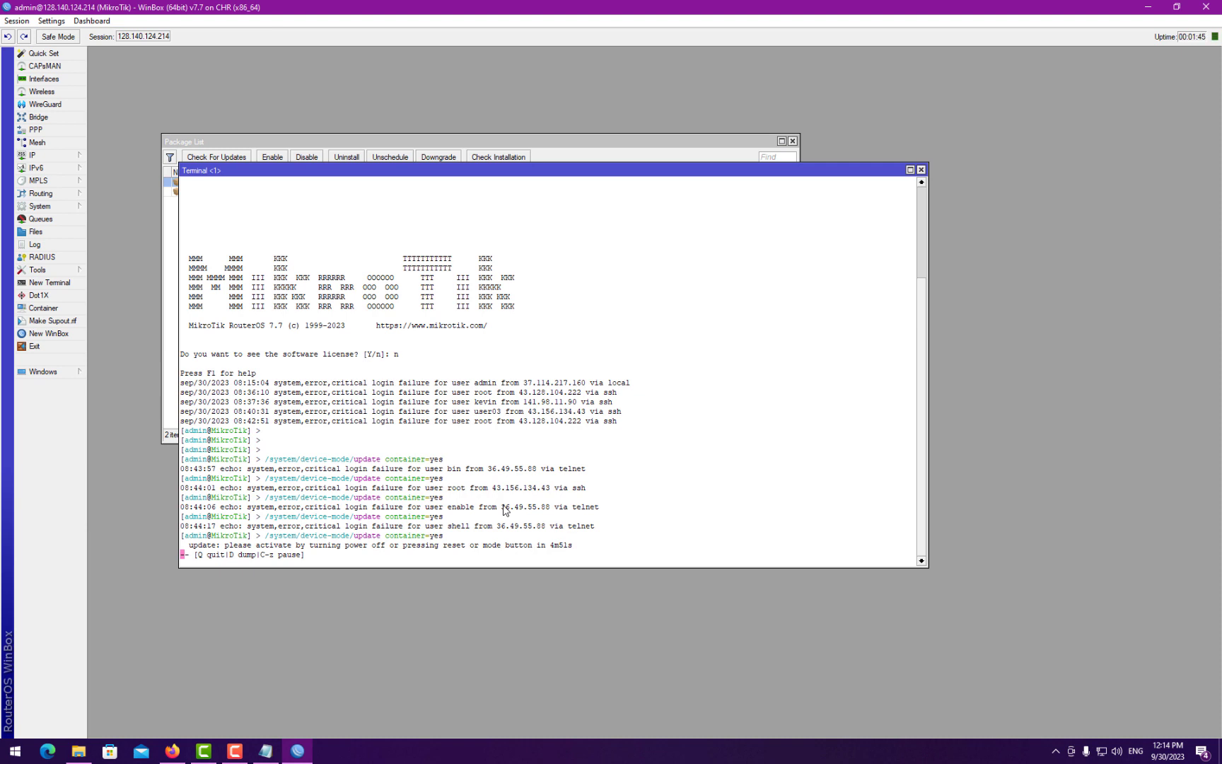
- Reboot the router from System > Reboot and confirm with Yes
left_click(66, 207)
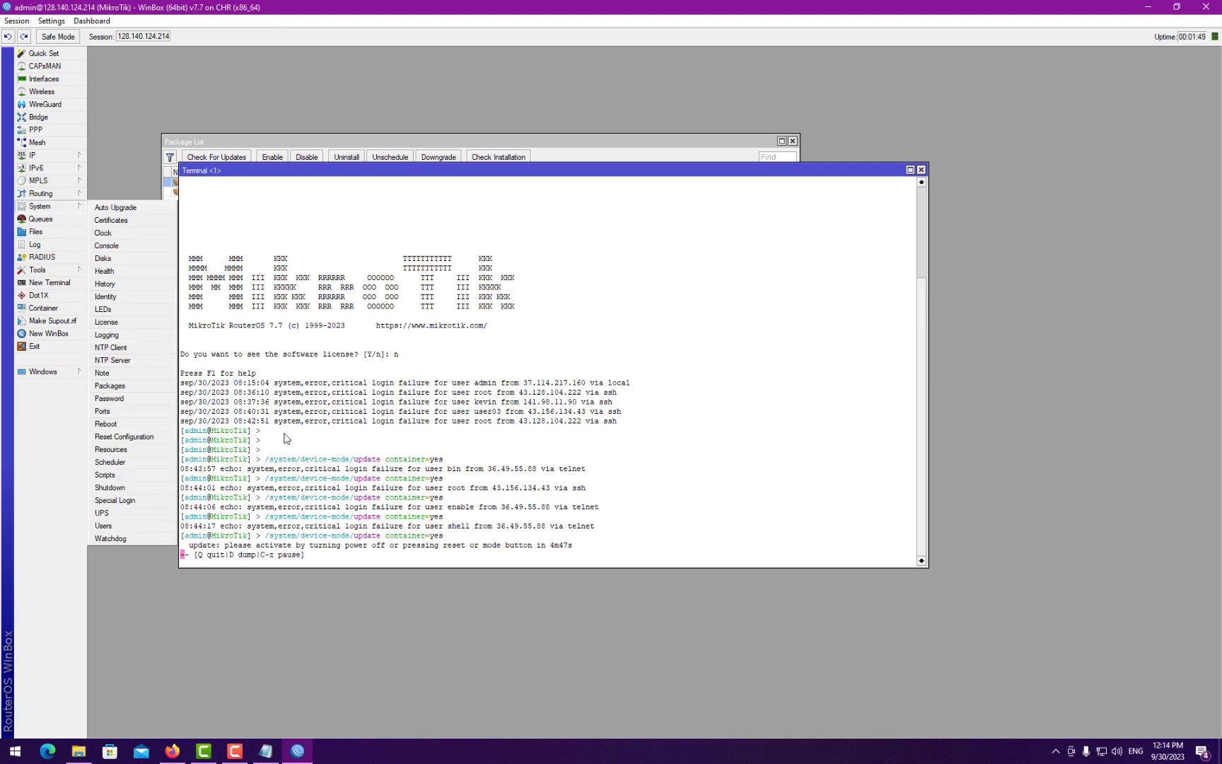
left_click_drag(427, 170, 577, 142)
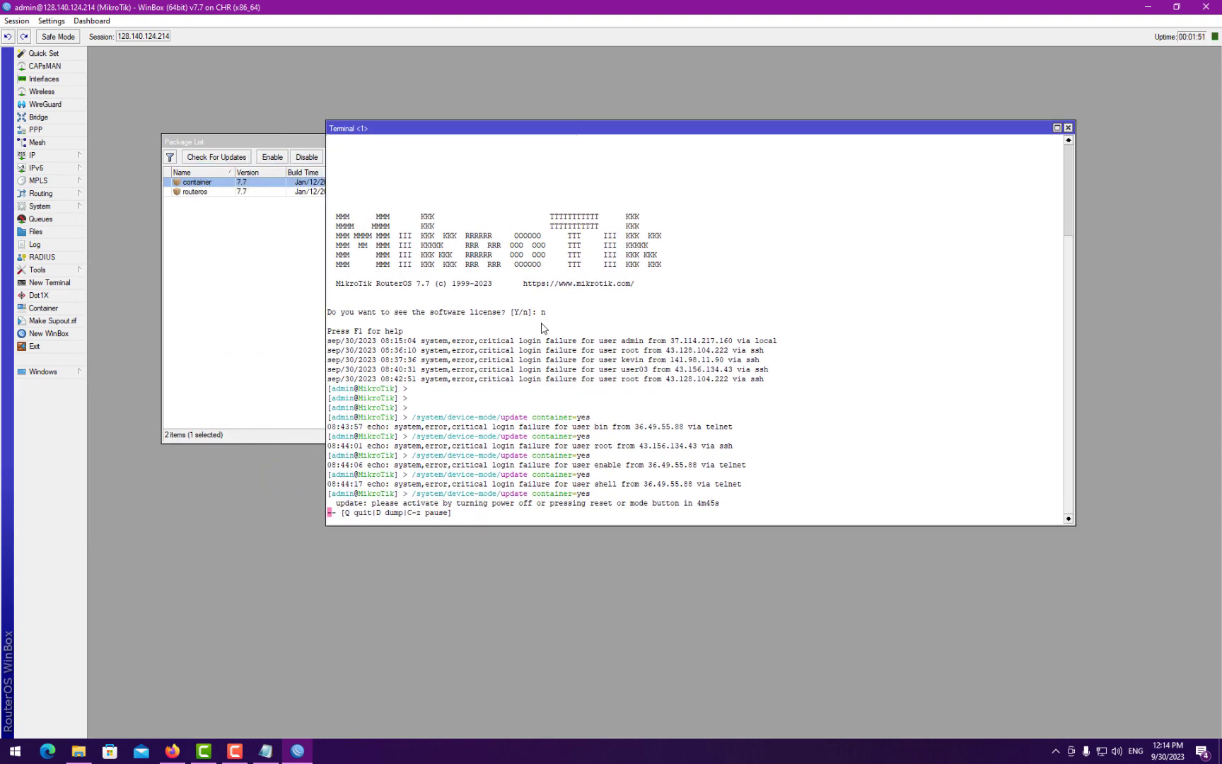
left_click(57, 207)
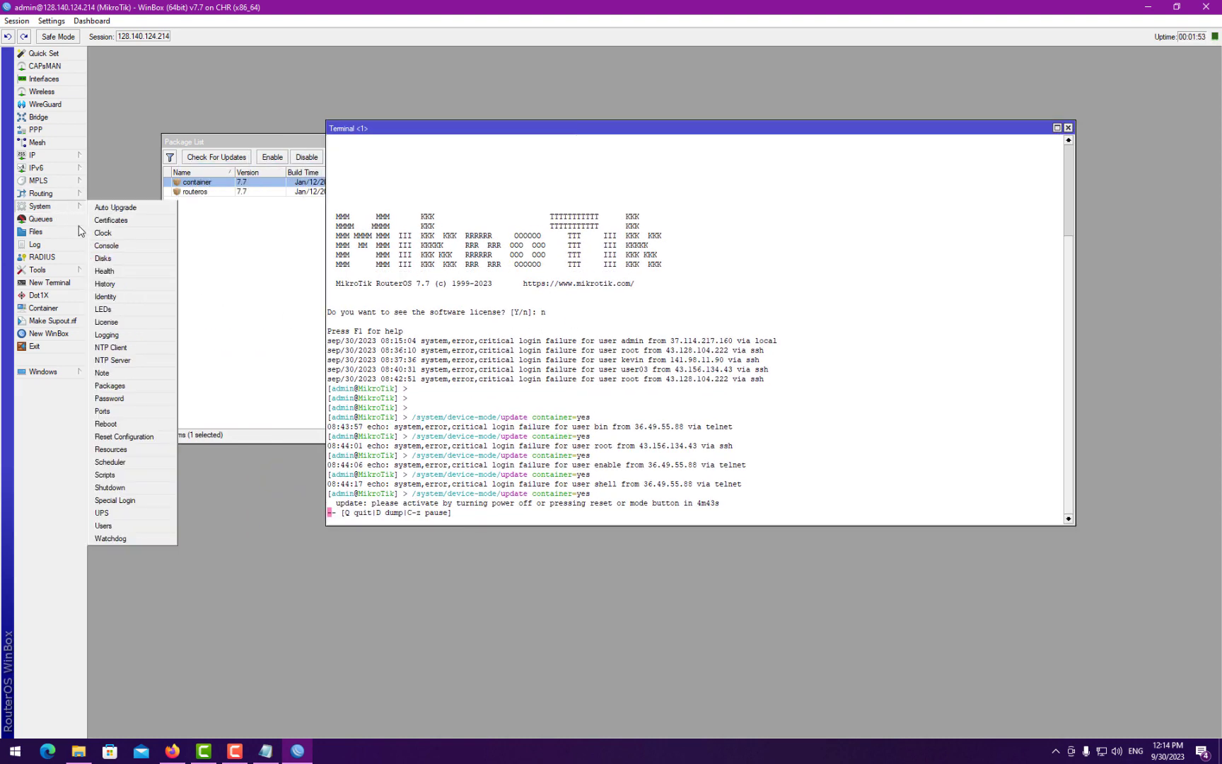
left_click(105, 424)
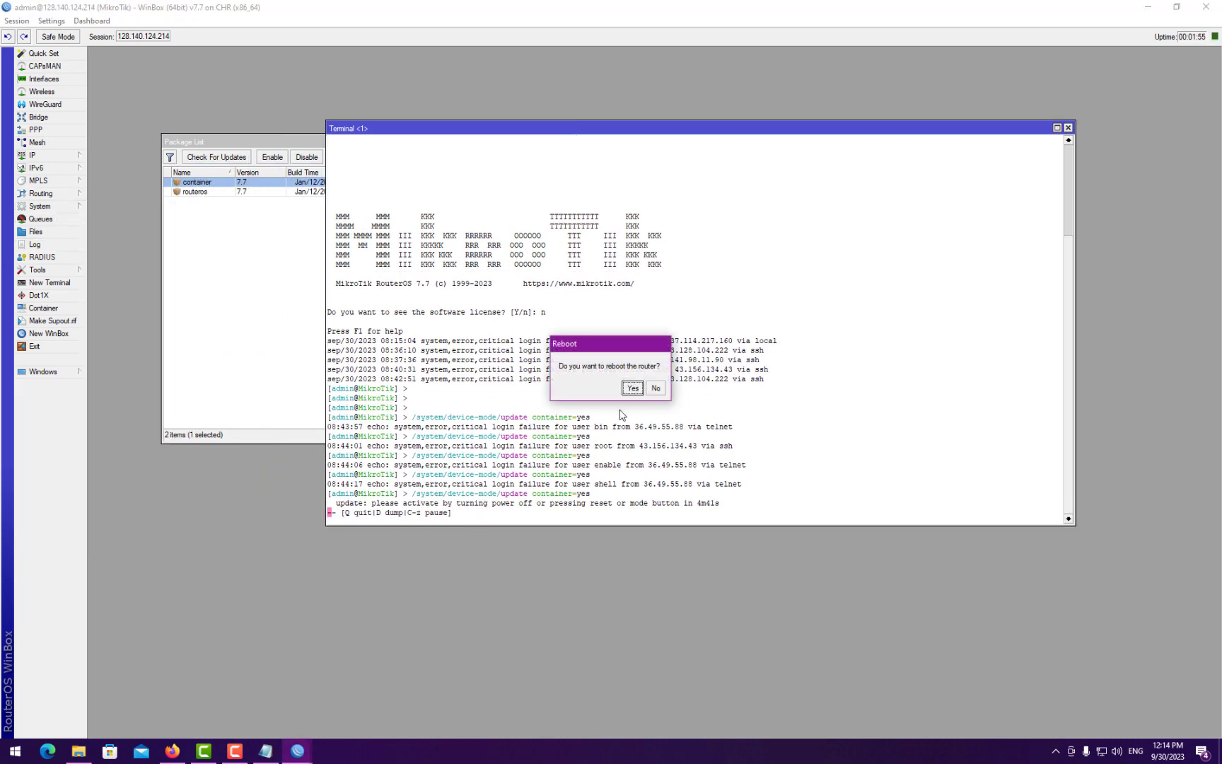
left_click(634, 389)
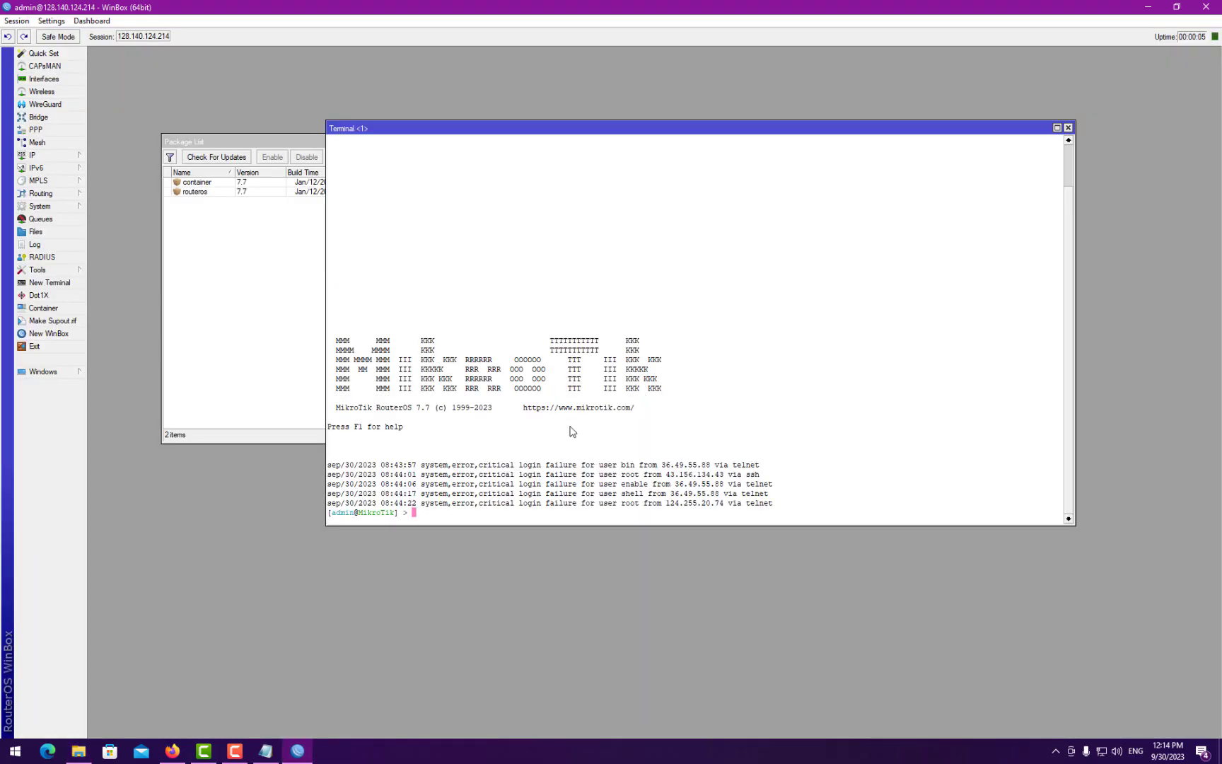
- Run /system/device-mode/print showing enterprise mode, then rerun the container=yes update from history
right_click(563, 424)
left_click(587, 456)
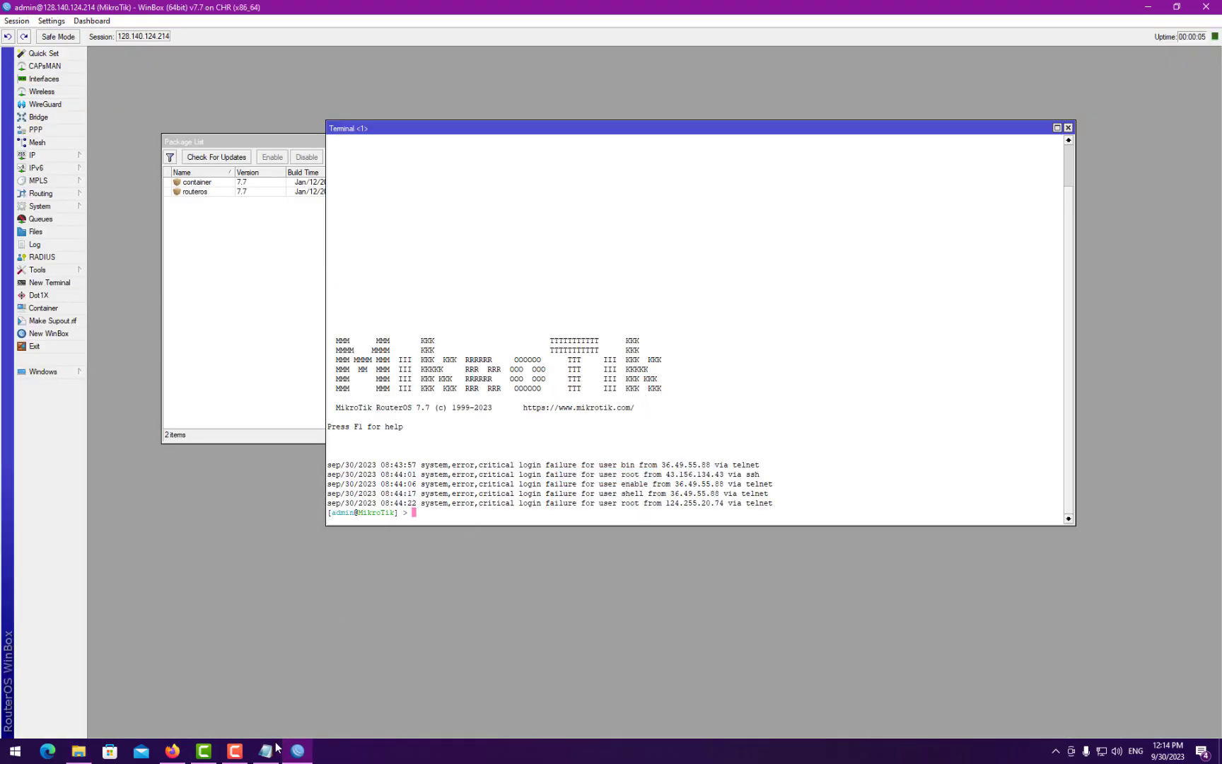
left_click(273, 747)
left_click(446, 452)
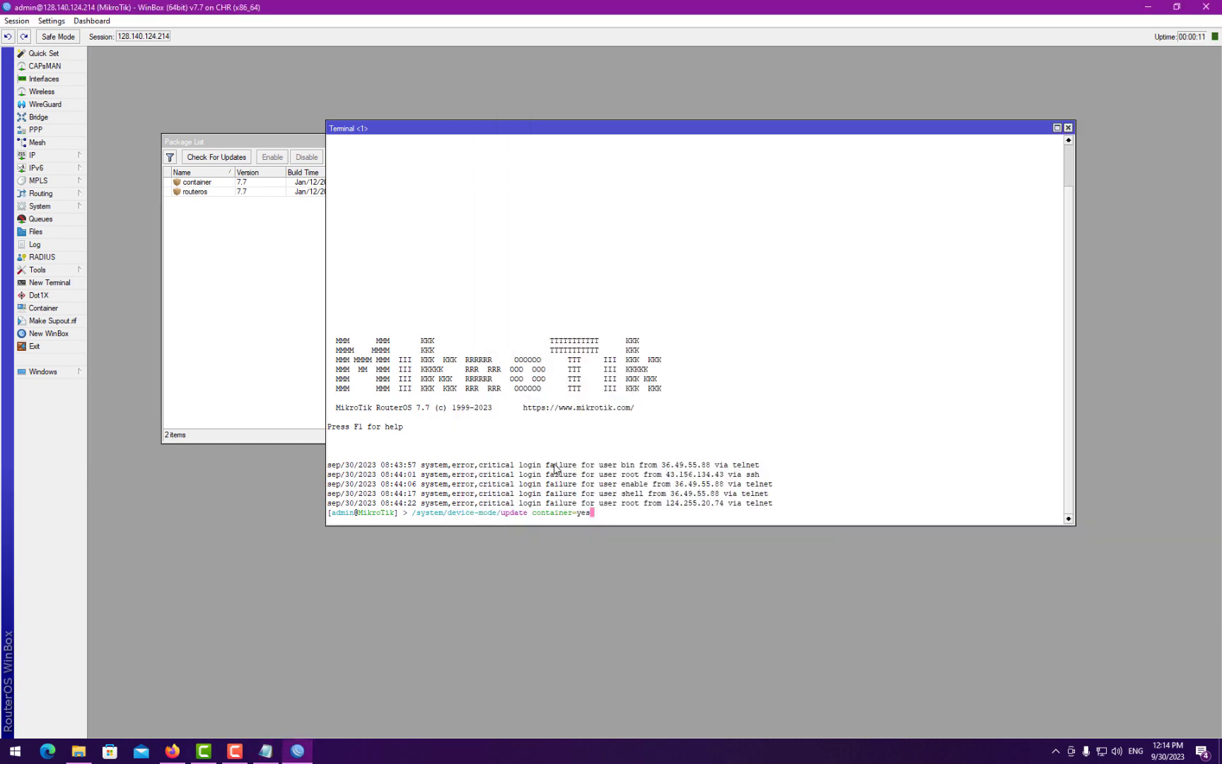
key("BackSpace")
key("BackSpace")
key("BackSpace")
key("BackSpace")
key("BackSpace")
key("BackSpace")
key("BackSpace")
key("BackSpace")
key("BackSpace")
key("BackSpace")
key("BackSpace")
key("BackSpace")
key("BackSpace")
key("BackSpace")
key("BackSpace")
key("BackSpace")
key("BackSpace")
type("prin")
key("Return")
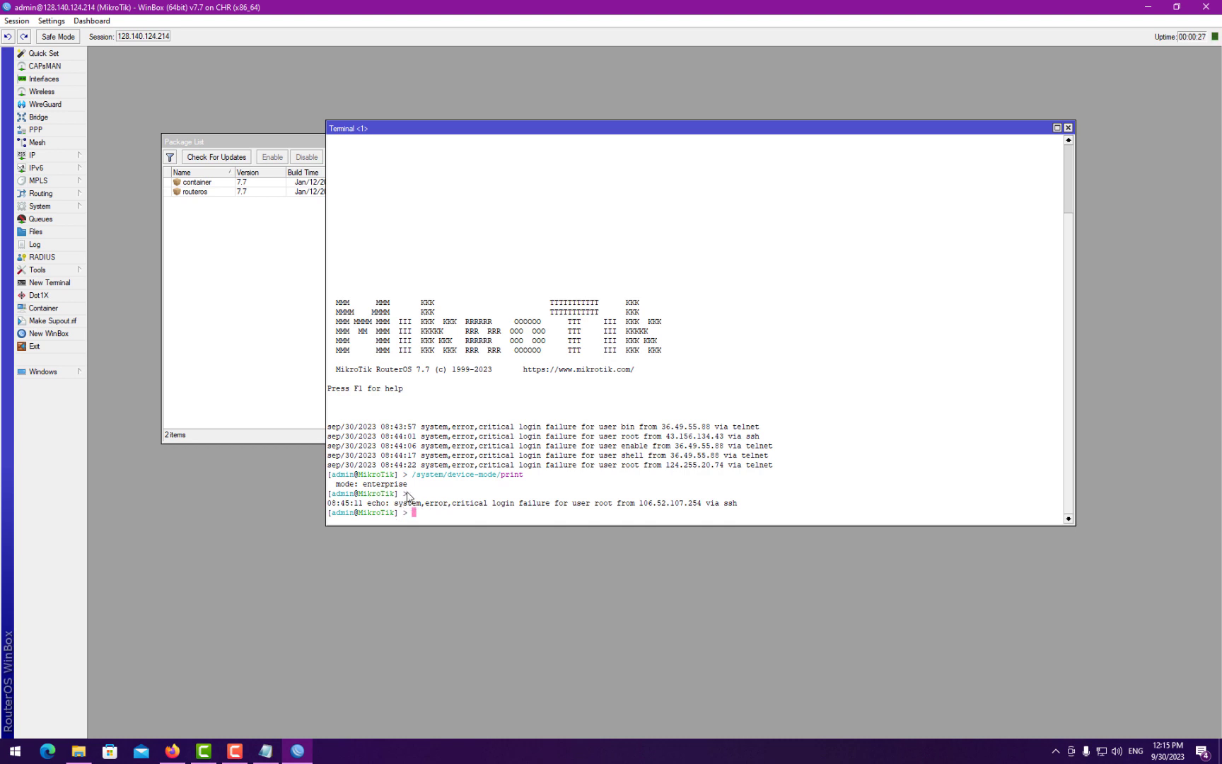
key("Up")
key("Up")
key("Return")
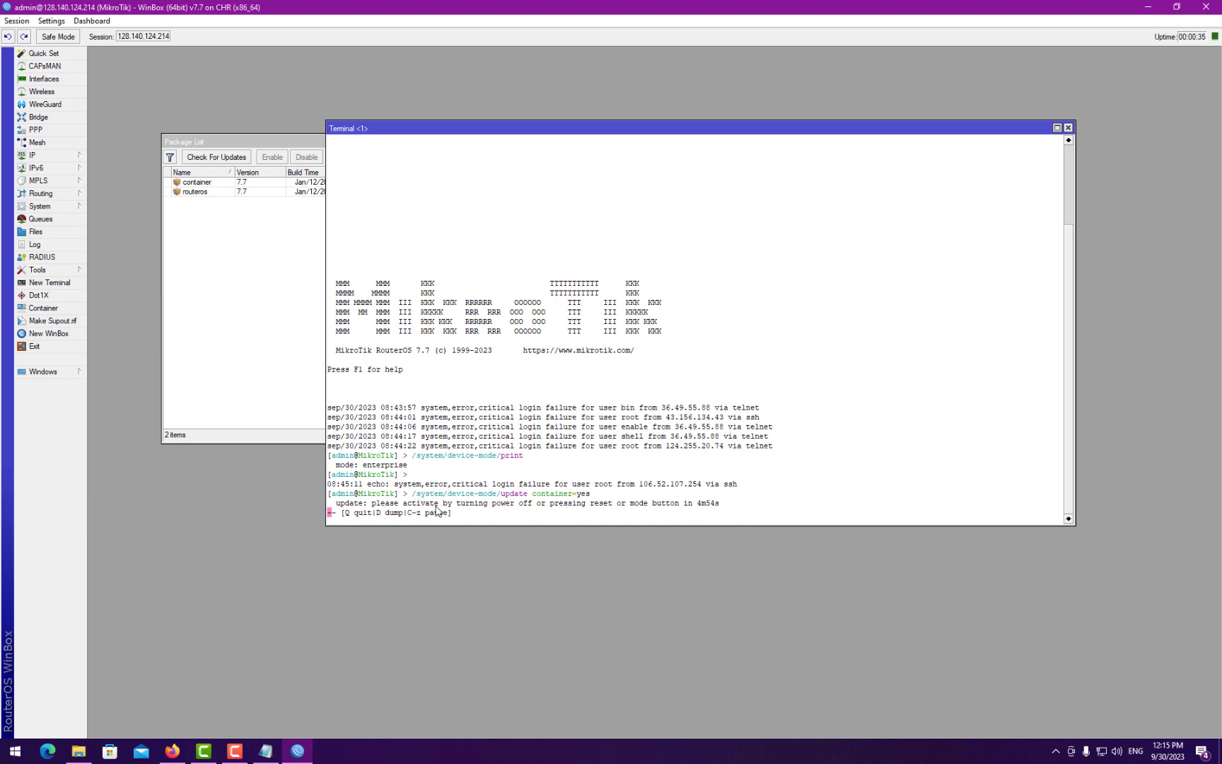
- Power the Hetzner CX11 server off with OK confirmation, then power it back on
left_click(172, 751)
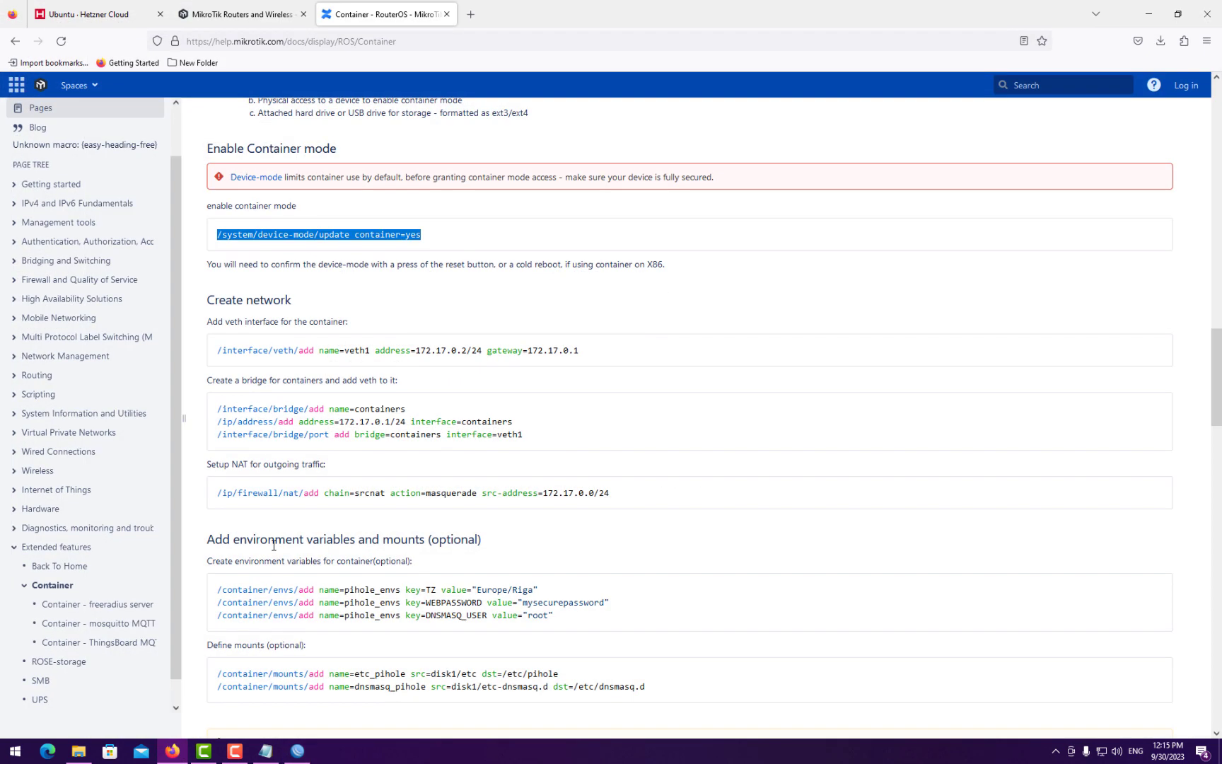
left_click(107, 14)
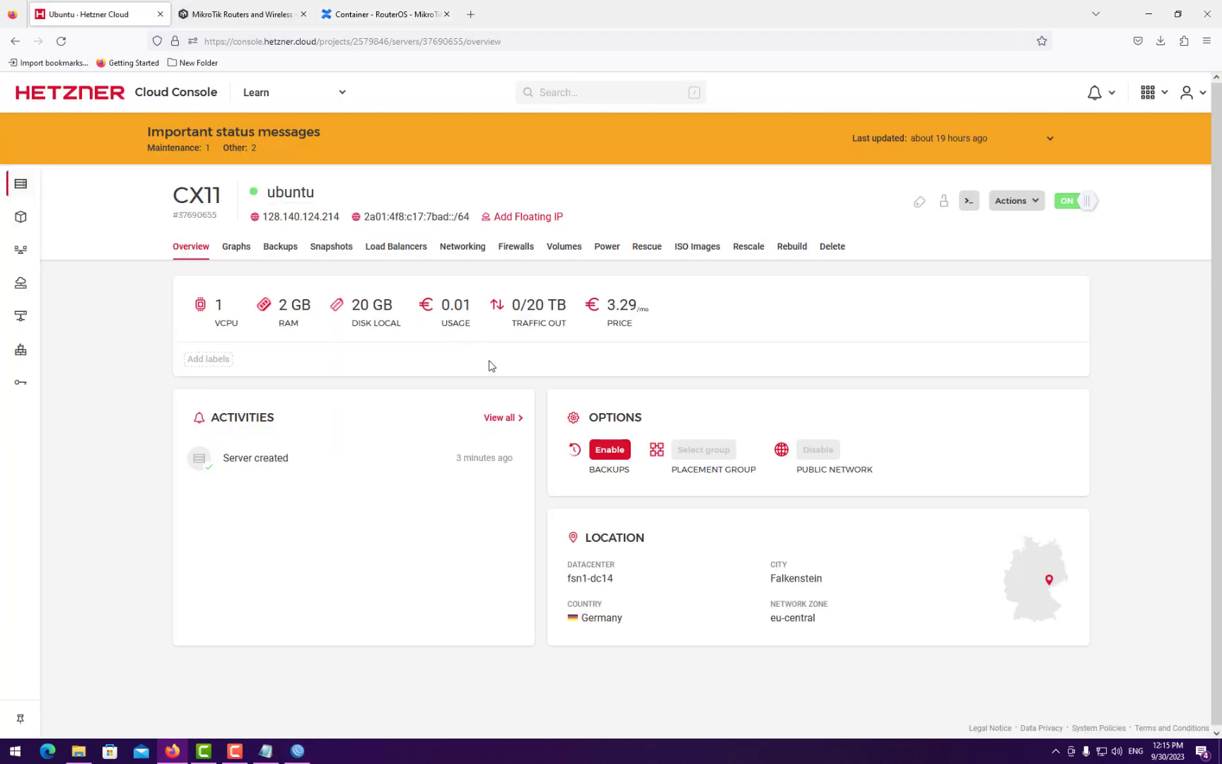
left_click(1074, 203)
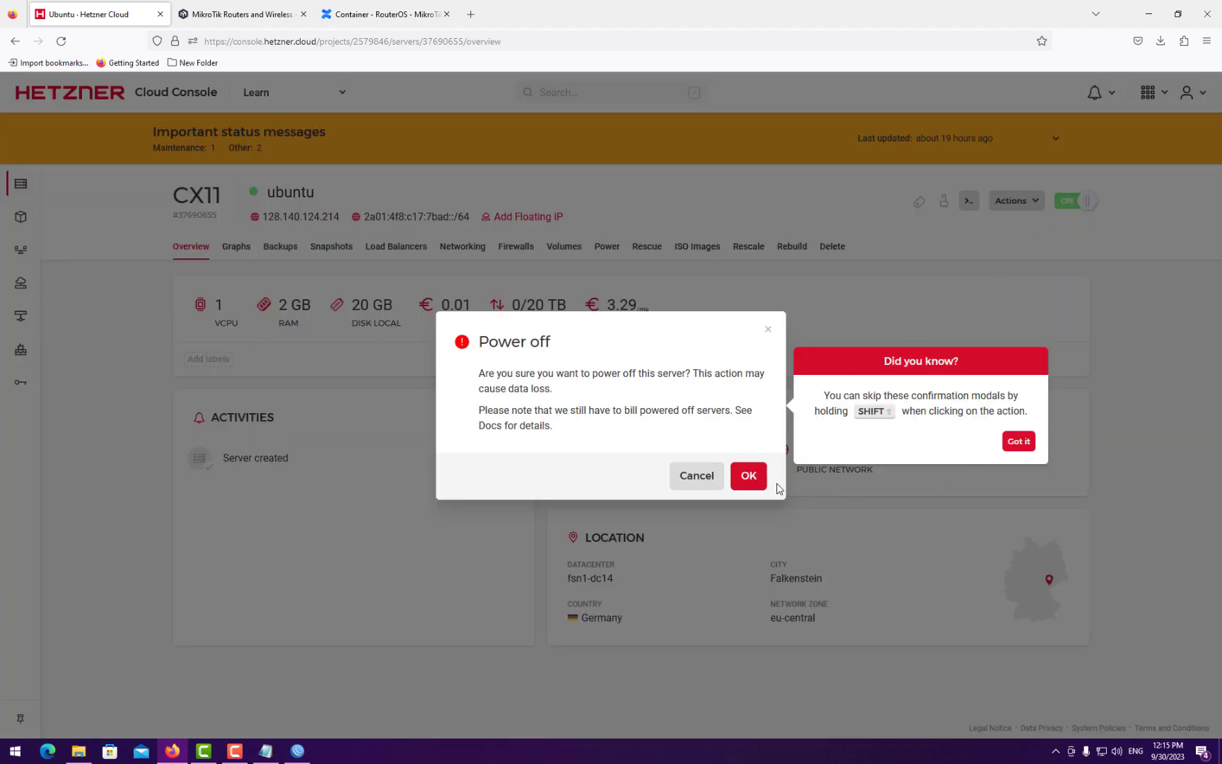
left_click(736, 477)
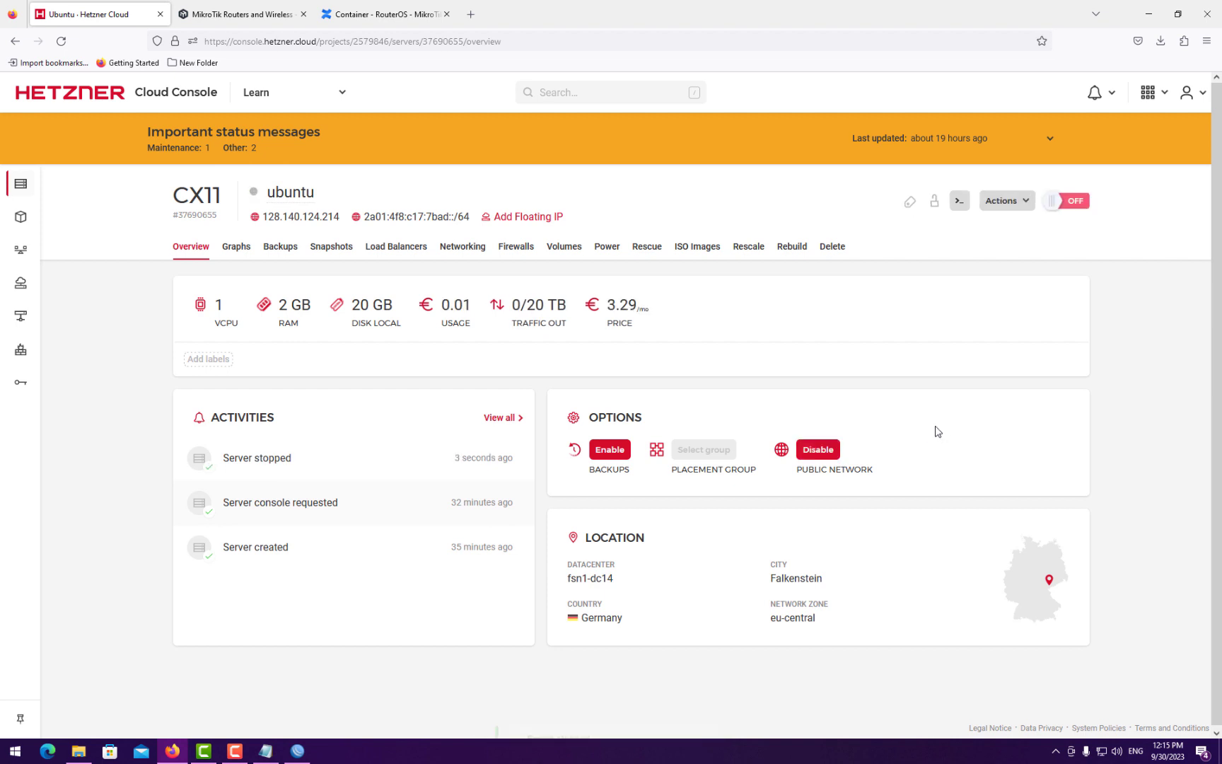
left_click(1072, 205)
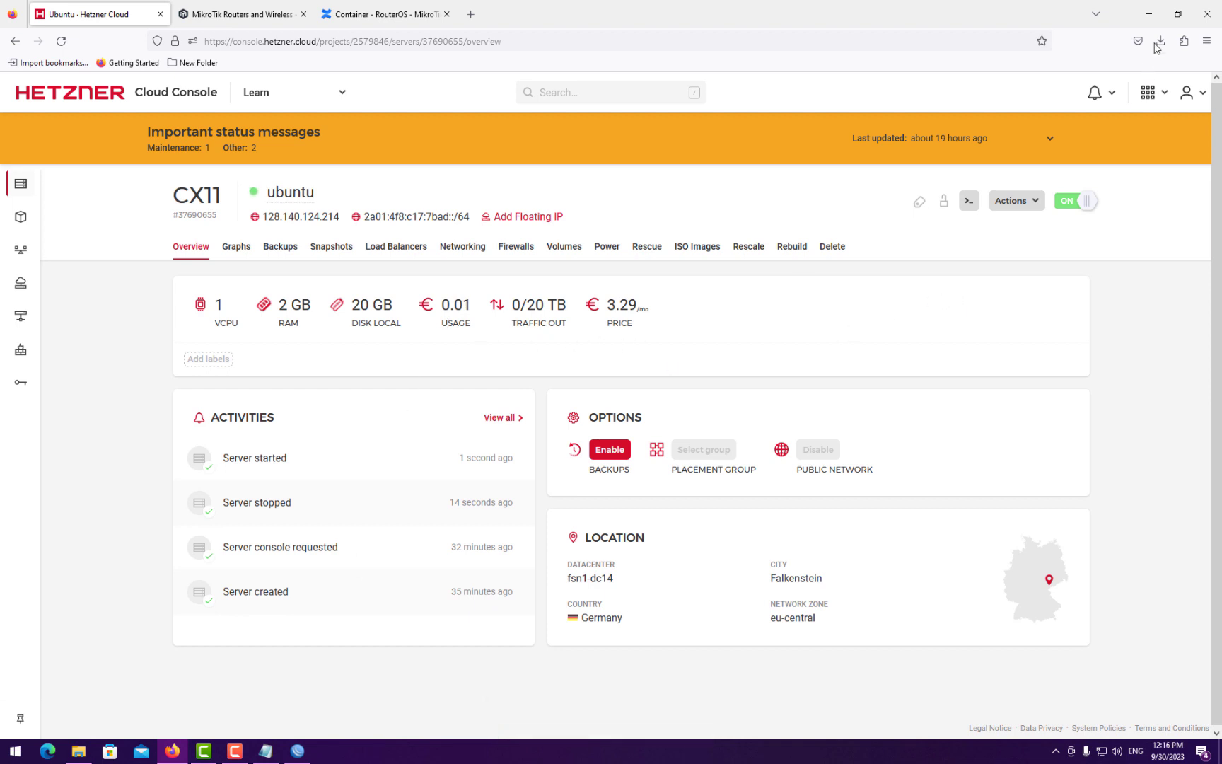
left_click(1148, 14)
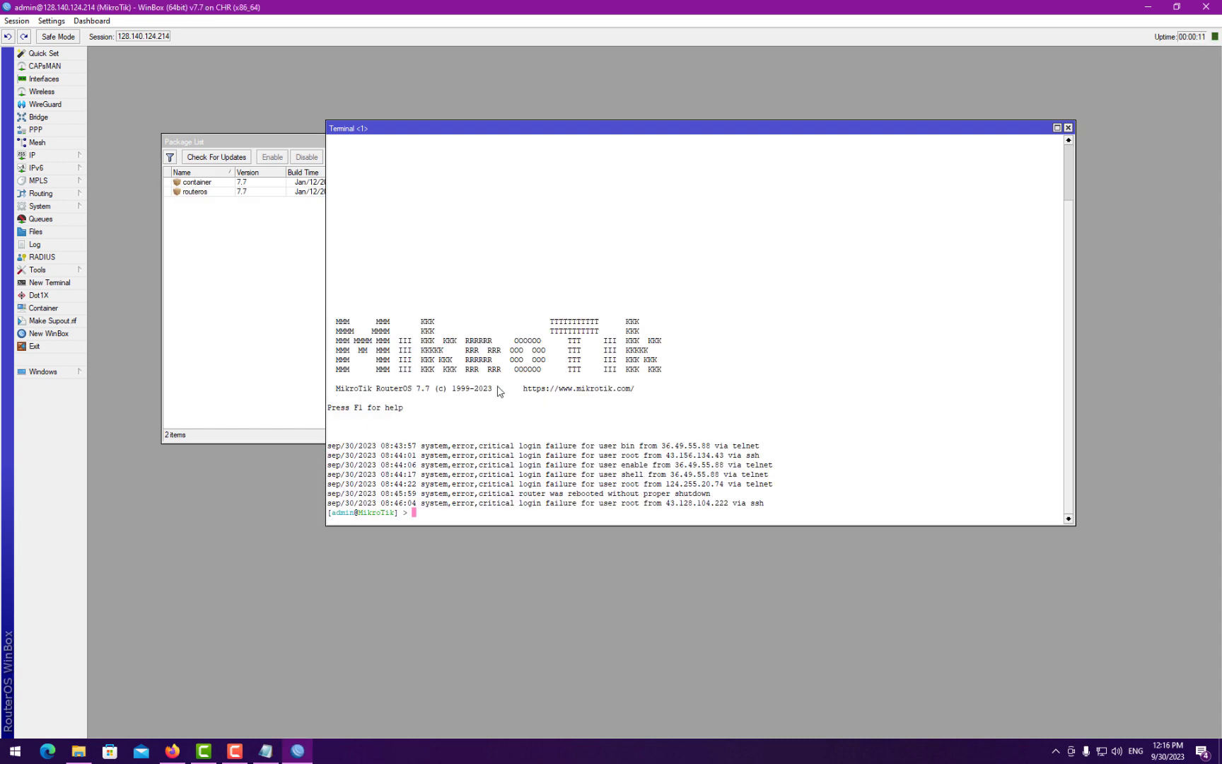
- Run /system/device-mode/print to confirm container: yes, then close the terminal
type("/system/device-mode/update container=yes")
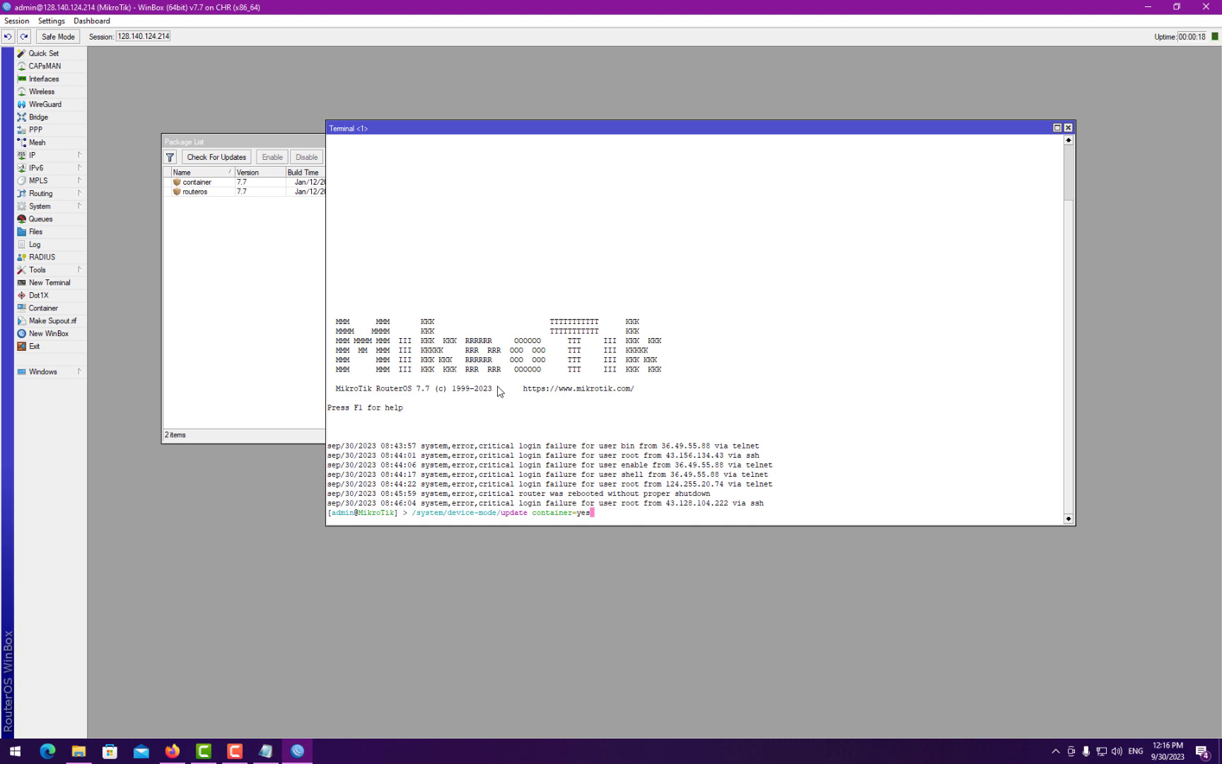
key("BackSpace")
key("BackSpace")
key("BackSpace")
key("BackSpace")
key("BackSpace")
key("BackSpace")
key("BackSpace")
key("BackSpace")
key("BackSpace")
key("BackSpace")
key("BackSpace")
key("BackSpace")
key("BackSpace")
key("BackSpace")
key("BackSpace")
key("BackSpace")
key("BackSpace")
key("BackSpace")
key("BackSpace")
key("BackSpace")
type("print")
key("Return")
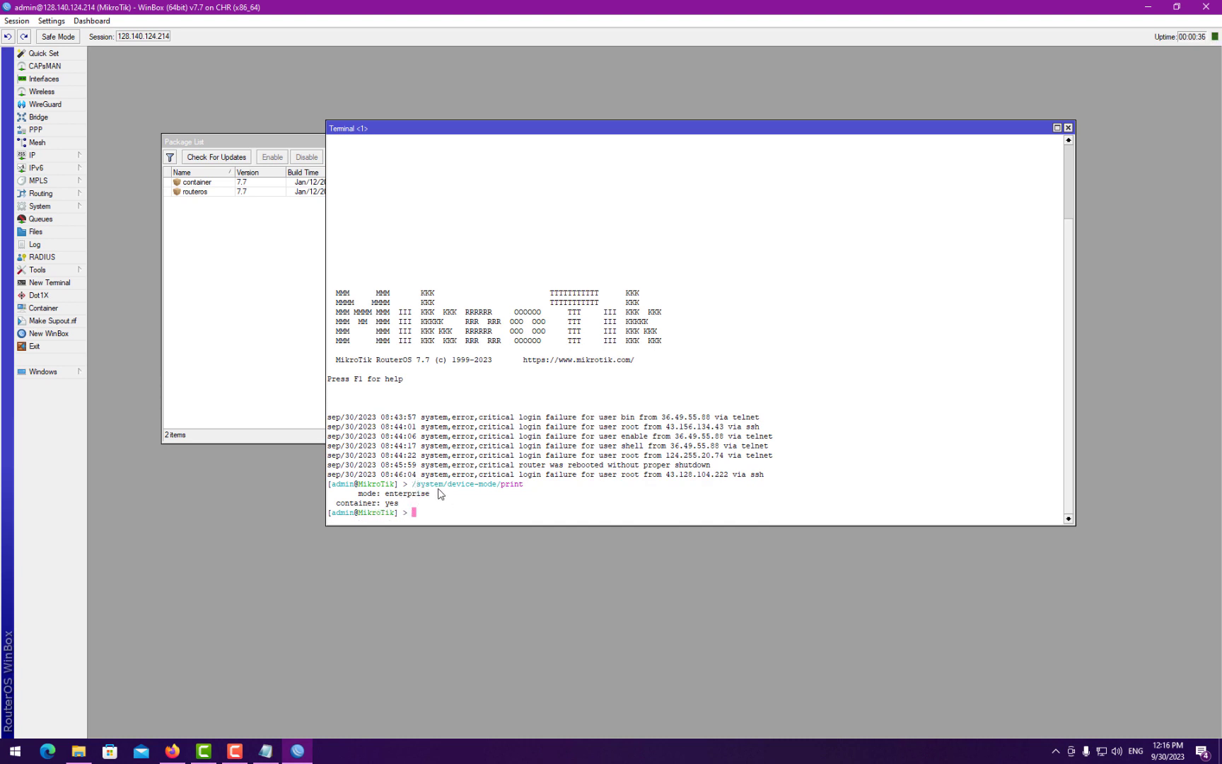
left_click(1067, 127)
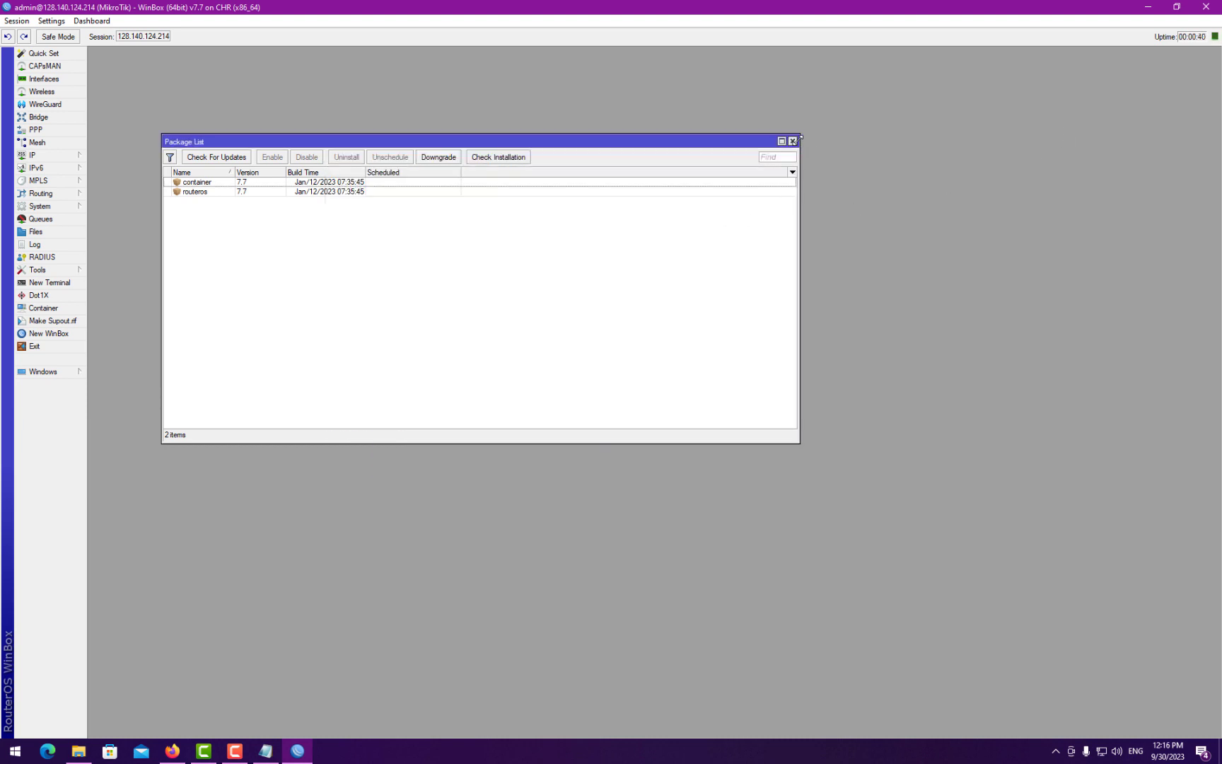
- Close the package list and create a new bridge named dockers
left_click(792, 141)
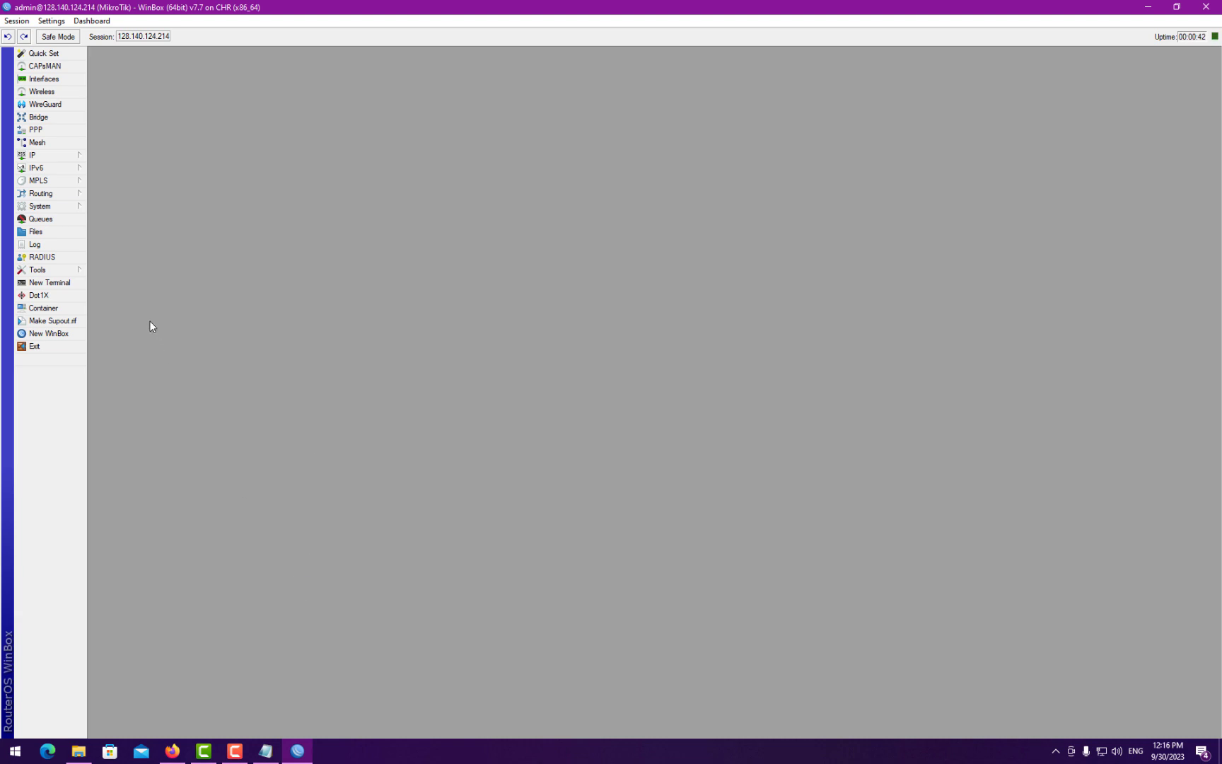
left_click(265, 750)
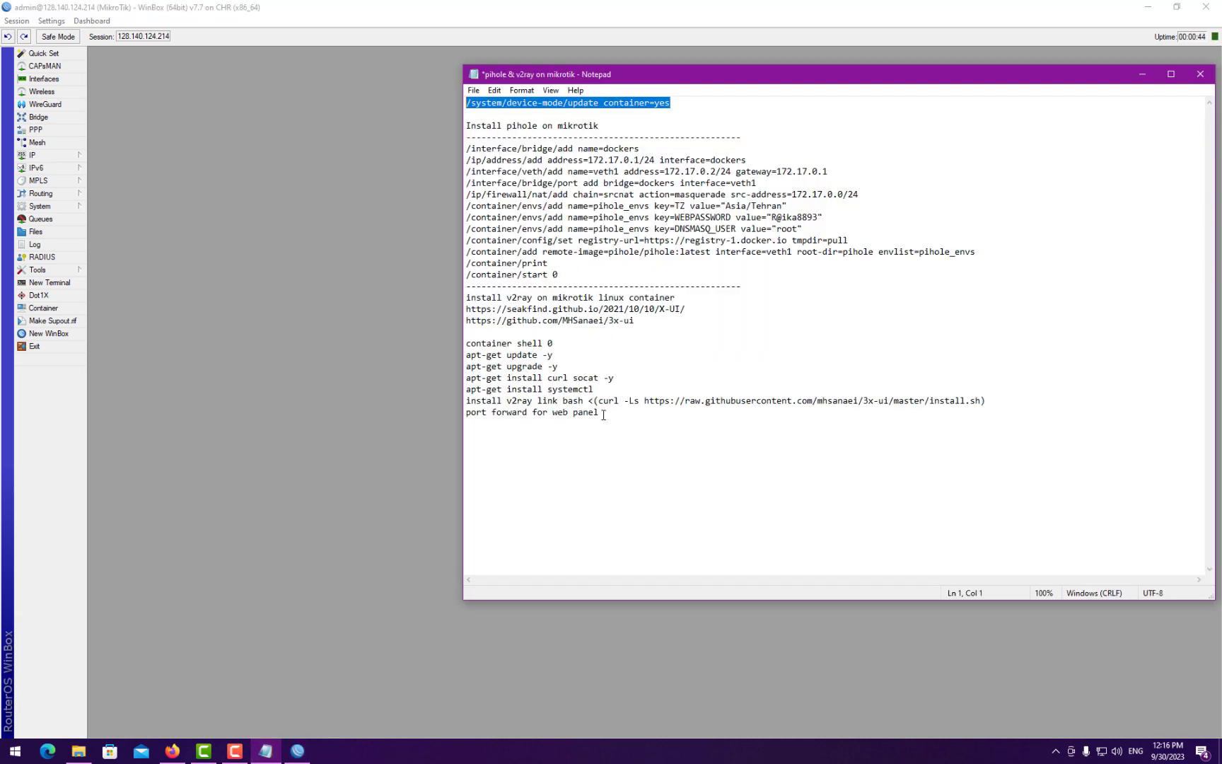
left_click_drag(574, 76, 554, 79)
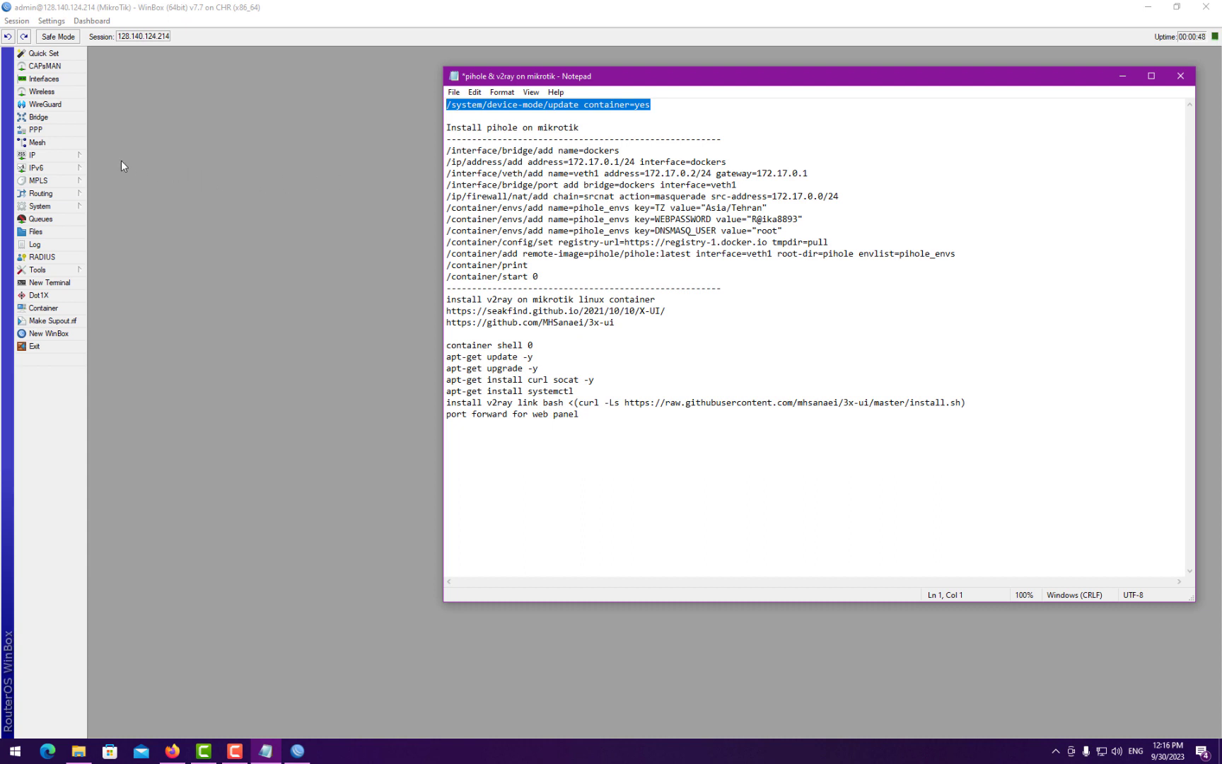
left_click(55, 119)
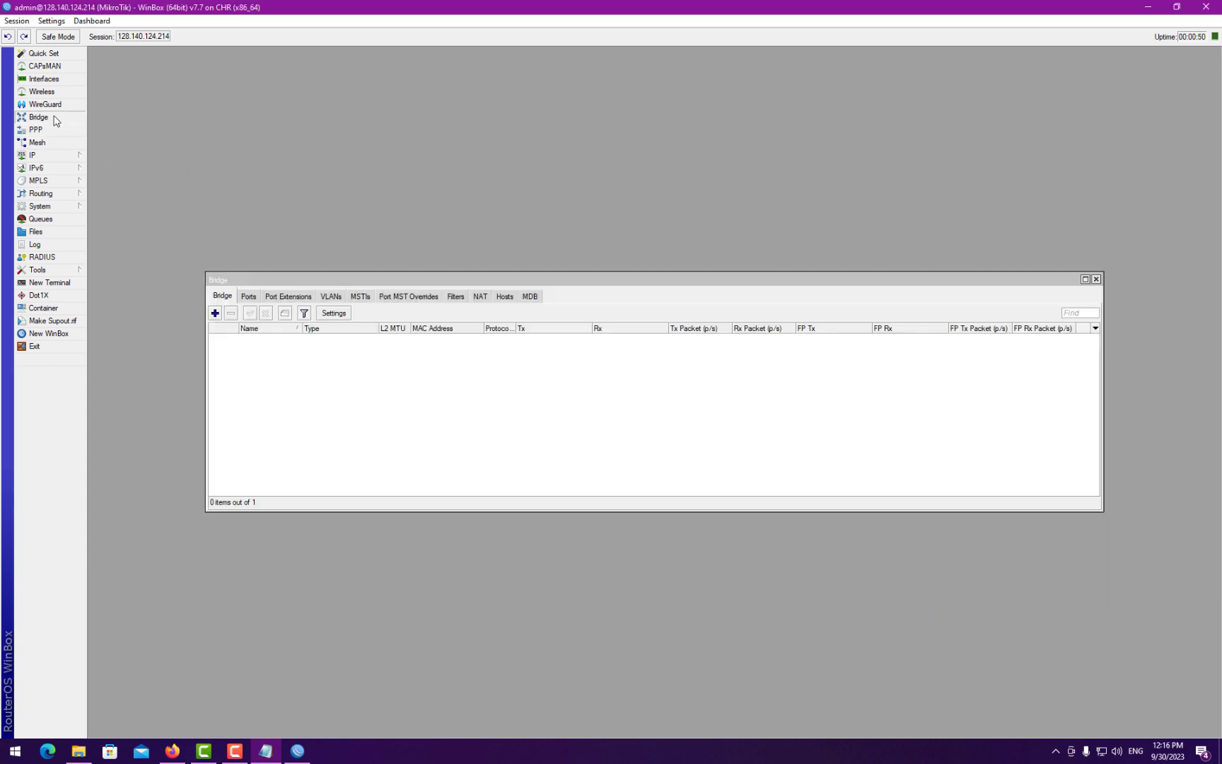
left_click(216, 314)
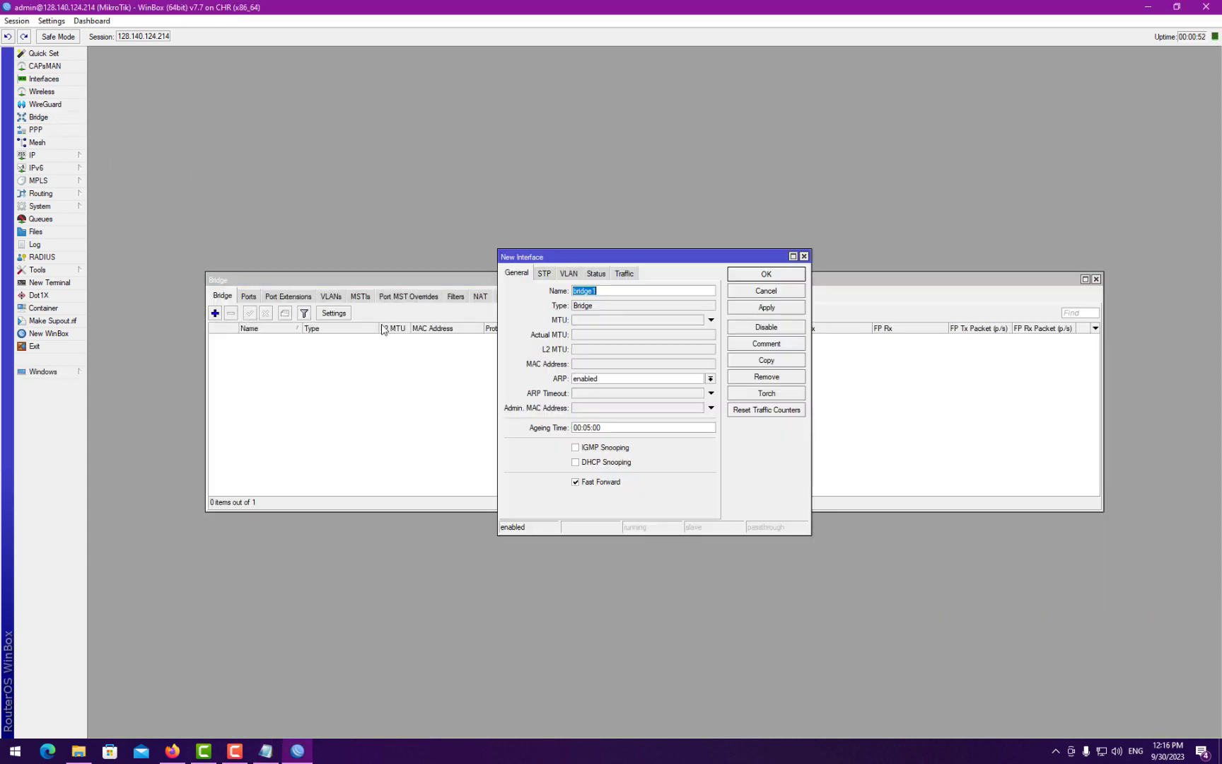
type("dockers")
left_click(764, 274)
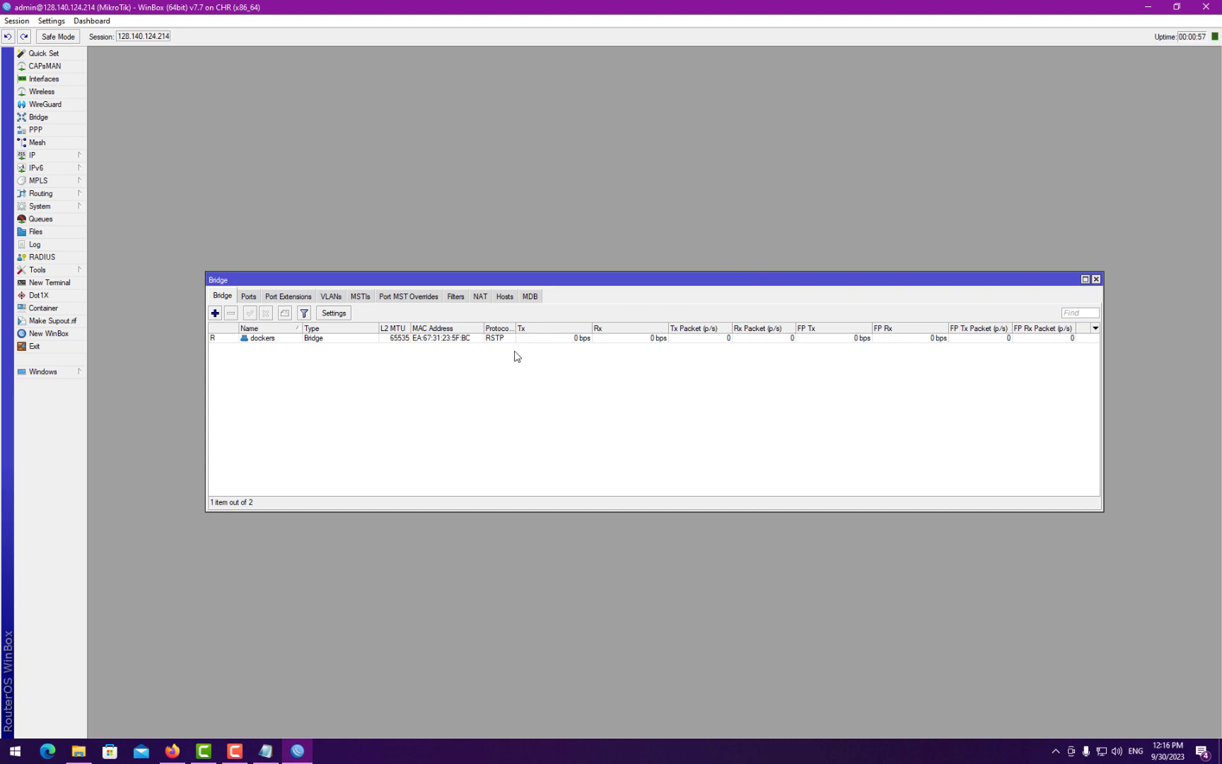
left_click(267, 751)
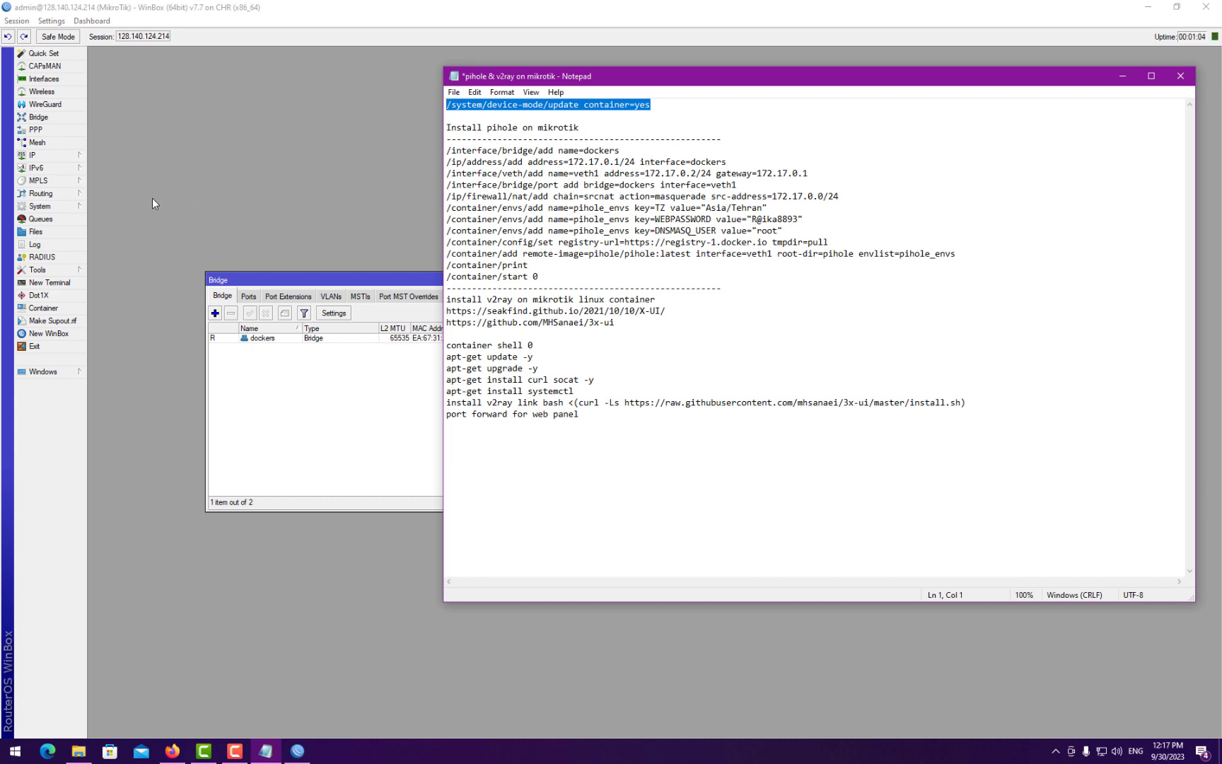
left_click(57, 155)
- Add a new IP address and enter 172.17.0.1/24, correcting the typos along the way
left_click(109, 170)
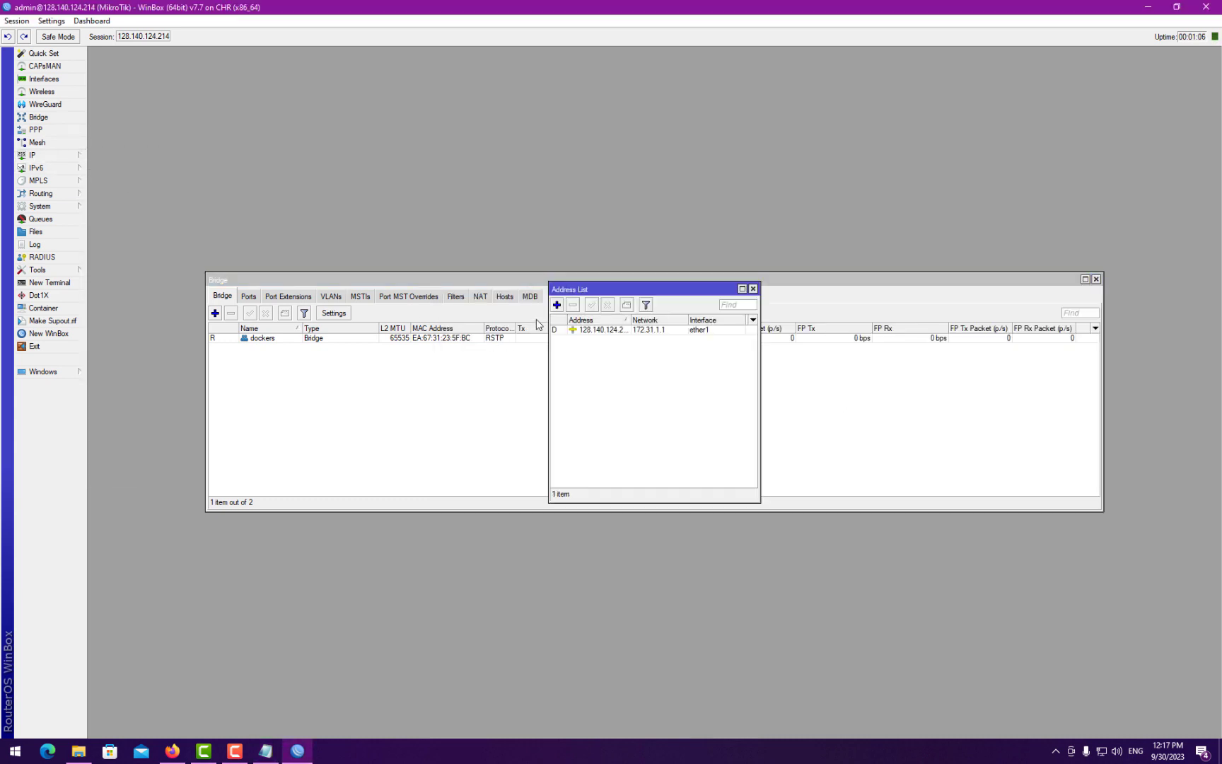
left_click(557, 305)
type("1")
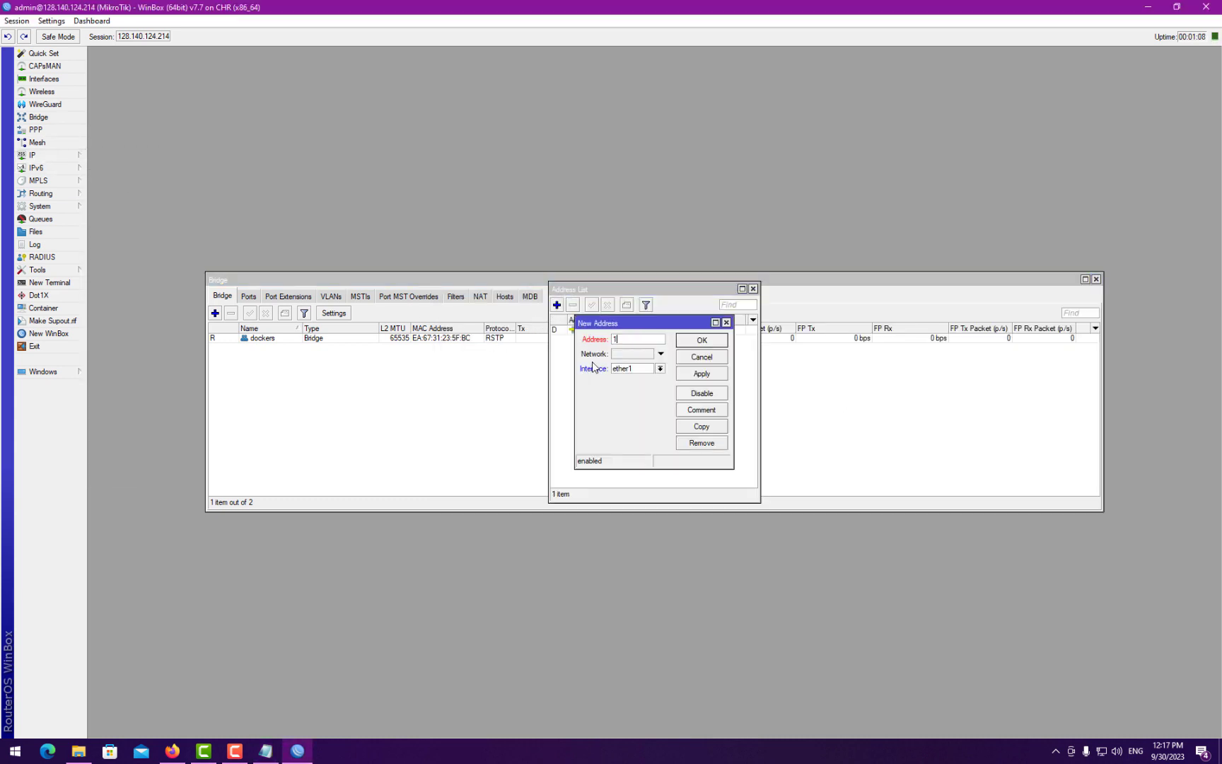
type("72.0")
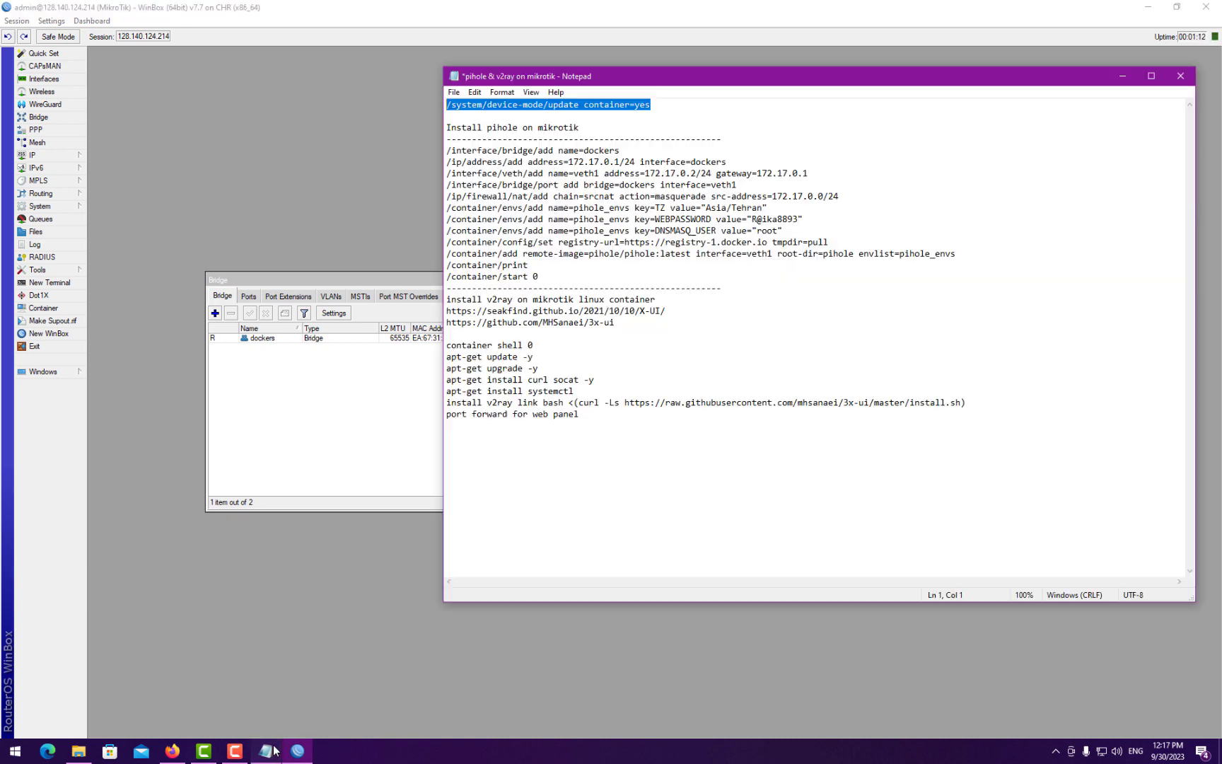
left_click(273, 751)
left_click(274, 750)
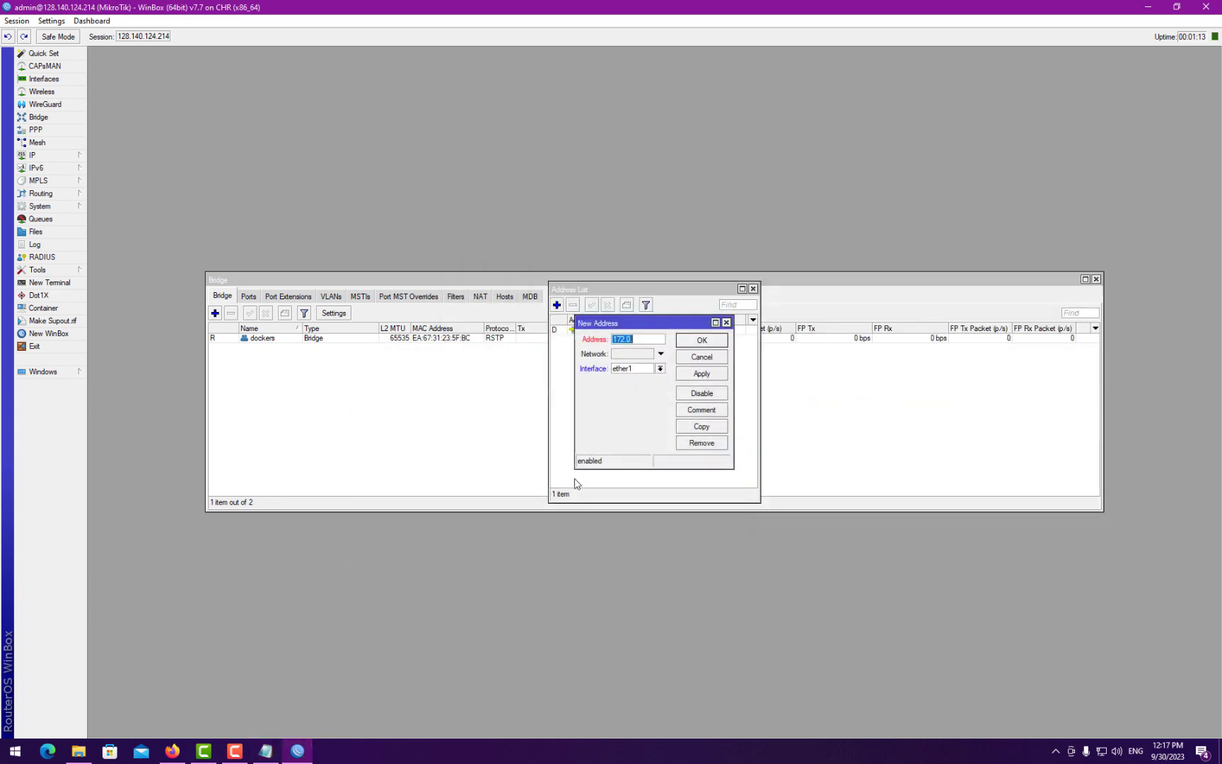
left_click(642, 335)
type(".")
key("BackSpace")
type("17.0")
type(".4")
type("/24")
left_click(641, 338)
key("BackSpace")
type("1")
- Assign the address to the dockers interface, apply and confirm, and close the address list
left_click(641, 368)
left_click(640, 383)
left_click(703, 380)
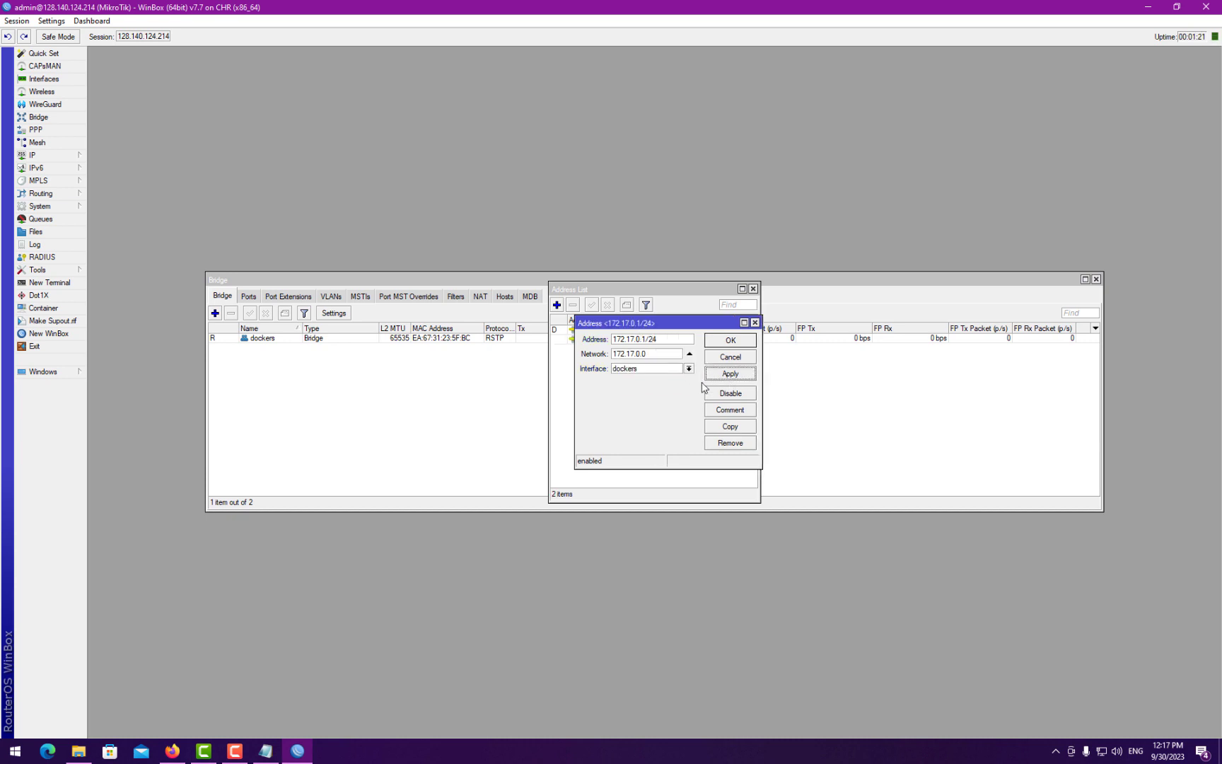
left_click(724, 342)
left_click(754, 288)
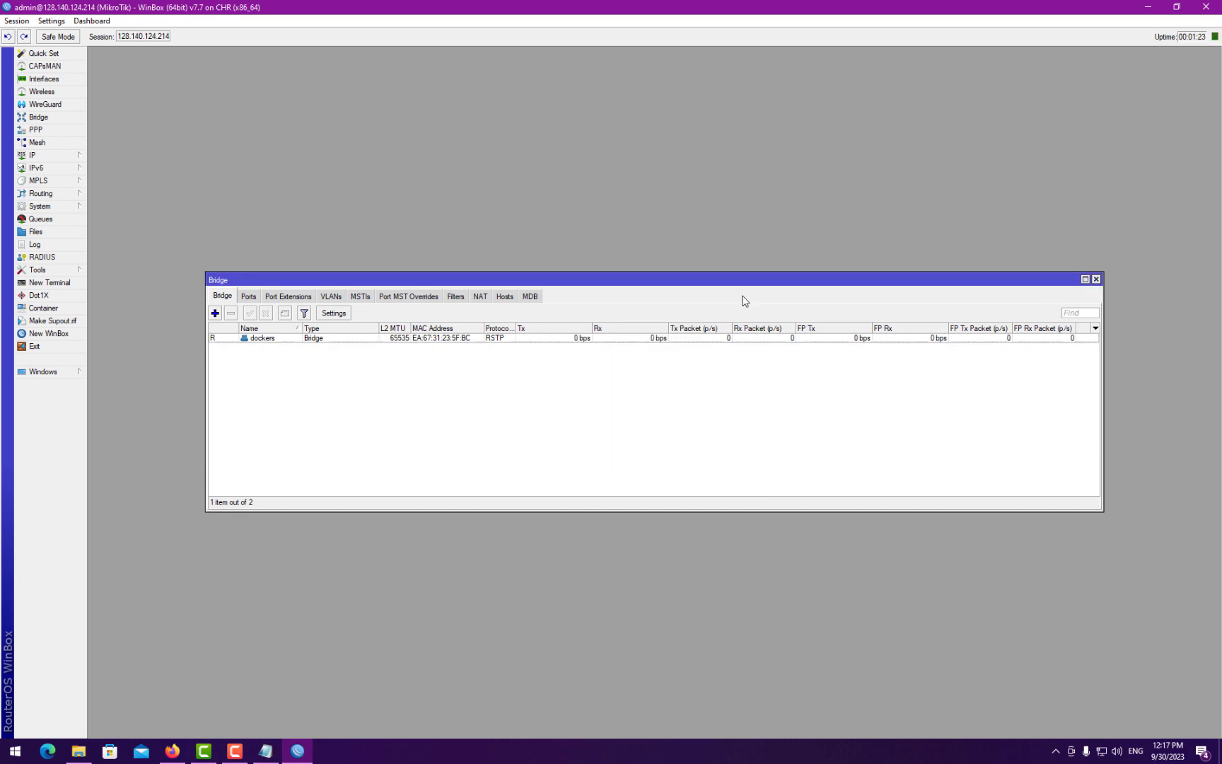
left_click(266, 750)
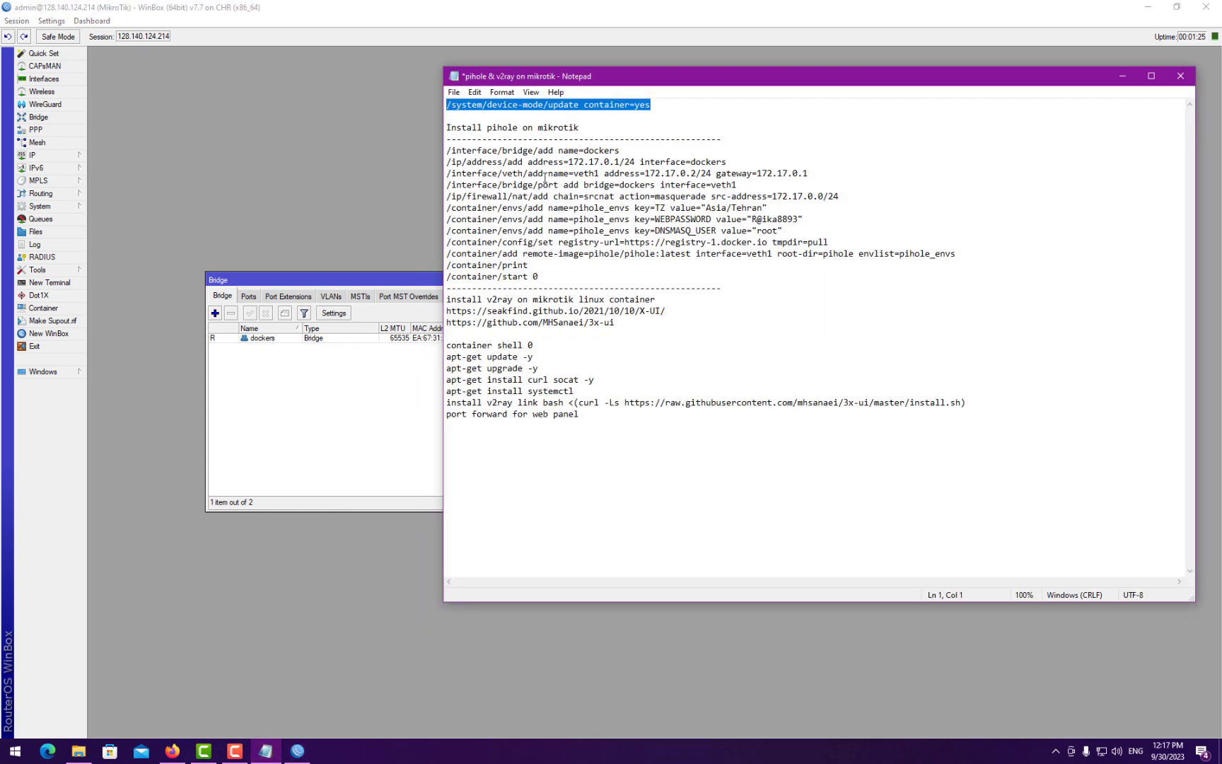
- Move the notes aside and start a new interface on the Interfaces VETH tab
left_click_drag(478, 173, 592, 173)
left_click(642, 173)
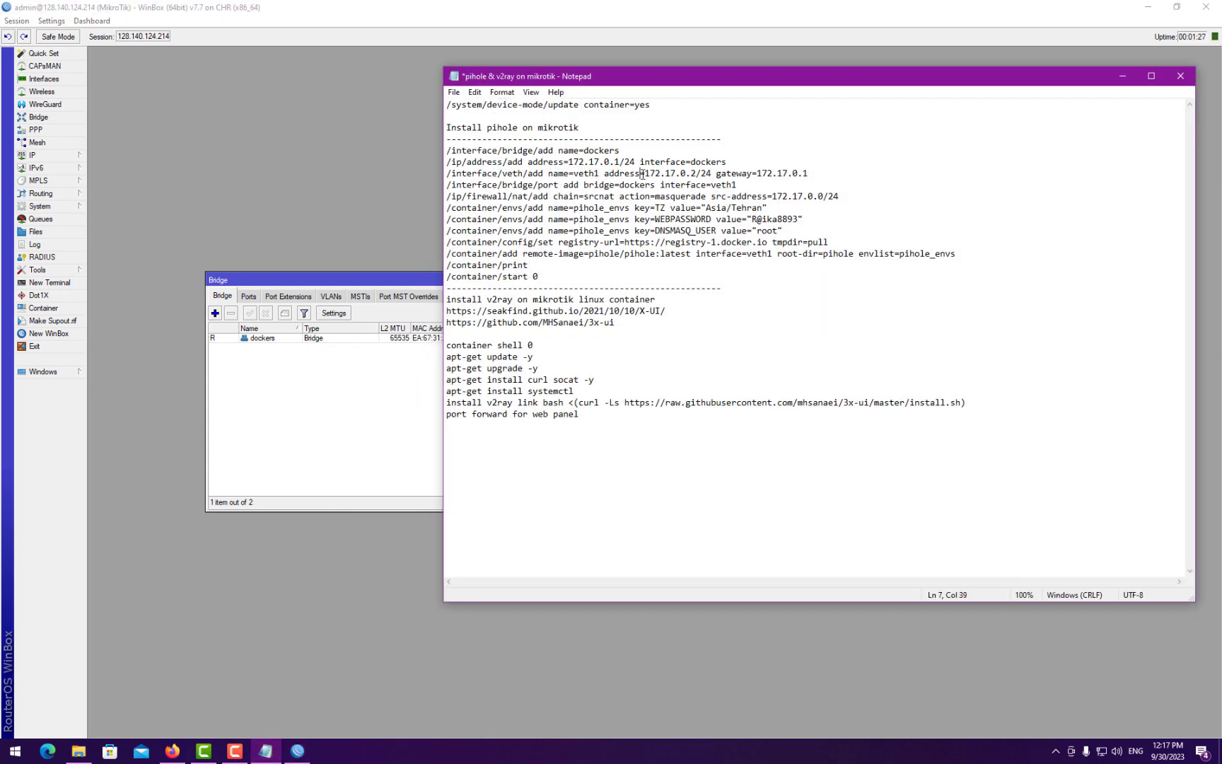
left_click_drag(593, 83, 683, 89)
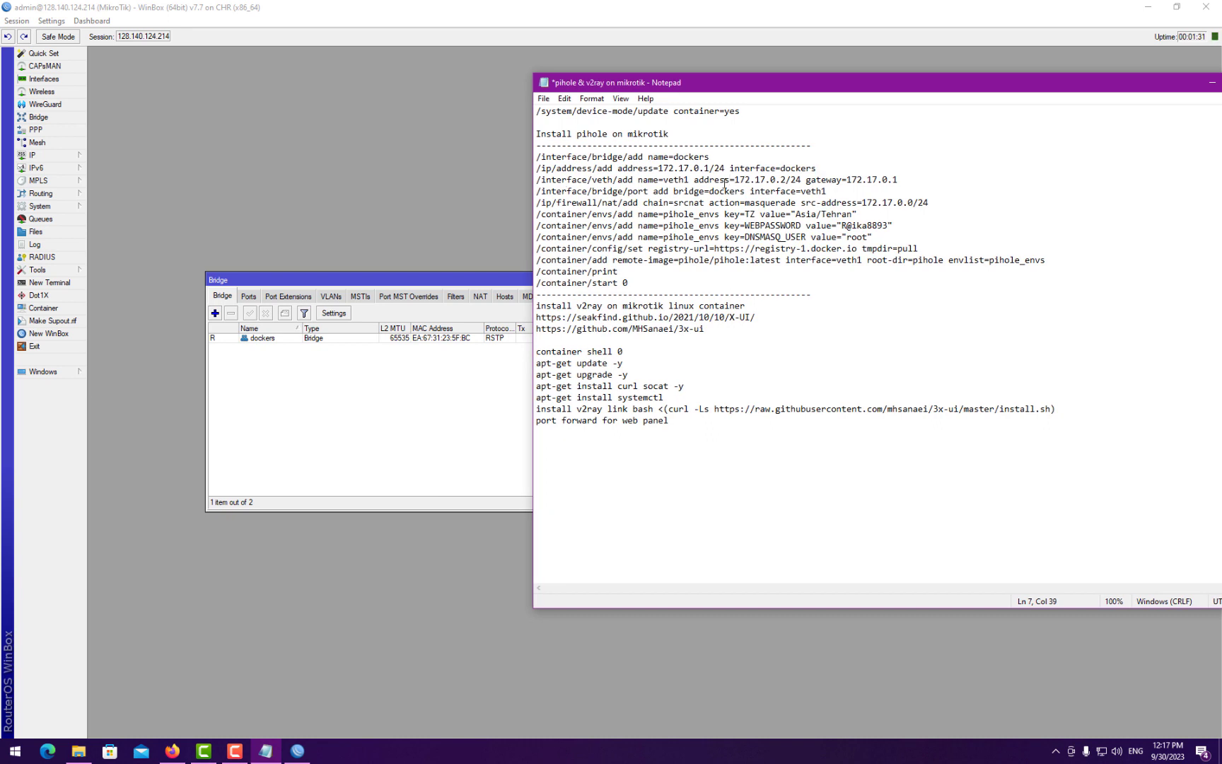
left_click_drag(753, 88, 777, 85)
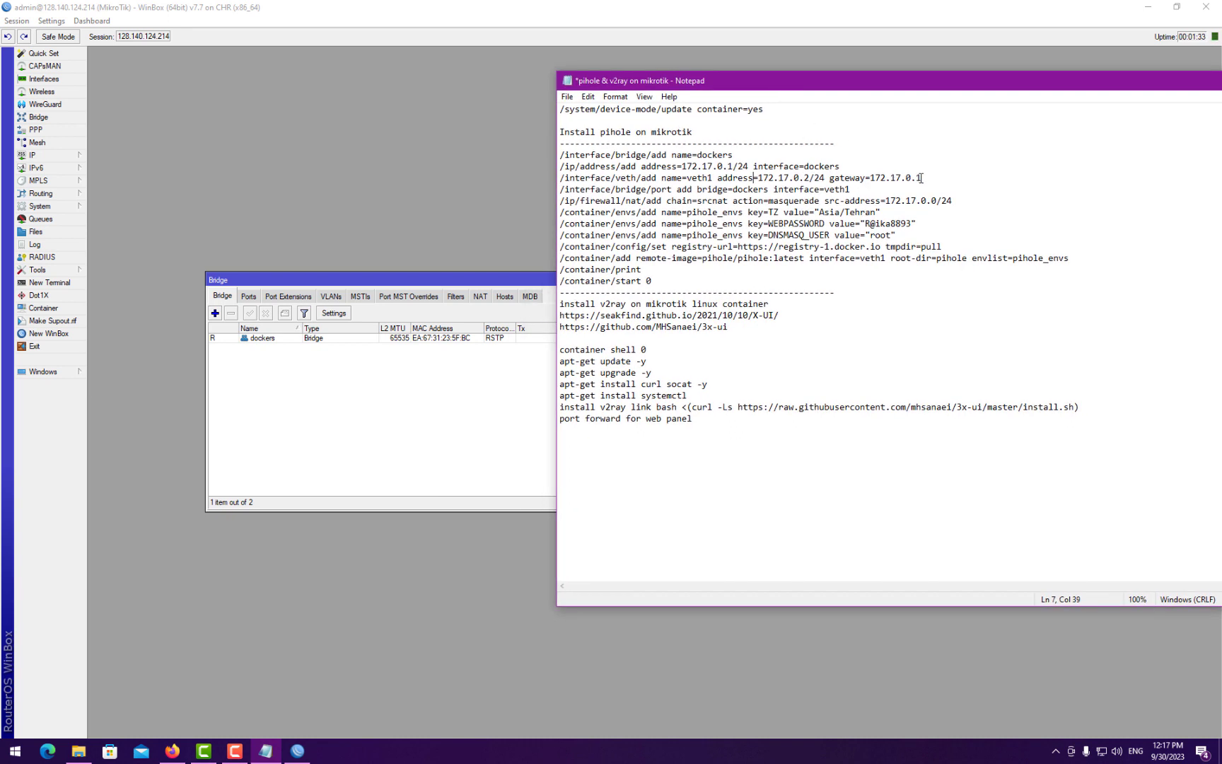
left_click(44, 79)
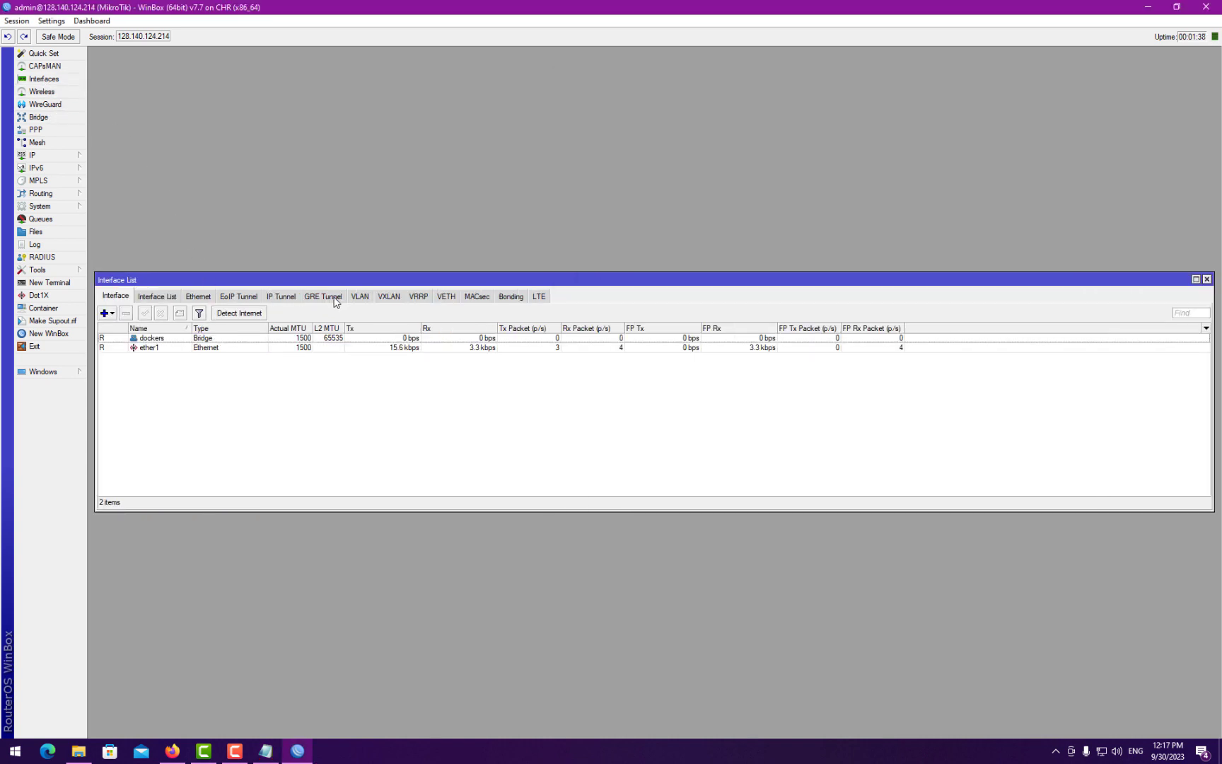
left_click(446, 297)
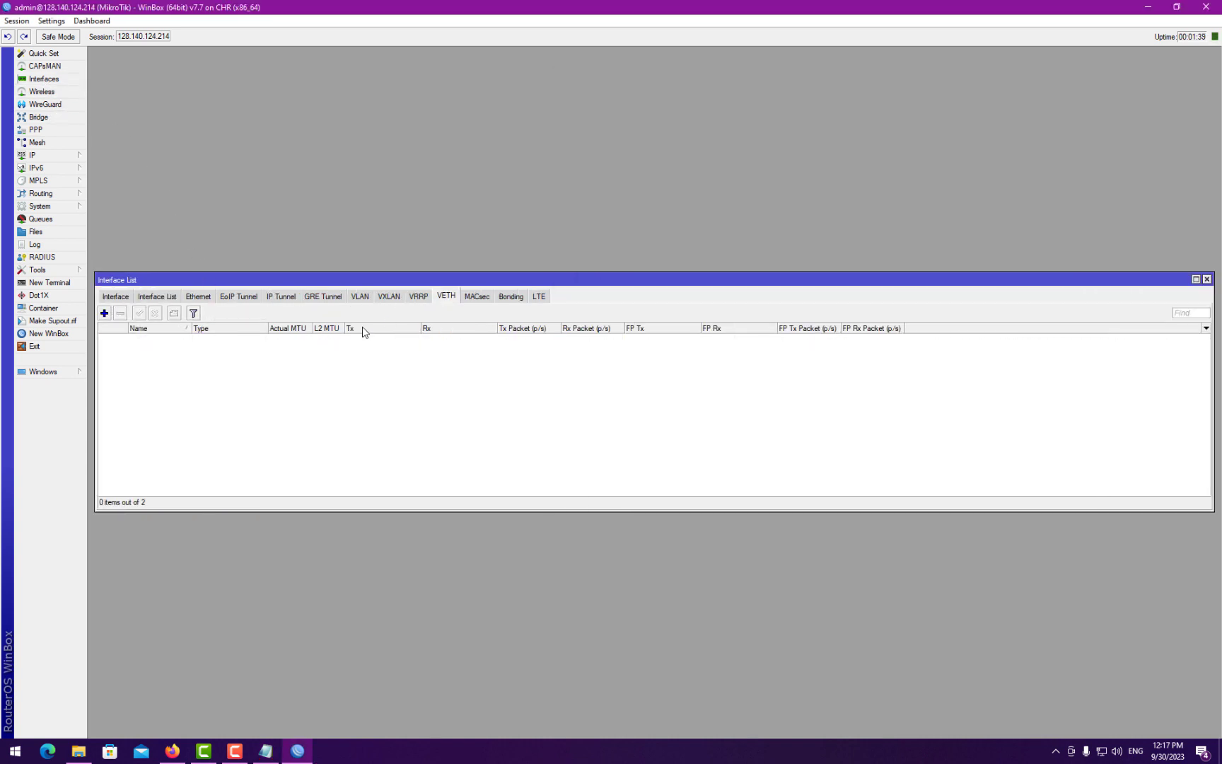
left_click(104, 312)
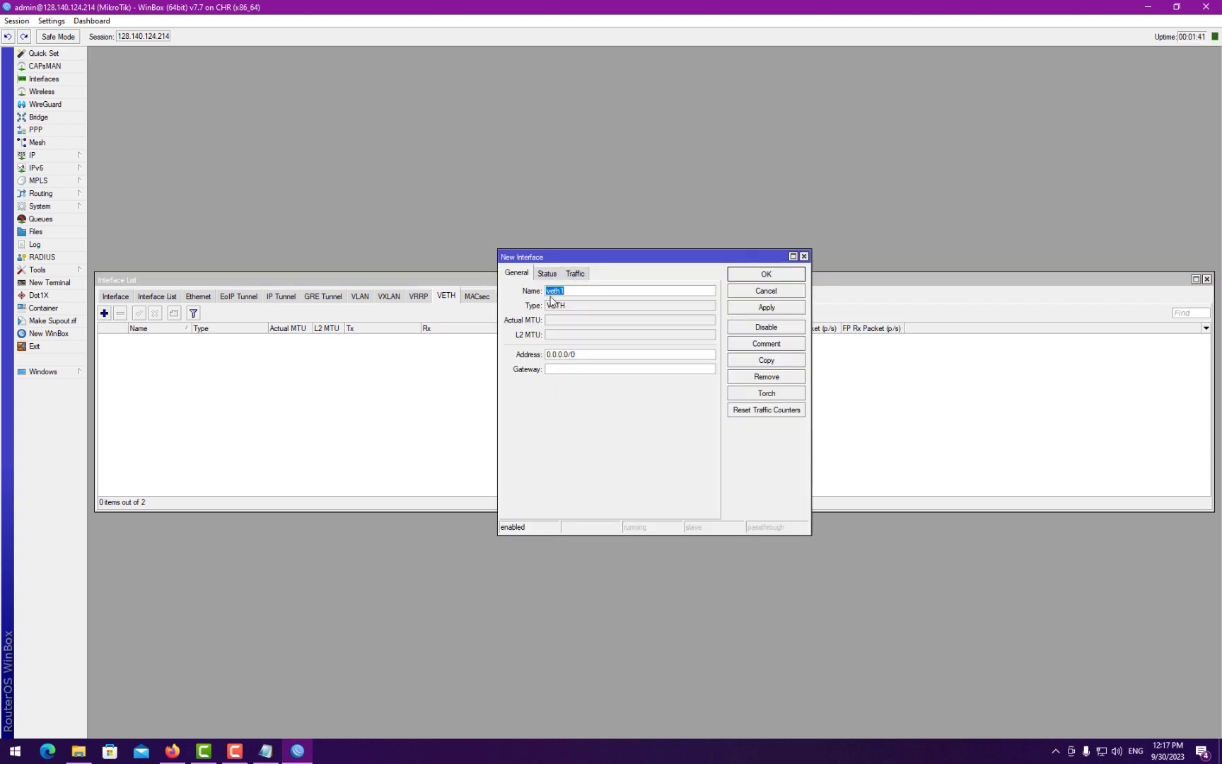
- Give veth1 address 172.17.0.2/24 and gateway 172.17.0.1, then apply and confirm
double_click(581, 354)
type("172.17.0.")
left_click(583, 368)
type("1")
type("/")
key("BackSpace")
key("BackSpace")
type("2/24")
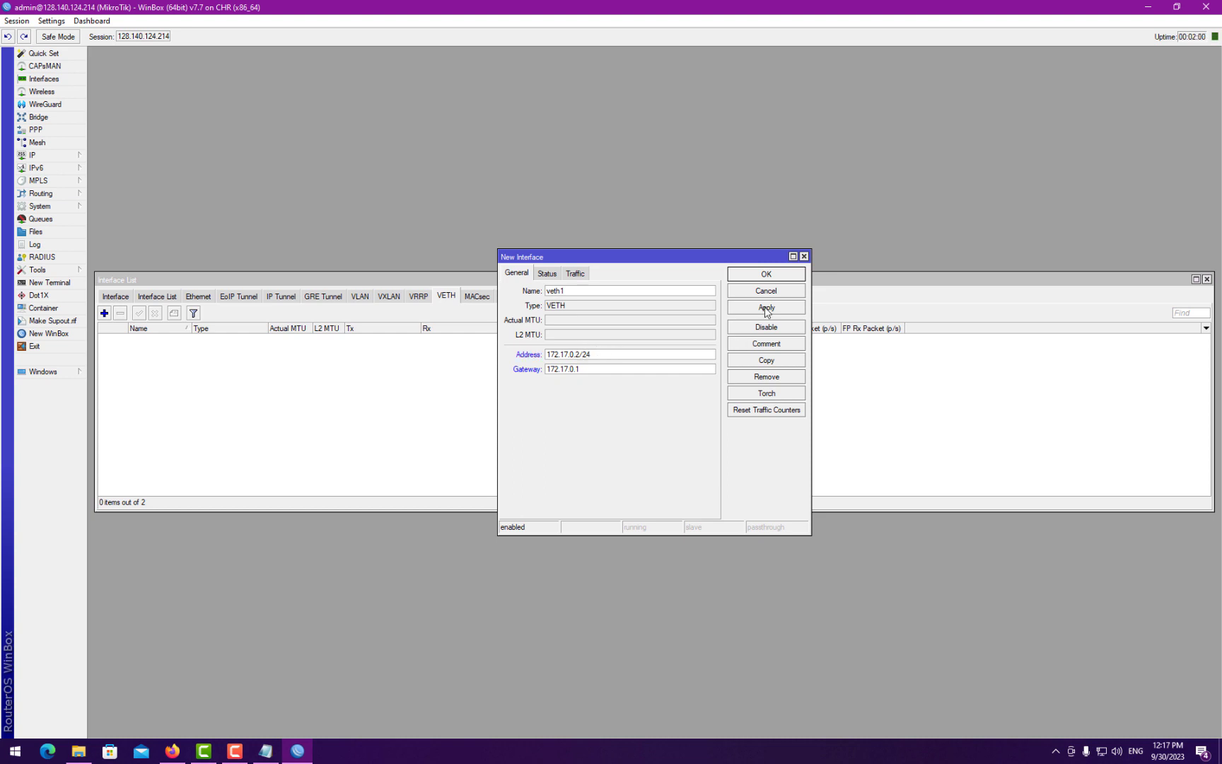
left_click(764, 309)
left_click(767, 275)
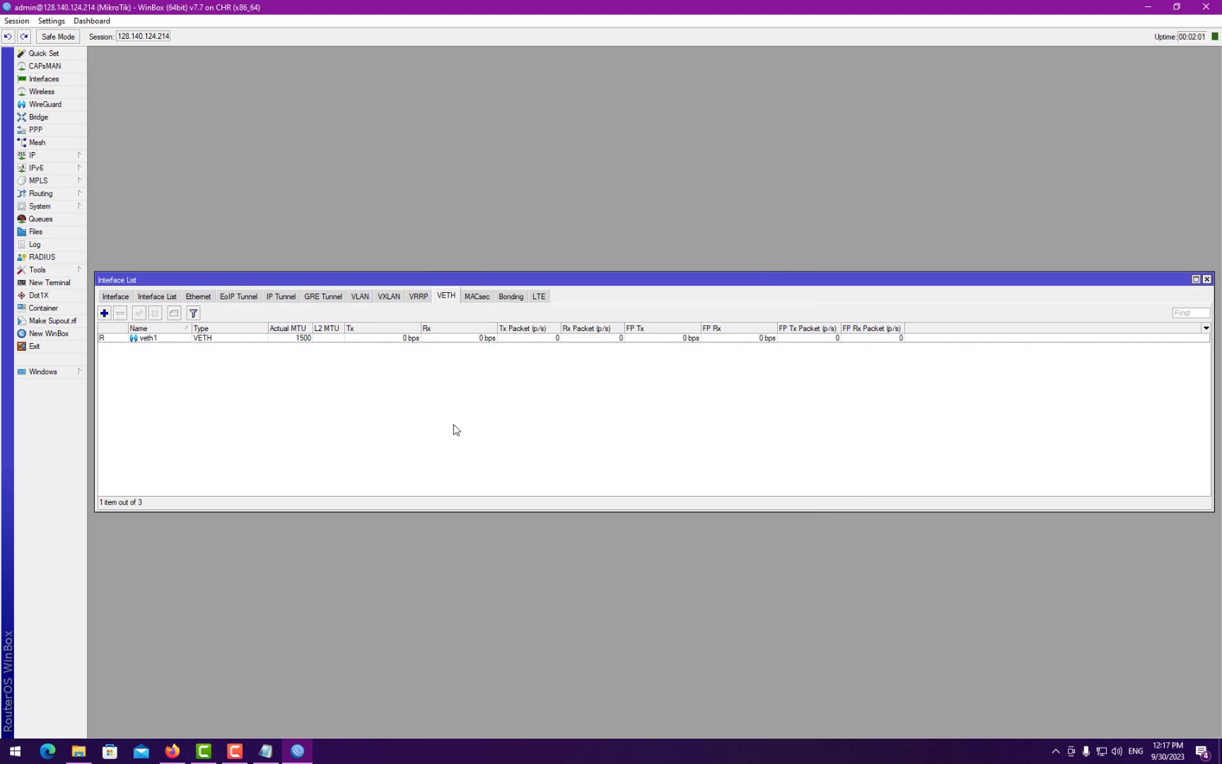
left_click(267, 751)
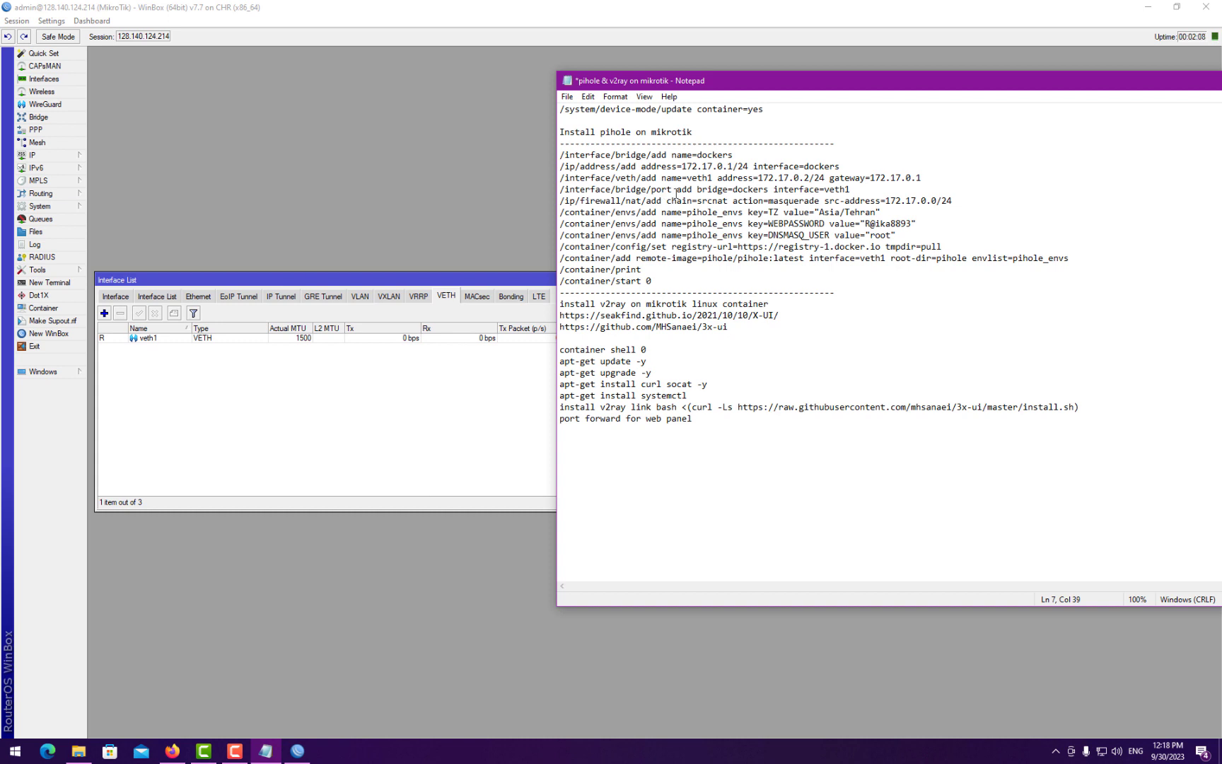
- Add a bridge port with interface veth1 on the dockers bridge
left_click(38, 116)
left_click_drag(254, 287, 222, 227)
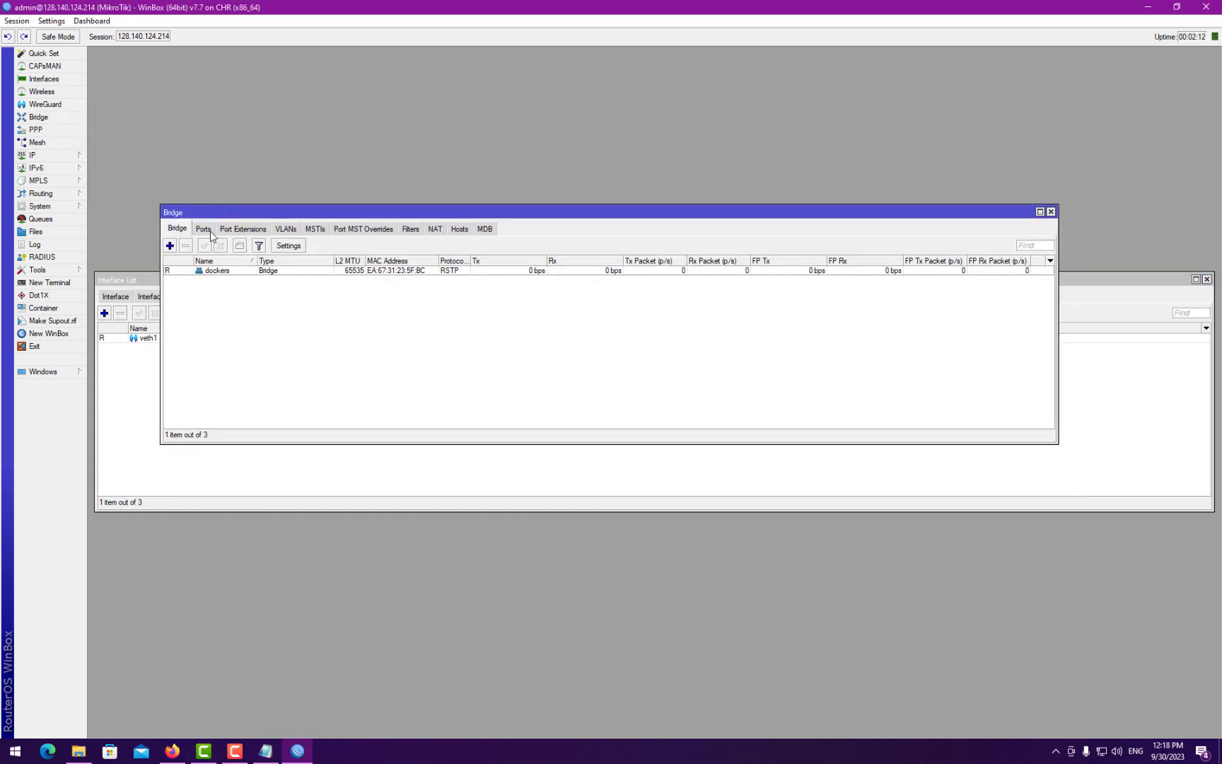
left_click(203, 229)
left_click(173, 246)
left_click(609, 320)
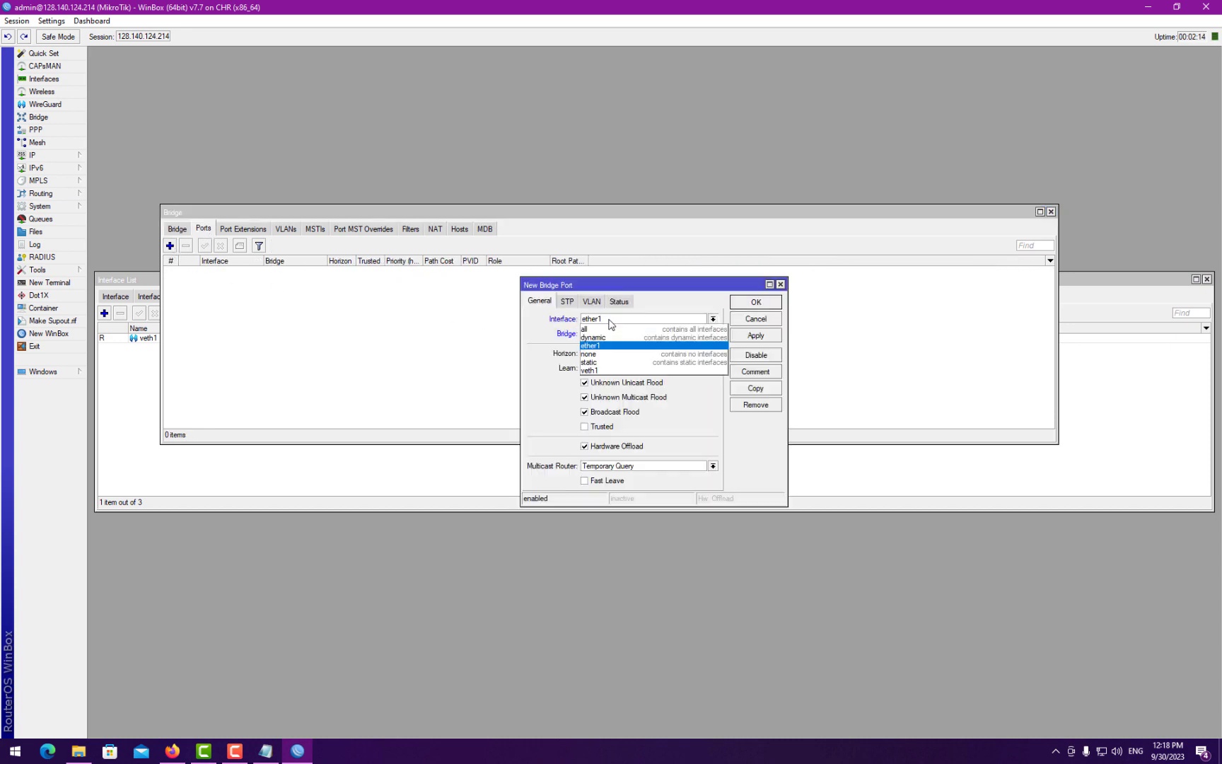
left_click(604, 369)
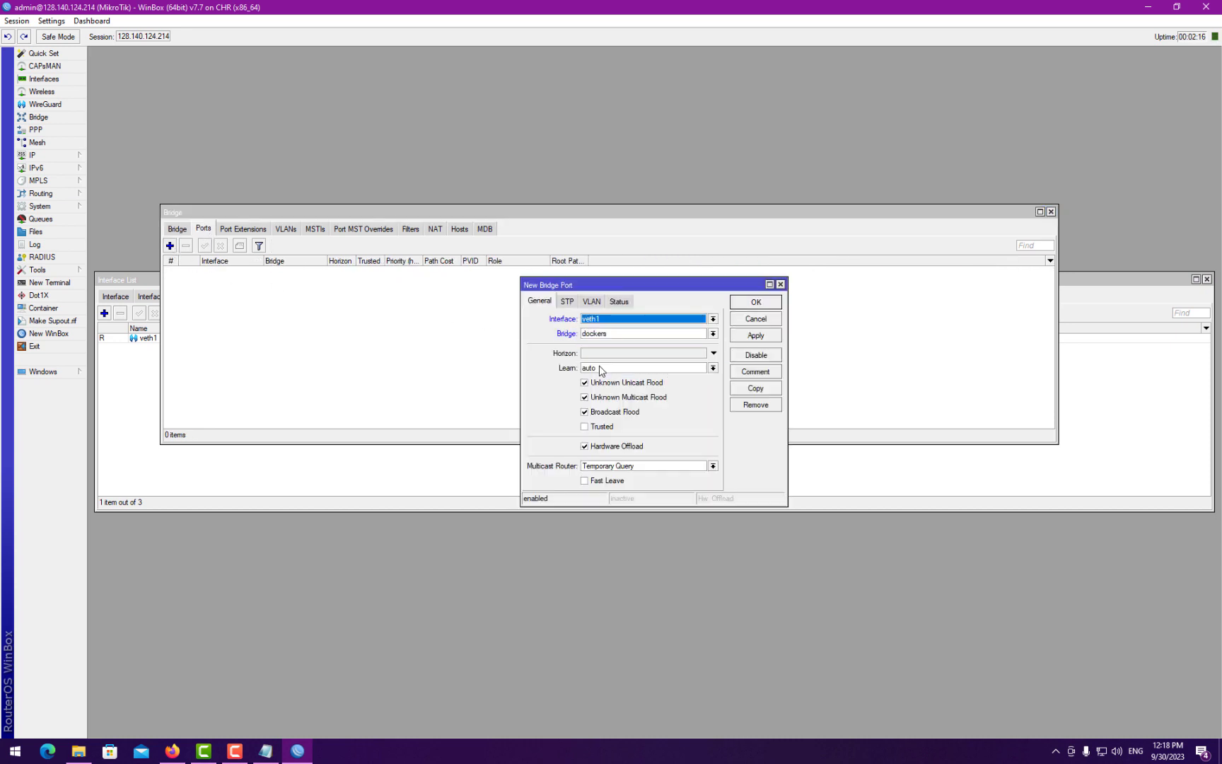
left_click(605, 339)
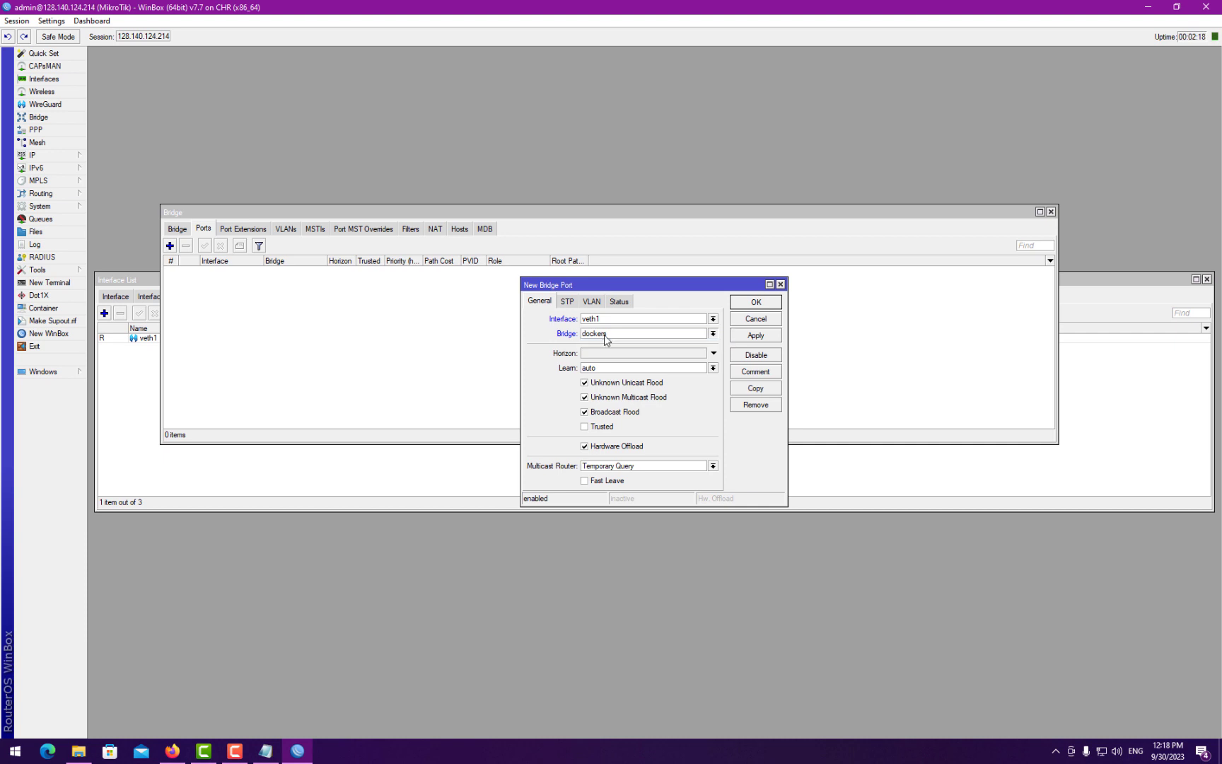
left_click(742, 309)
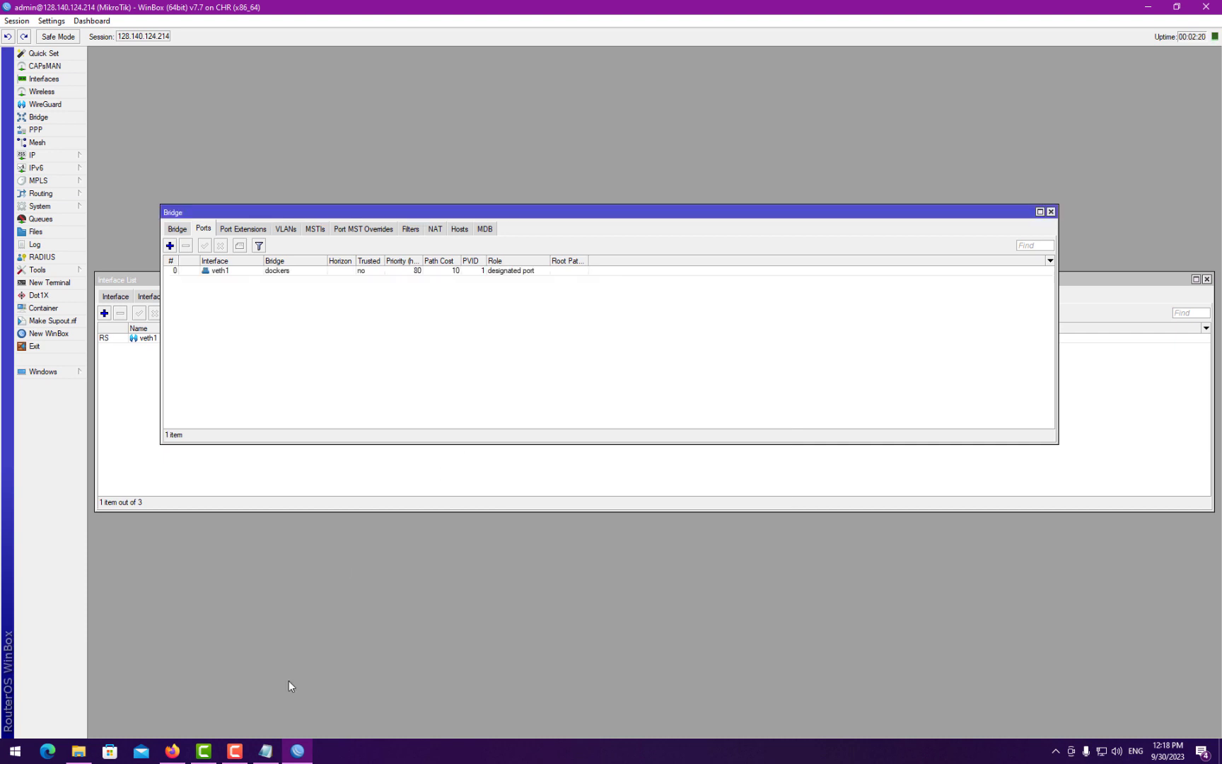
left_click(265, 750)
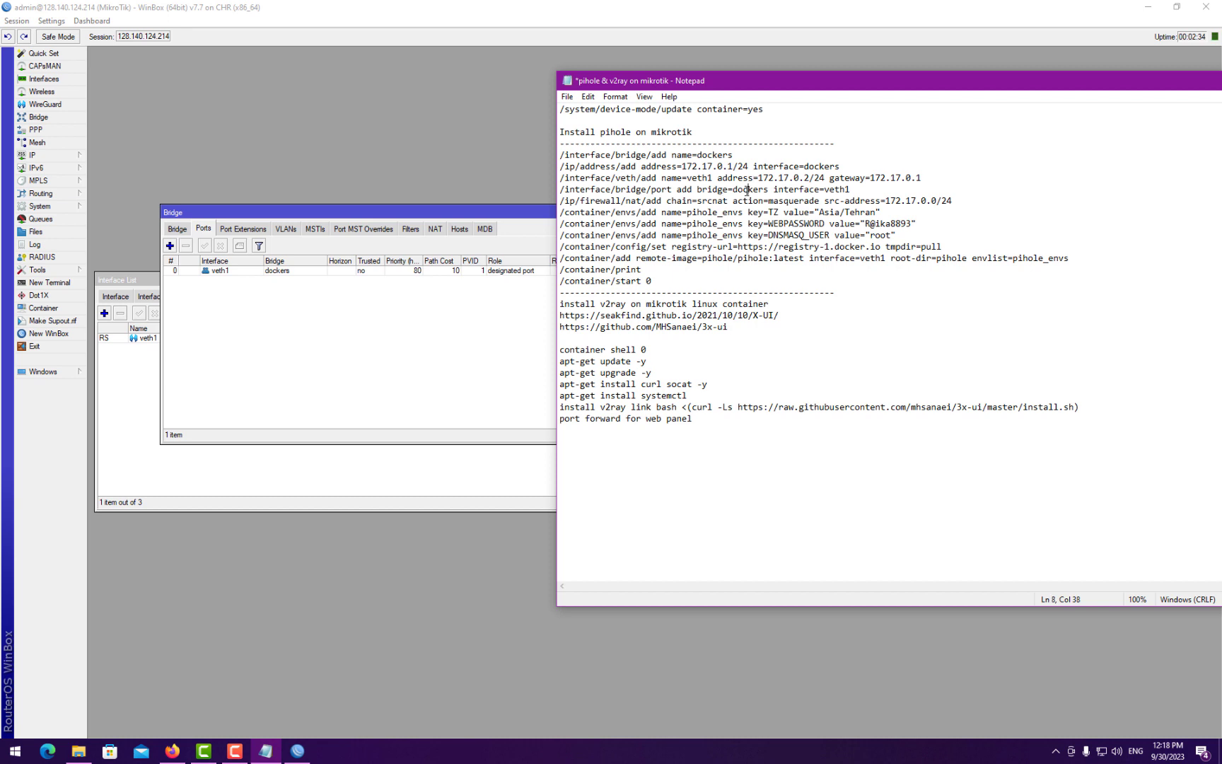
- Open the IP Firewall window on its NAT rules list and enlarge it
left_click(849, 200)
left_click(36, 155)
left_click(107, 245)
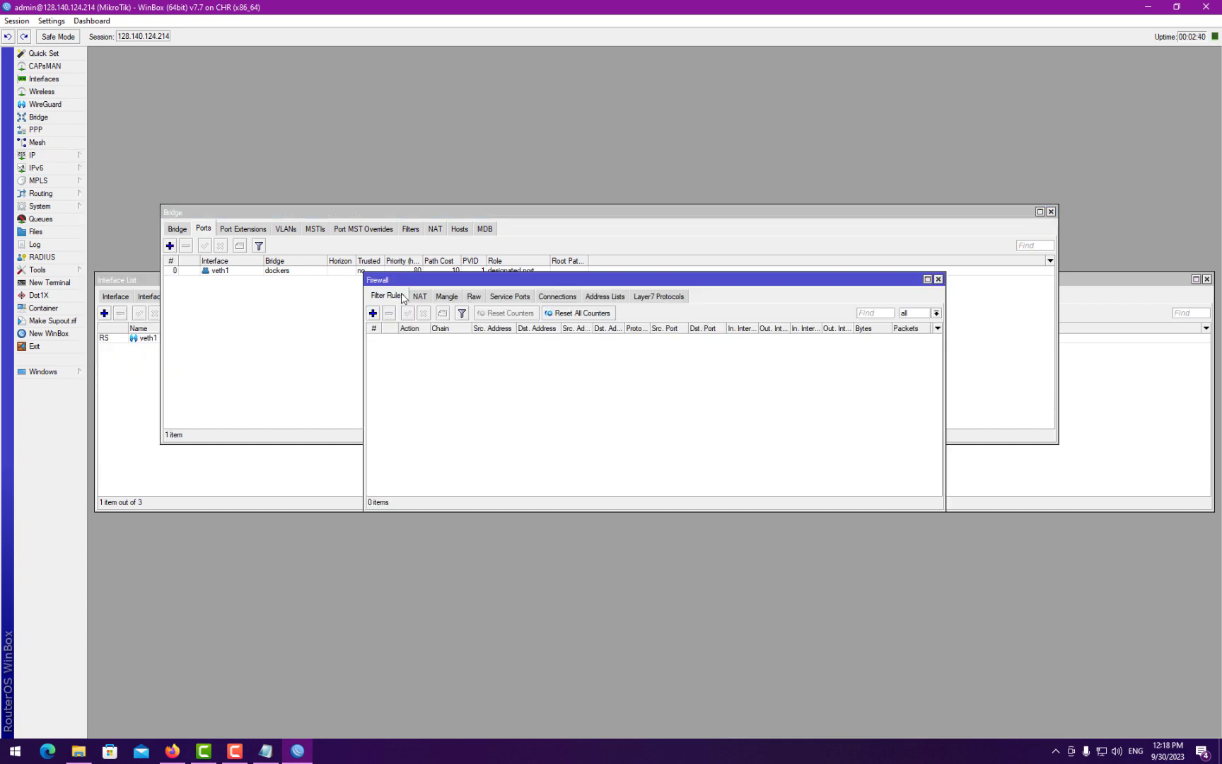
left_click(423, 293)
left_click_drag(380, 311, 215, 455)
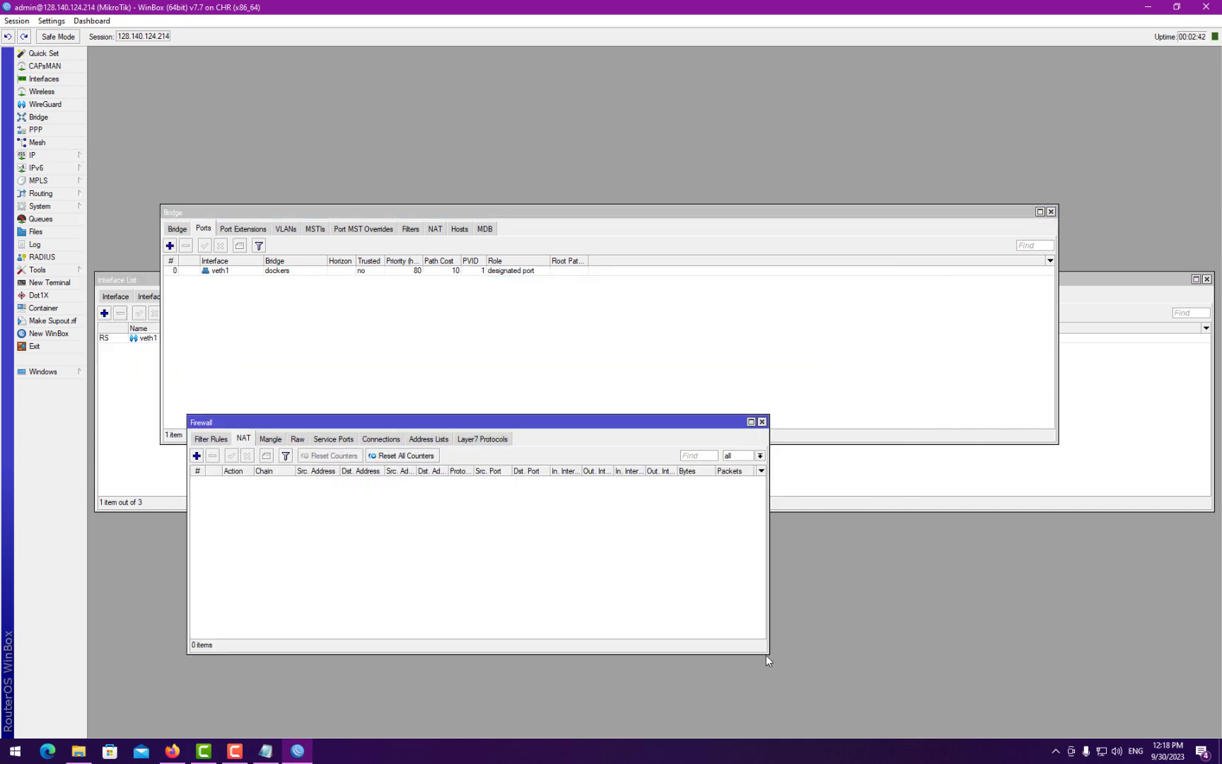
left_click_drag(766, 654, 1107, 713)
left_click_drag(586, 426, 521, 442)
- Run the /ip/firewall/nat/add srcnat masquerade command for 172.17.0.0/24 in a new terminal
left_click(266, 751)
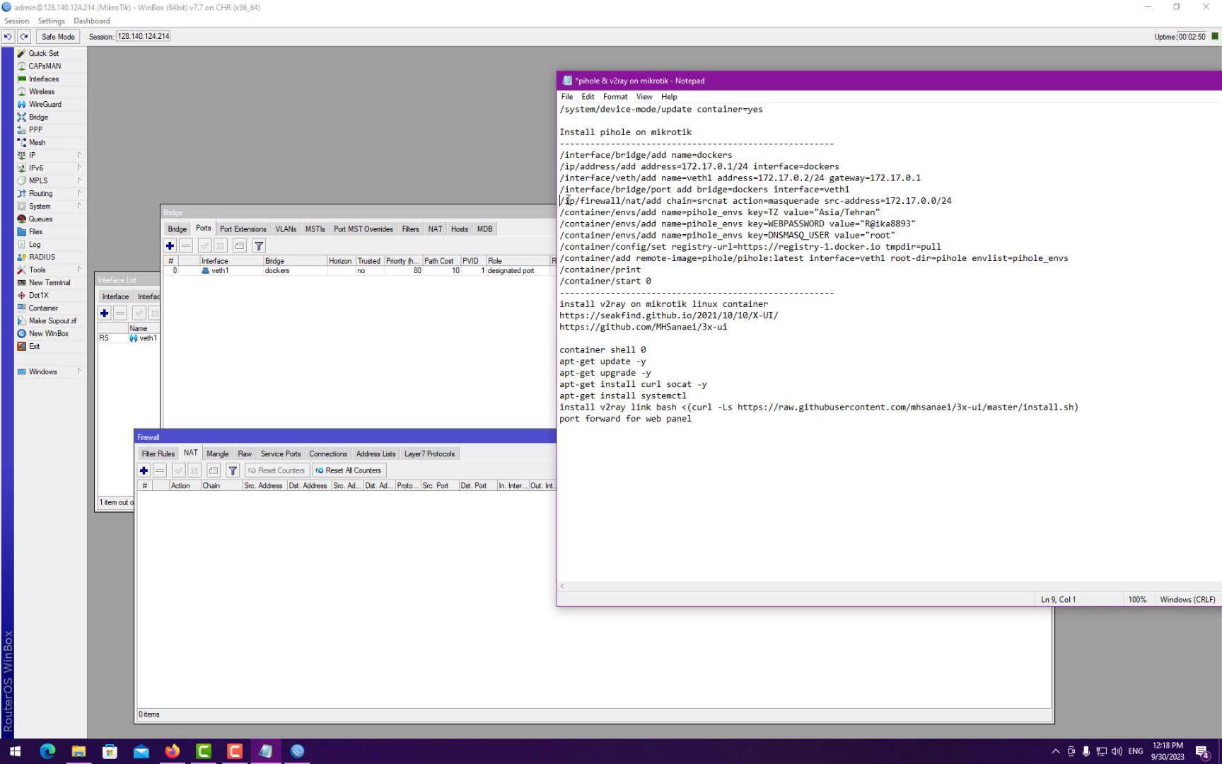
left_click_drag(560, 201, 970, 197)
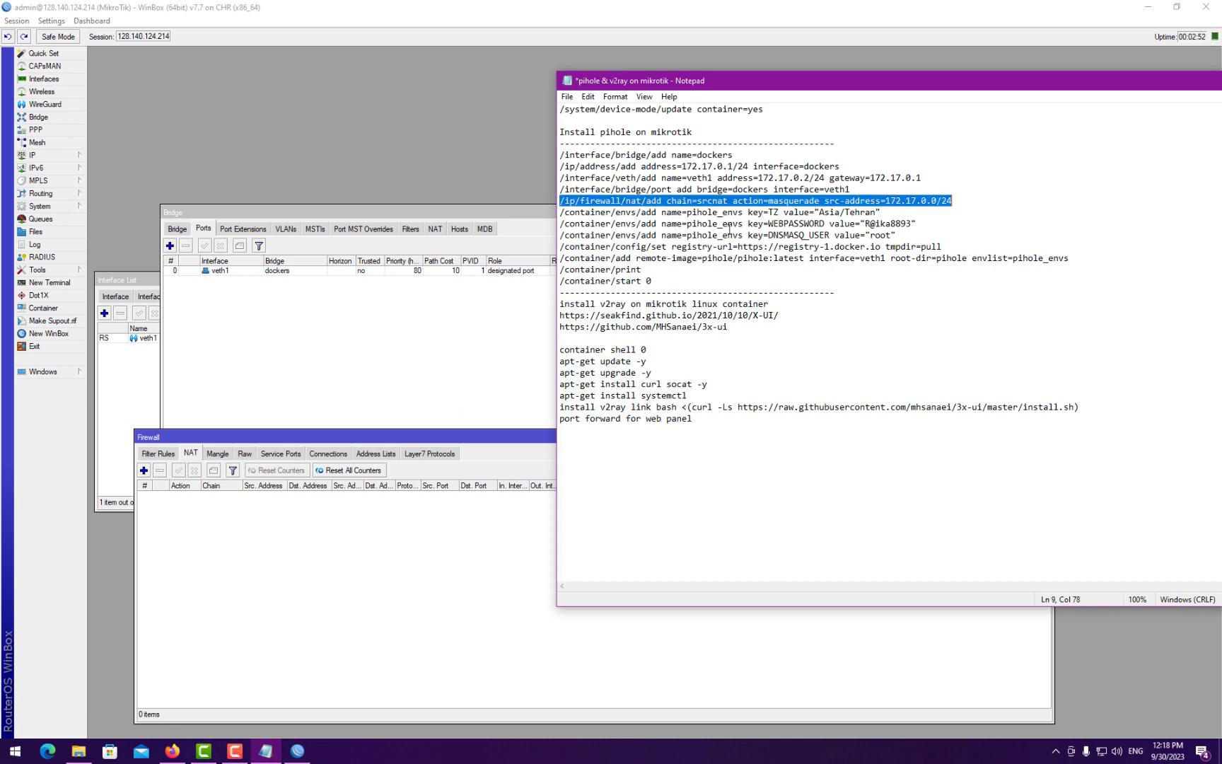
left_click(50, 282)
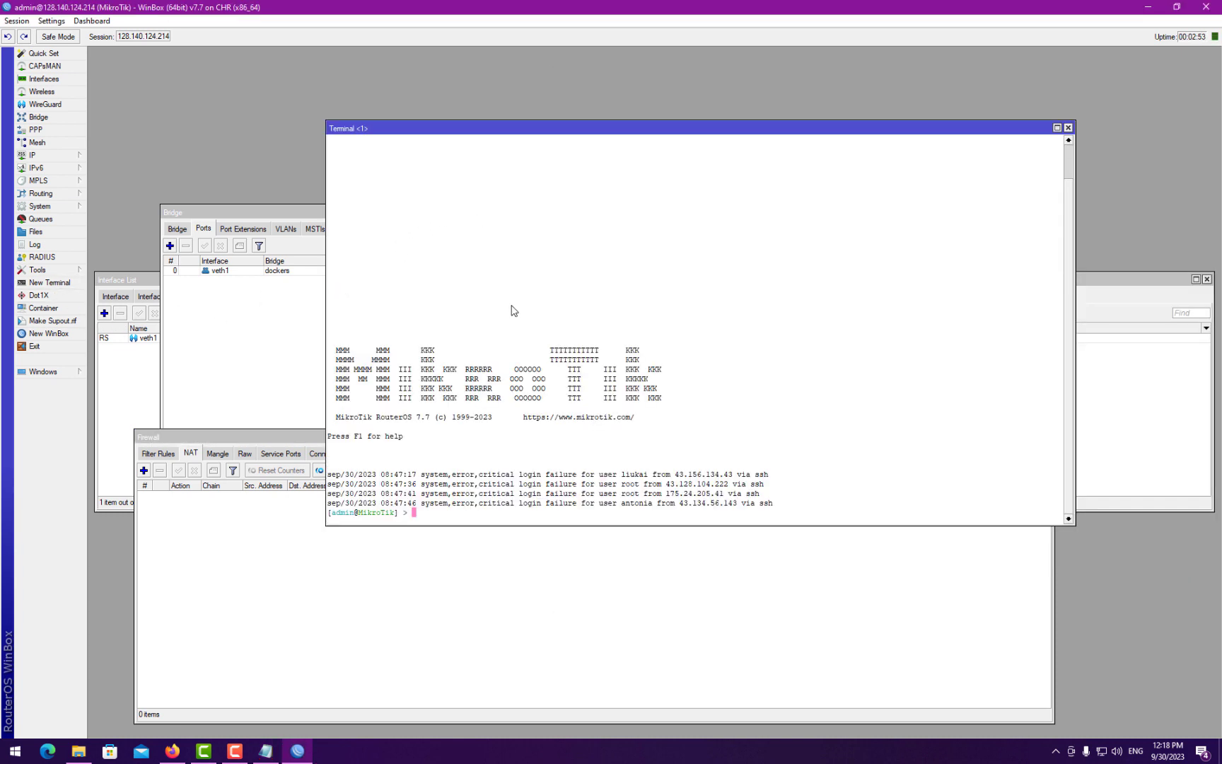
left_click_drag(511, 133, 618, 82)
right_click(603, 273)
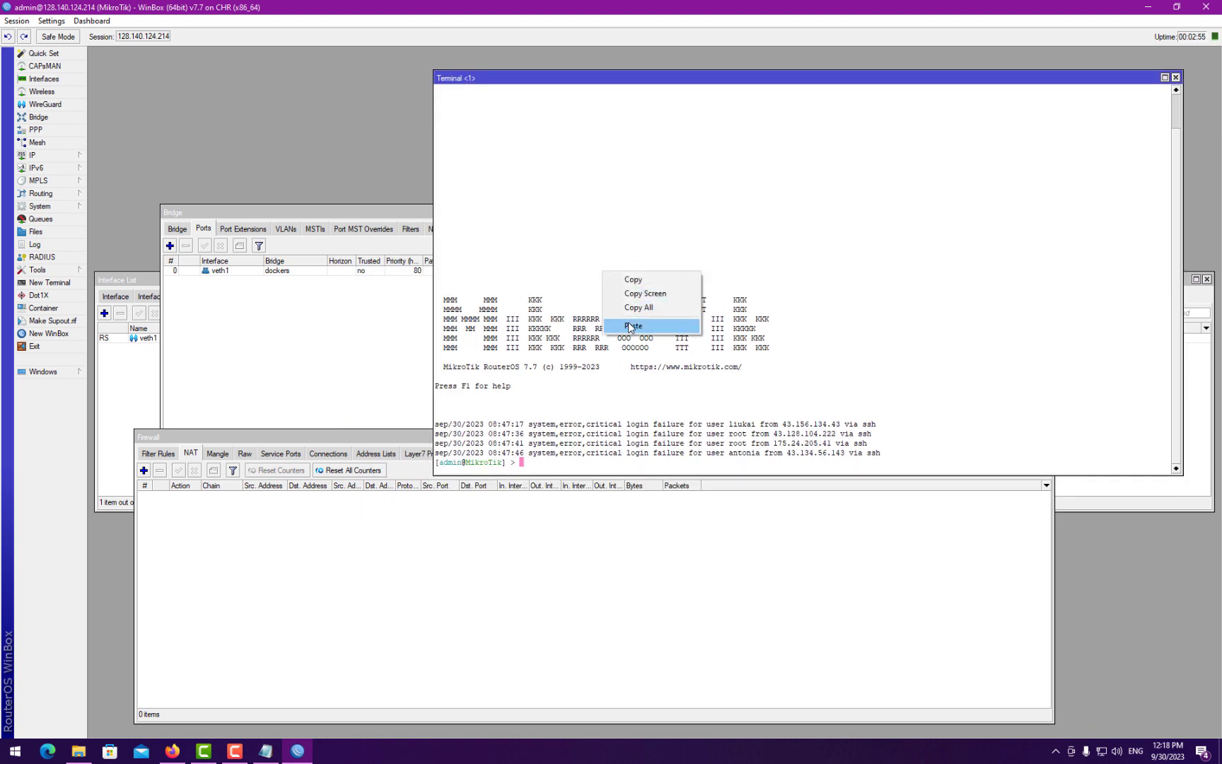
left_click(630, 327)
key("Return")
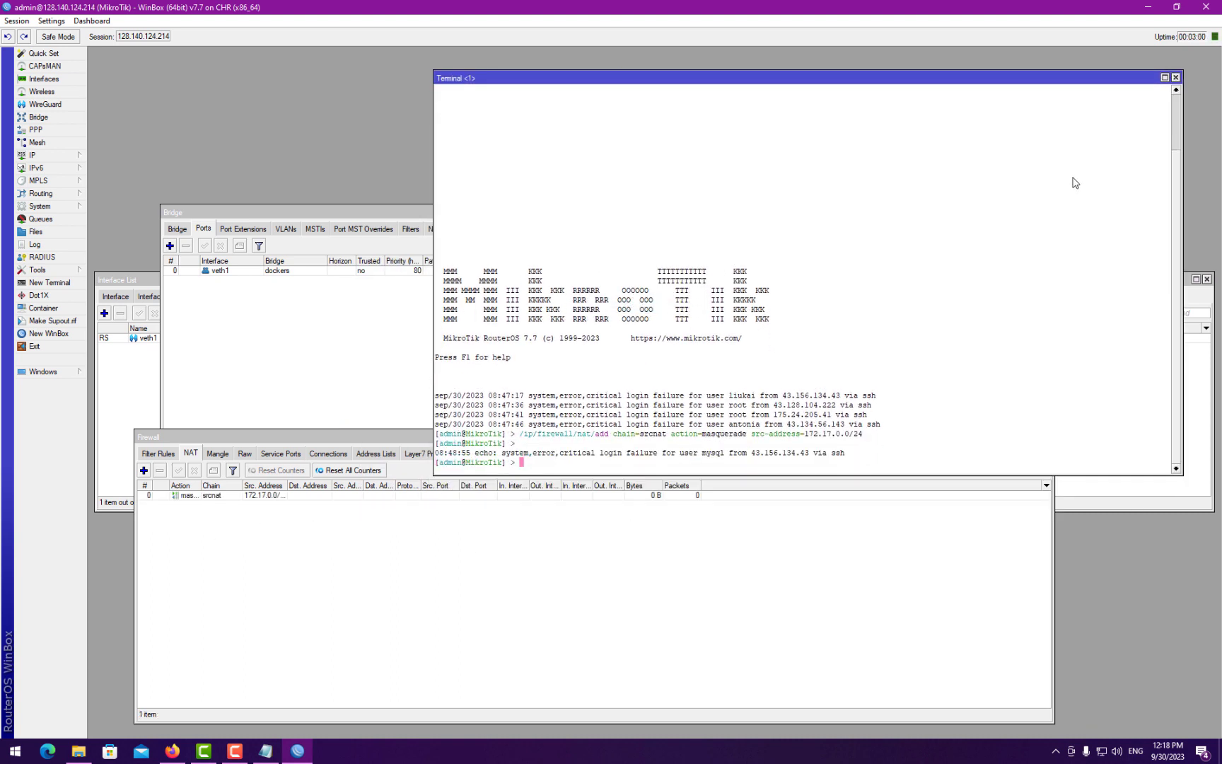
left_click(1128, 483)
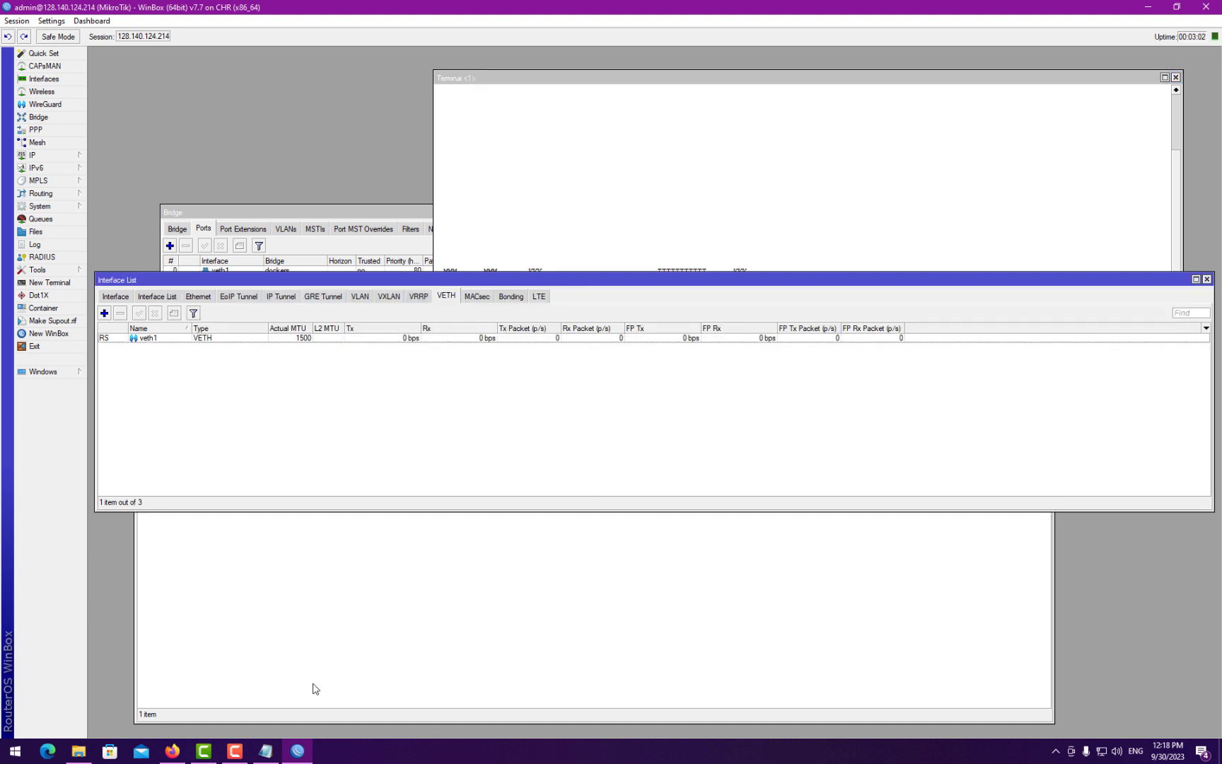
- Paste the pihole_envs TZ=Asia/Tehran environment command from the notes into the terminal
left_click(266, 751)
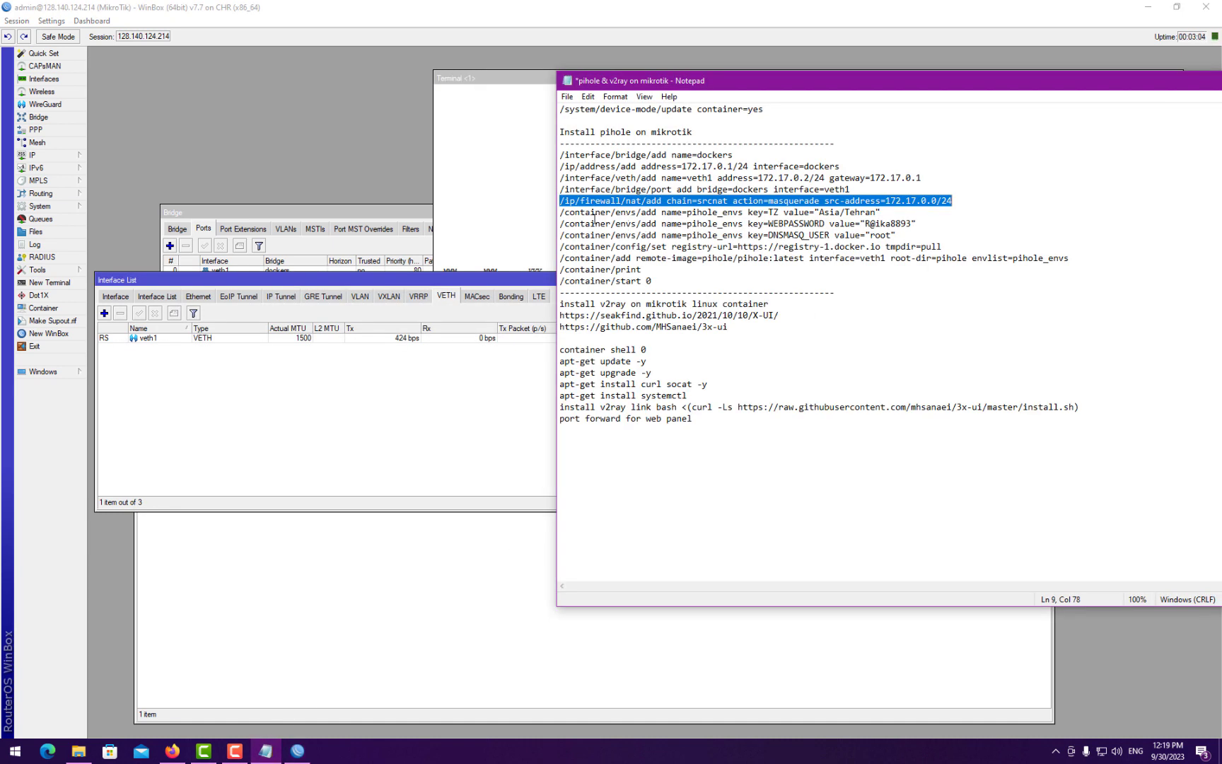
left_click_drag(561, 212, 887, 208)
left_click(842, 210)
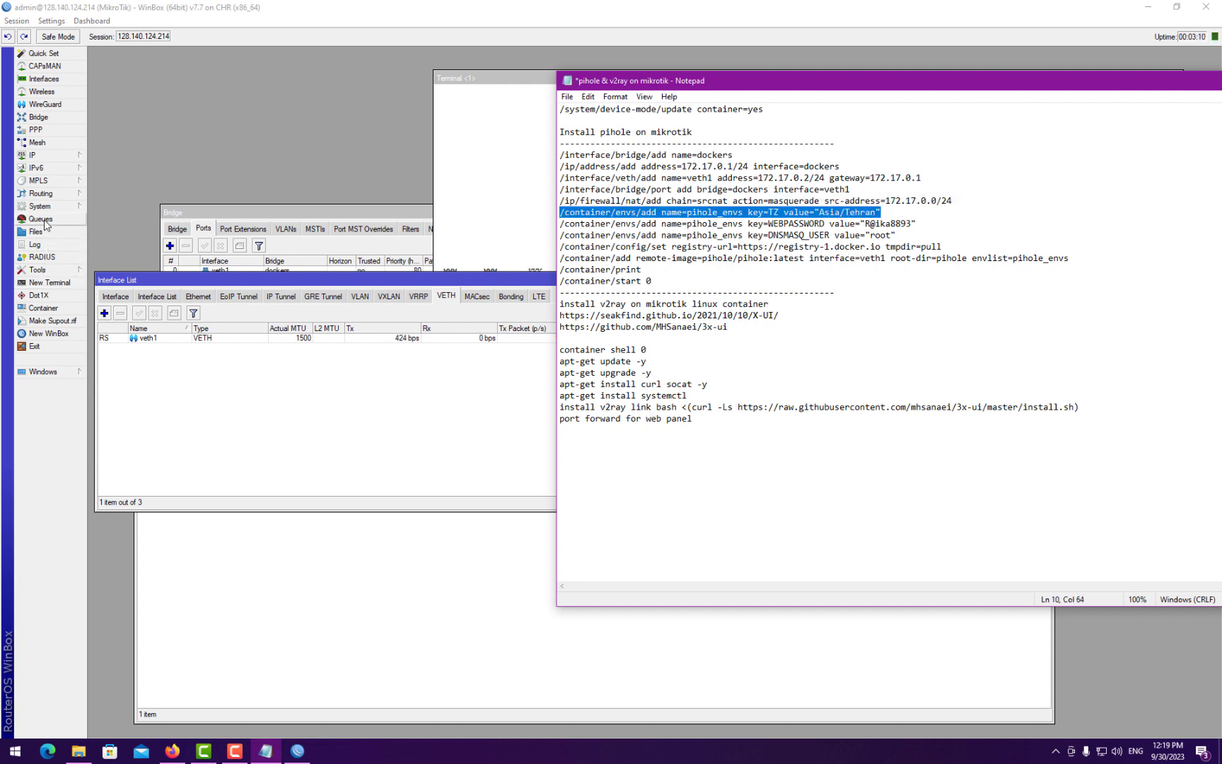
left_click(819, 213)
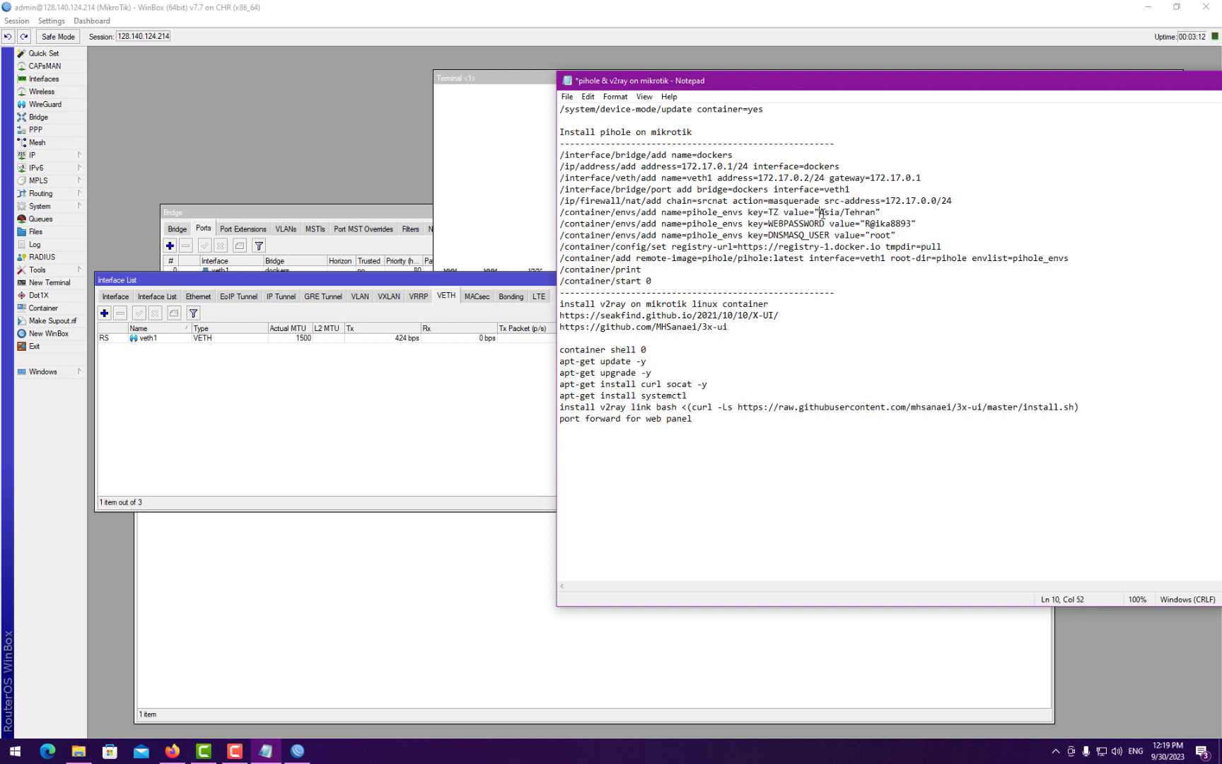
left_click_drag(821, 213, 837, 210)
left_click_drag(881, 212, 559, 213)
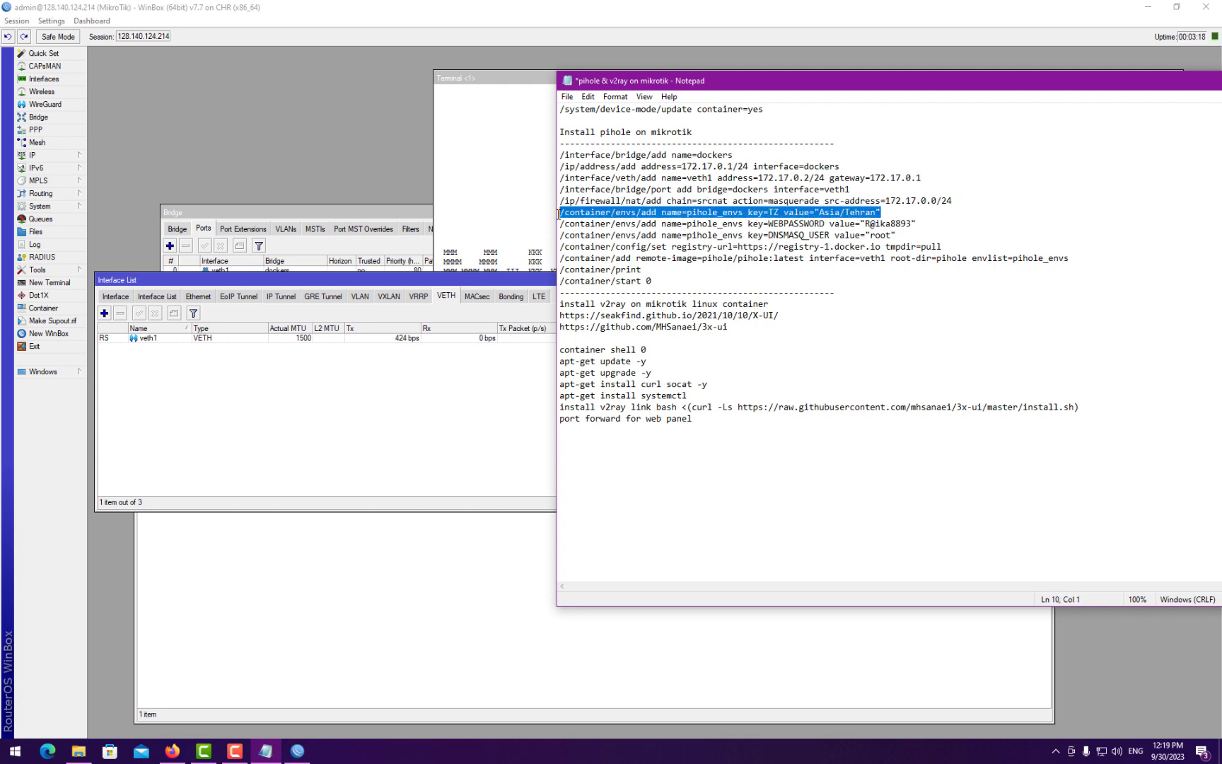
left_click(518, 237)
right_click(582, 251)
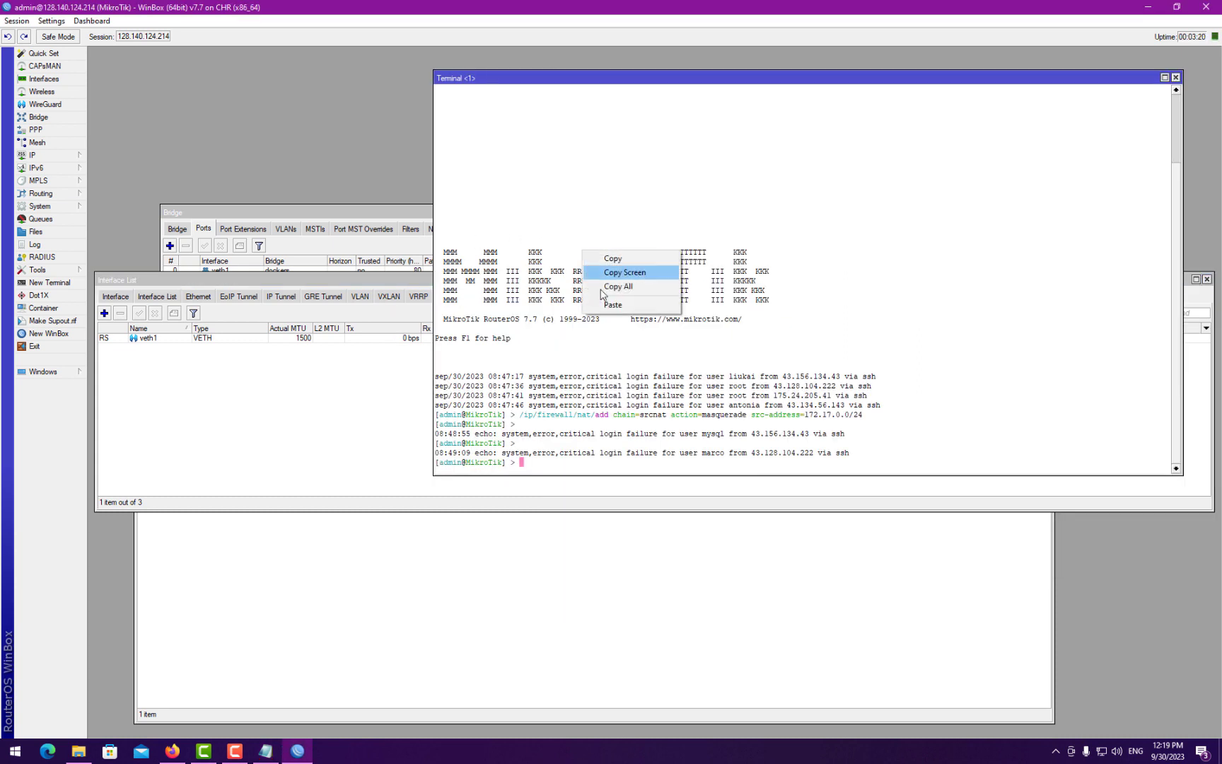
left_click(612, 305)
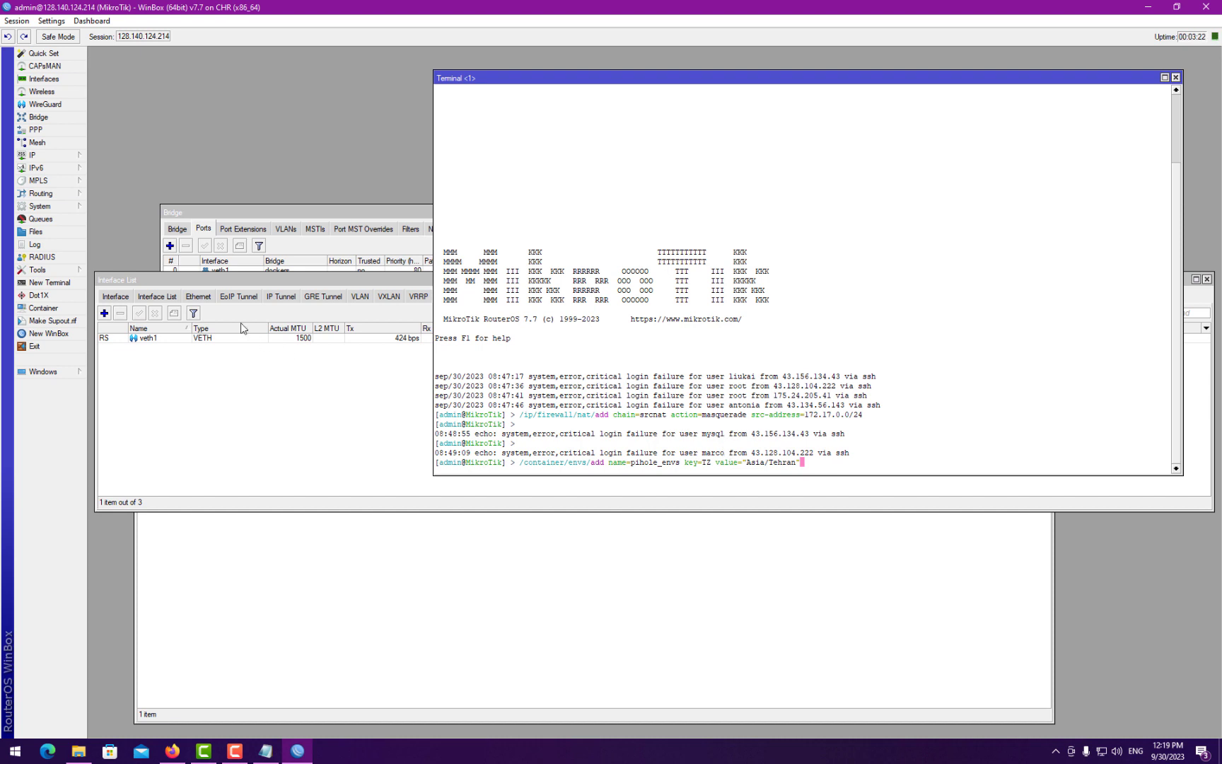
- Show the Container Envs list and run the pasted TZ environment command
left_click(44, 308)
left_click_drag(567, 280, 193, 387)
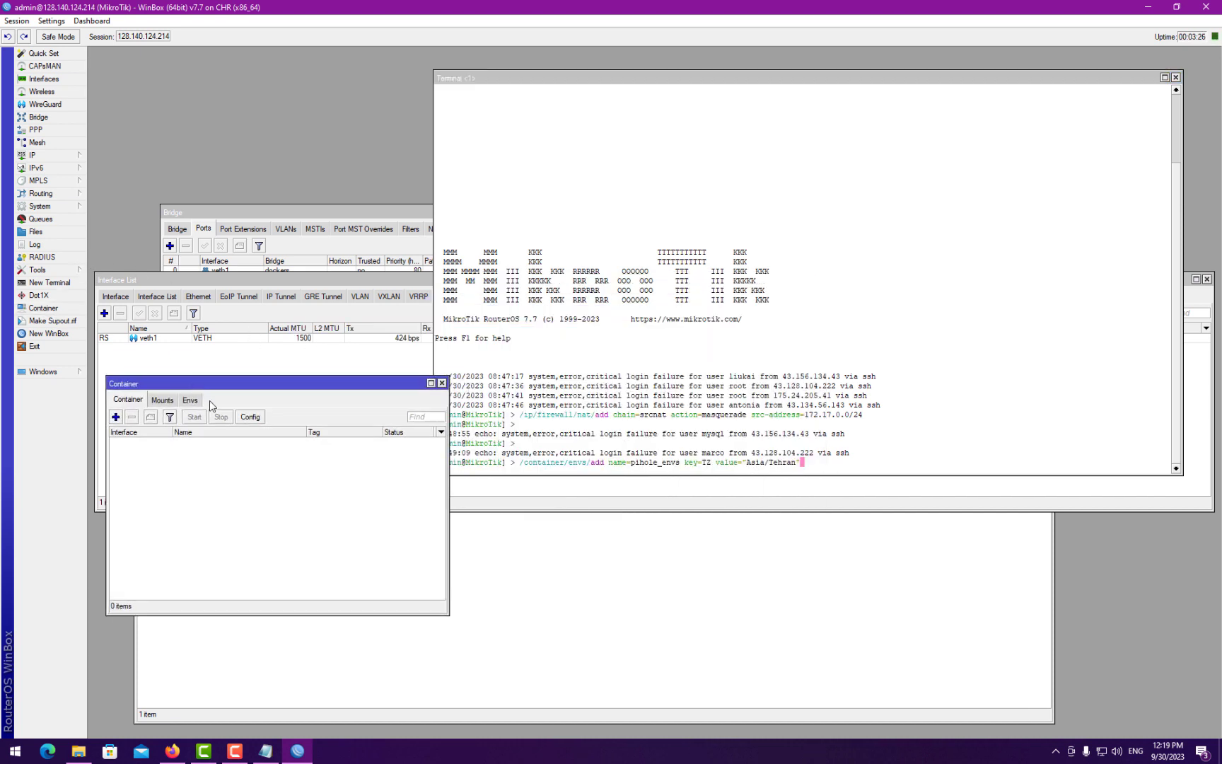
left_click(189, 399)
left_click_drag(450, 610, 550, 677)
left_click(765, 417)
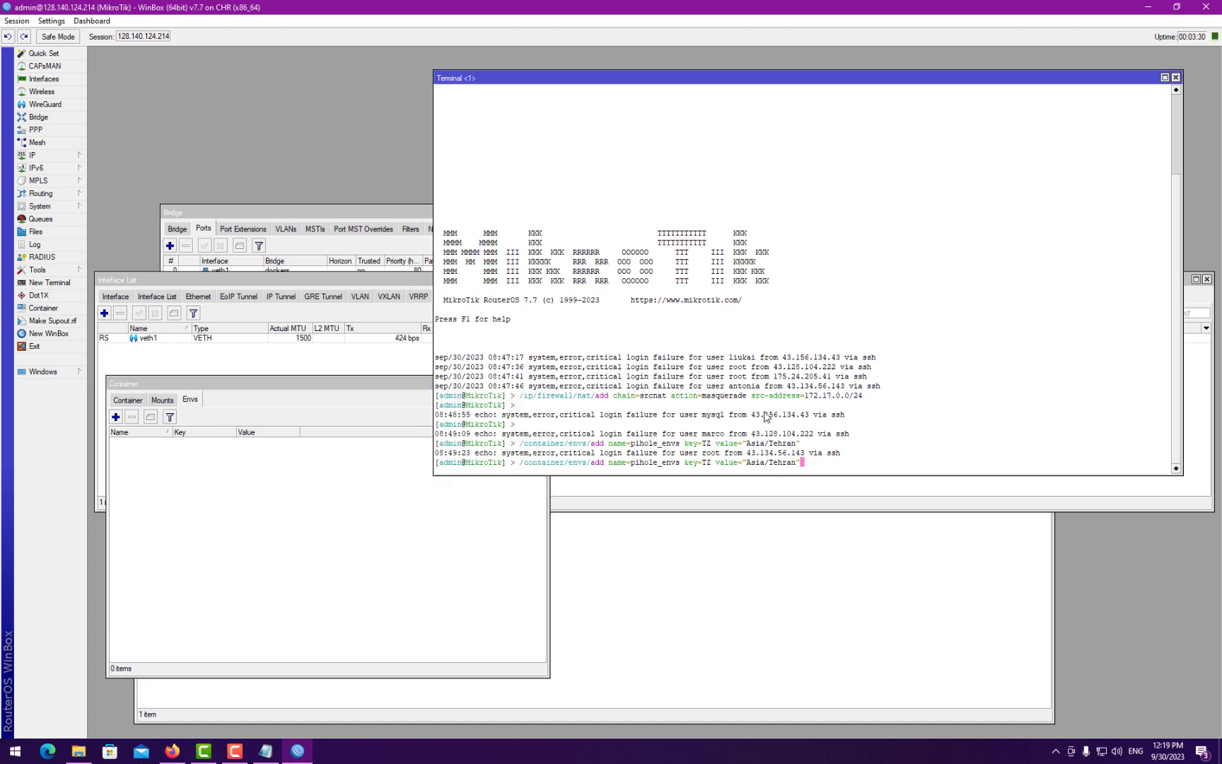
key("Return")
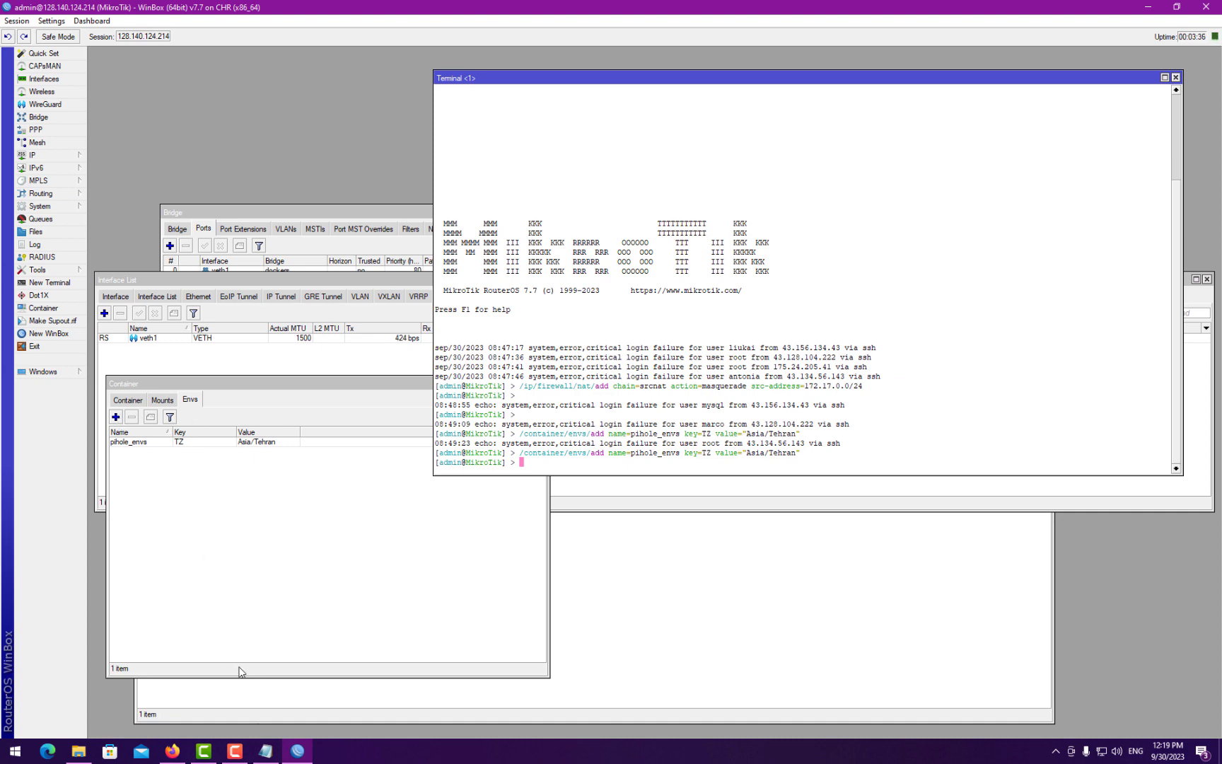
left_click(265, 750)
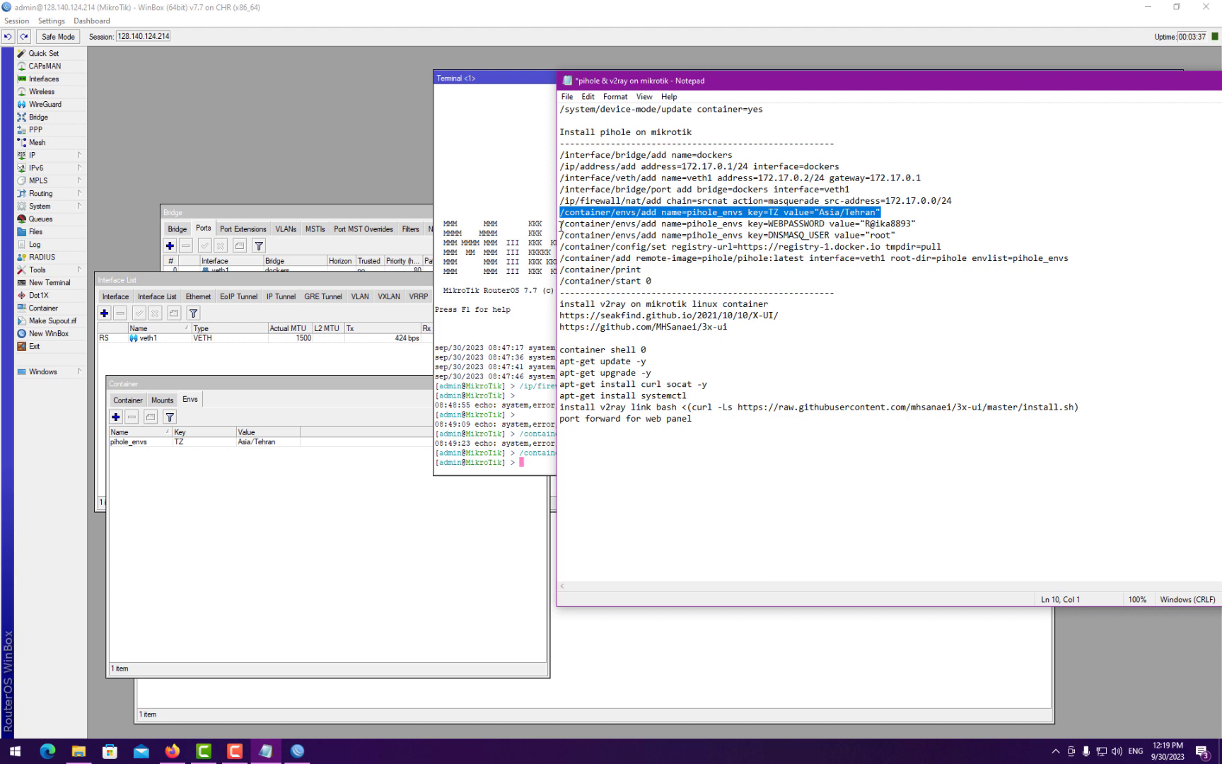
- Replace the WEBPASSWORD value with a new password and add it to pihole_envs via the terminal
left_click_drag(561, 225, 924, 223)
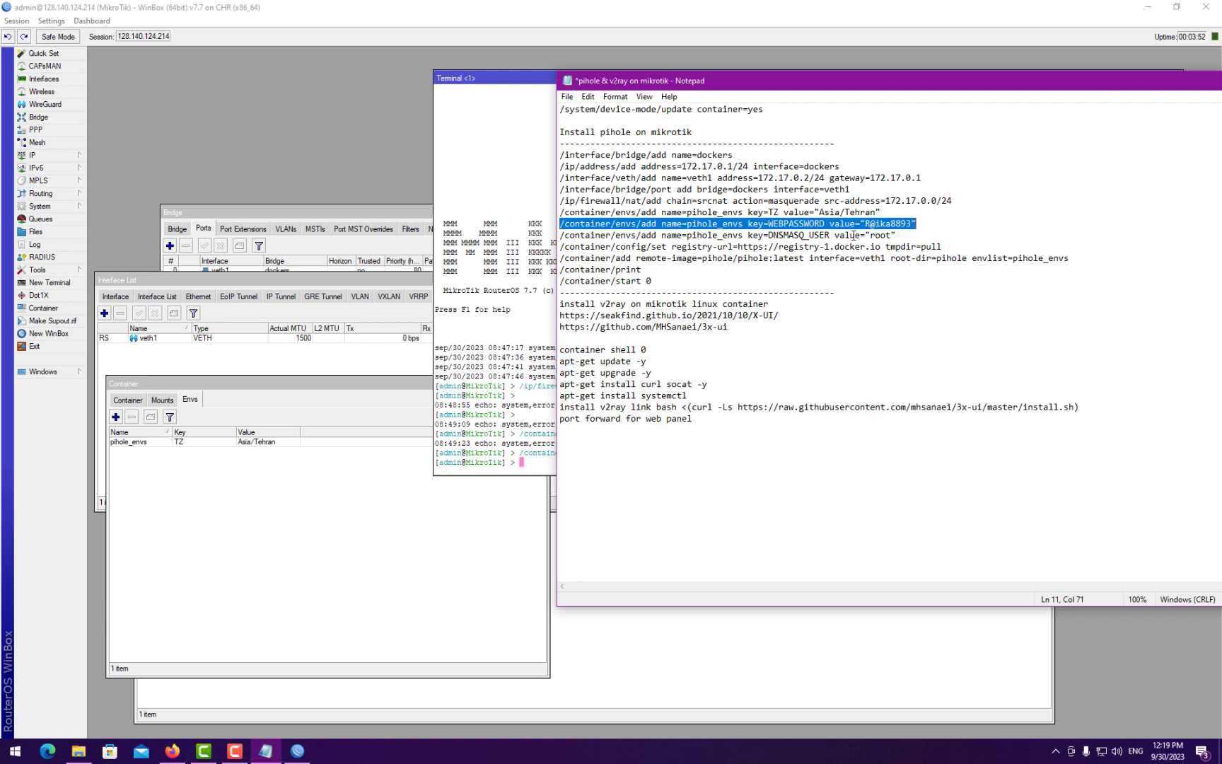
left_click_drag(864, 224, 910, 222)
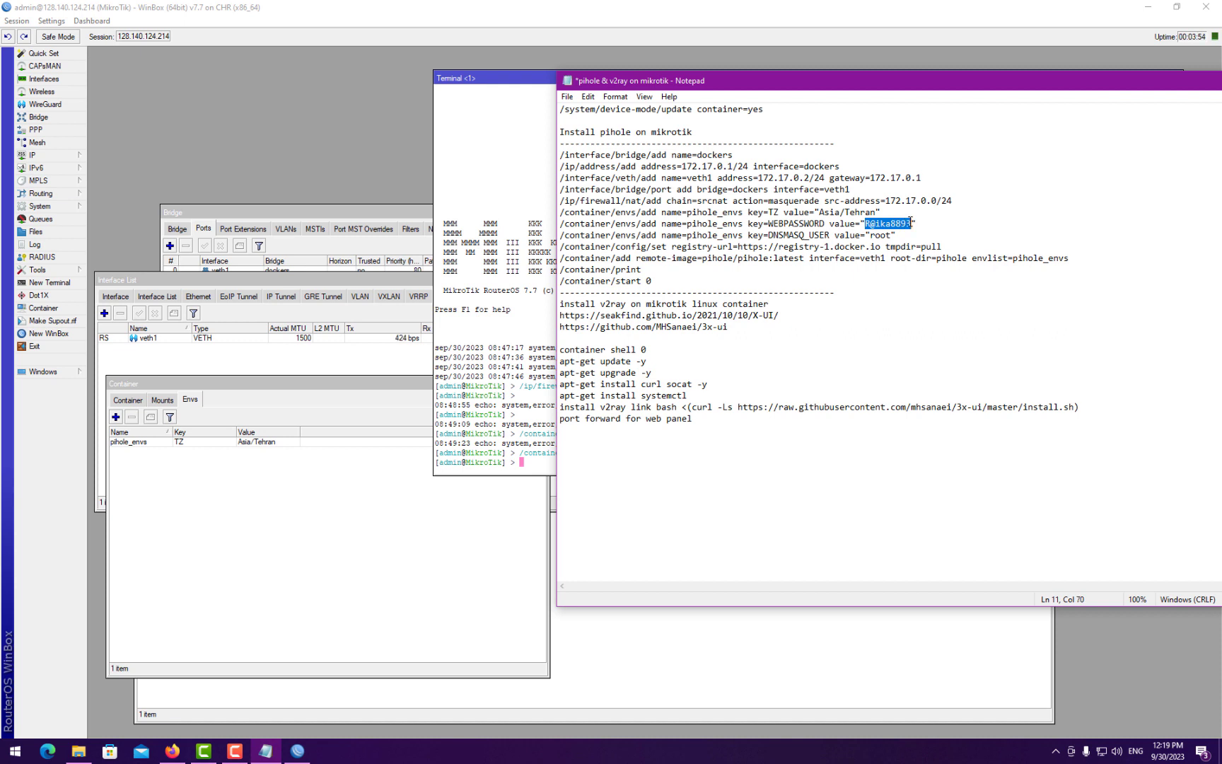
type("123456")
left_click_drag(908, 227, 555, 224)
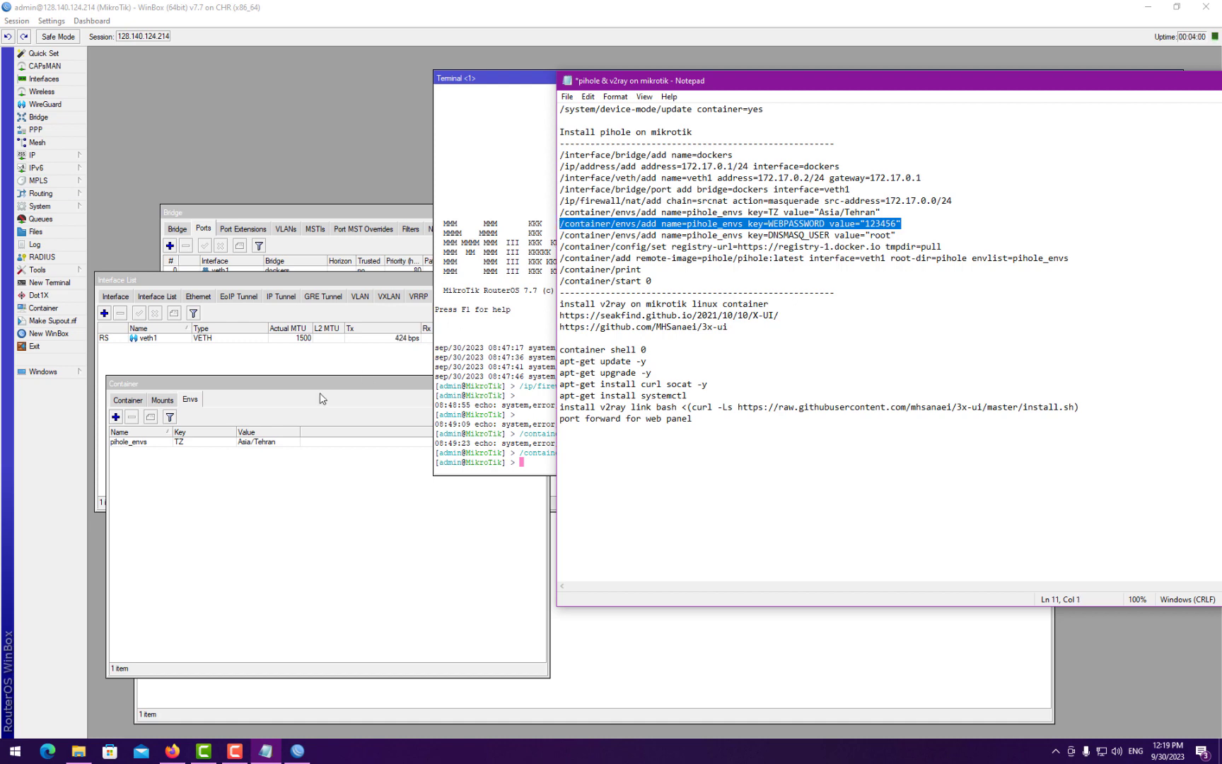
key("ctrl+c")
left_click(495, 379)
right_click(563, 361)
left_click(596, 418)
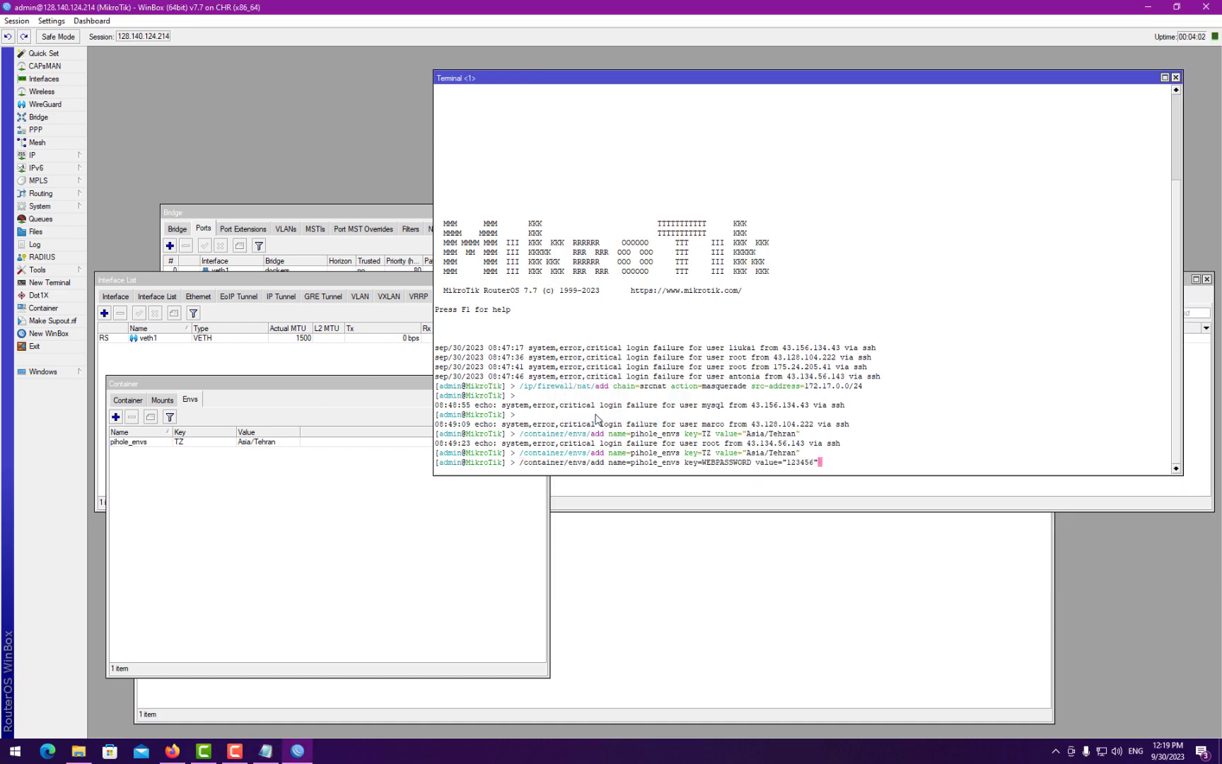
key("Return")
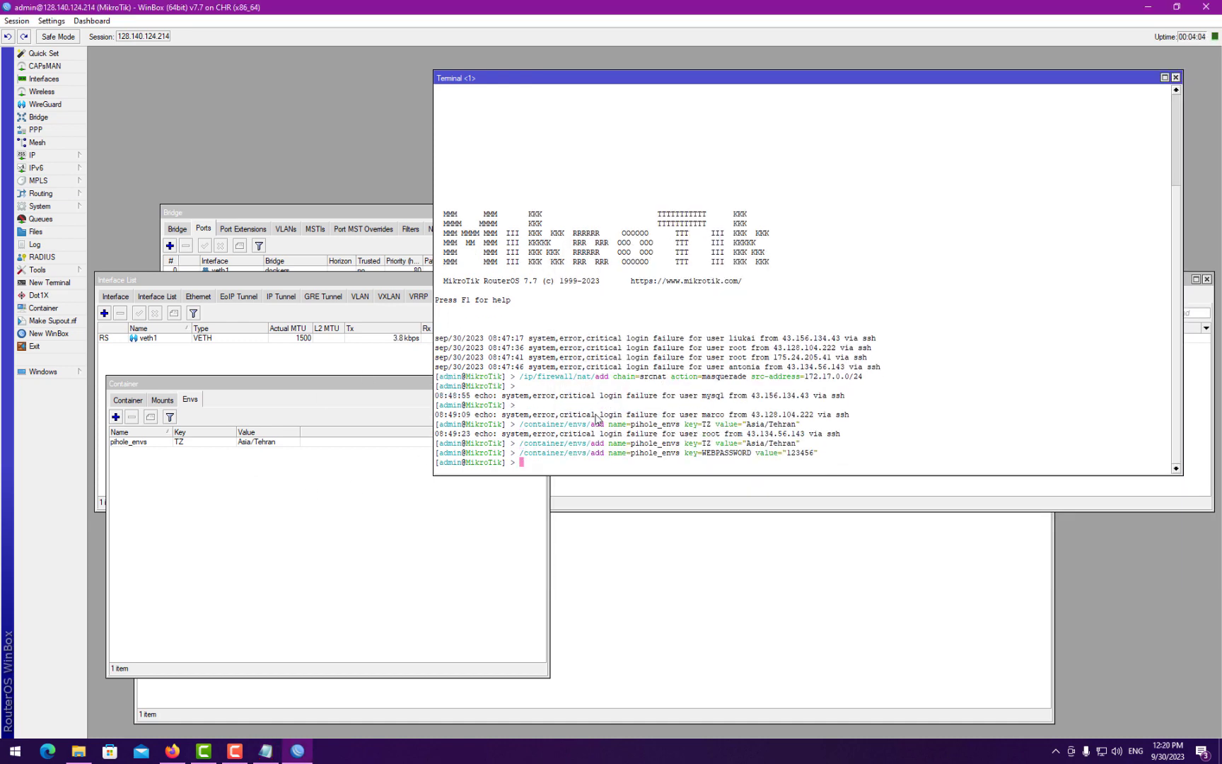
left_click(266, 751)
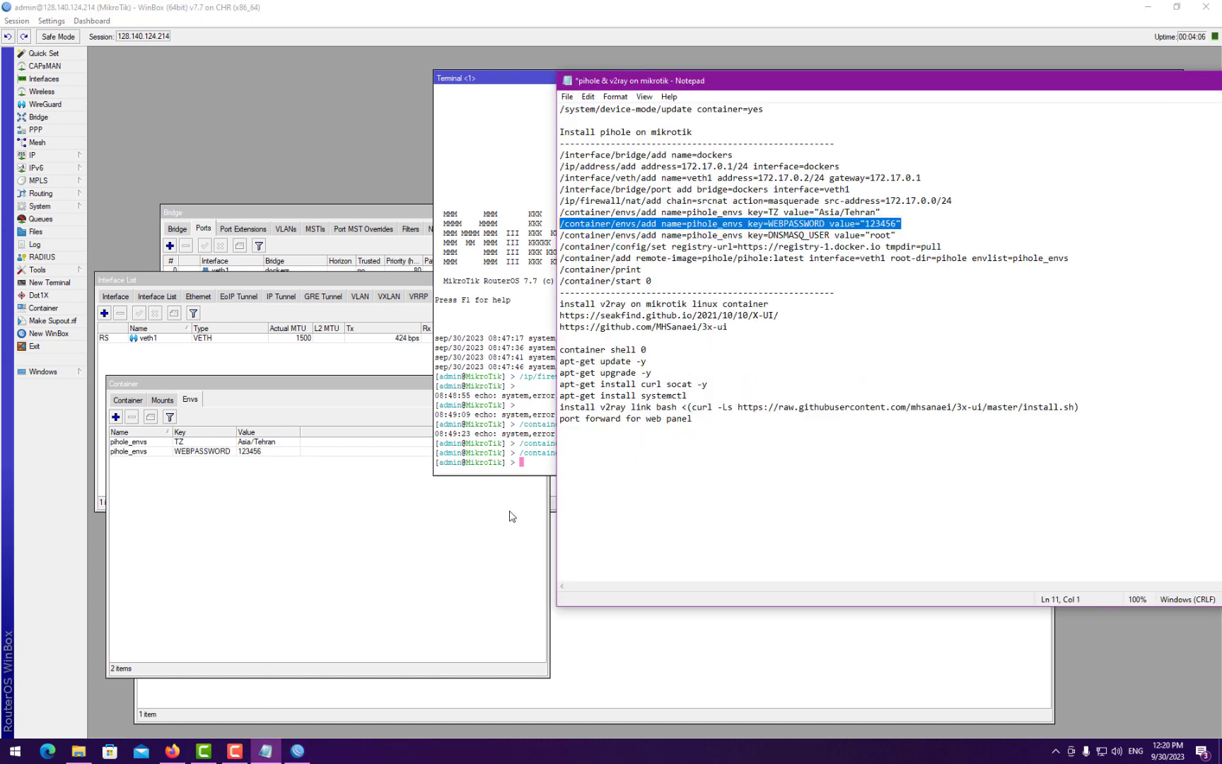
- Add the DNSMASQ_USER=root entry to pihole_envs from the terminal
left_click_drag(558, 235, 899, 234)
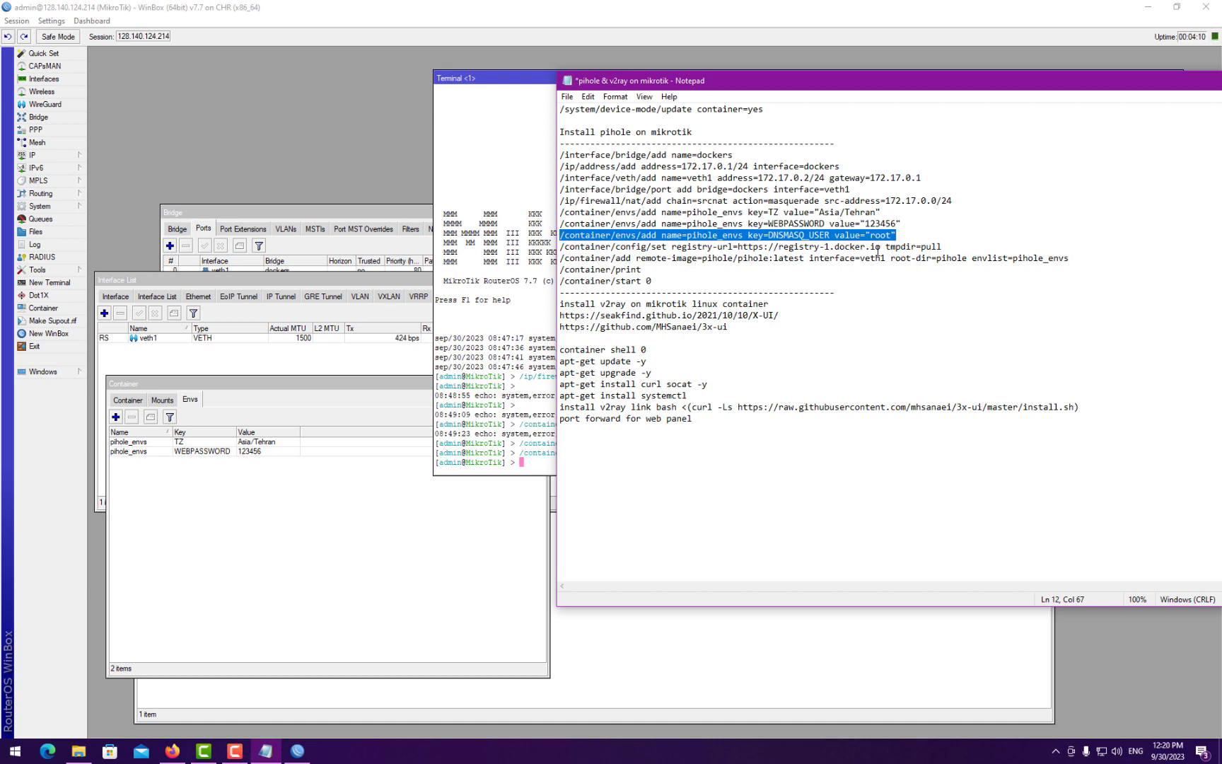
left_click(490, 405)
right_click(597, 366)
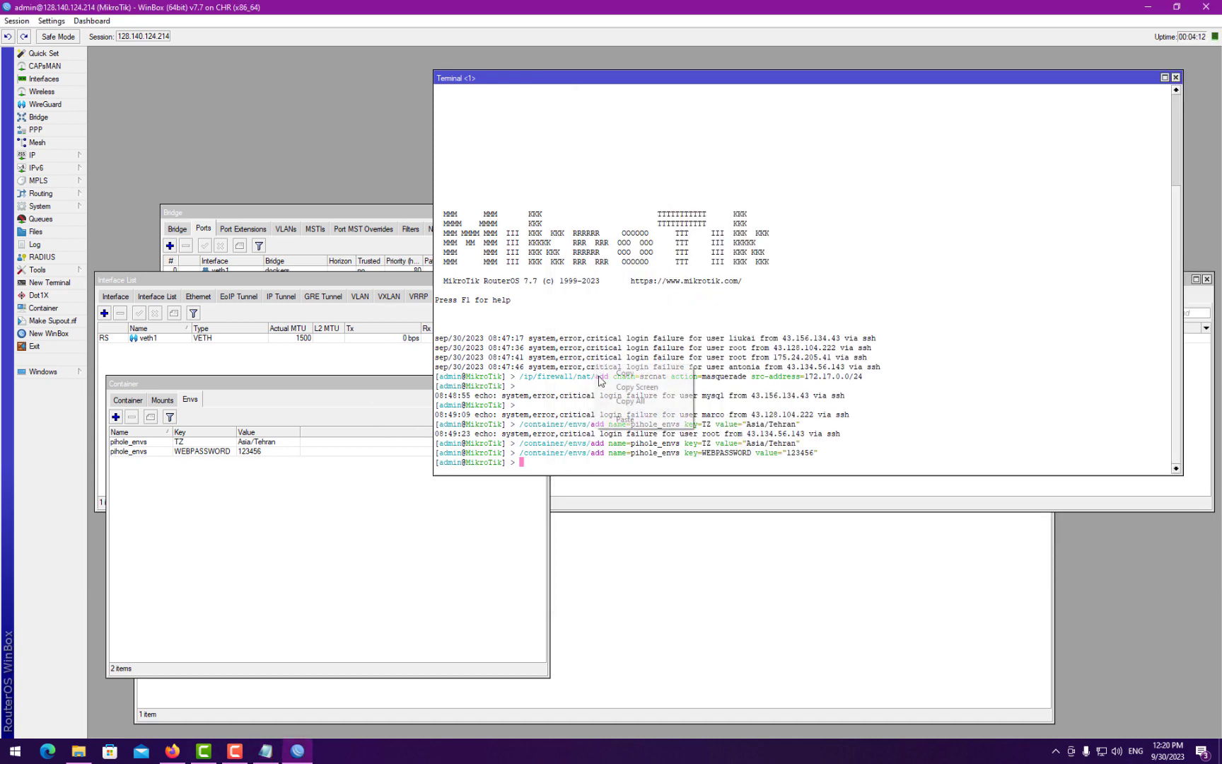
left_click(625, 420)
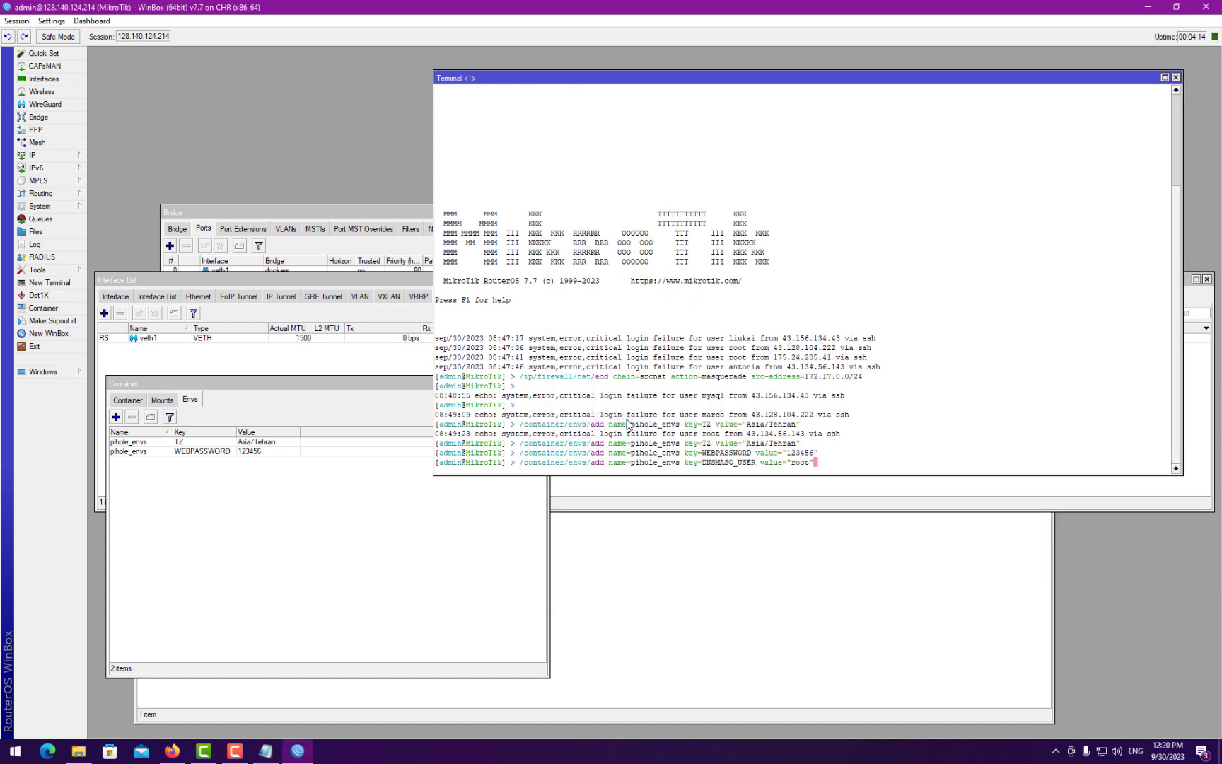
key("Return")
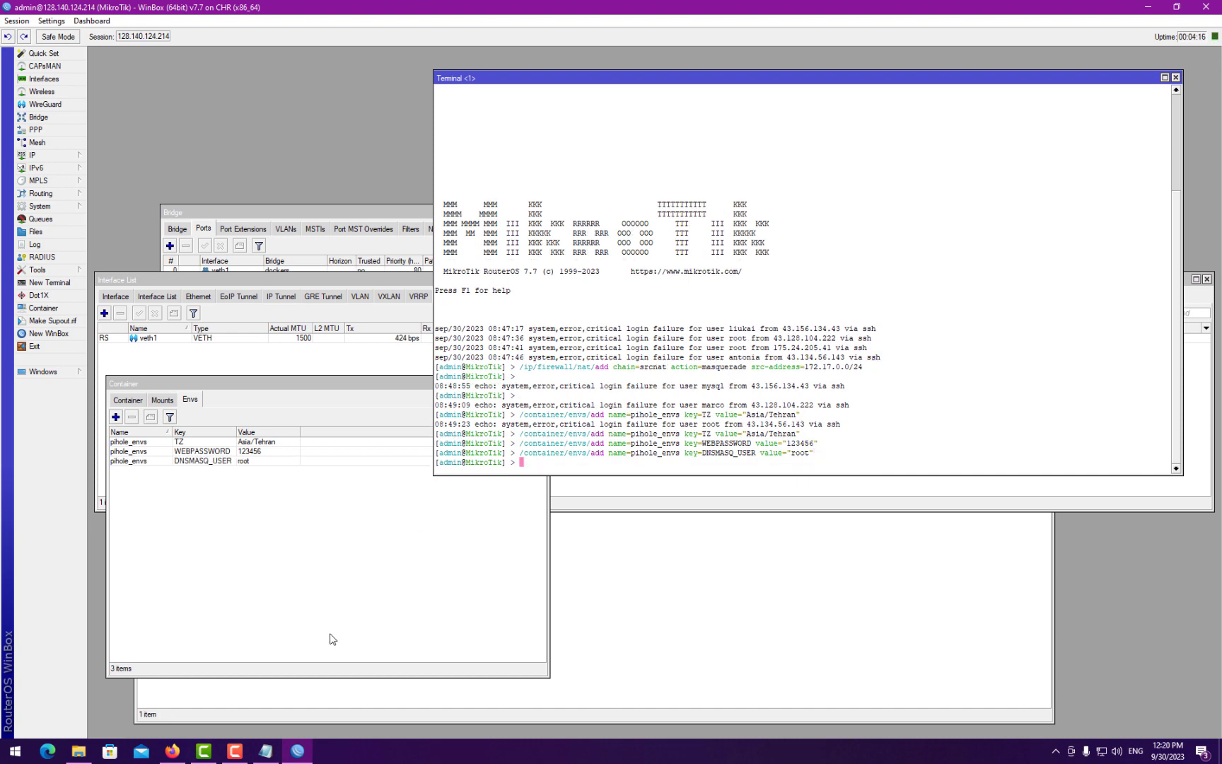
left_click(268, 751)
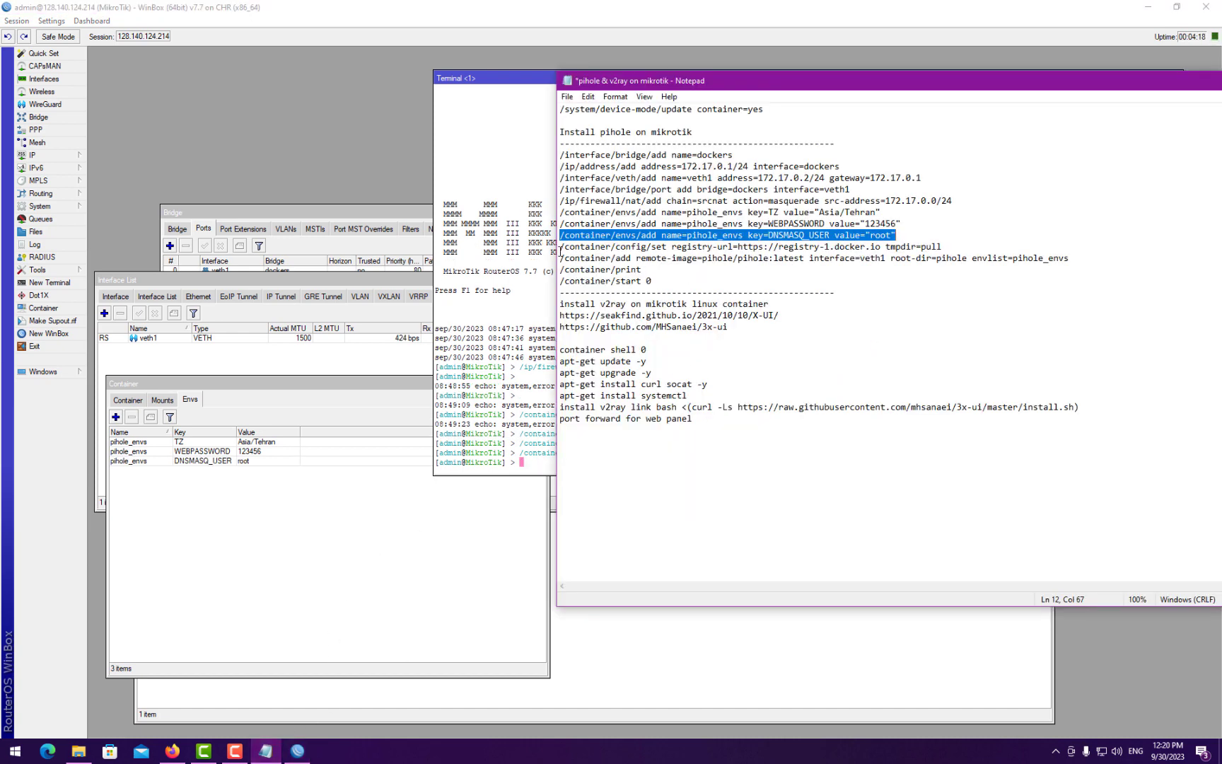
- Set the container registry to registry-1.docker.io with tmpdir pull
left_click_drag(561, 247, 944, 243)
left_click(527, 386)
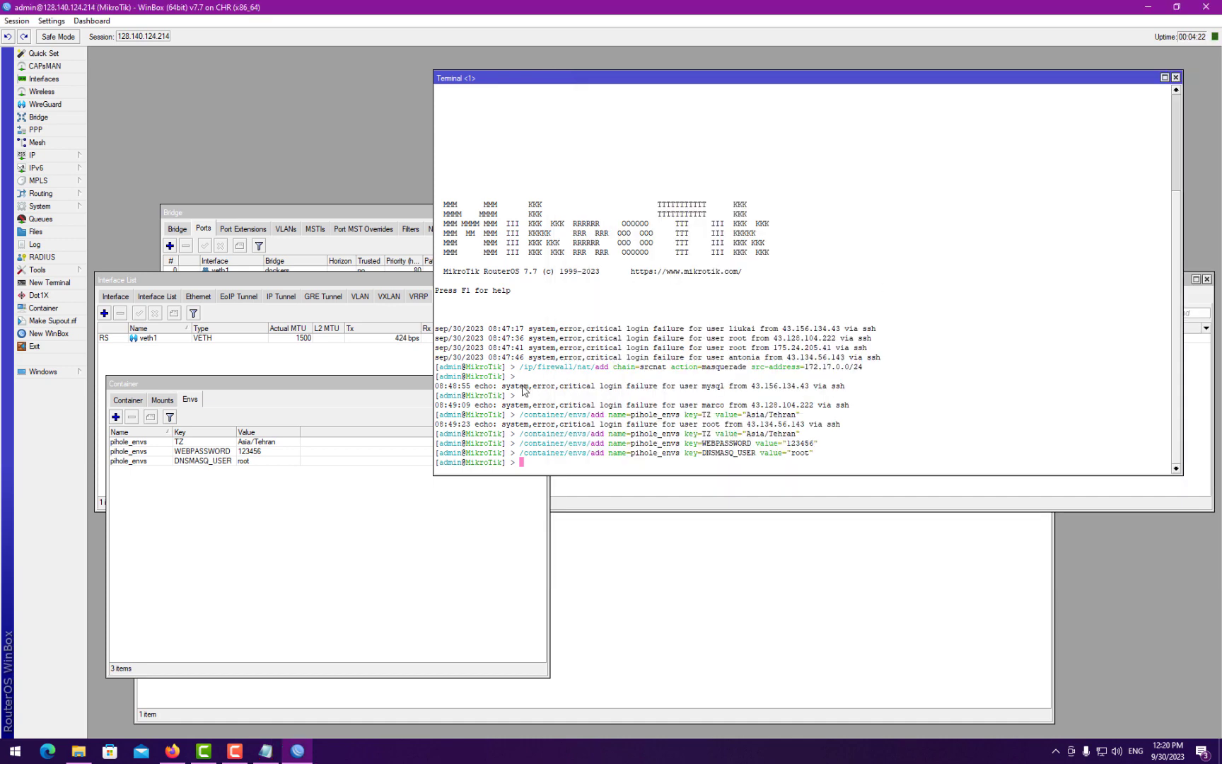
right_click(569, 374)
left_click(589, 433)
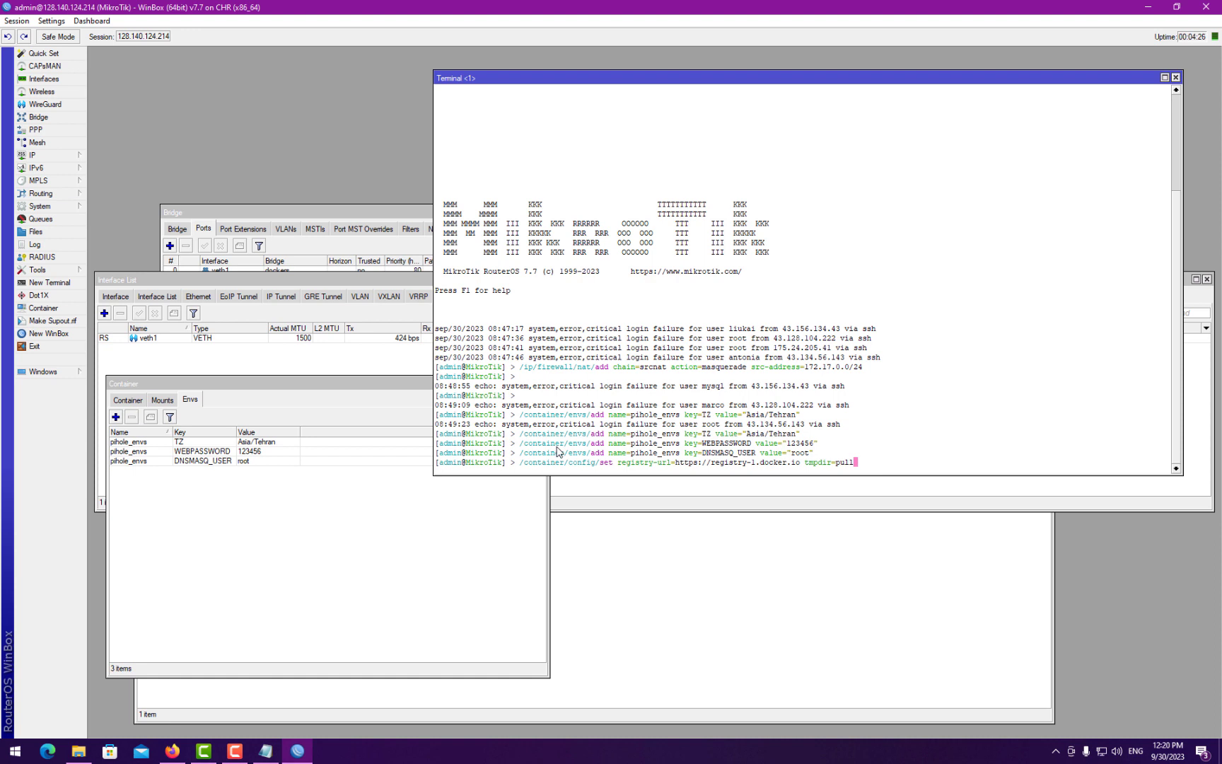
key("Return")
- Run /container/add for pihole/pihole:latest on veth1 with pihole_envs, then view the container list
left_click(152, 401)
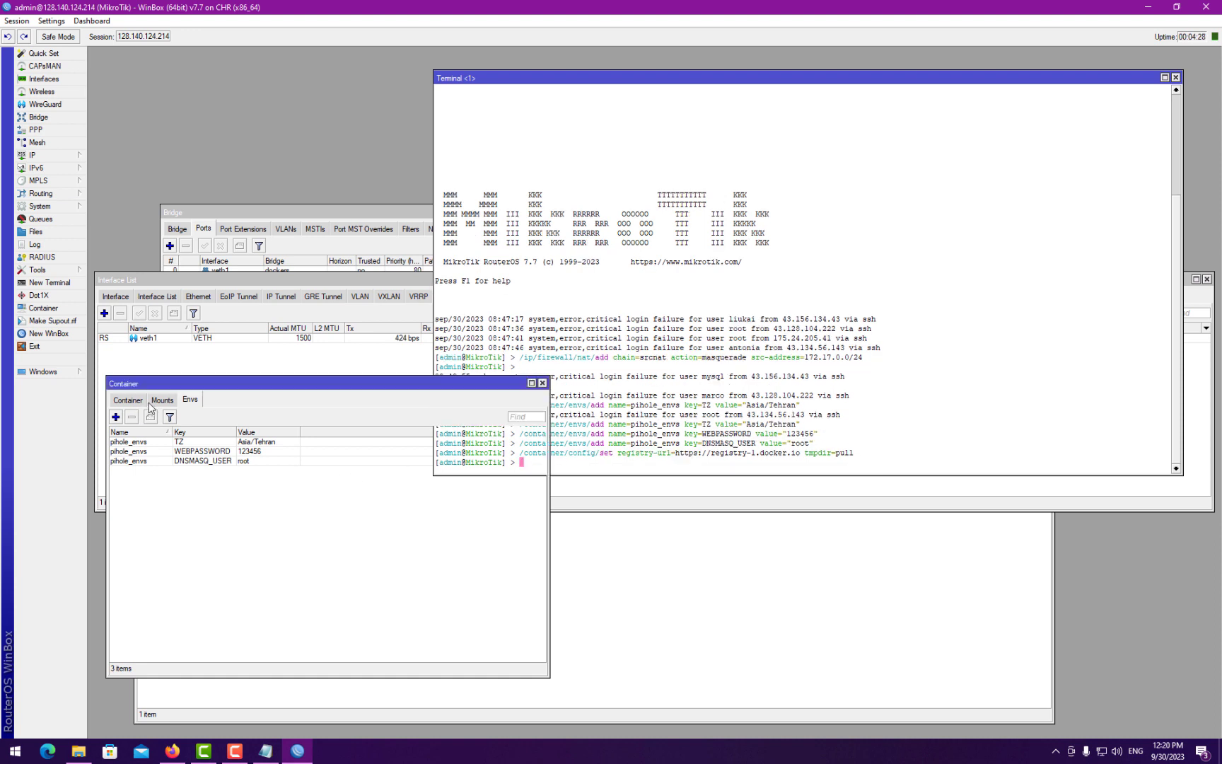
left_click(269, 754)
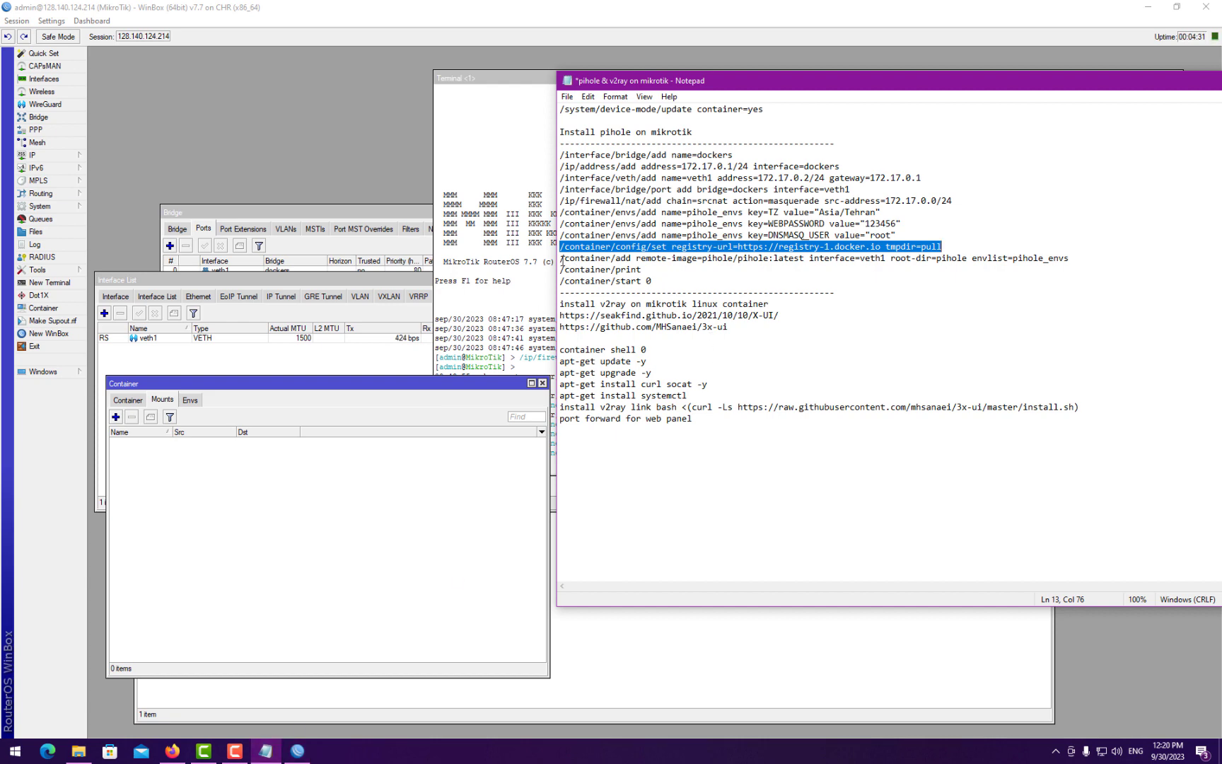
left_click_drag(562, 261, 1076, 256)
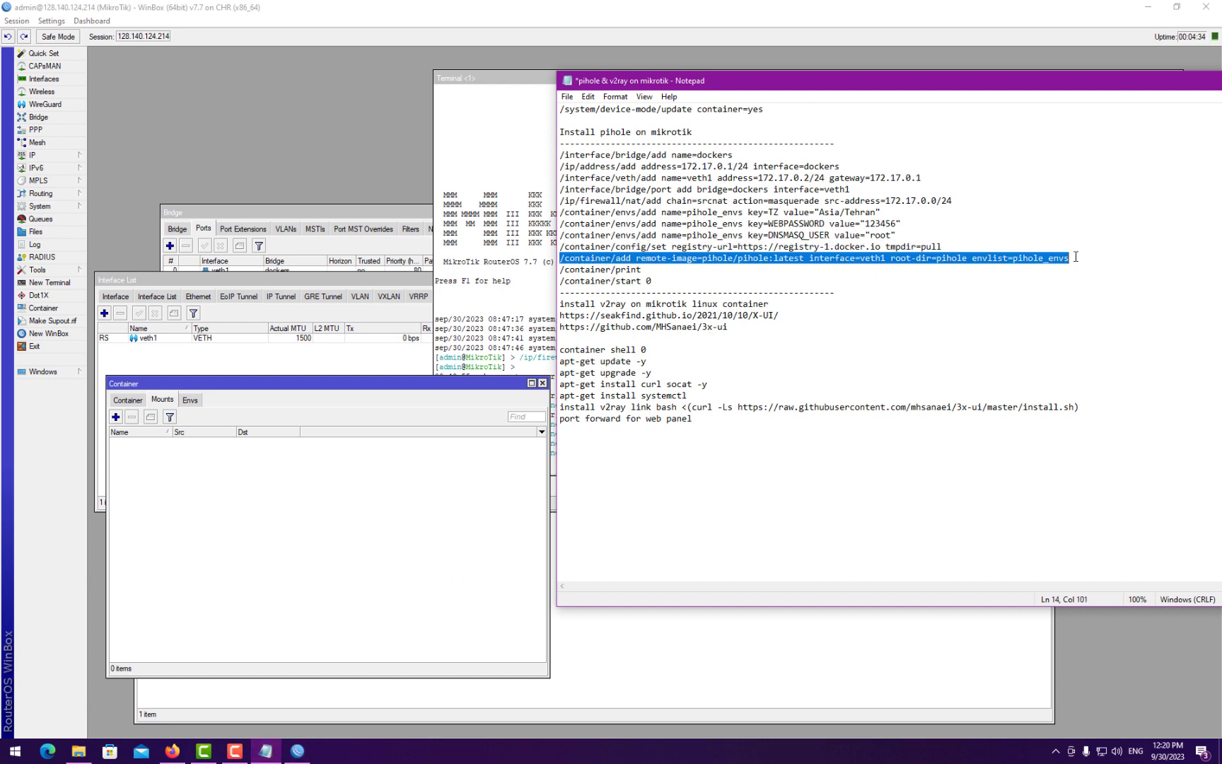
left_click(479, 316)
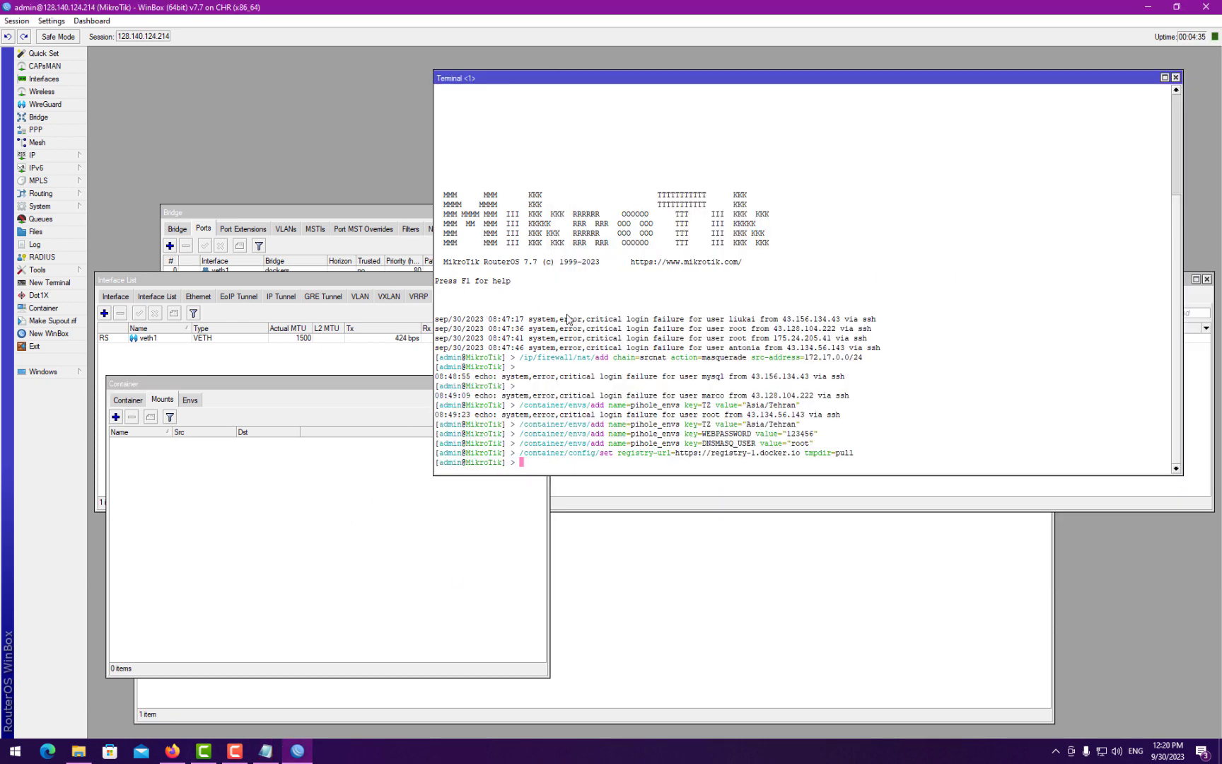
right_click(567, 318)
left_click(596, 373)
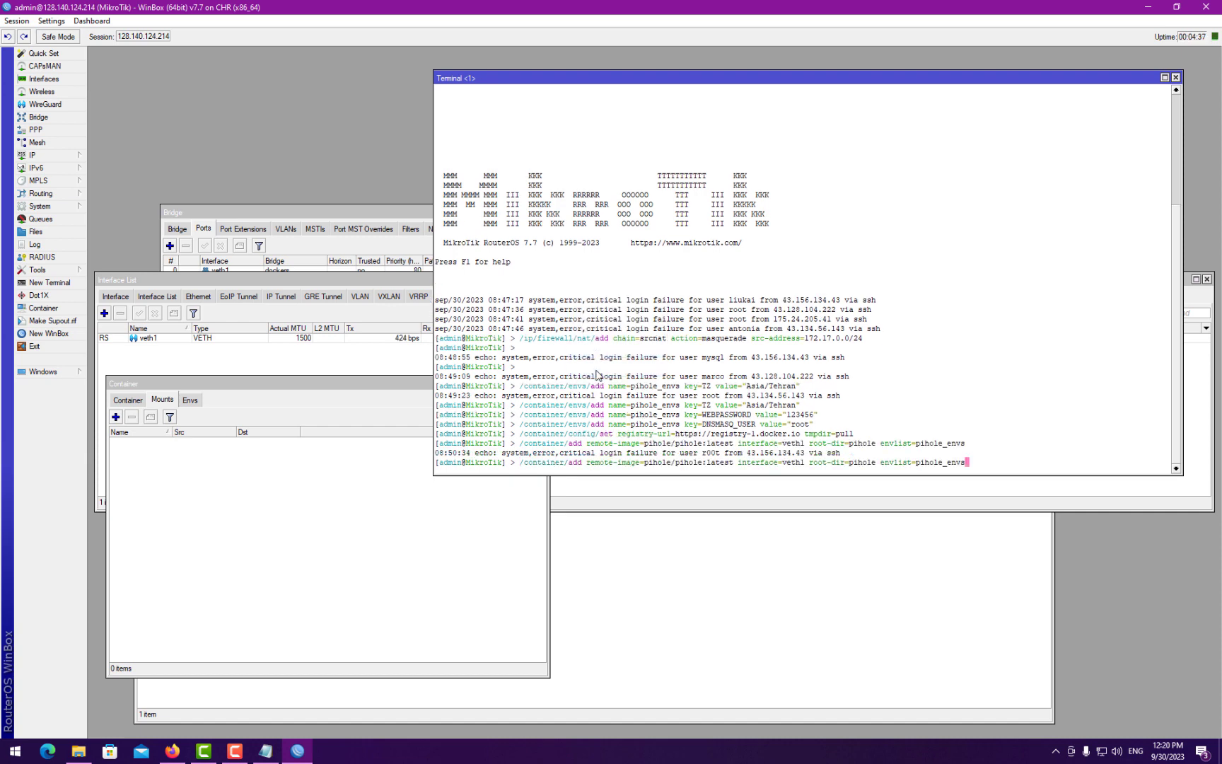
key("Return")
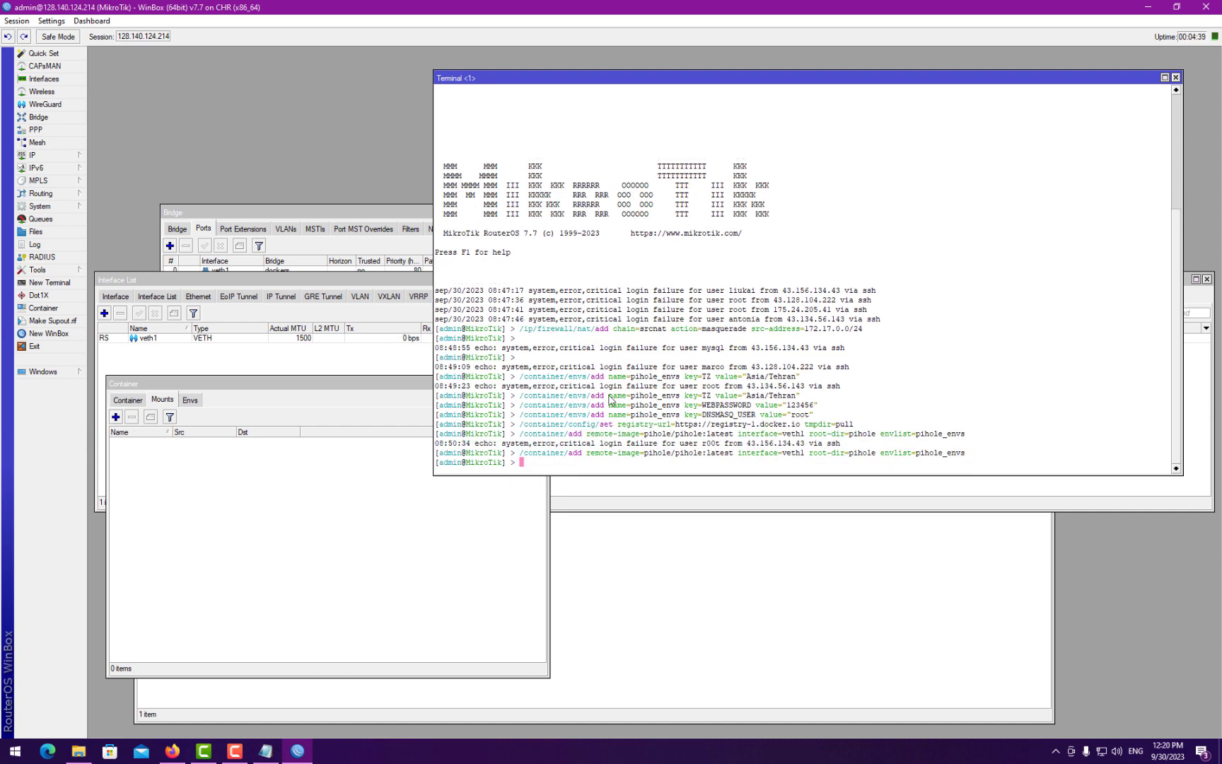
left_click(263, 751)
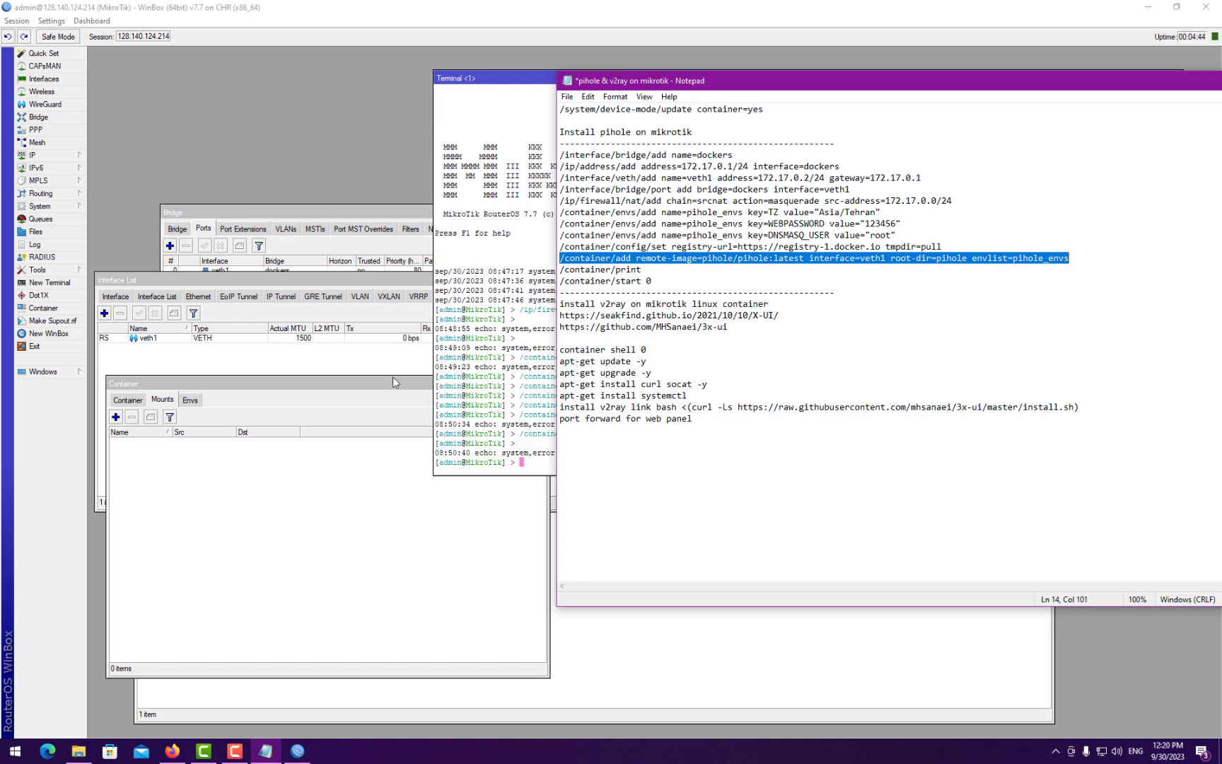
left_click(125, 400)
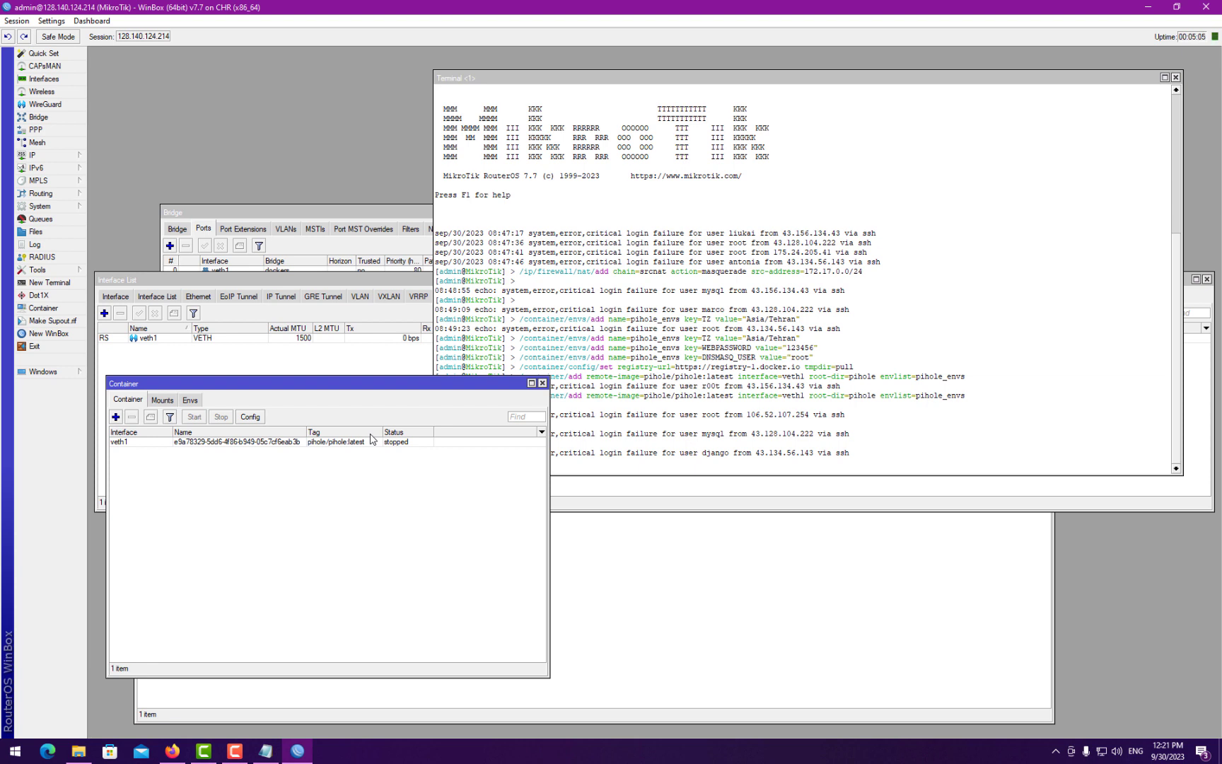
- Open the router's File List to check the pihole container store and pull directory
left_click(51, 232)
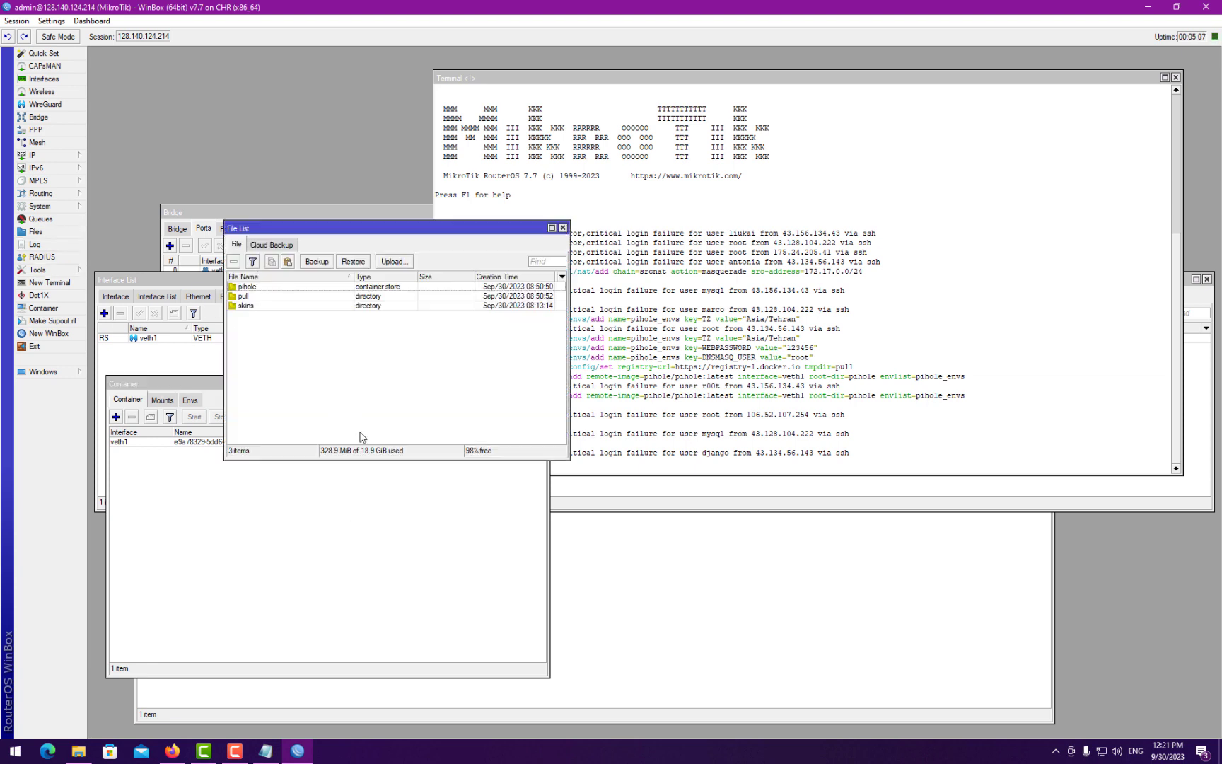
left_click_drag(572, 459, 726, 527)
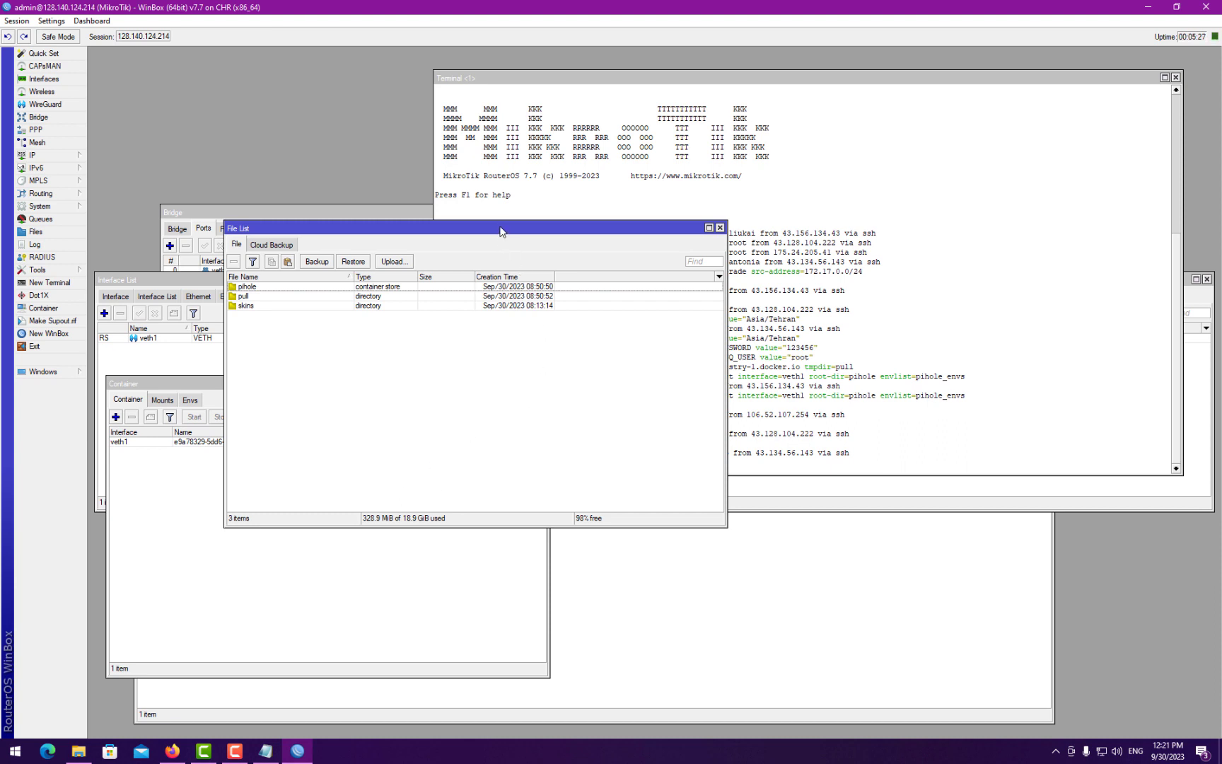
left_click_drag(500, 229, 752, 213)
left_click(623, 261)
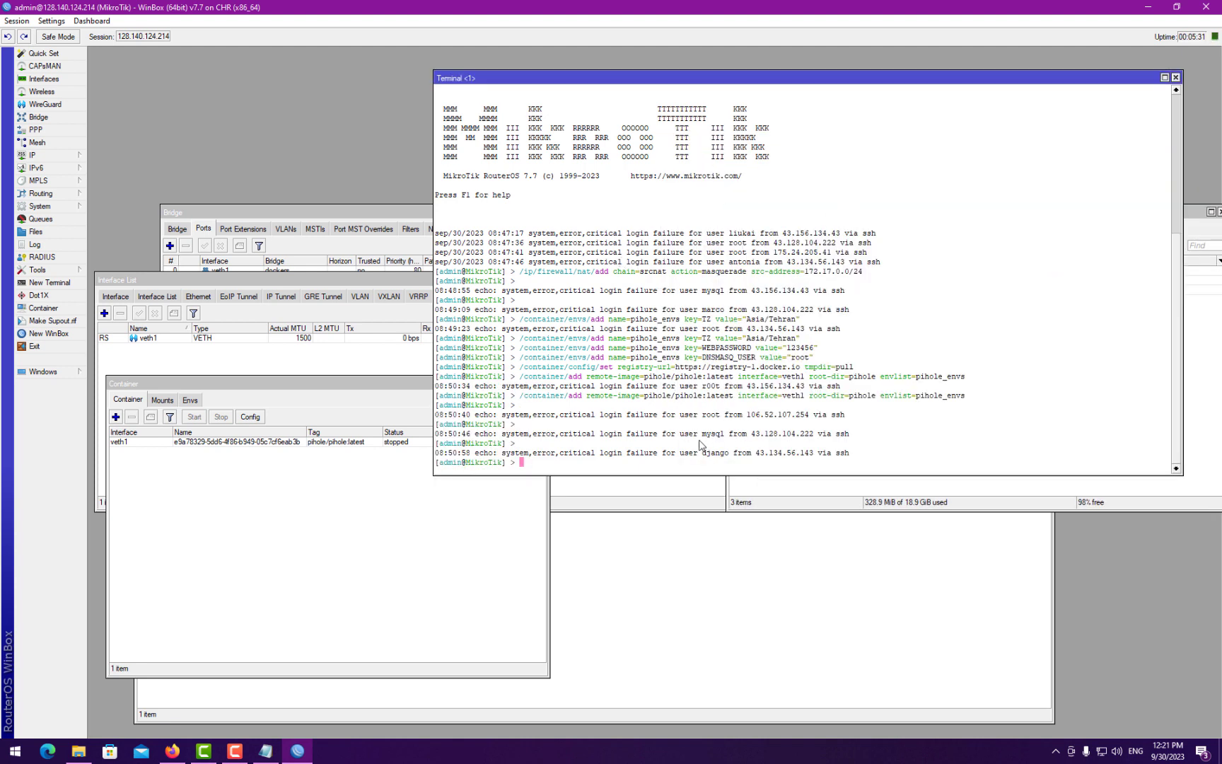
left_click(1101, 491)
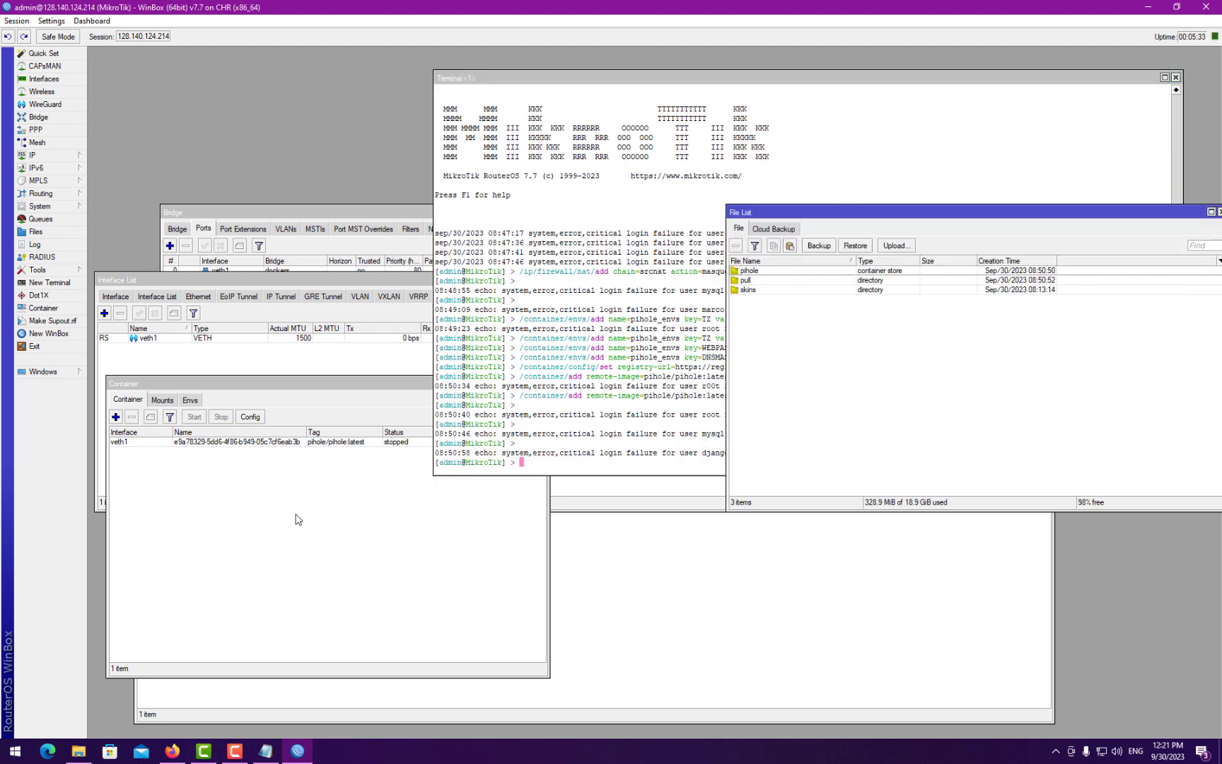
left_click(257, 465)
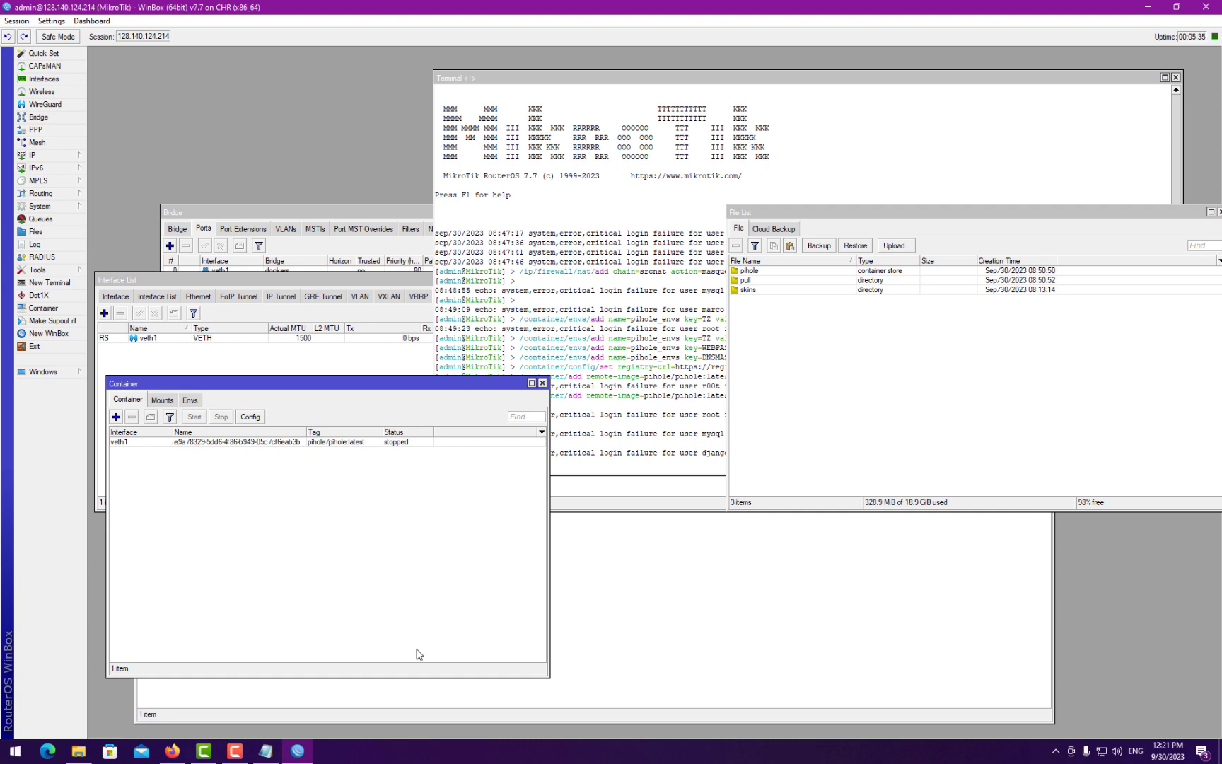
left_click(265, 751)
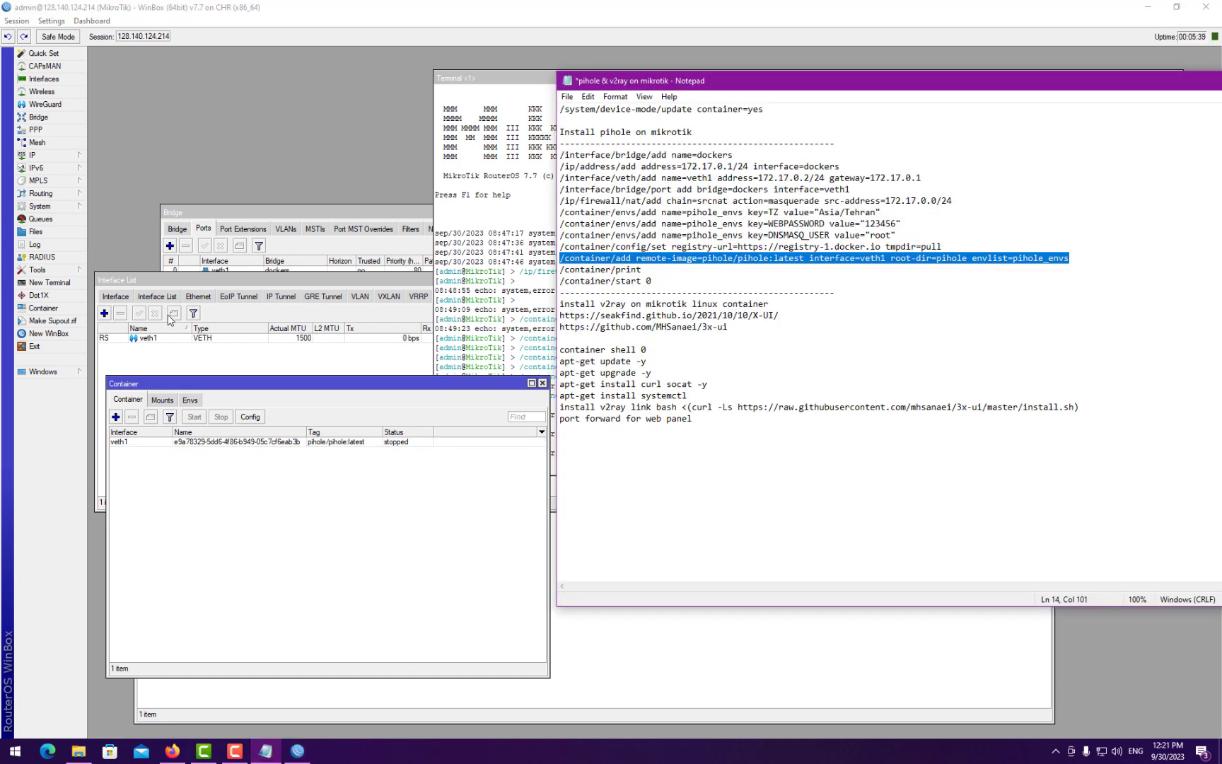
- Run /container/print in a second terminal to list the containers
left_click(49, 282)
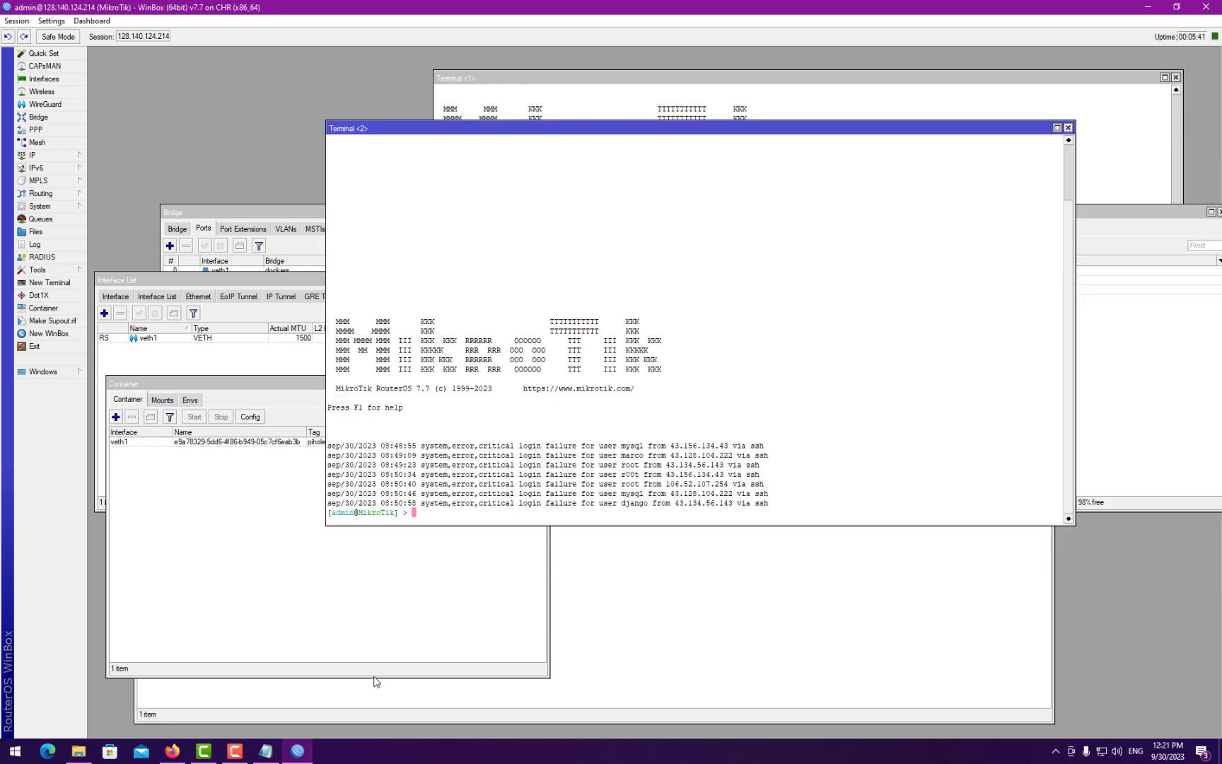
left_click(265, 751)
left_click_drag(645, 270, 546, 271)
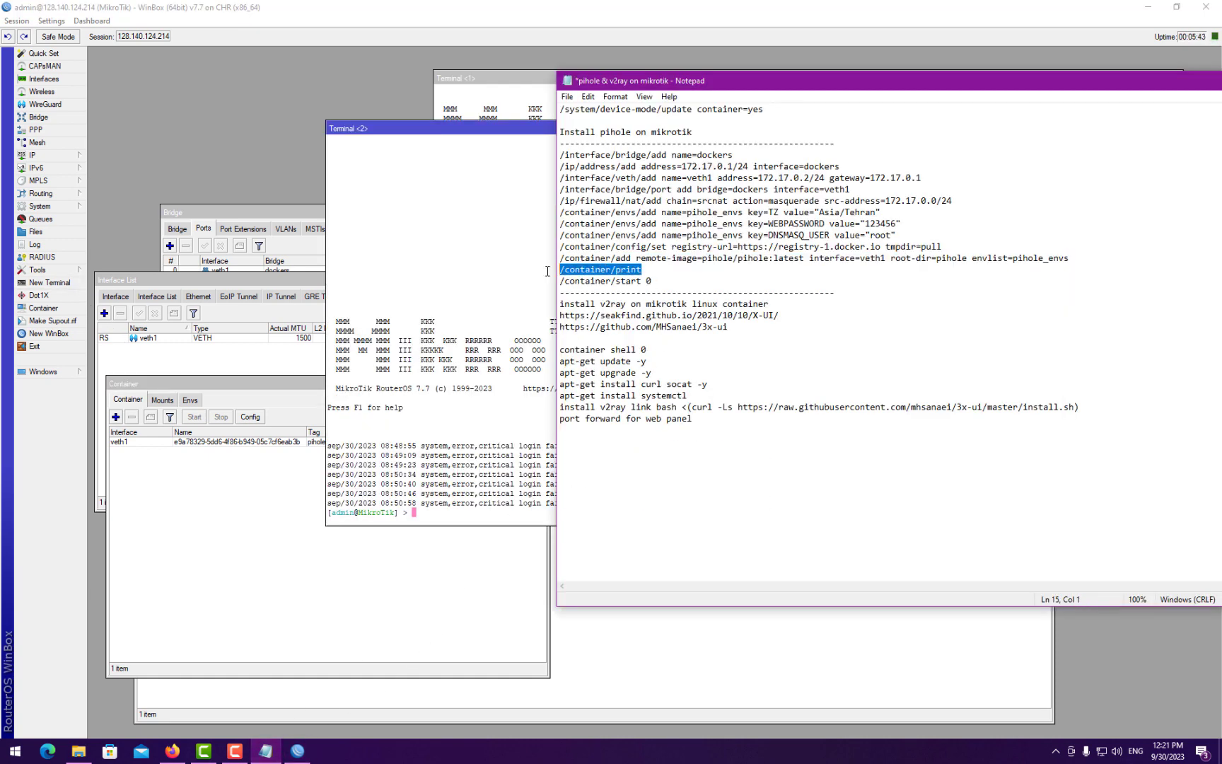
key("ctrl+c")
left_click(527, 304)
right_click(576, 364)
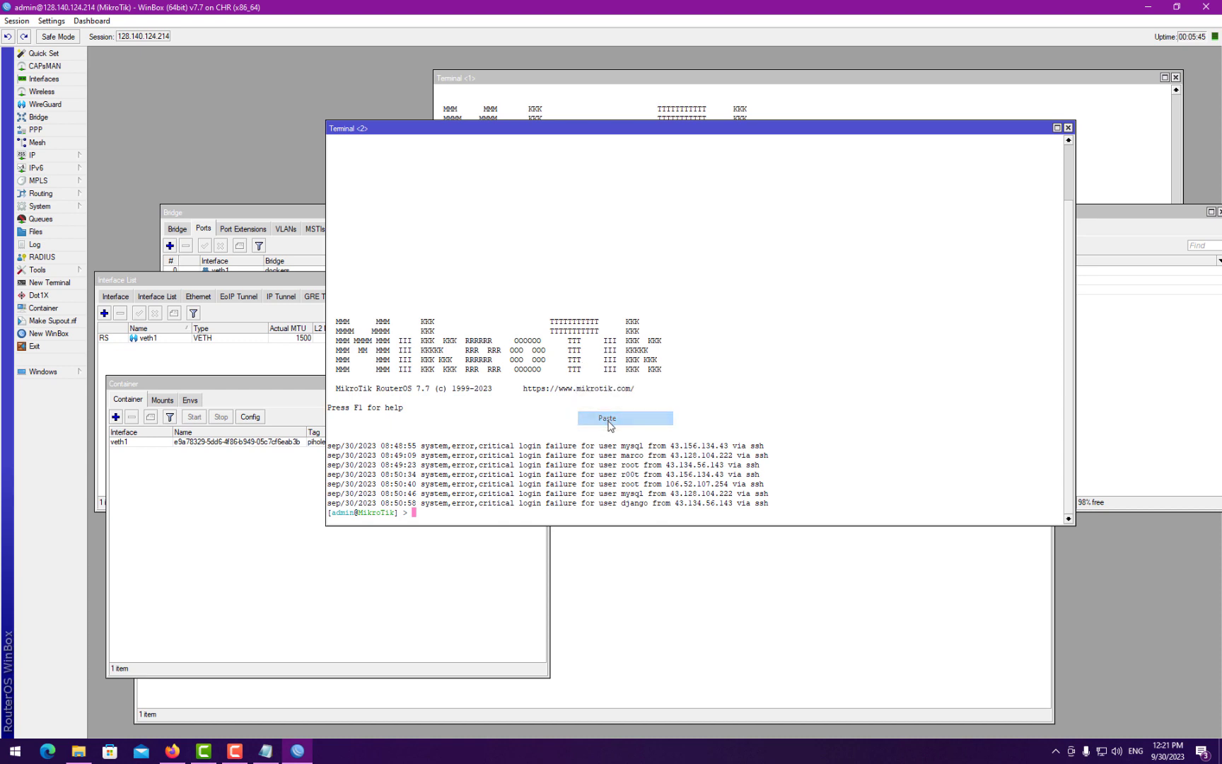
left_click(608, 416)
key("Return")
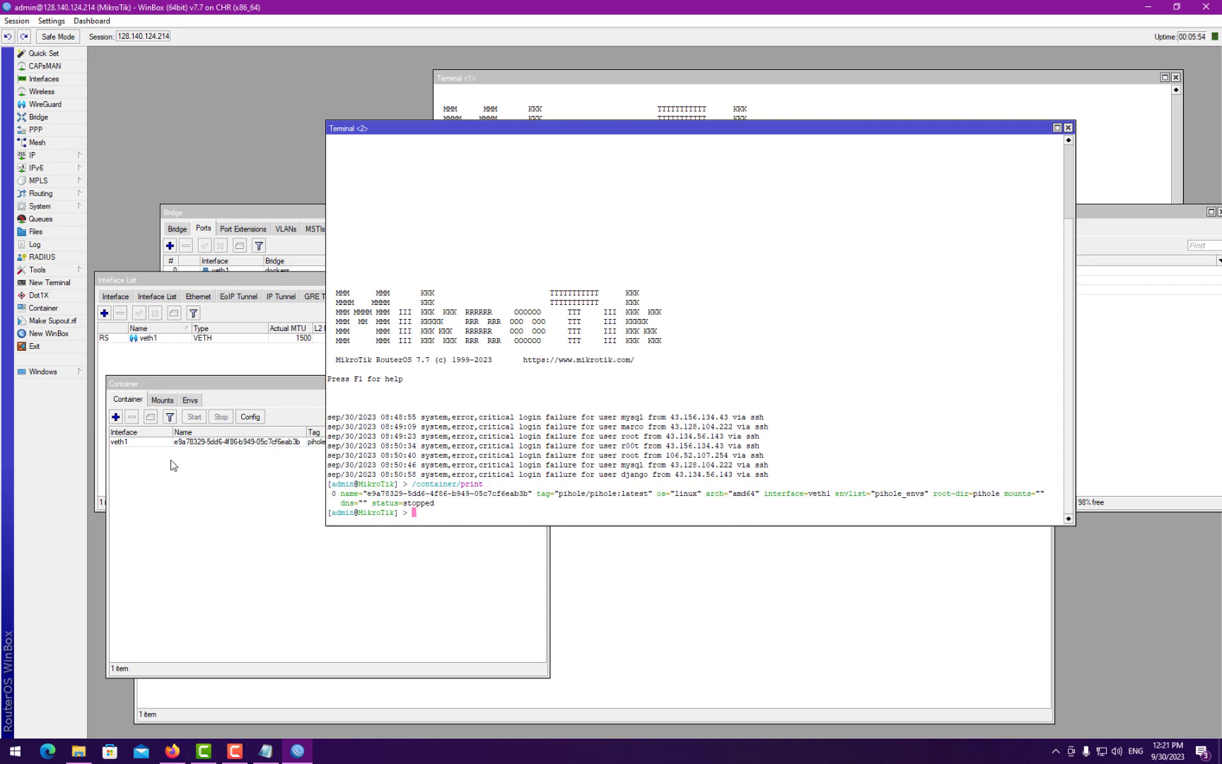
- Start the pihole/pihole:latest container on veth1
left_click(118, 442)
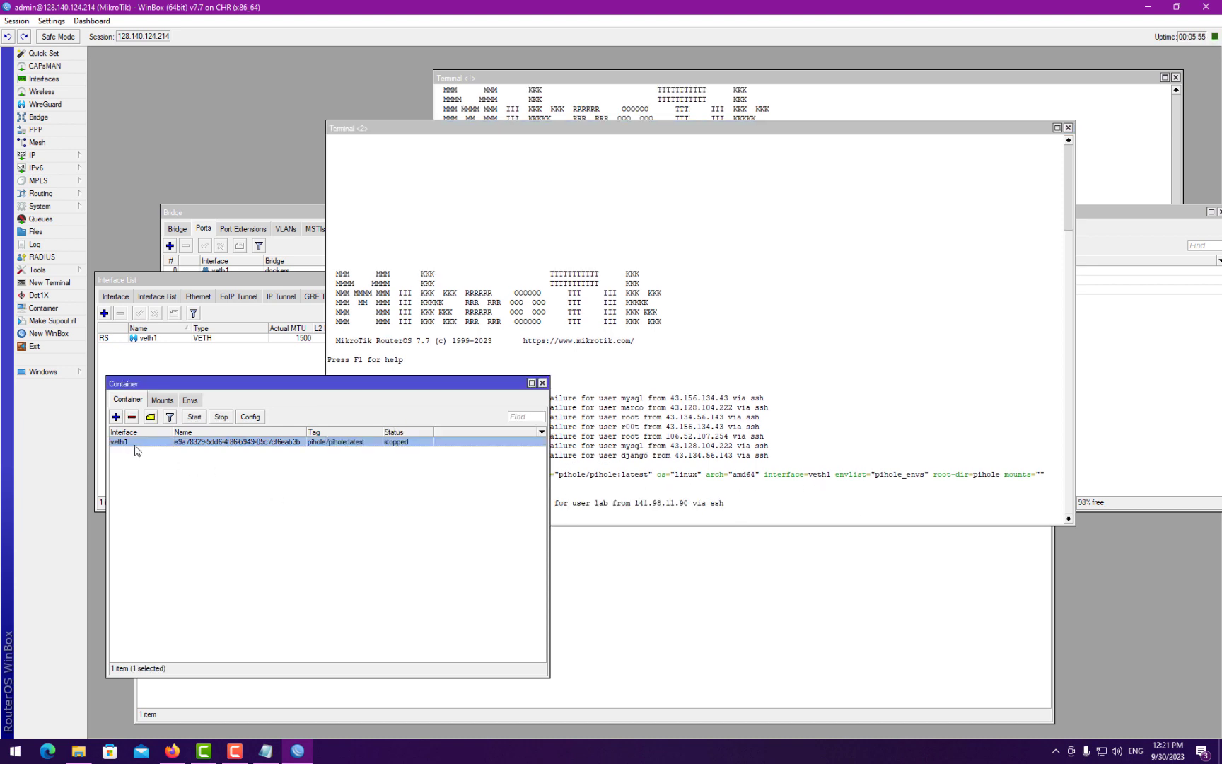
left_click(194, 417)
key("alt+Tab")
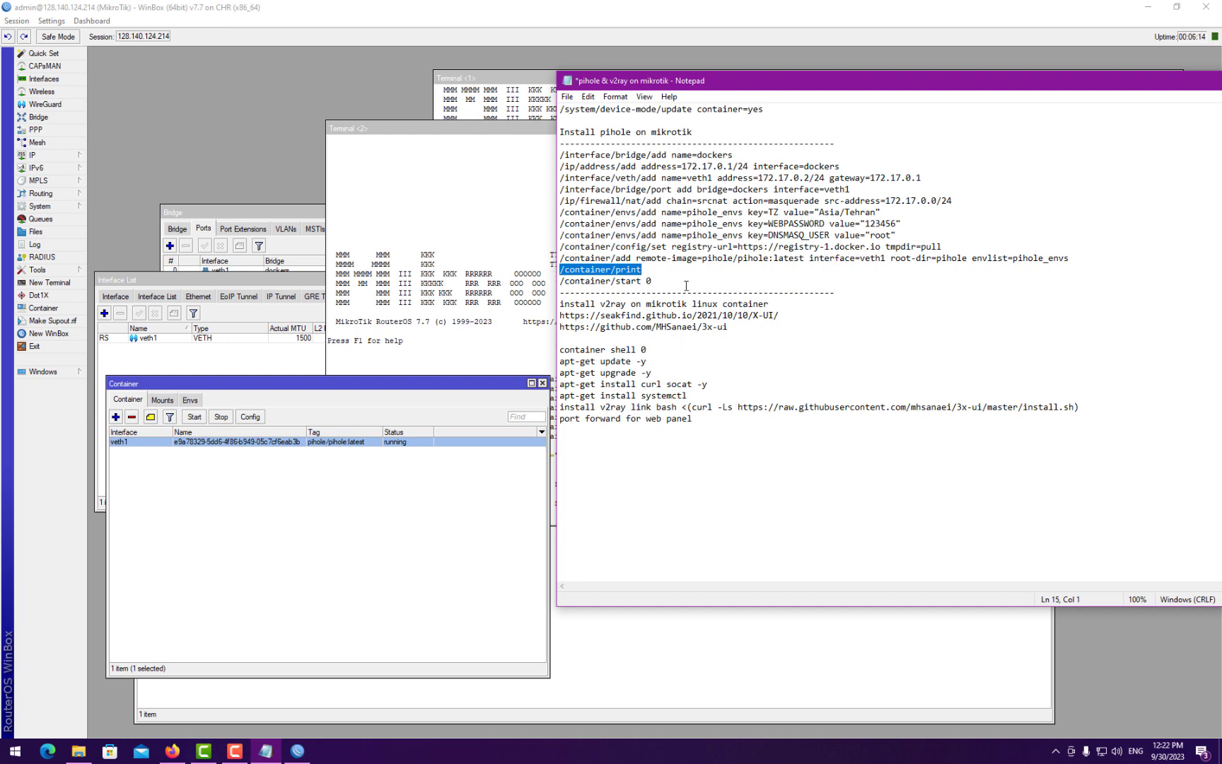
- Close the container list and enter the container's root shell with 'container shell 0'
left_click(542, 383)
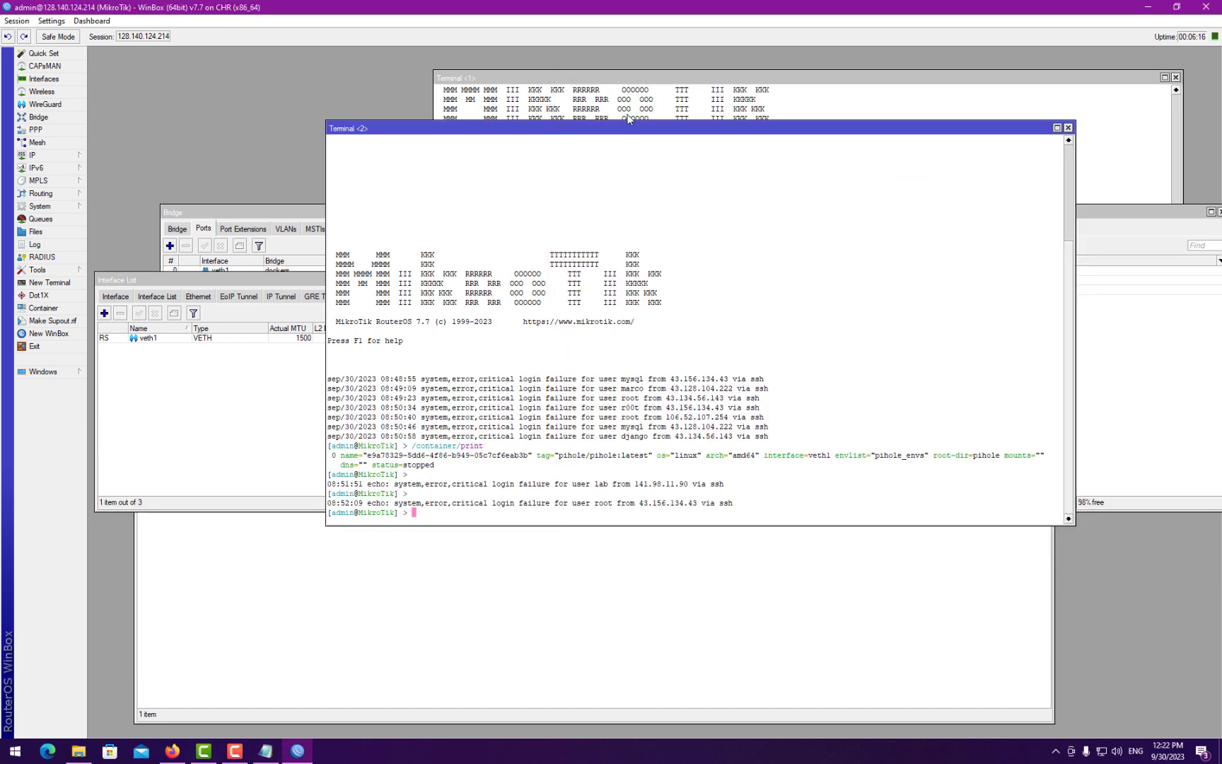
left_click_drag(617, 126, 408, 128)
left_click(265, 750)
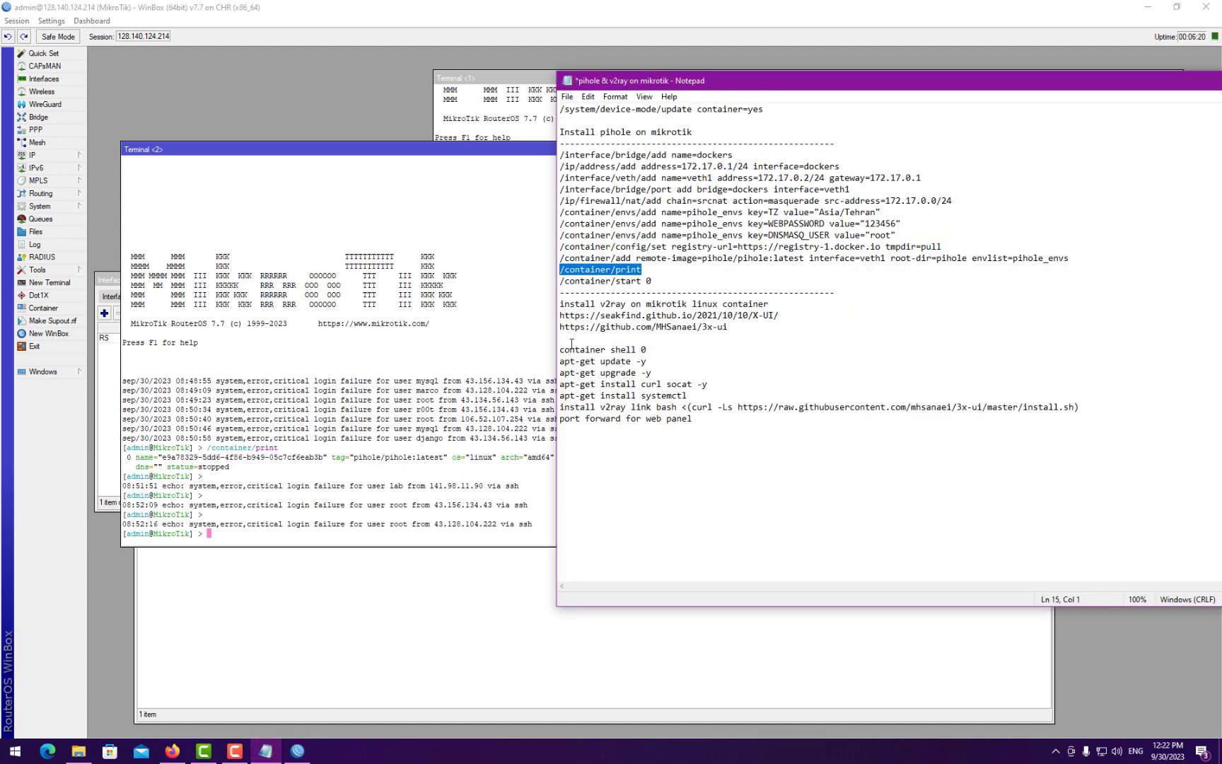
left_click_drag(562, 350, 645, 349)
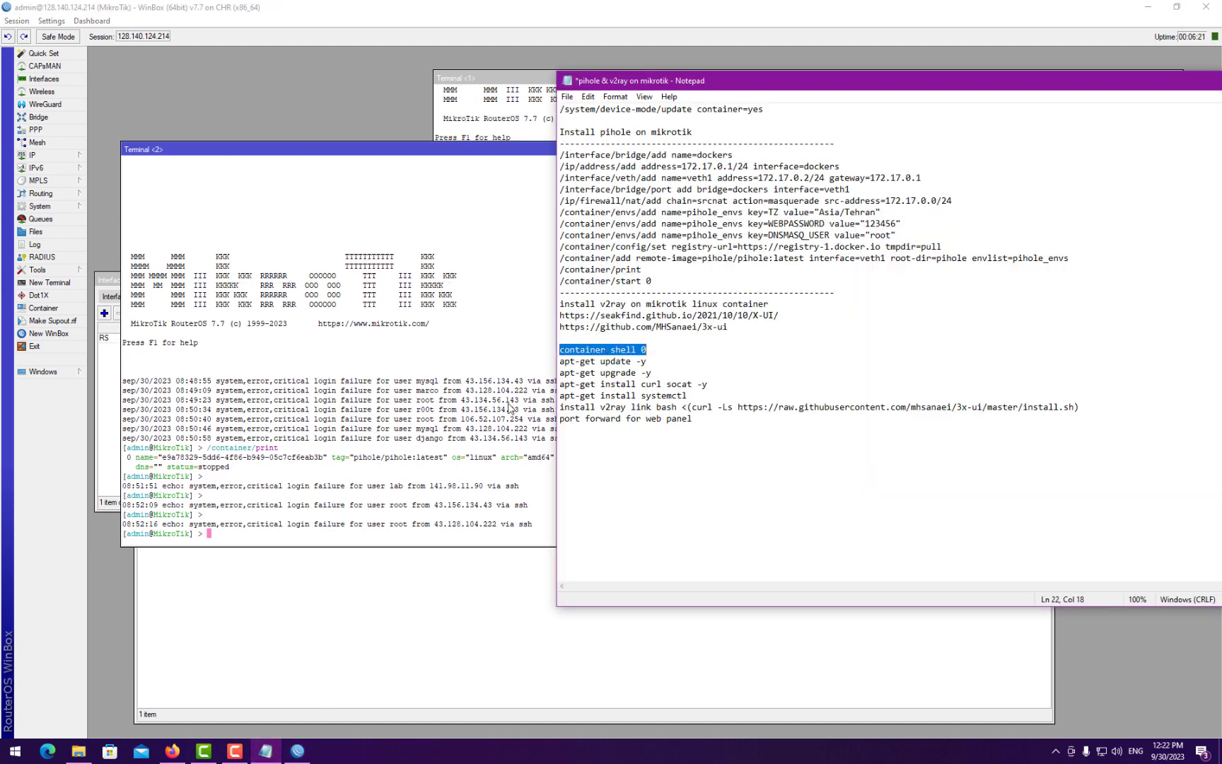
right_click(309, 441)
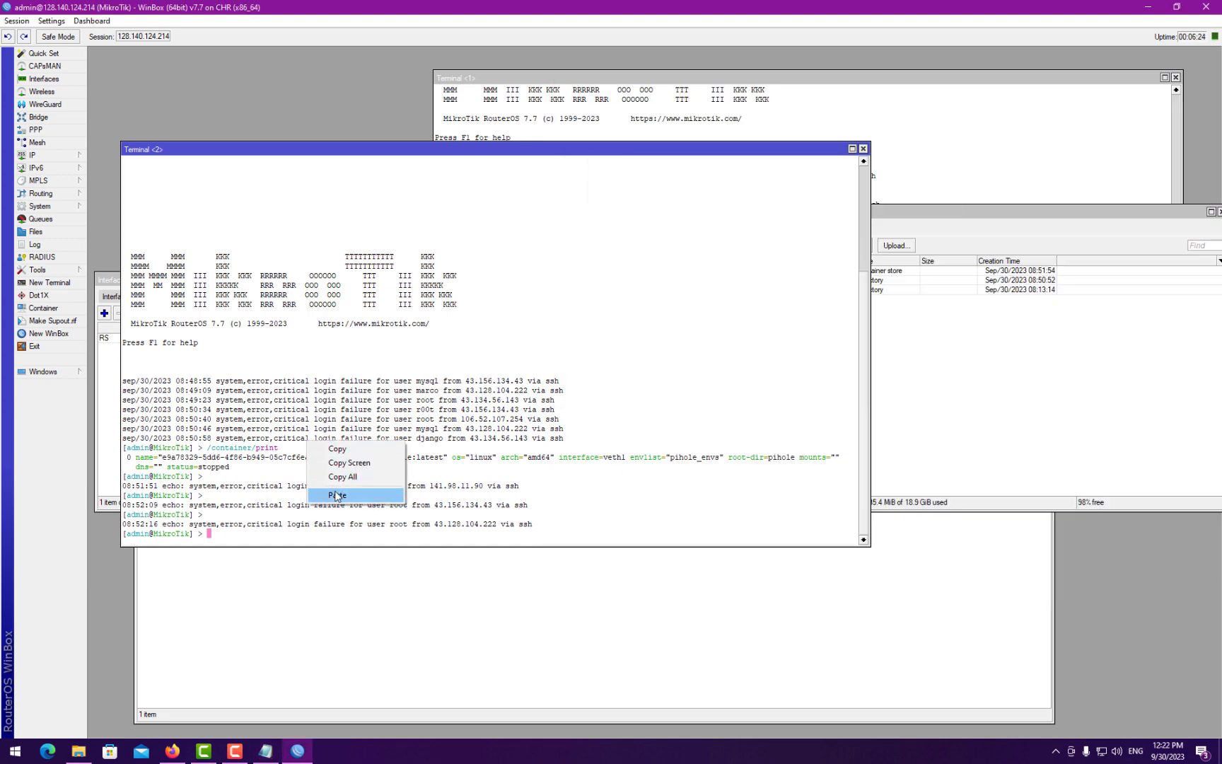
left_click(336, 495)
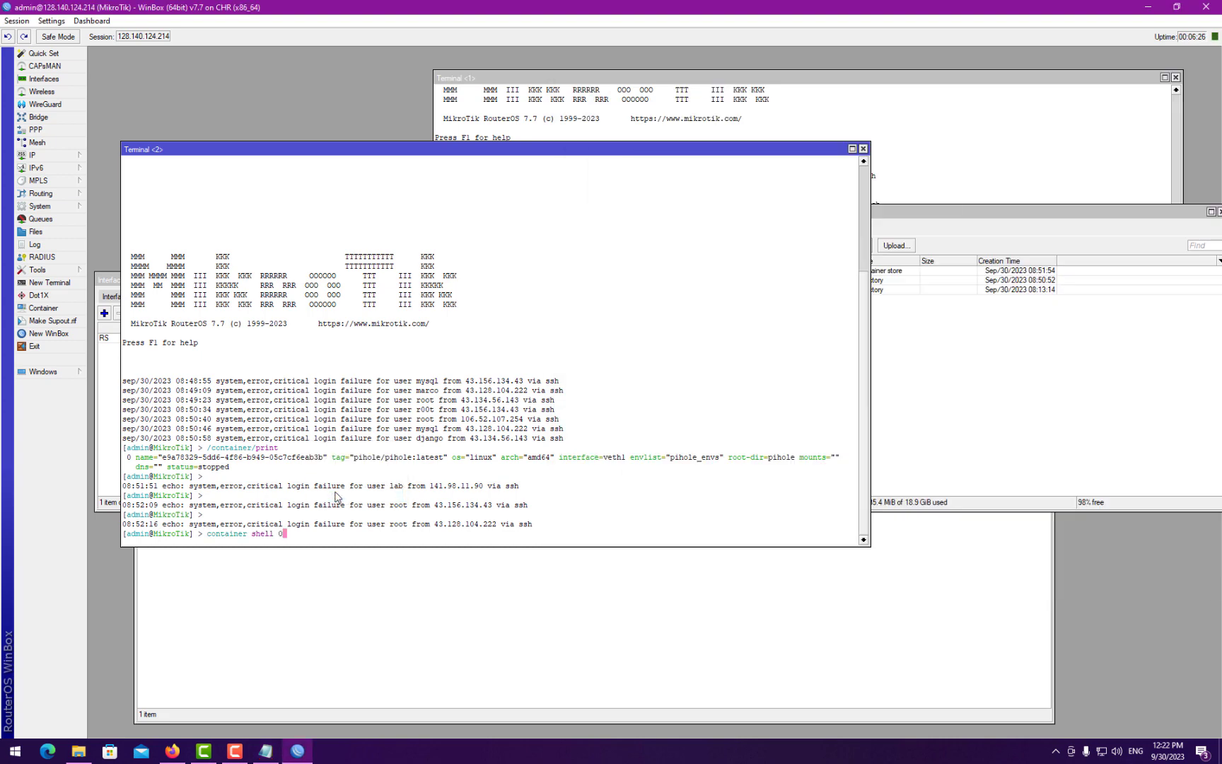
key("Return")
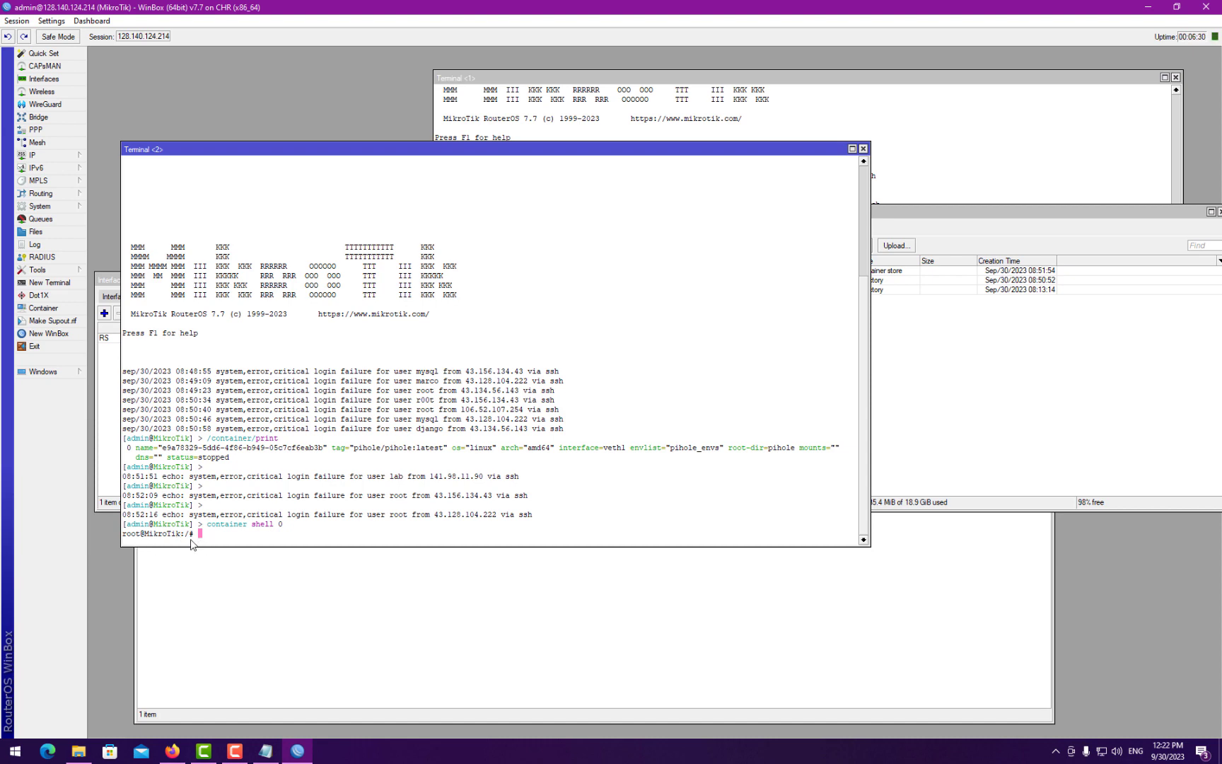
- Run 'apt-get update -y' inside the container shell
left_click(266, 750)
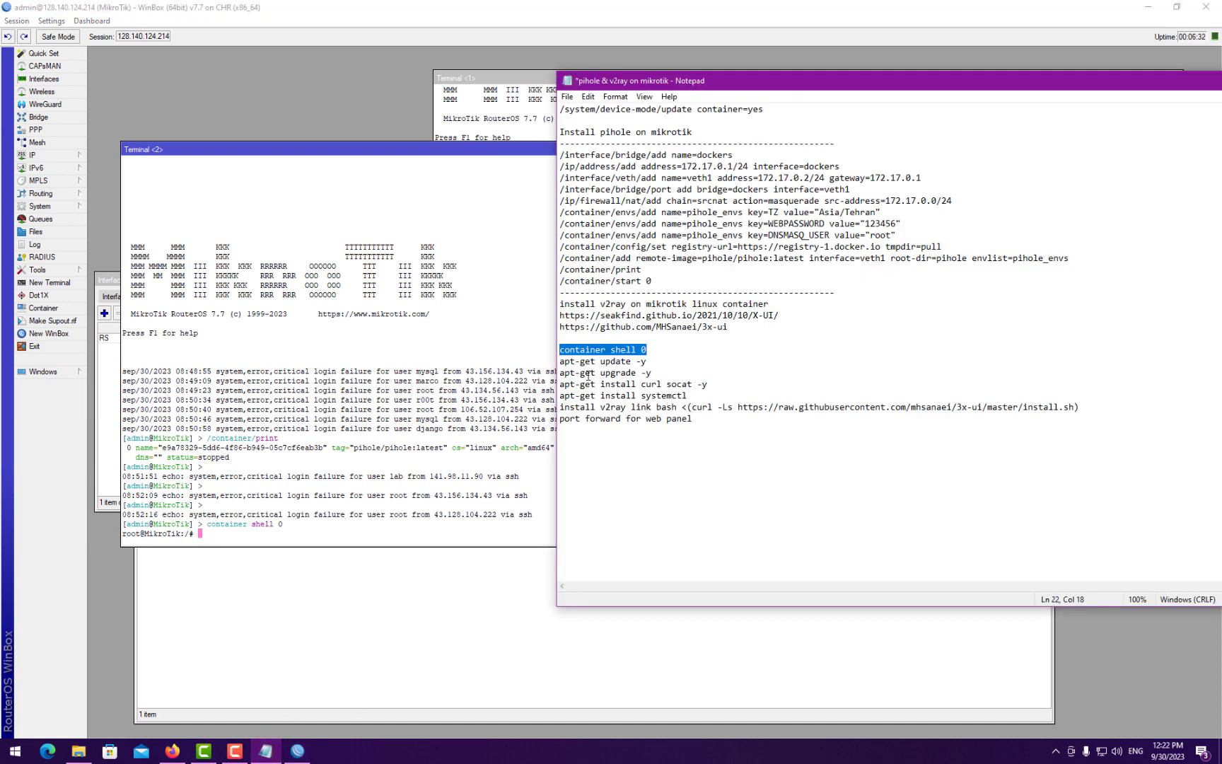
left_click_drag(560, 361, 654, 364)
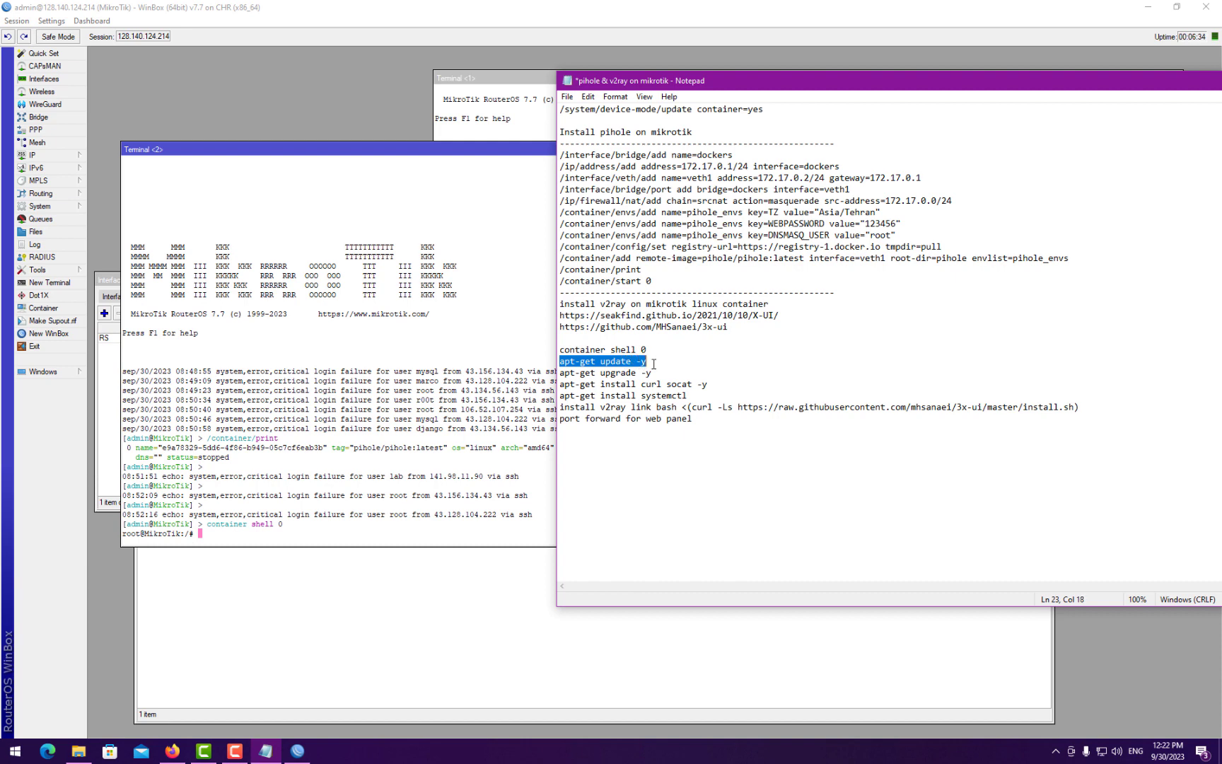
left_click(359, 447)
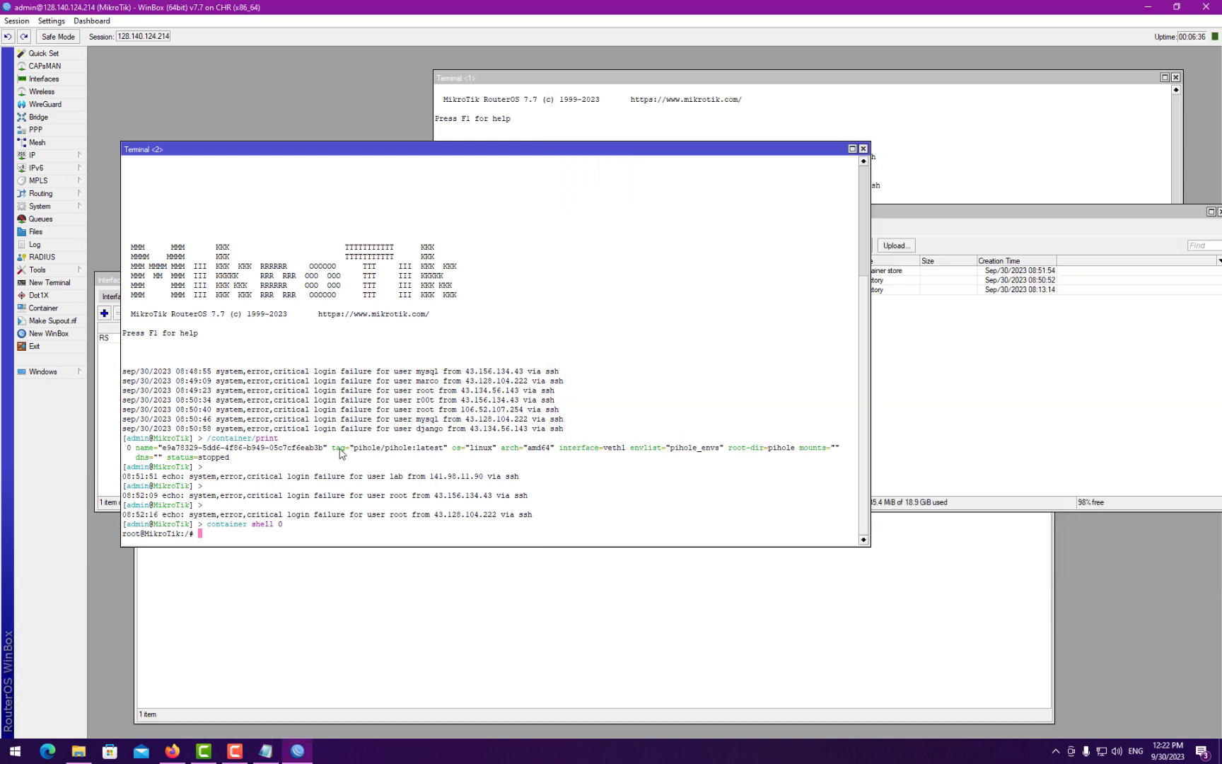
right_click(323, 452)
left_click(357, 508)
key("Return")
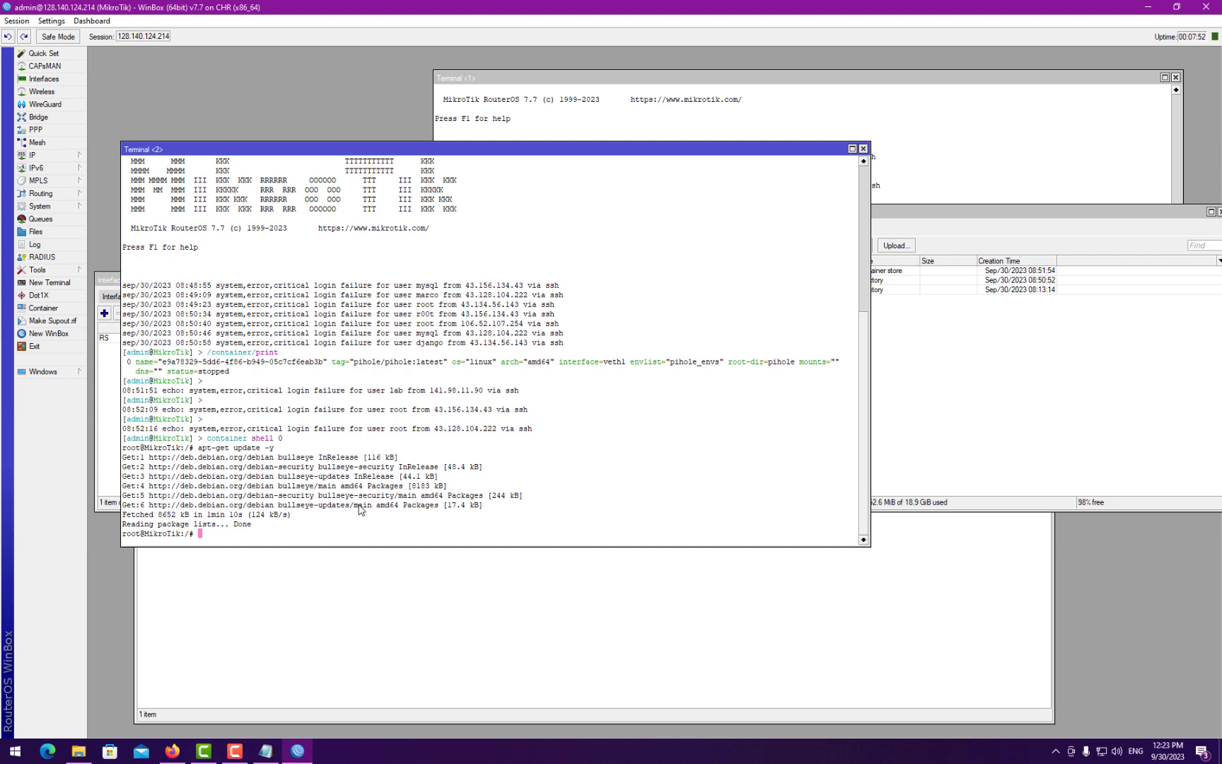
- Run 'apt-get upgrade -y' in the container shell
left_click(266, 753)
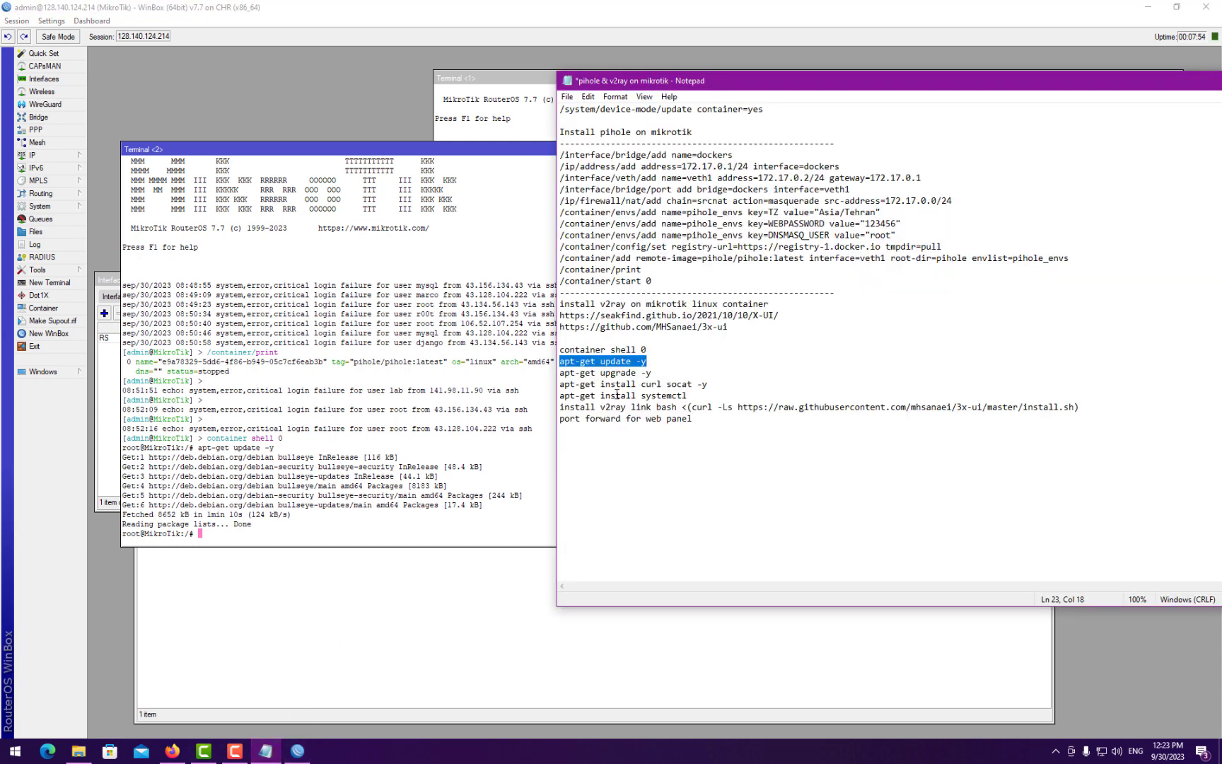
left_click_drag(560, 373, 655, 372)
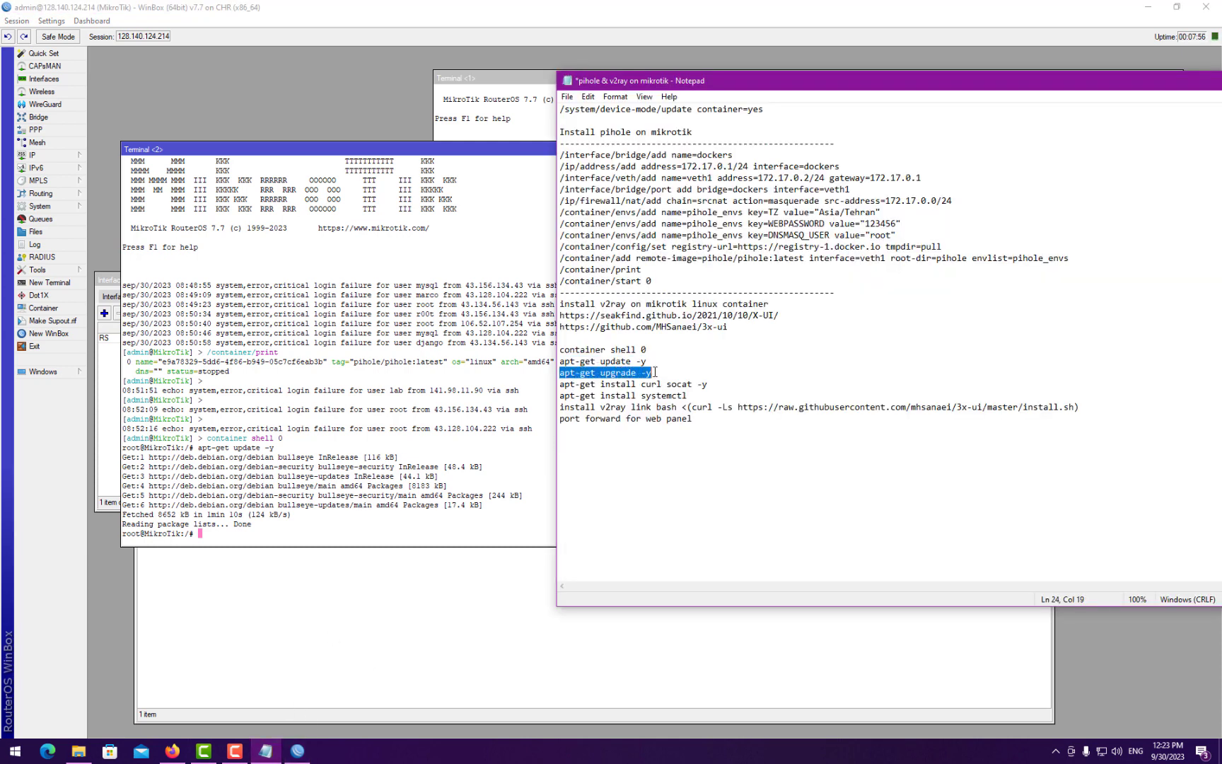
left_click(433, 469)
right_click(340, 474)
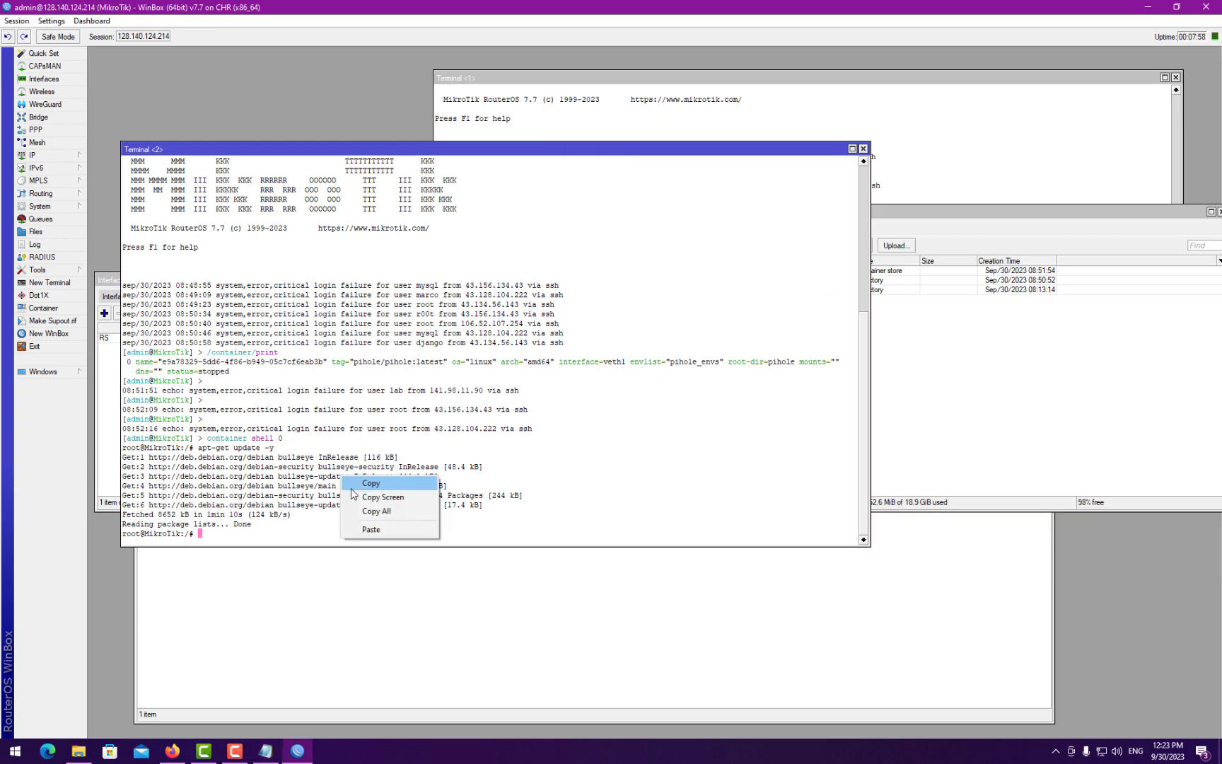
left_click(361, 534)
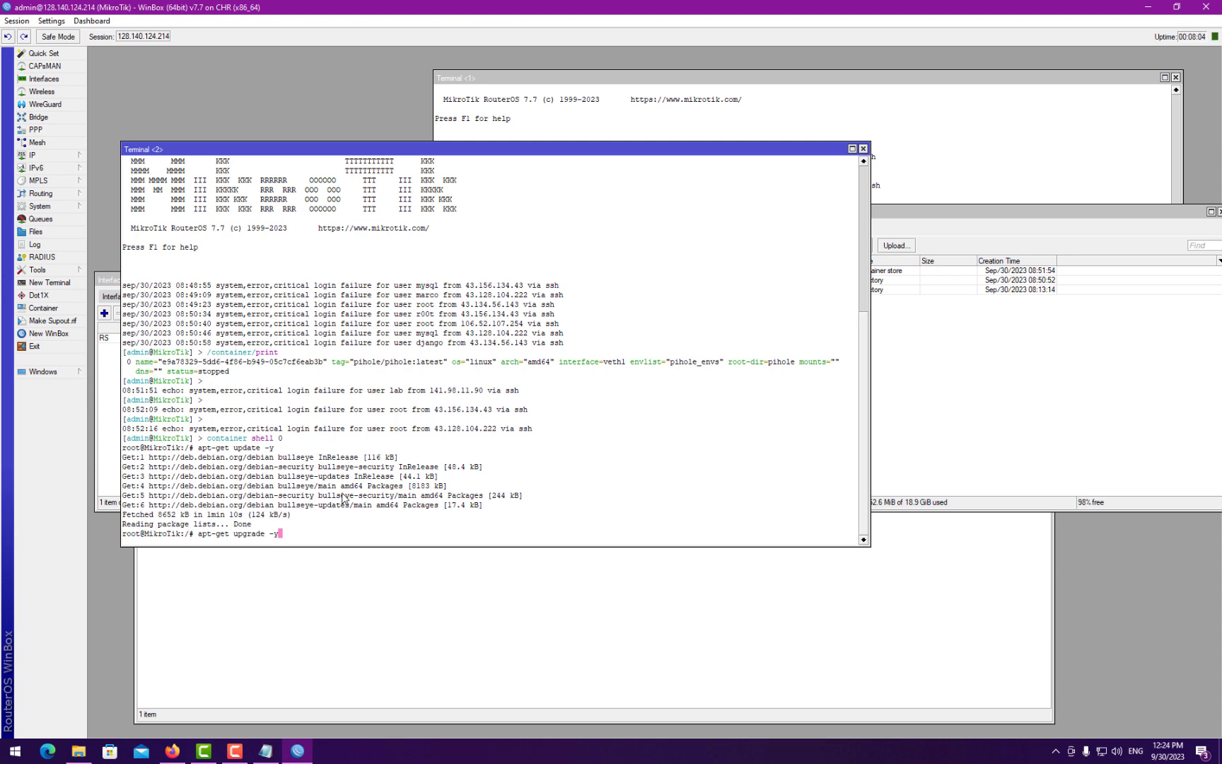
key("Return")
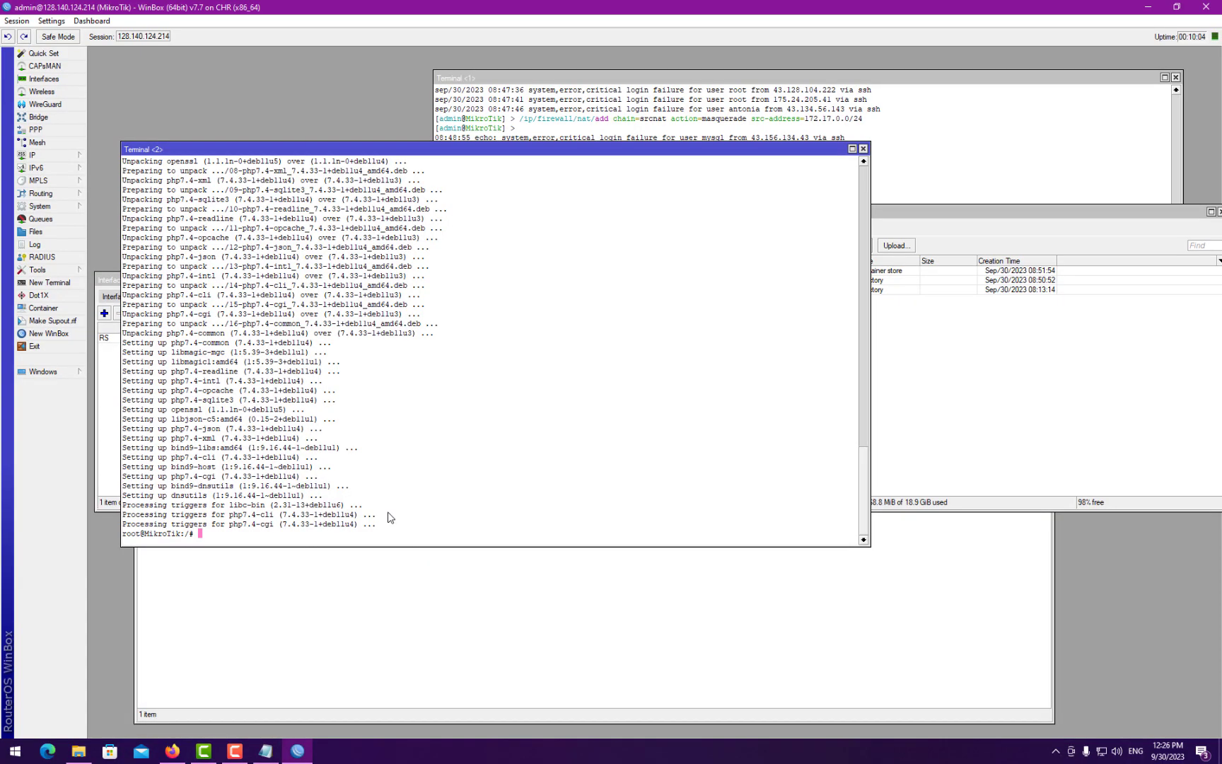
- Install curl and socat with 'apt-get install curl socat -y'
left_click(265, 751)
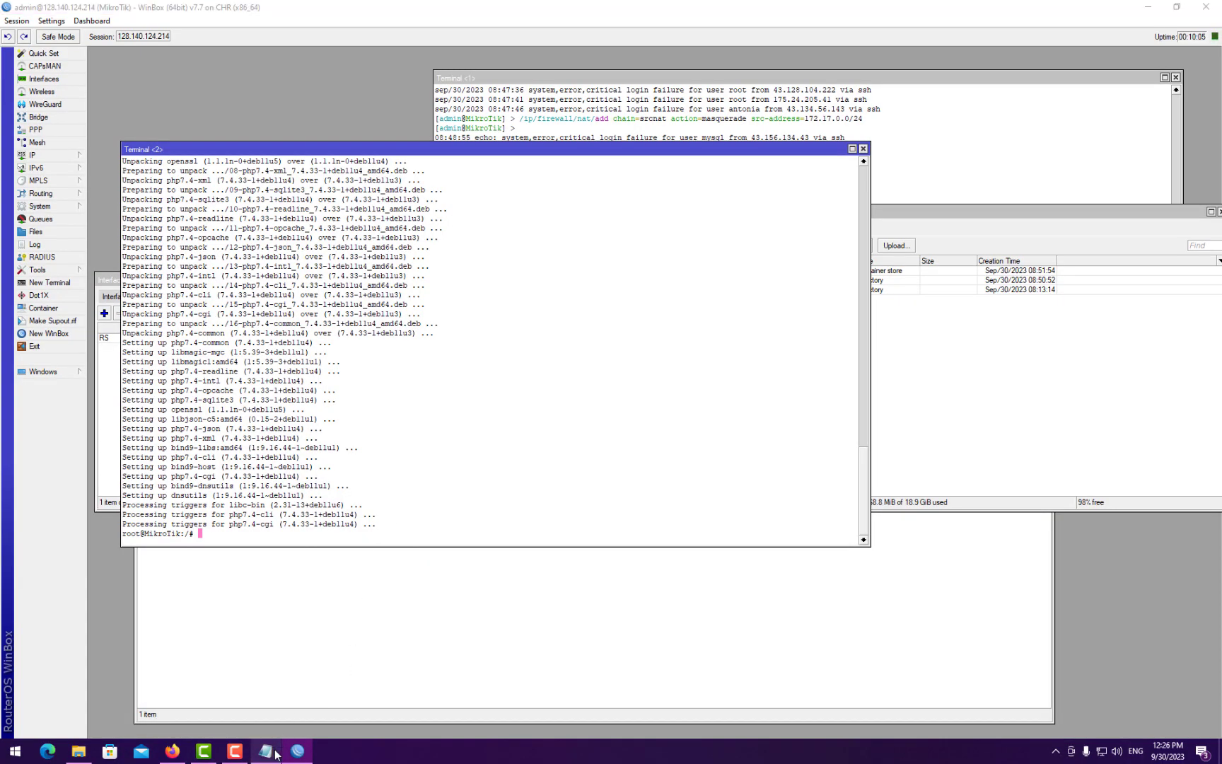
left_click_drag(559, 385, 712, 384)
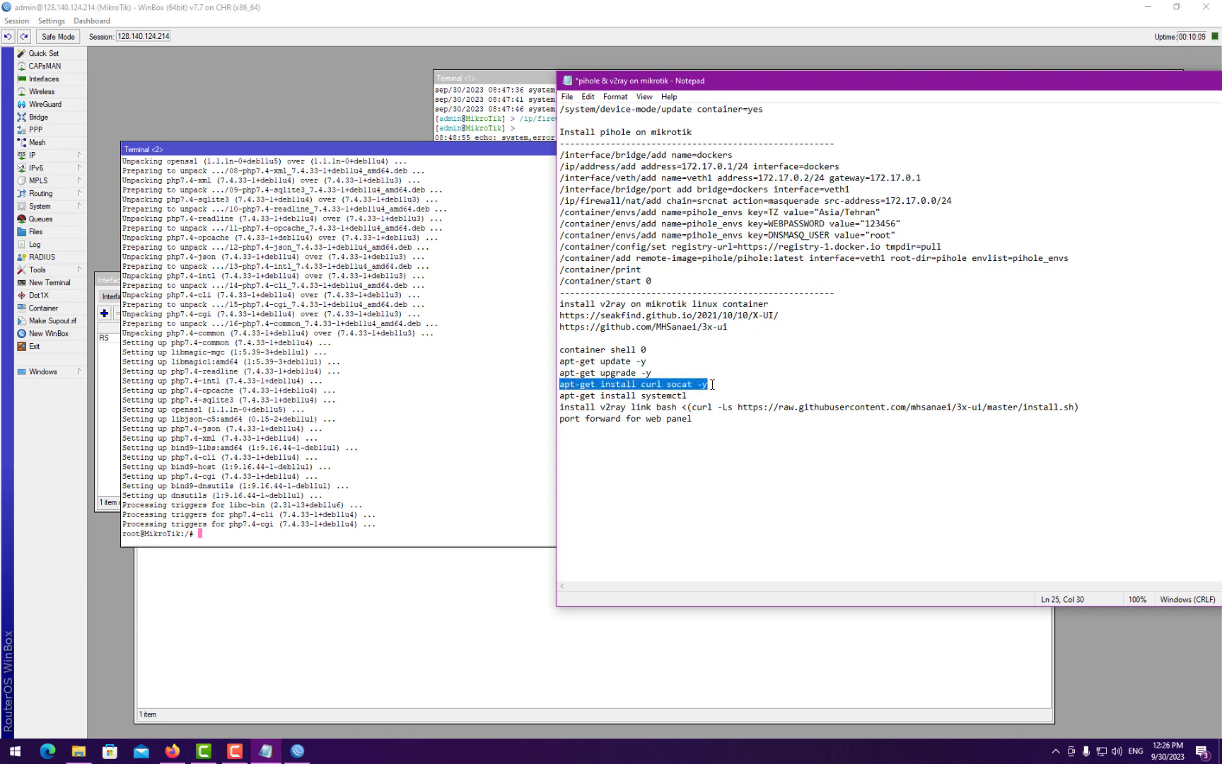
right_click(696, 384)
left_click(742, 422)
left_click(383, 465)
right_click(346, 454)
left_click(380, 512)
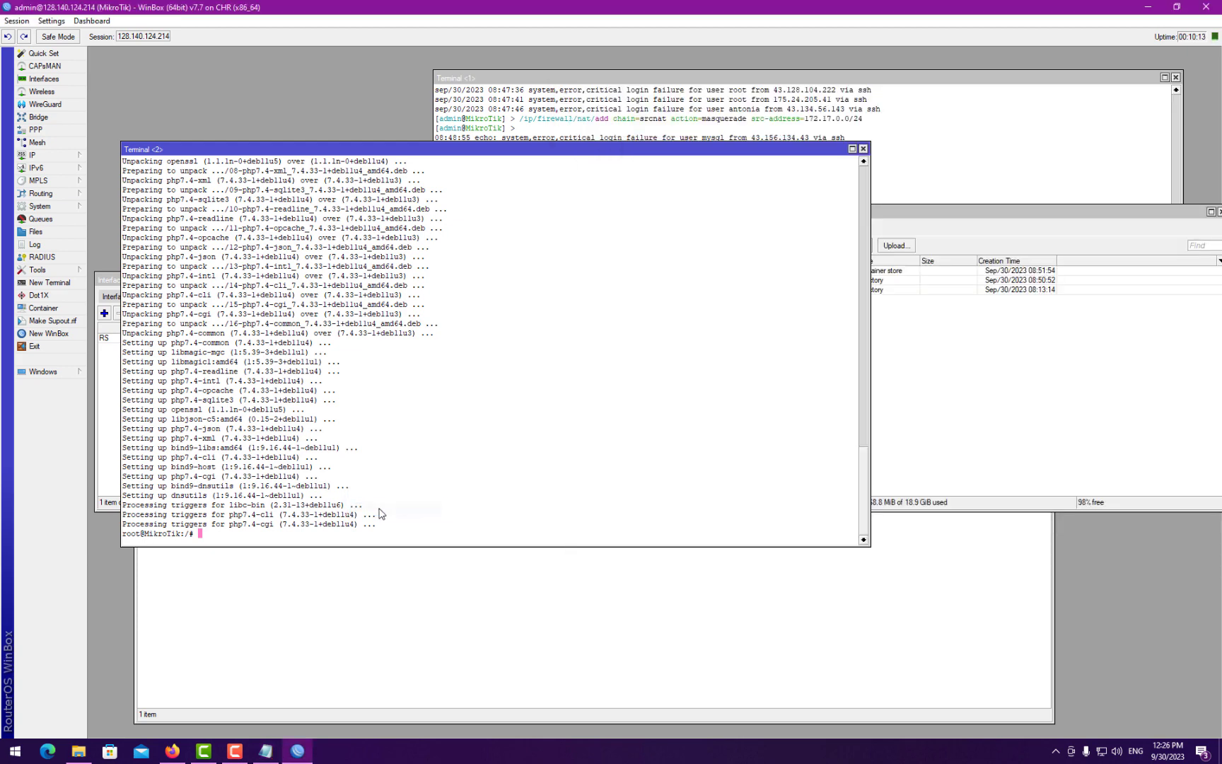
key("Return")
- Install systemctl with 'apt-get install systemctl', confirming the prompt
key("alt+Tab")
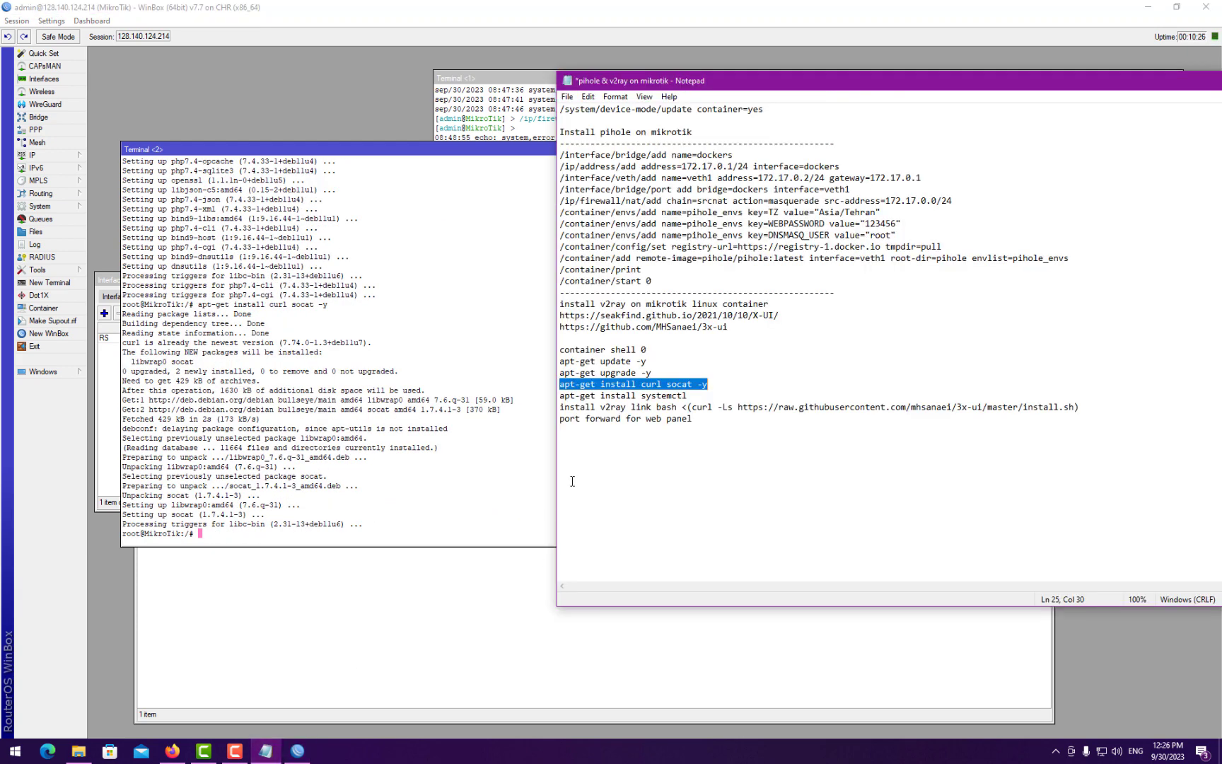
left_click_drag(561, 396, 696, 393)
left_click(443, 448)
right_click(368, 451)
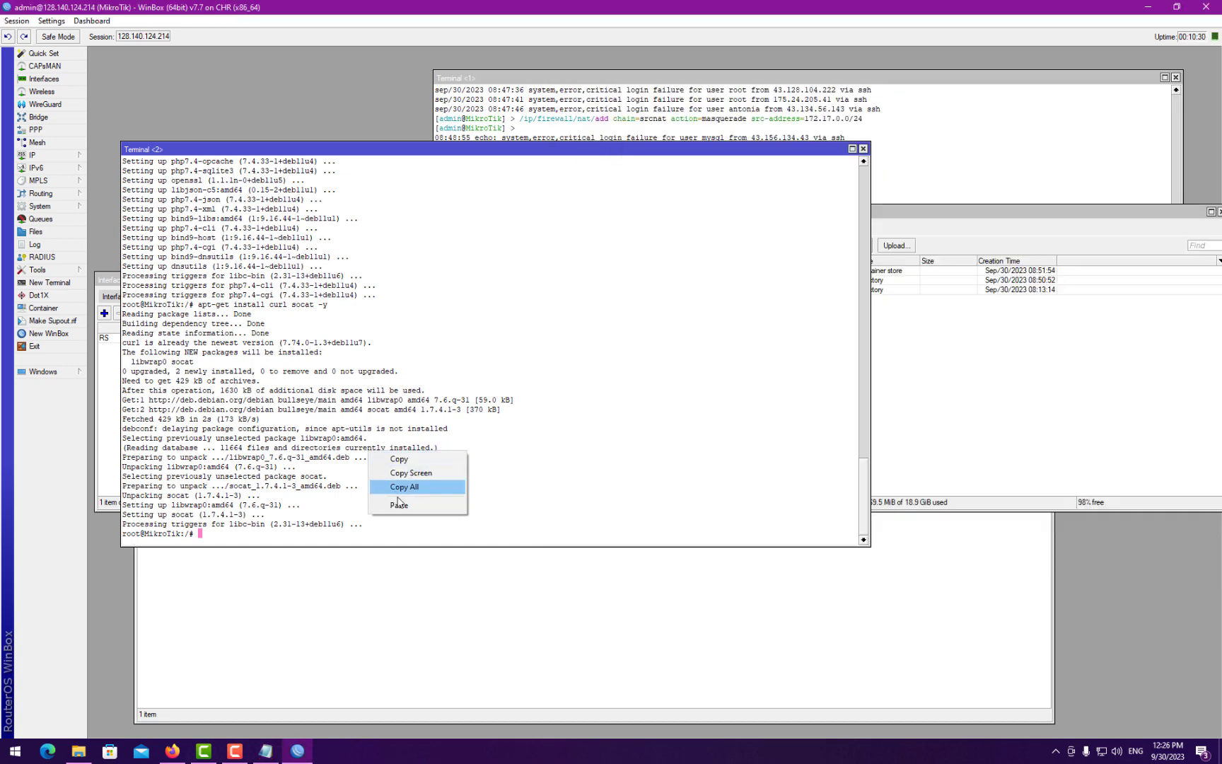
left_click(403, 506)
key("Return")
key("Return")
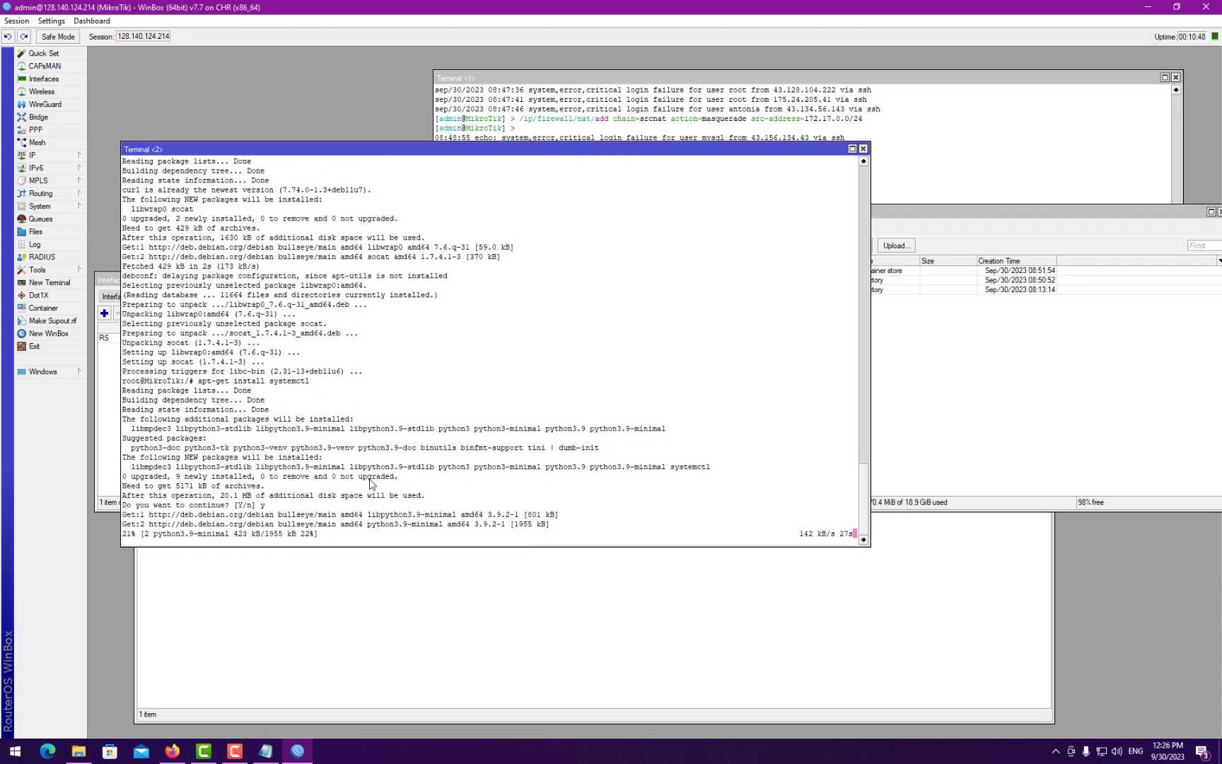
left_click(266, 750)
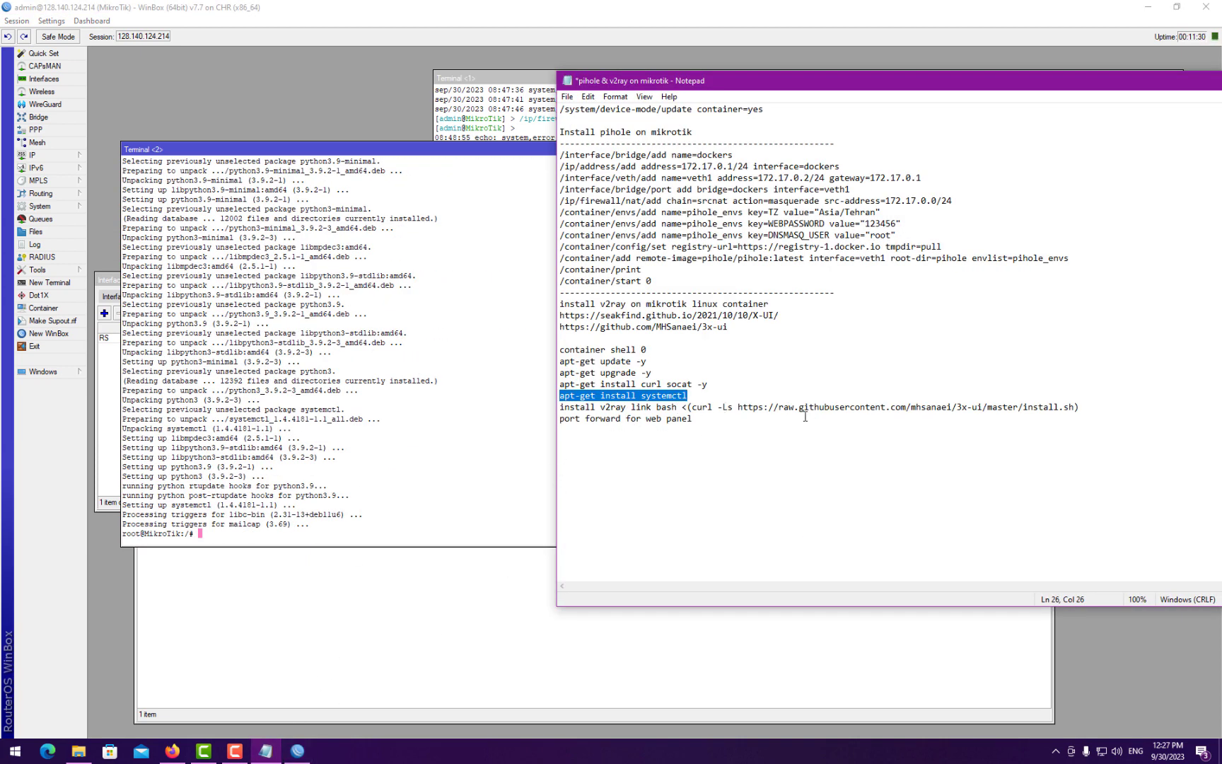
- Copy the 3x-ui install.sh curl command from Notepad and run it in the container terminal
left_click(657, 408)
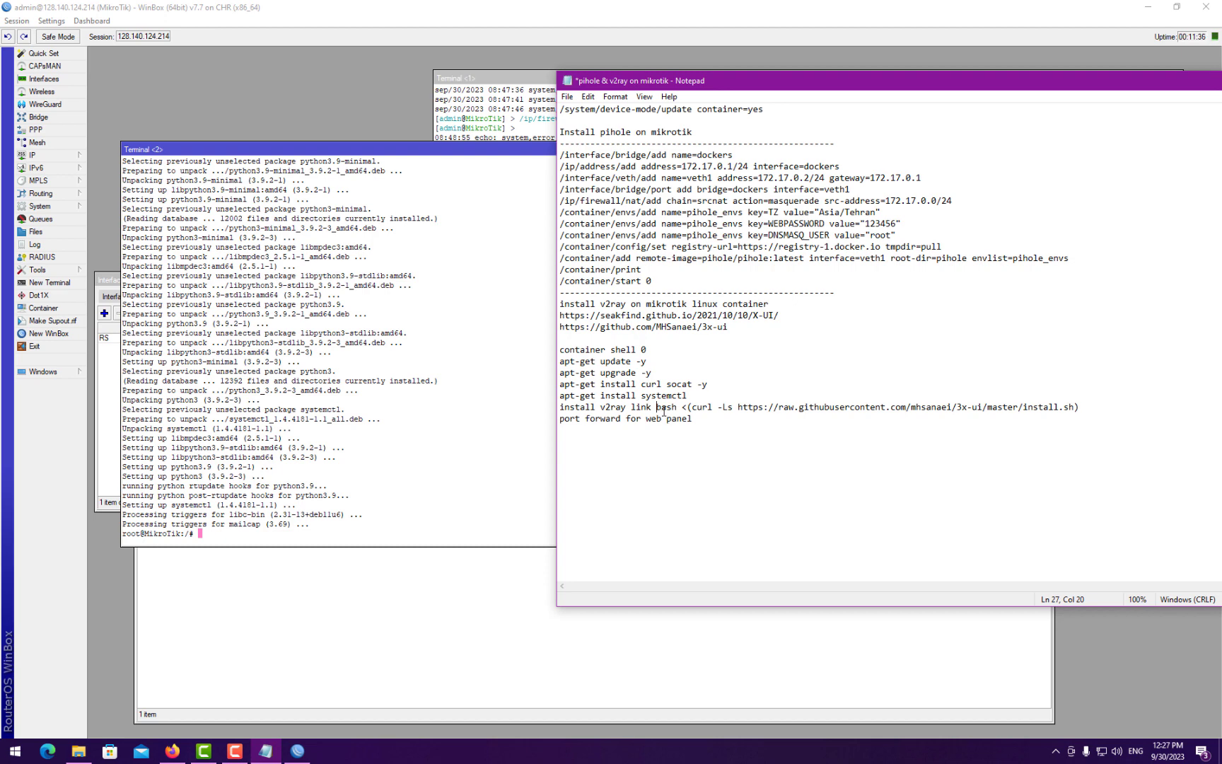
left_click_drag(664, 408, 1082, 408)
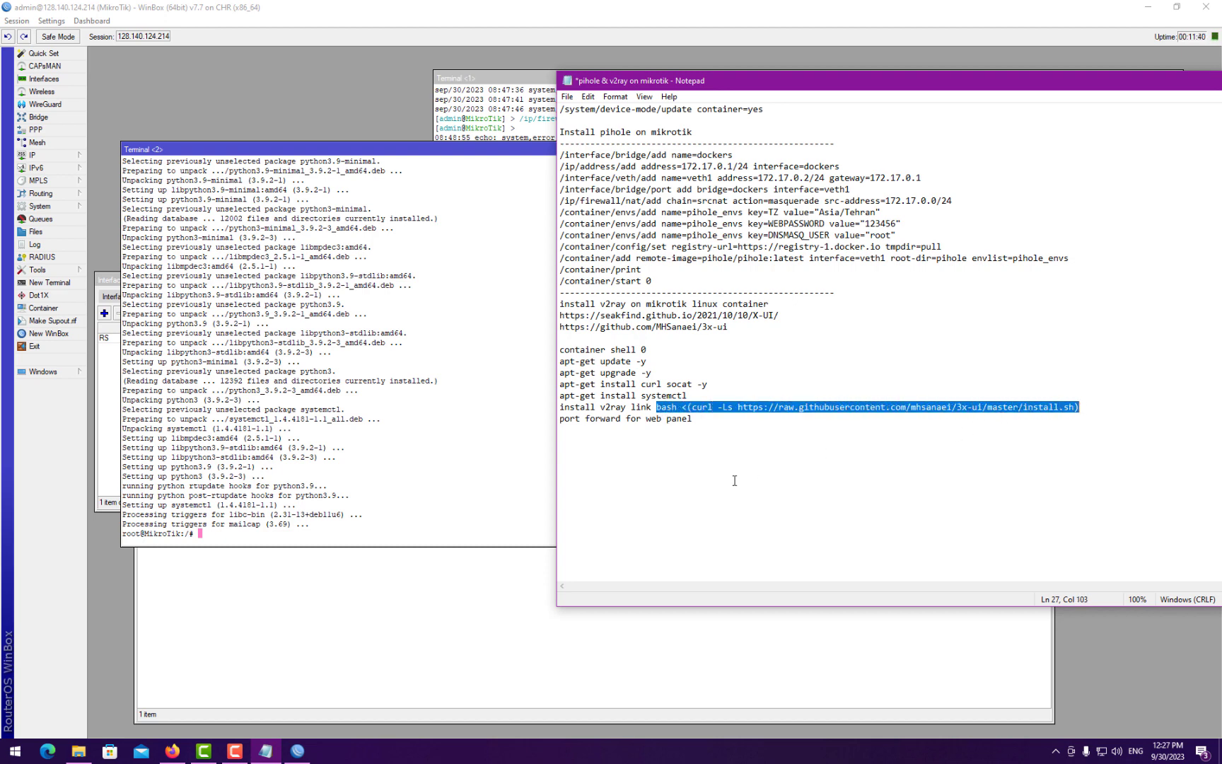
left_click(517, 485)
right_click(357, 466)
left_click(406, 521)
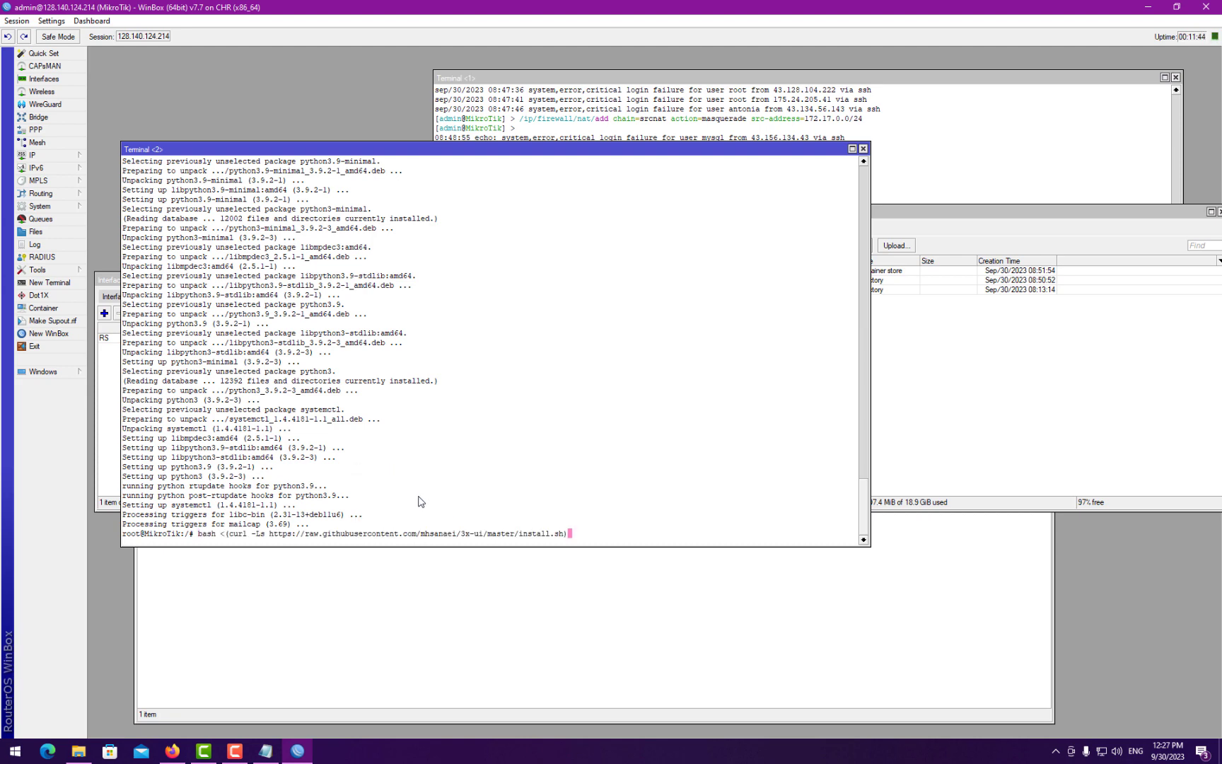
key("Return")
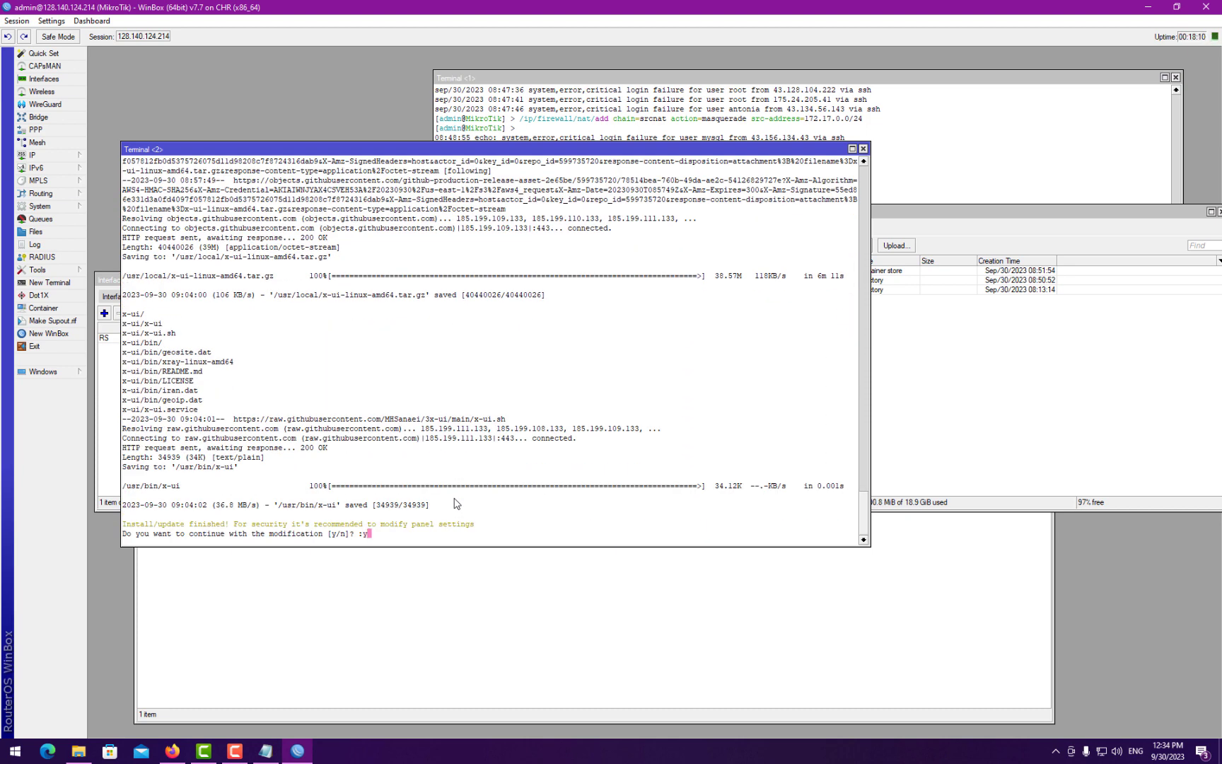
- Agree to modify panel settings, then set the panel username, password and port 2053
key("Return")
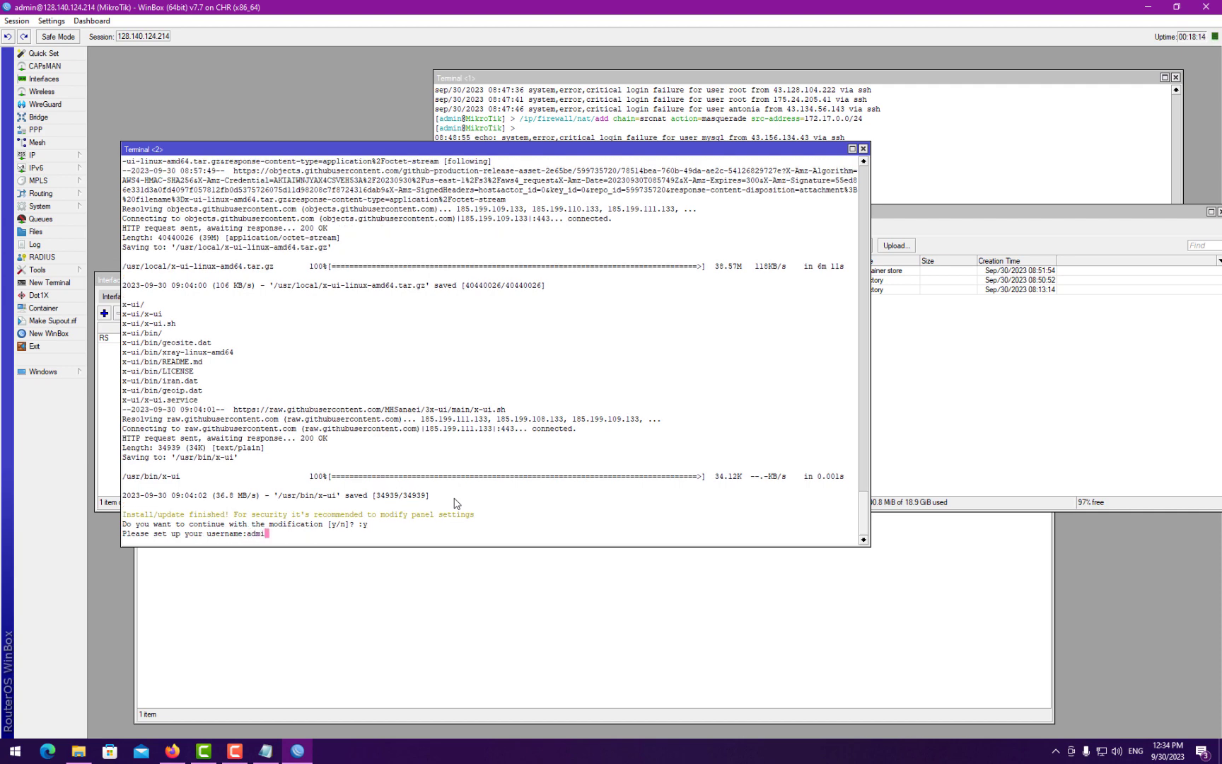
key("Return")
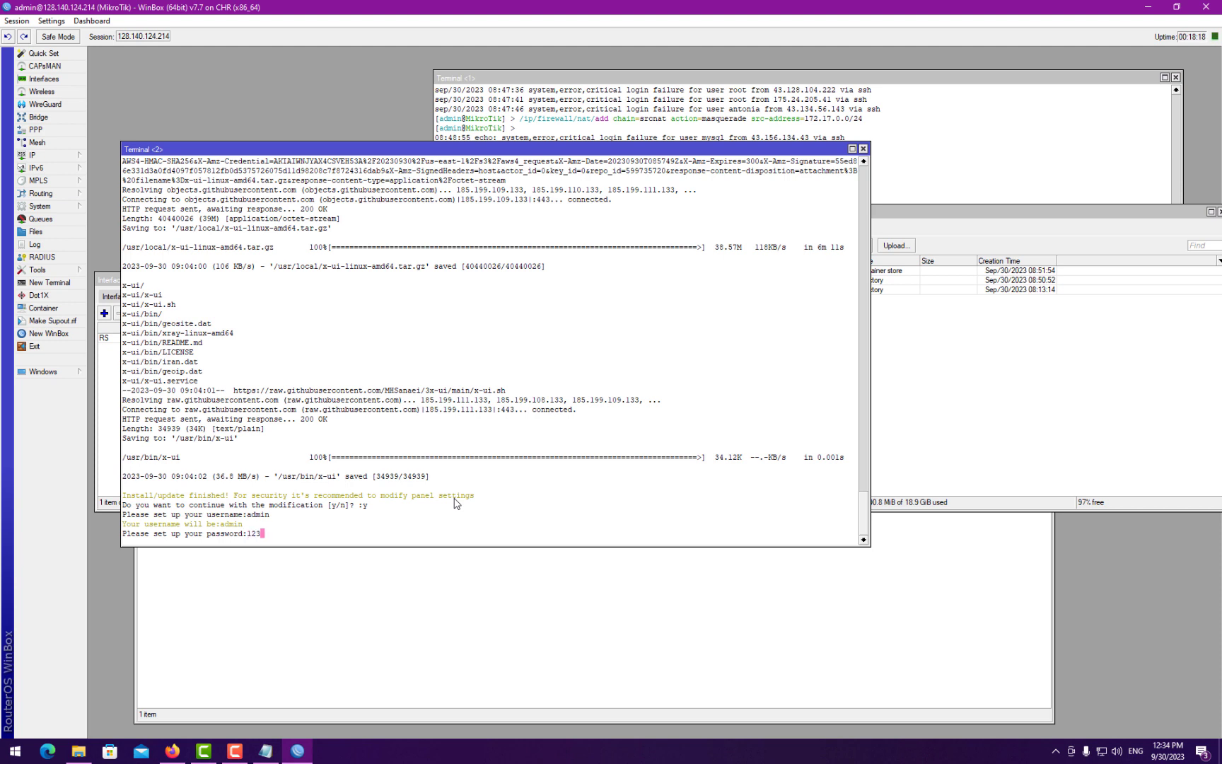
type("123")
key("Return")
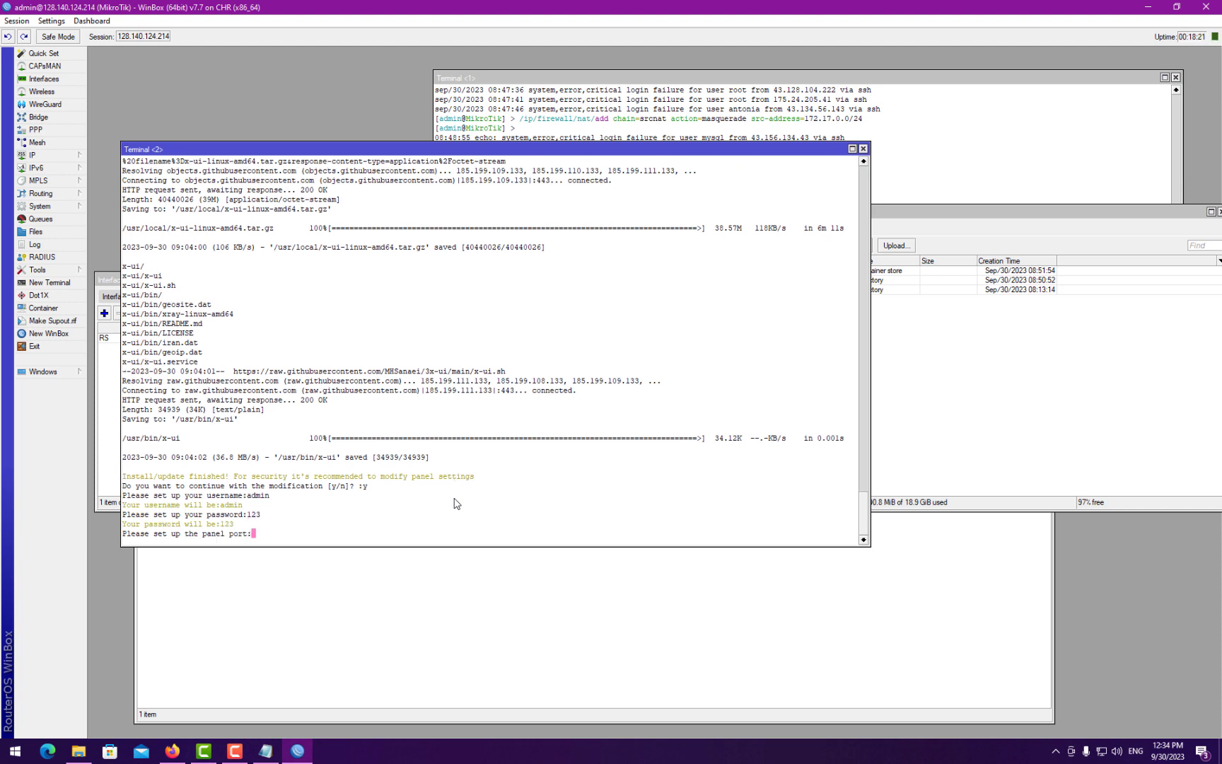
type("2053")
key("Return")
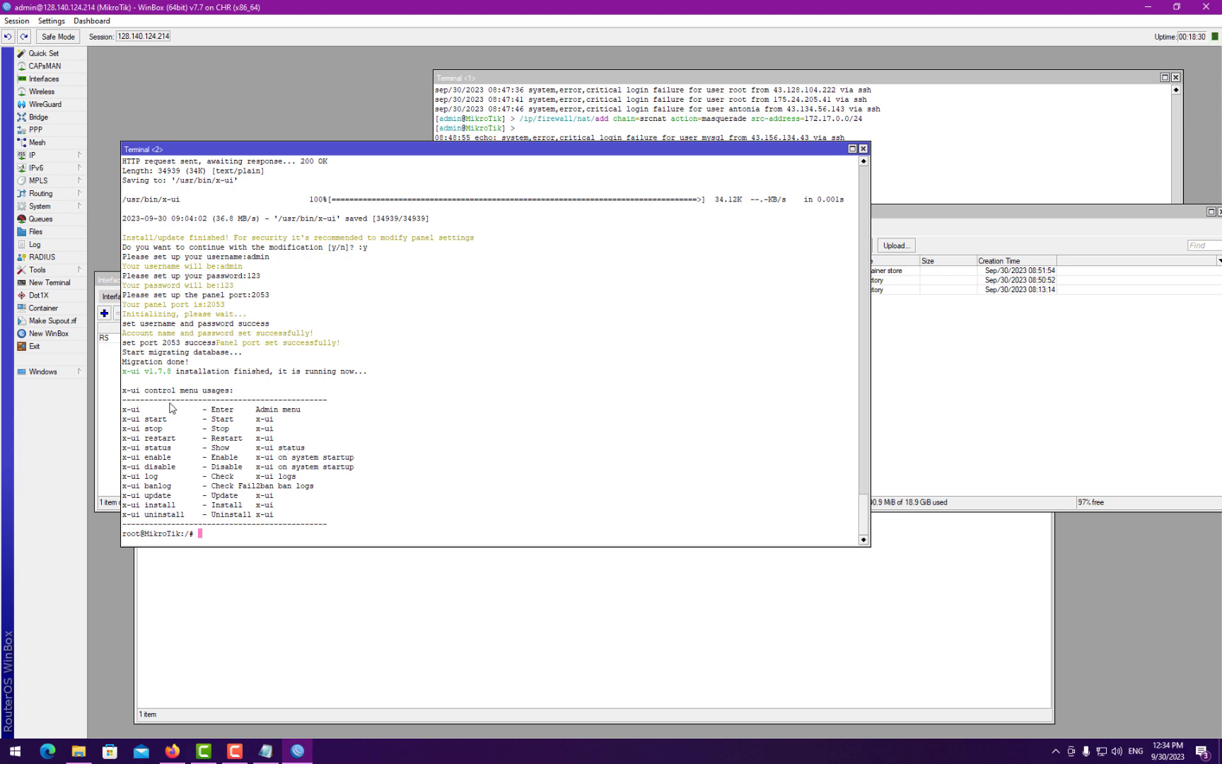
- In IP > Firewall > NAT, add a masquerade rule with no source address and move it above the 172.17.0.0 rule
left_click(60, 153)
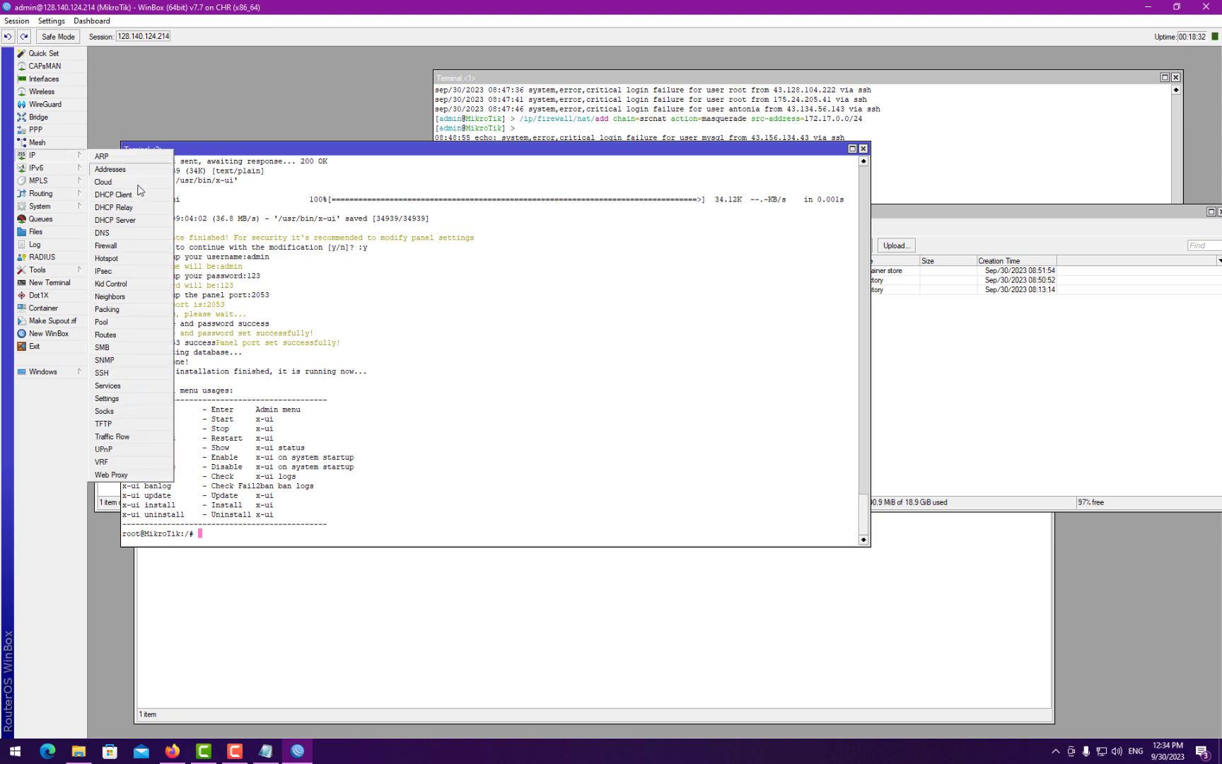
left_click(108, 245)
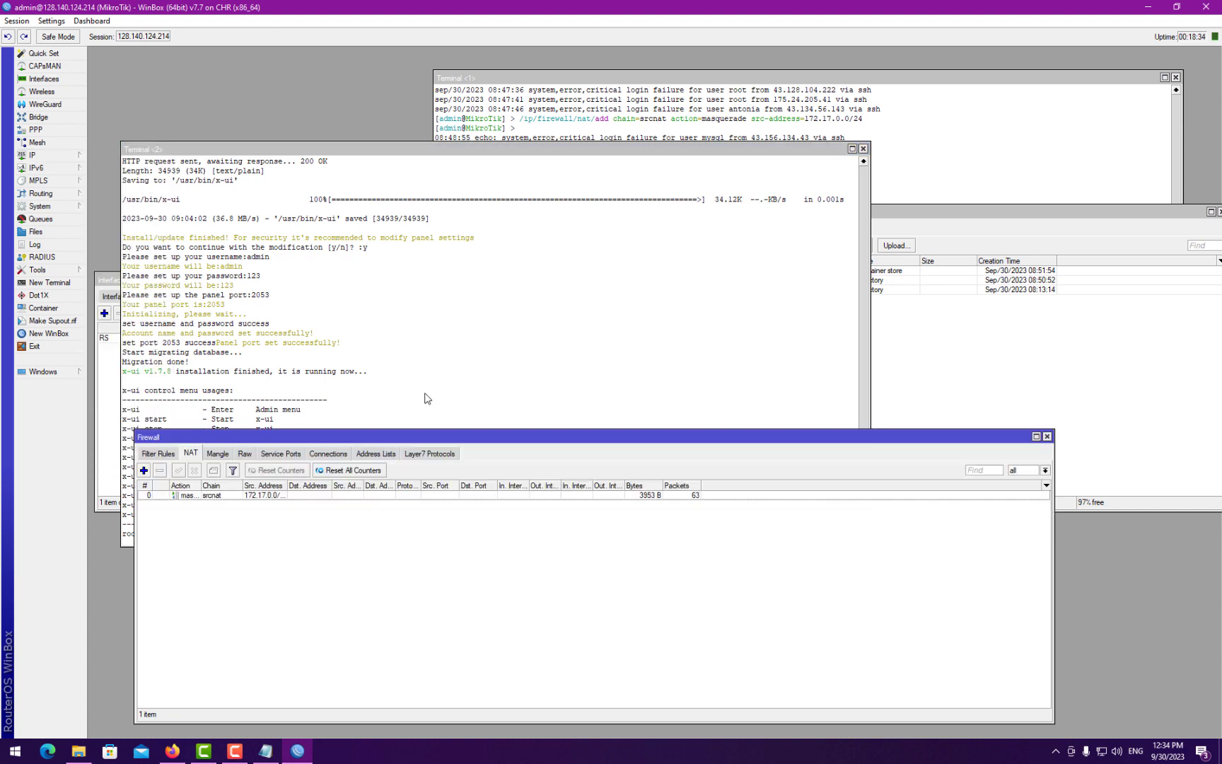
left_click_drag(436, 444, 448, 278)
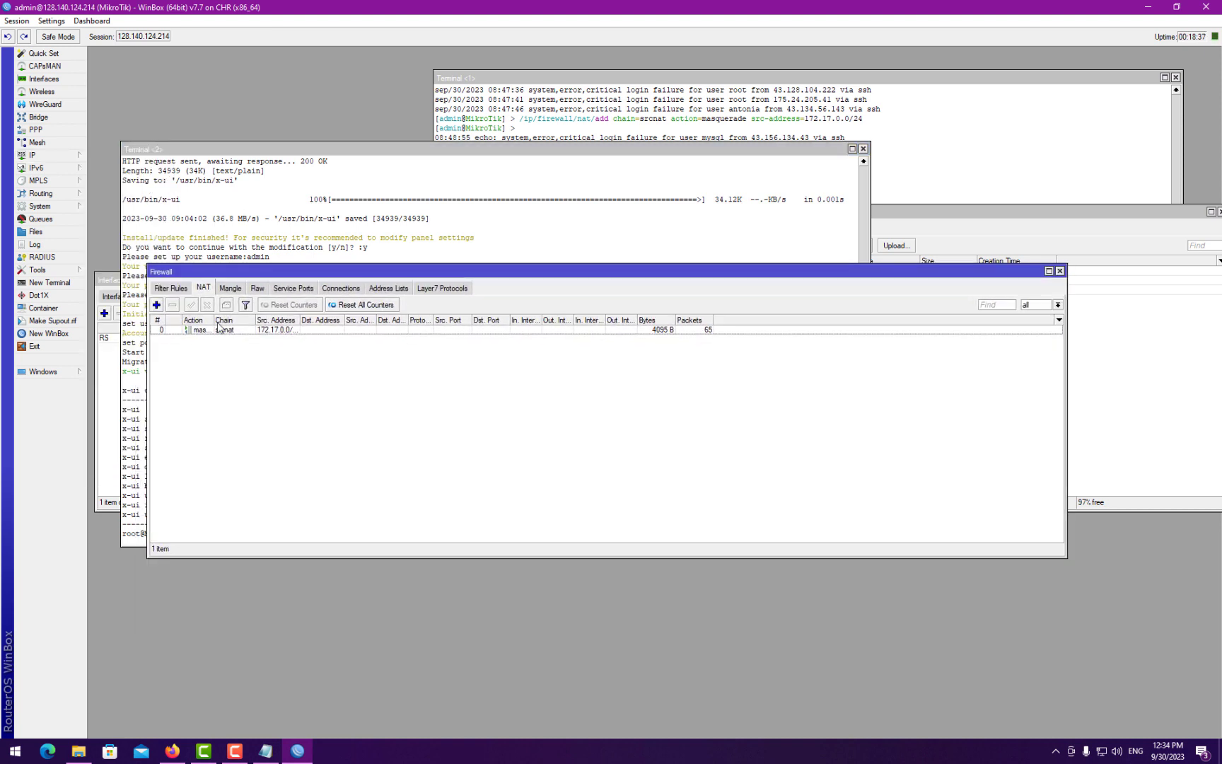
left_click(156, 304)
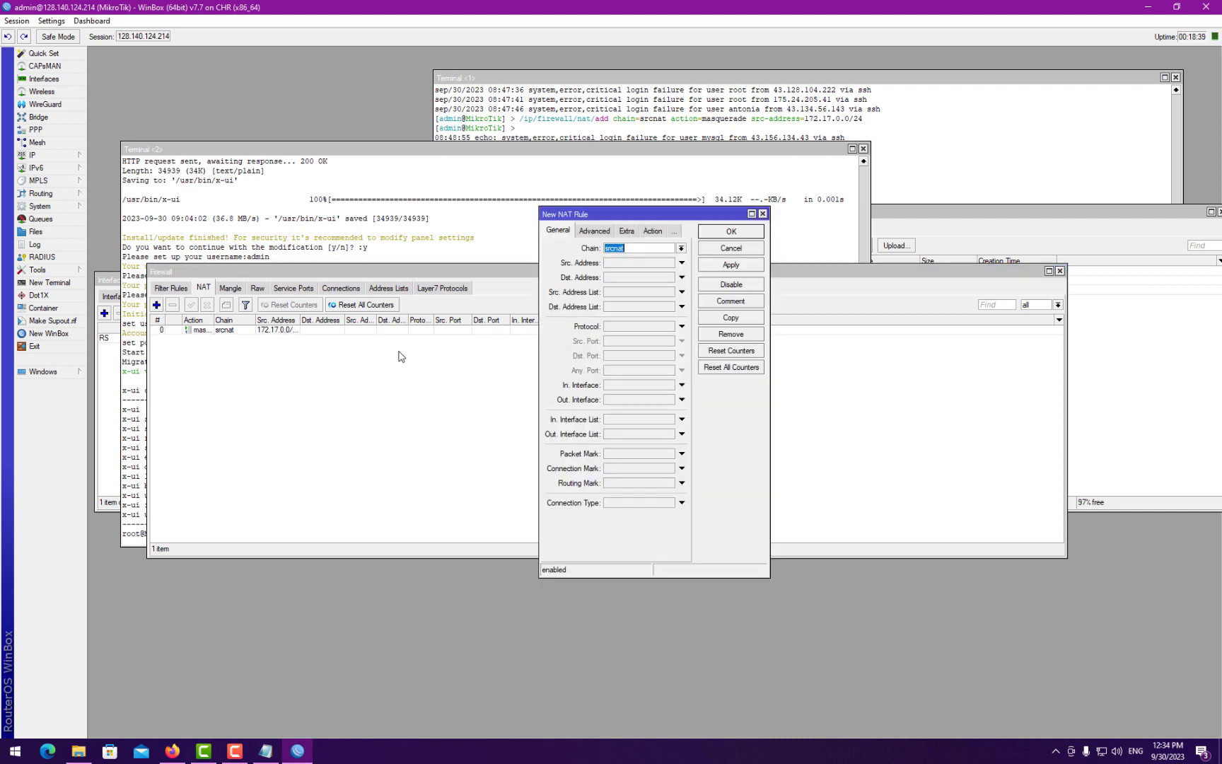
left_click(651, 231)
left_click(637, 248)
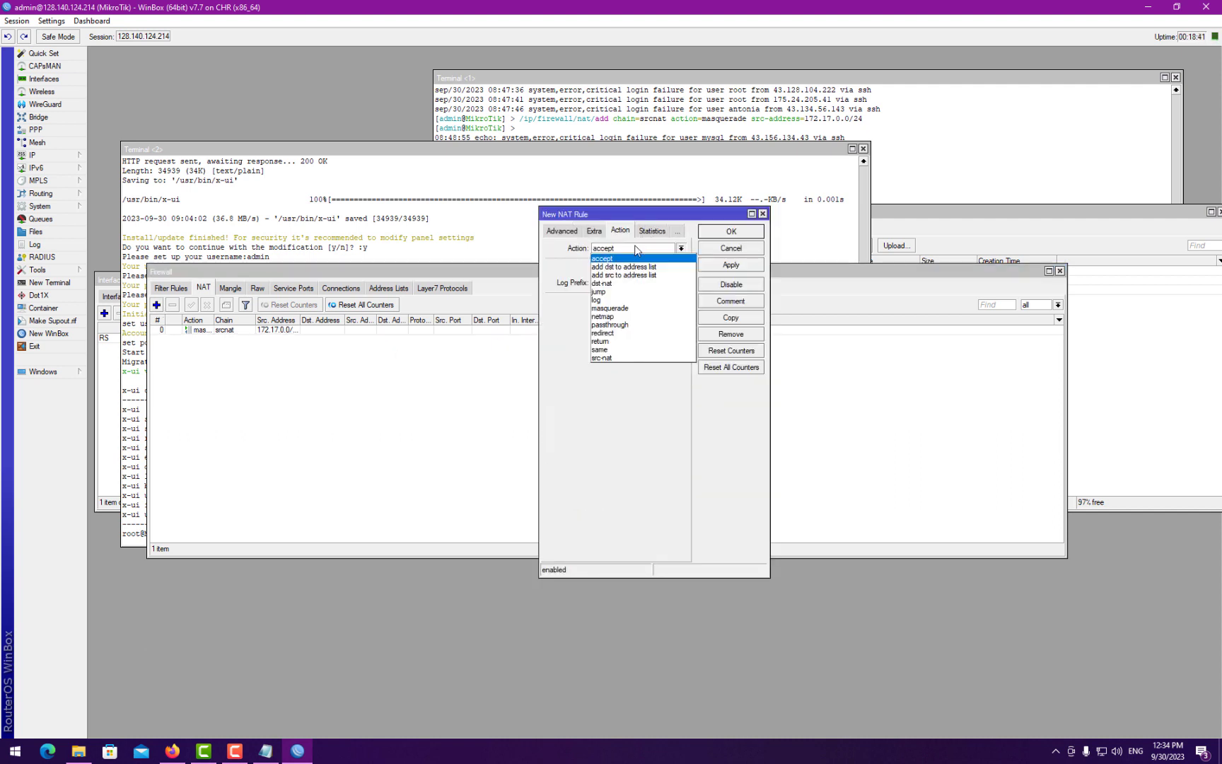
left_click(609, 308)
left_click(730, 232)
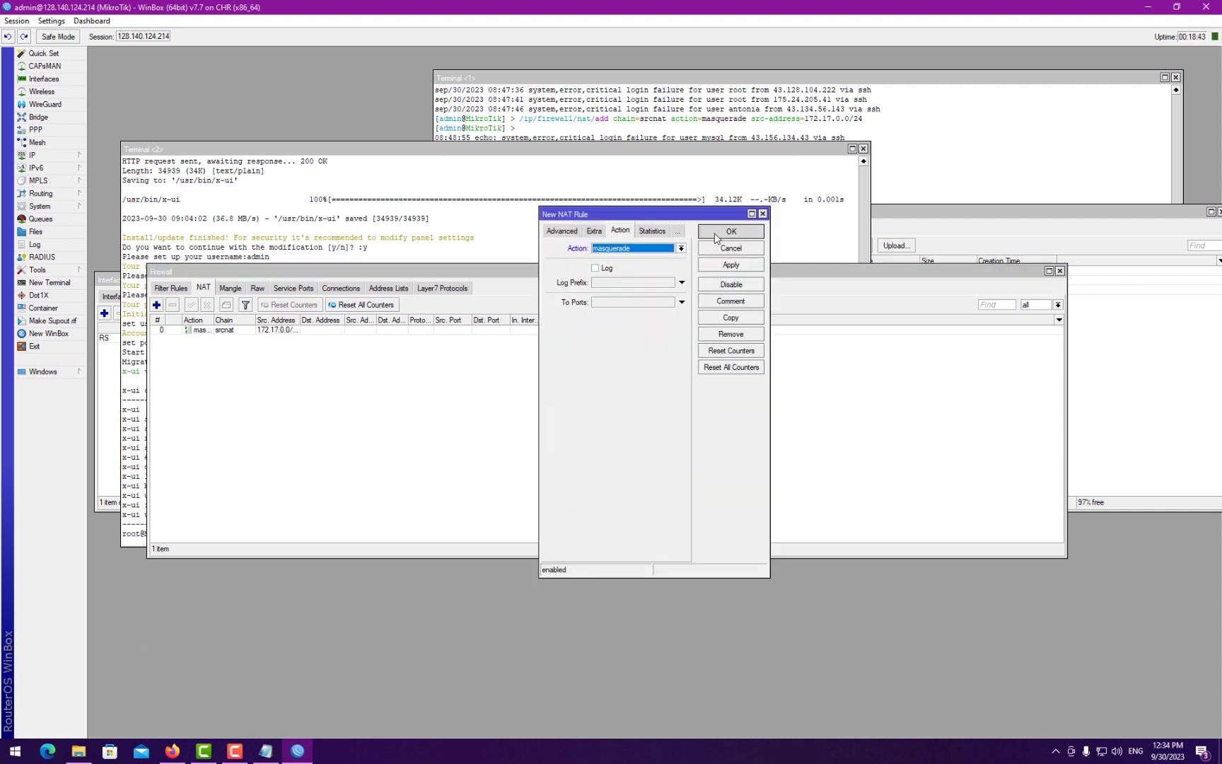
mouse_move(253, 340)
left_mouse_down()
mouse_move(285, 319)
mouse_move(258, 320)
left_mouse_up()
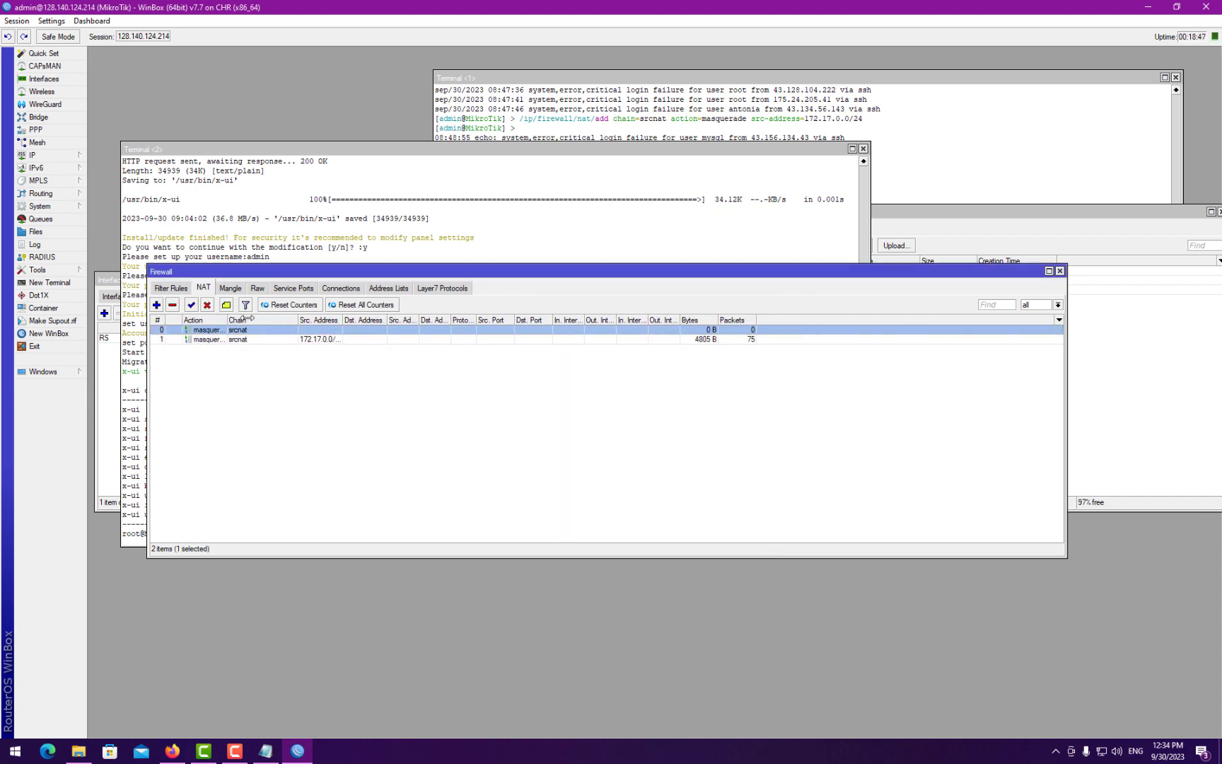
left_click(249, 354)
- Start a new NAT rule with chain dstnat and protocol tcp
left_click(156, 304)
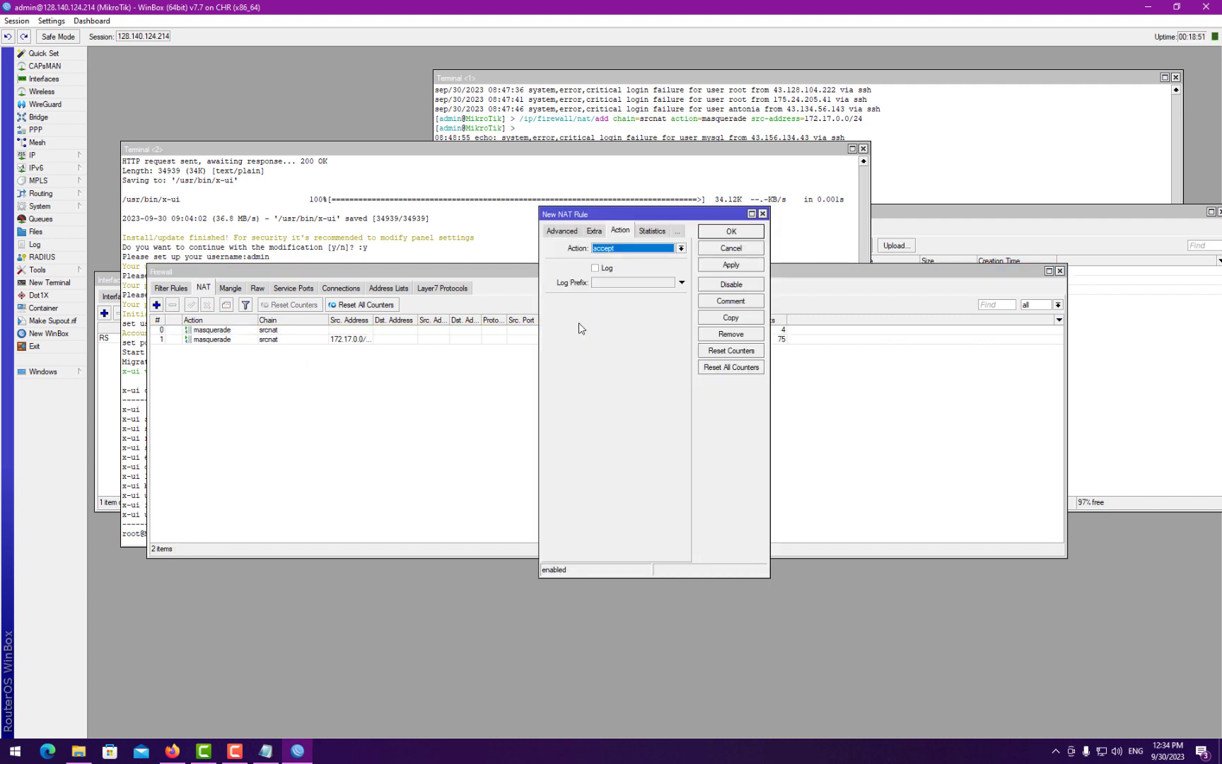
left_click(561, 231)
left_click(557, 231)
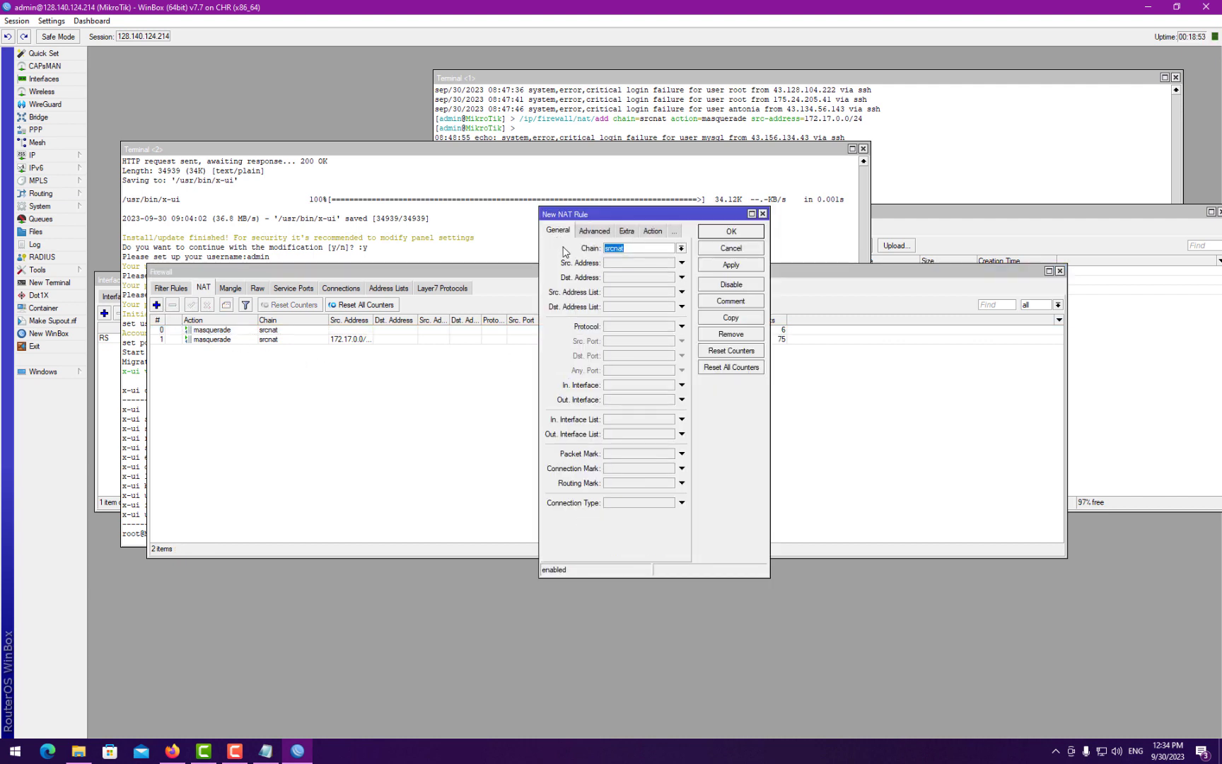
left_click(682, 250)
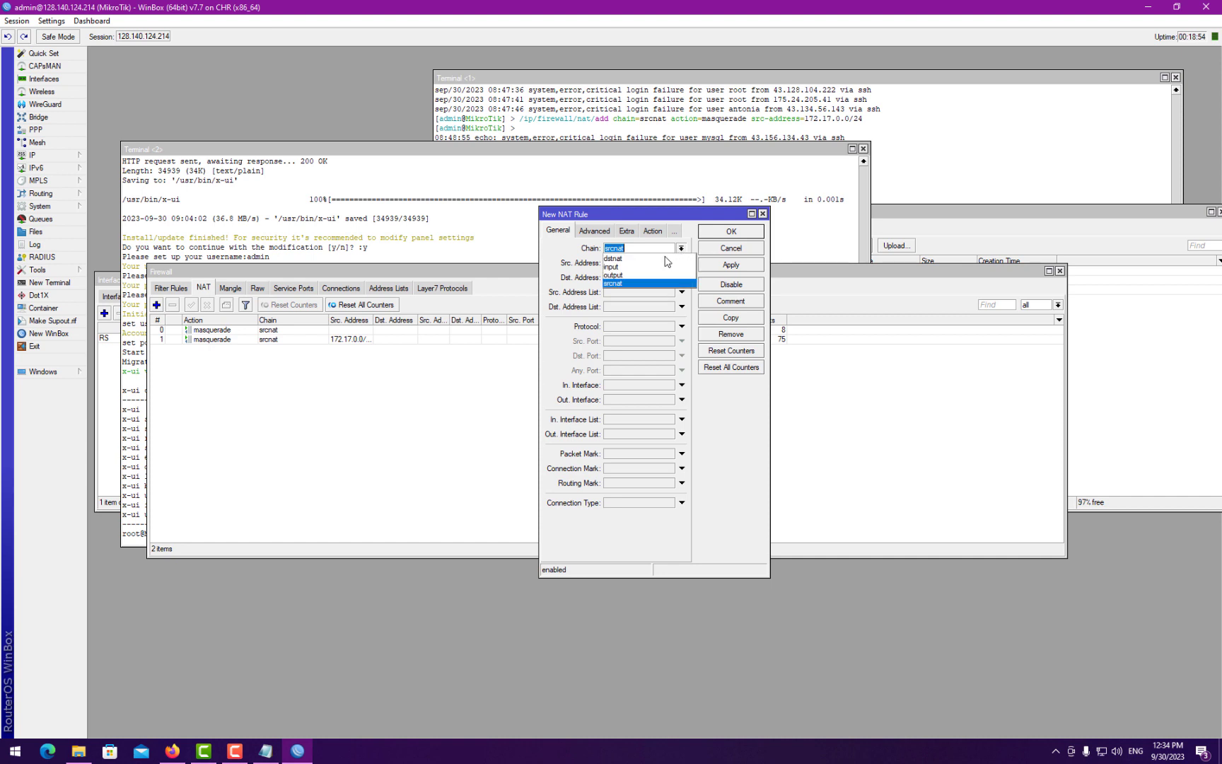
left_click(624, 263)
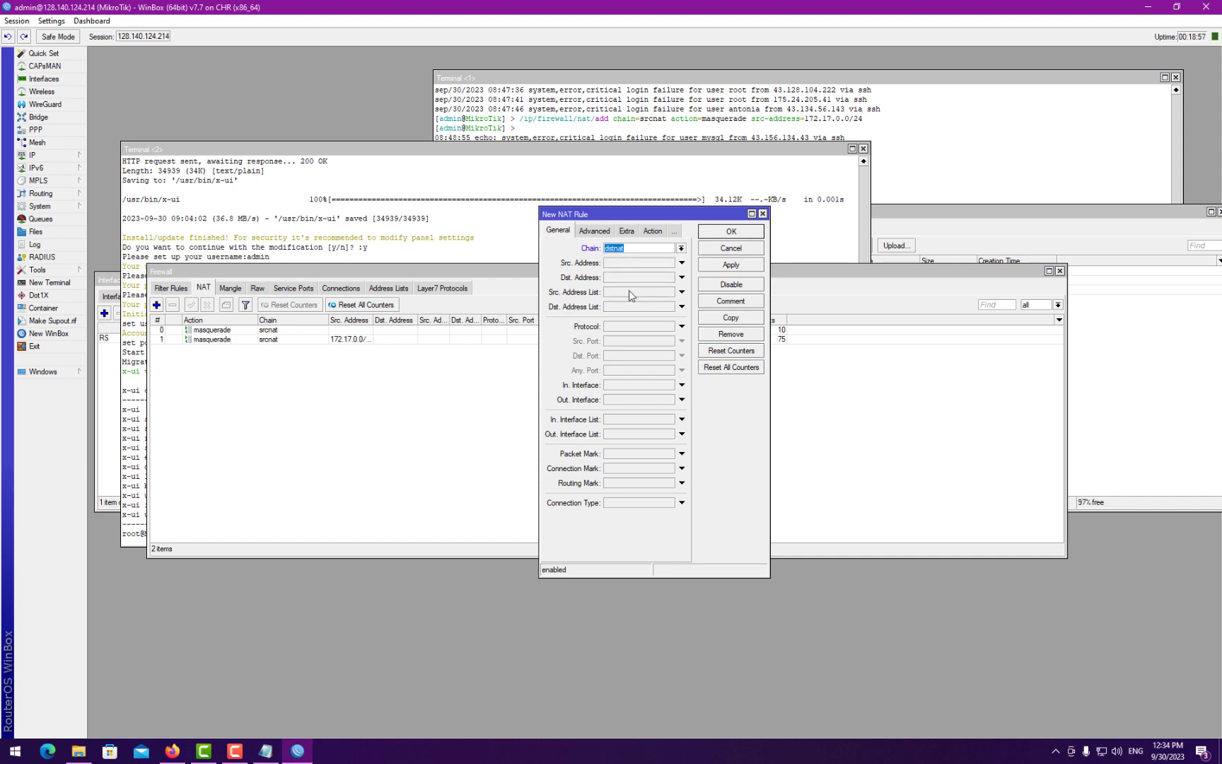
left_click(622, 326)
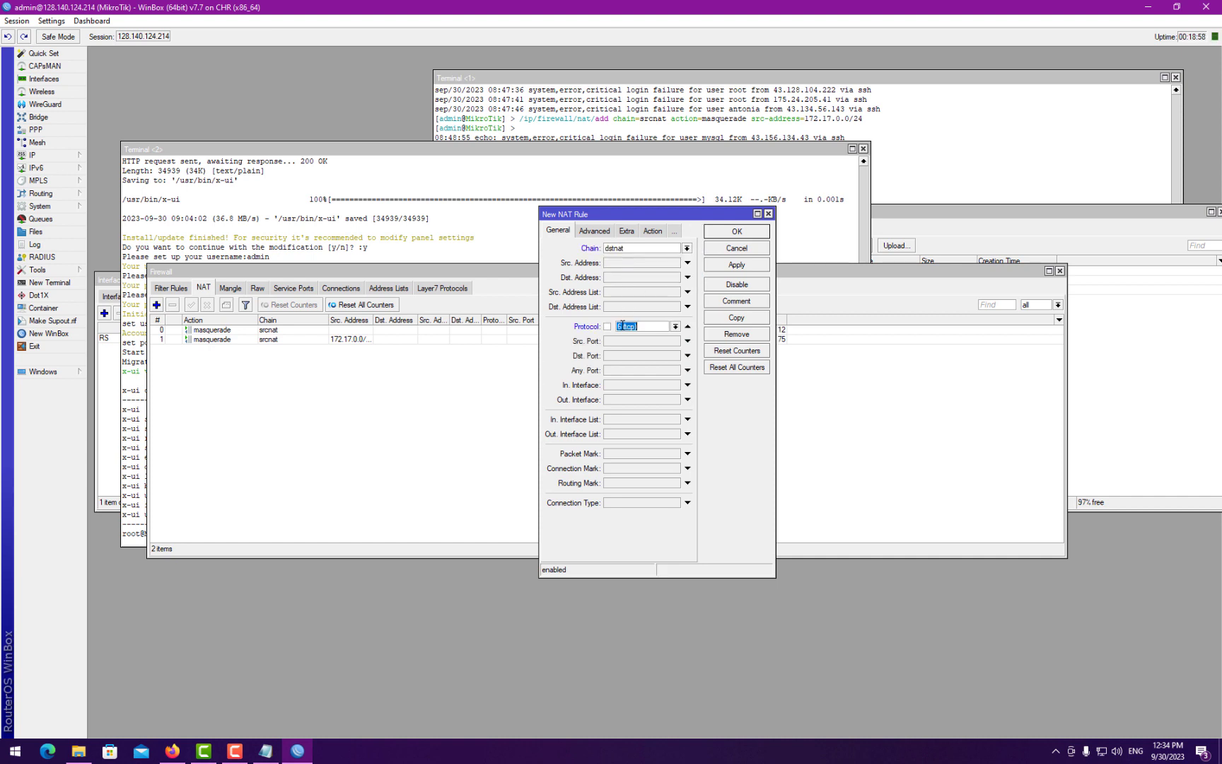
left_click(625, 356)
- Set the rule's action to dst-nat forwarding to address 172.17.0.2
left_click(653, 231)
left_click(622, 248)
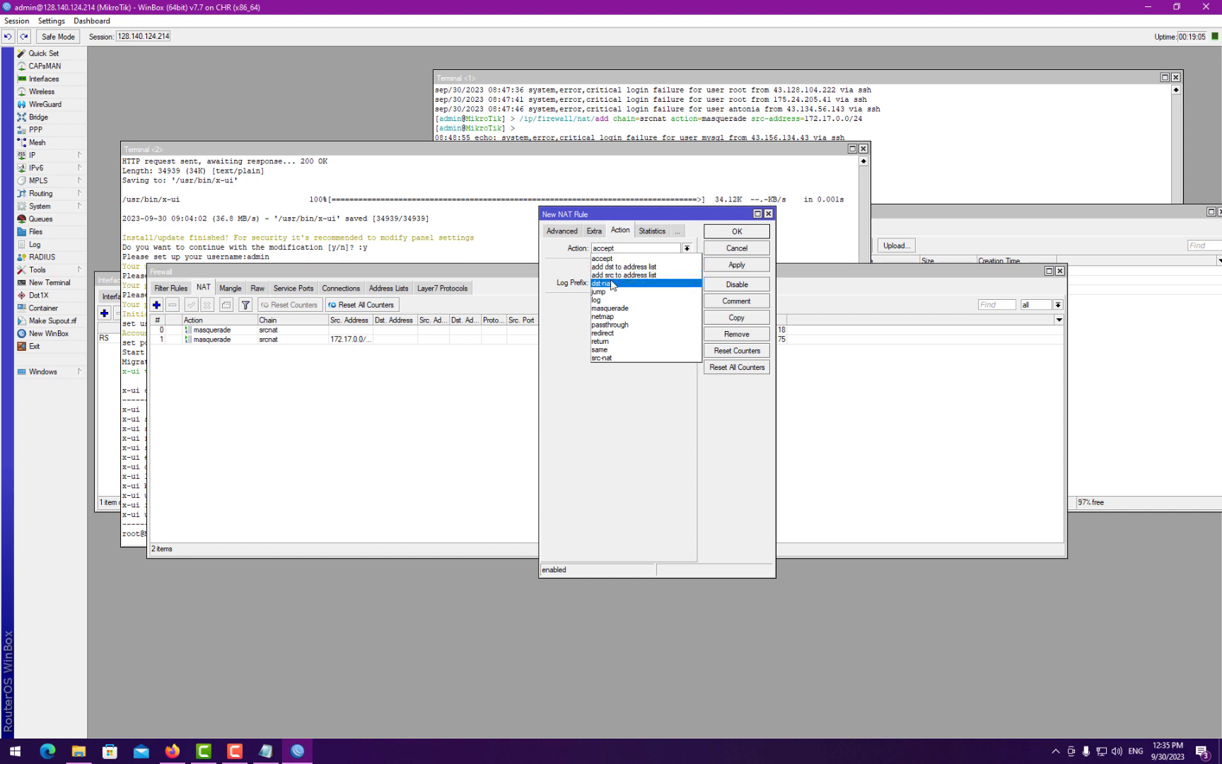
left_click(635, 289)
left_click(621, 304)
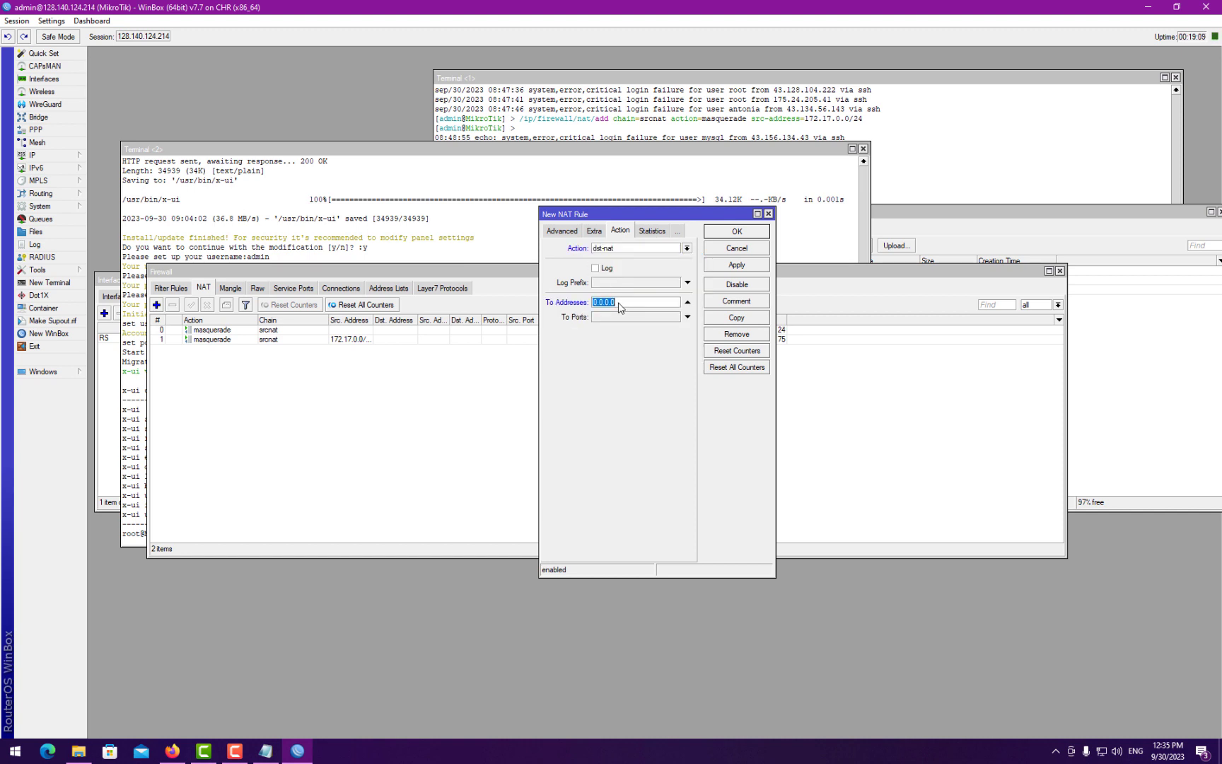
type("172.17.0.2")
left_click(627, 316)
- Check the veth1 interface properties, then close the veth1 and Interface List windows
left_click(44, 79)
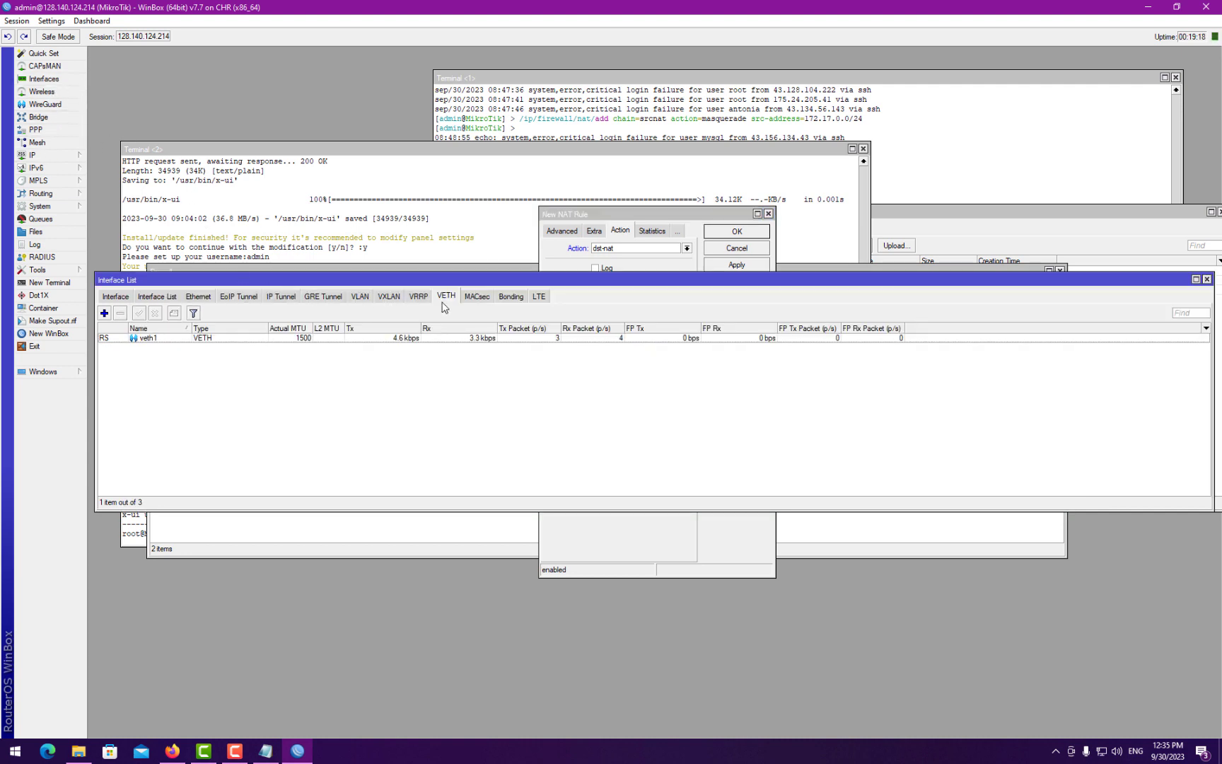
double_click(297, 338)
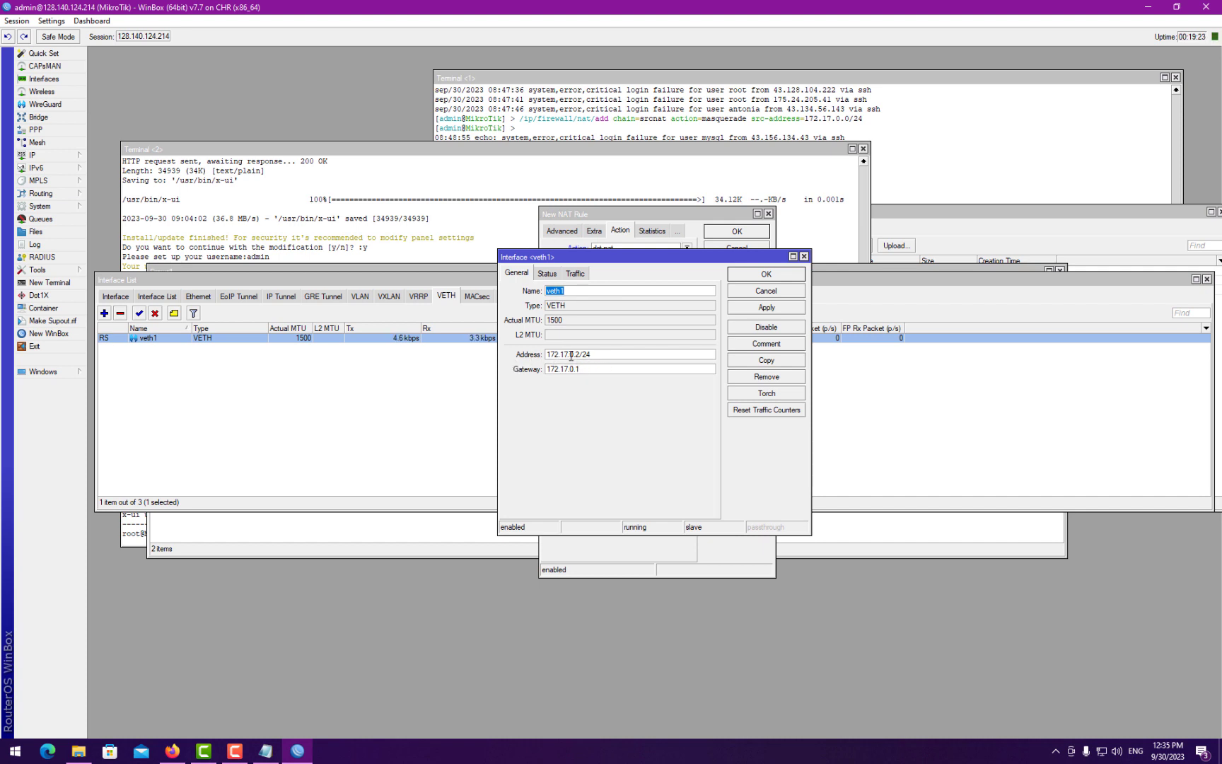
left_click(755, 290)
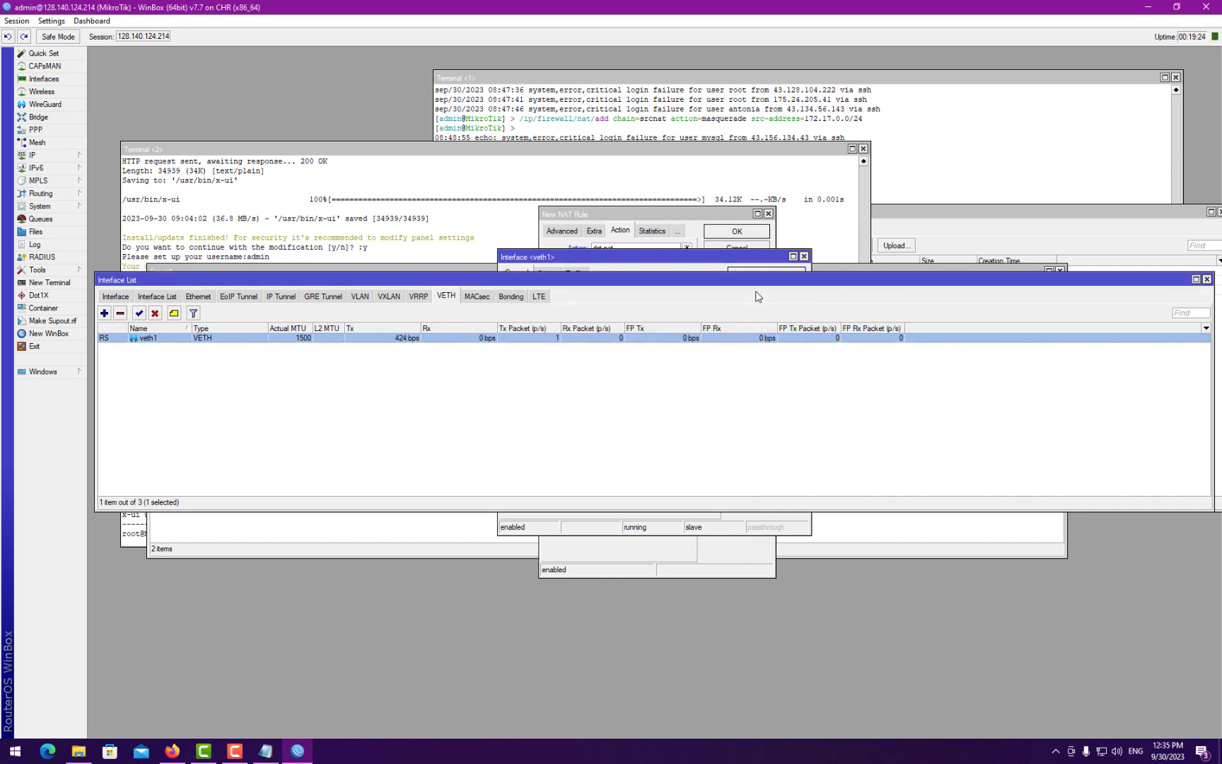
left_click(1207, 280)
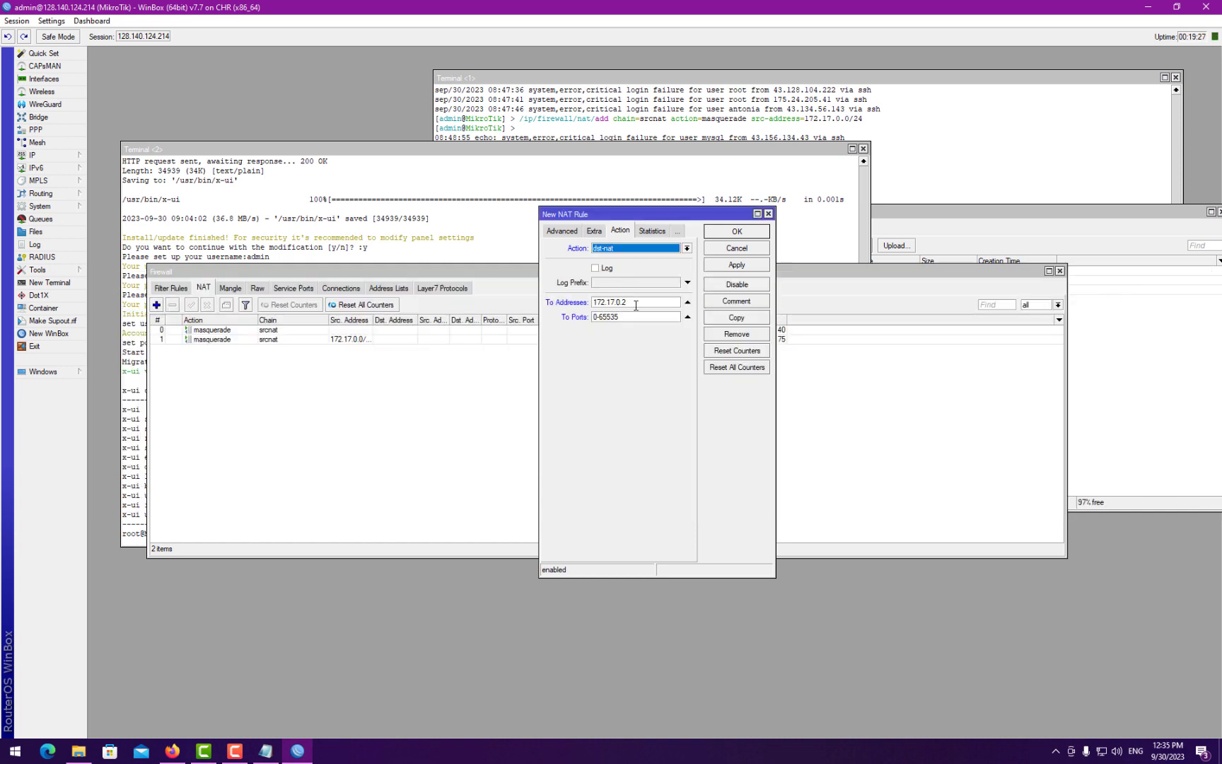
- Set To Ports to 2053, save the dst-nat rule, and copy the router's session IP
double_click(618, 318)
type("2053")
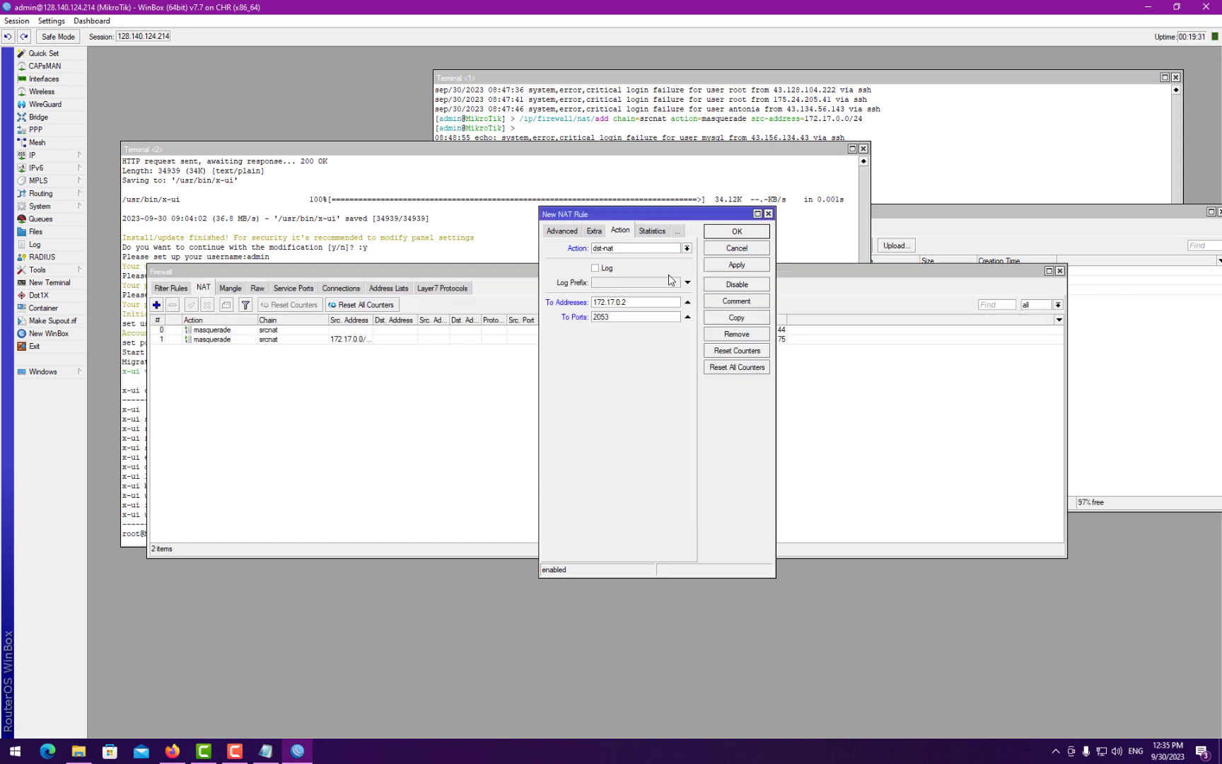
left_click(736, 232)
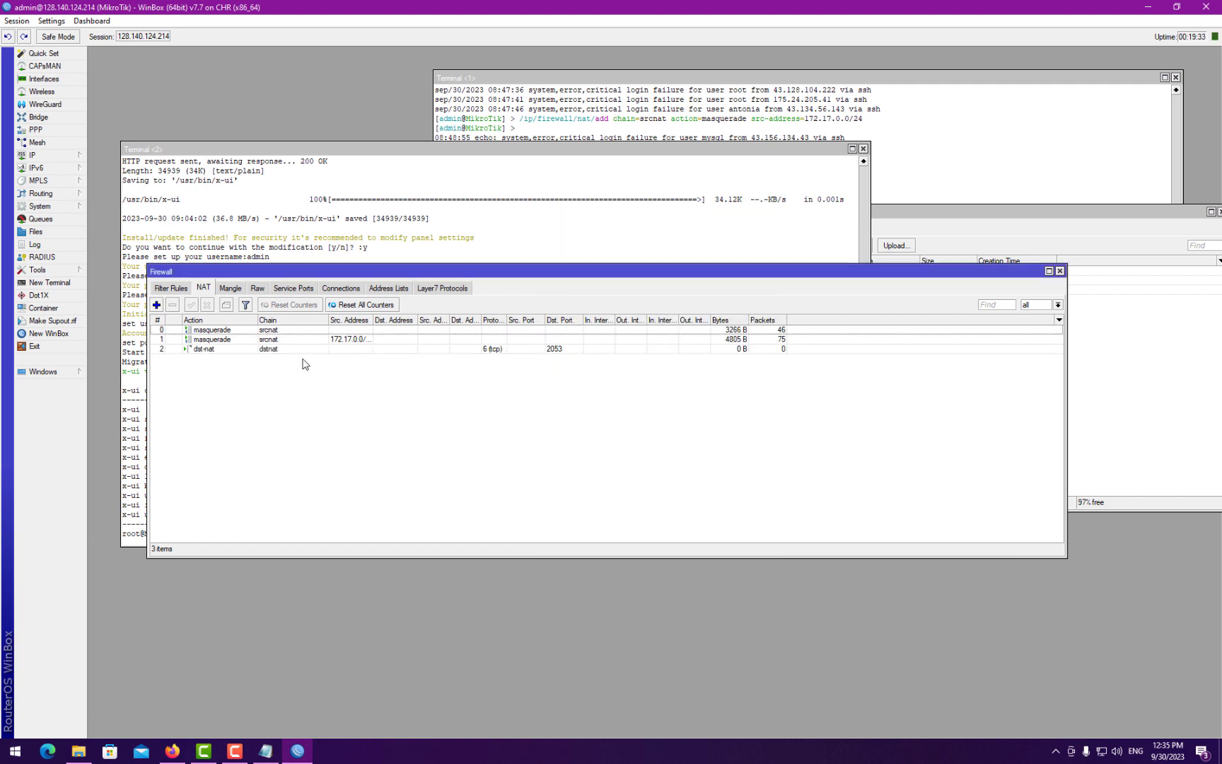
left_click(141, 38)
right_click(141, 38)
- Load 128.140.124.214:2053 in Firefox to reach the panel login page
left_click(173, 60)
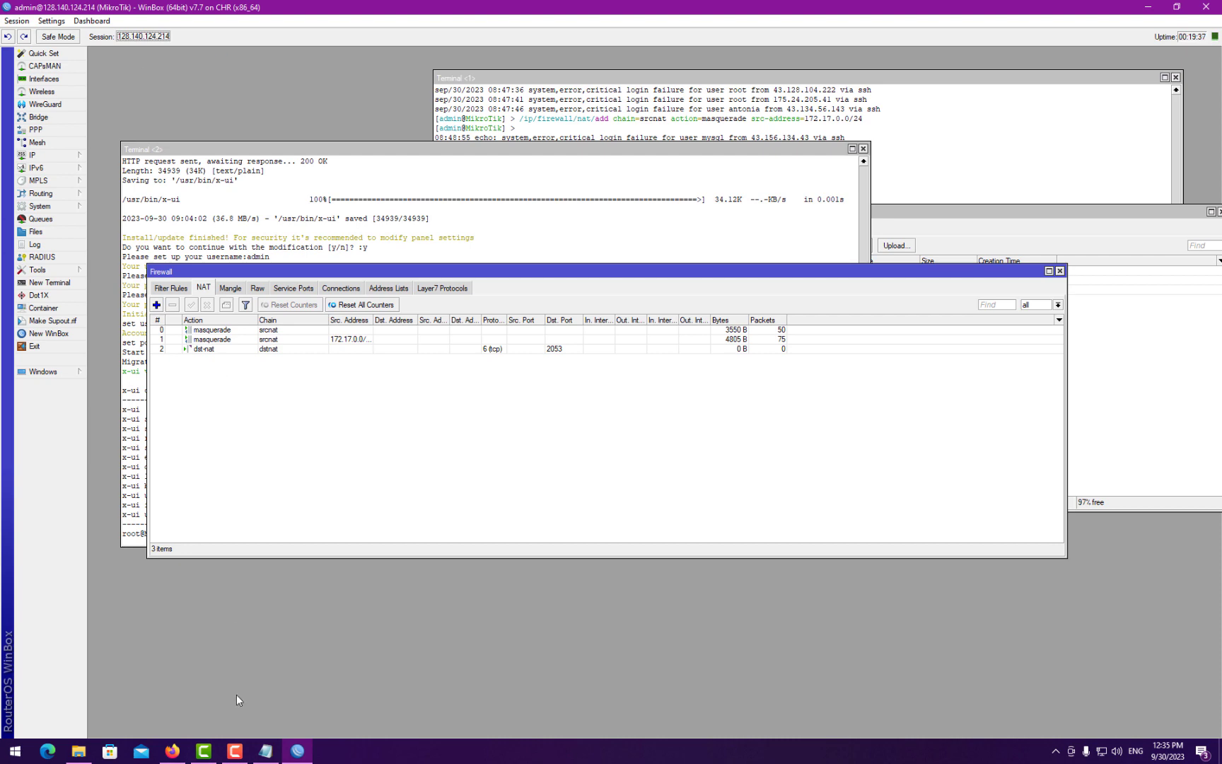
left_click(172, 748)
left_click(396, 16)
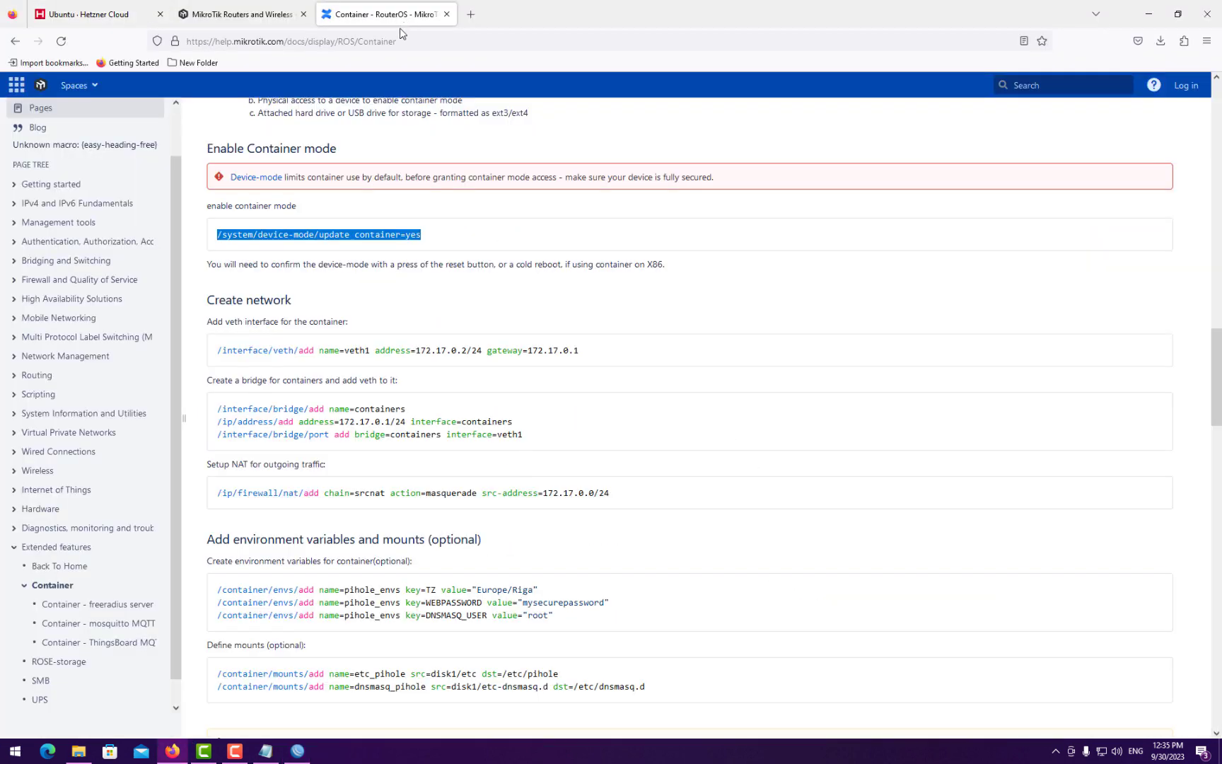
left_click(383, 40)
key("ctrl+v")
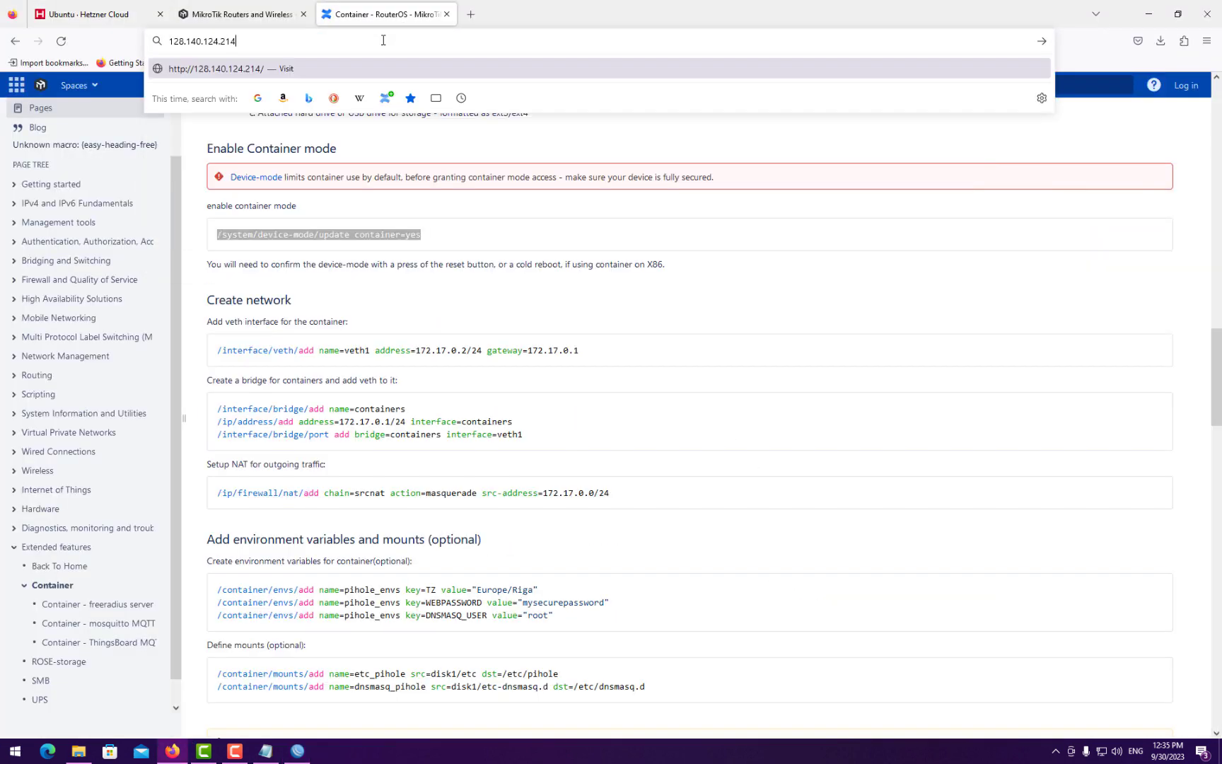
type(":2053")
key("Return")
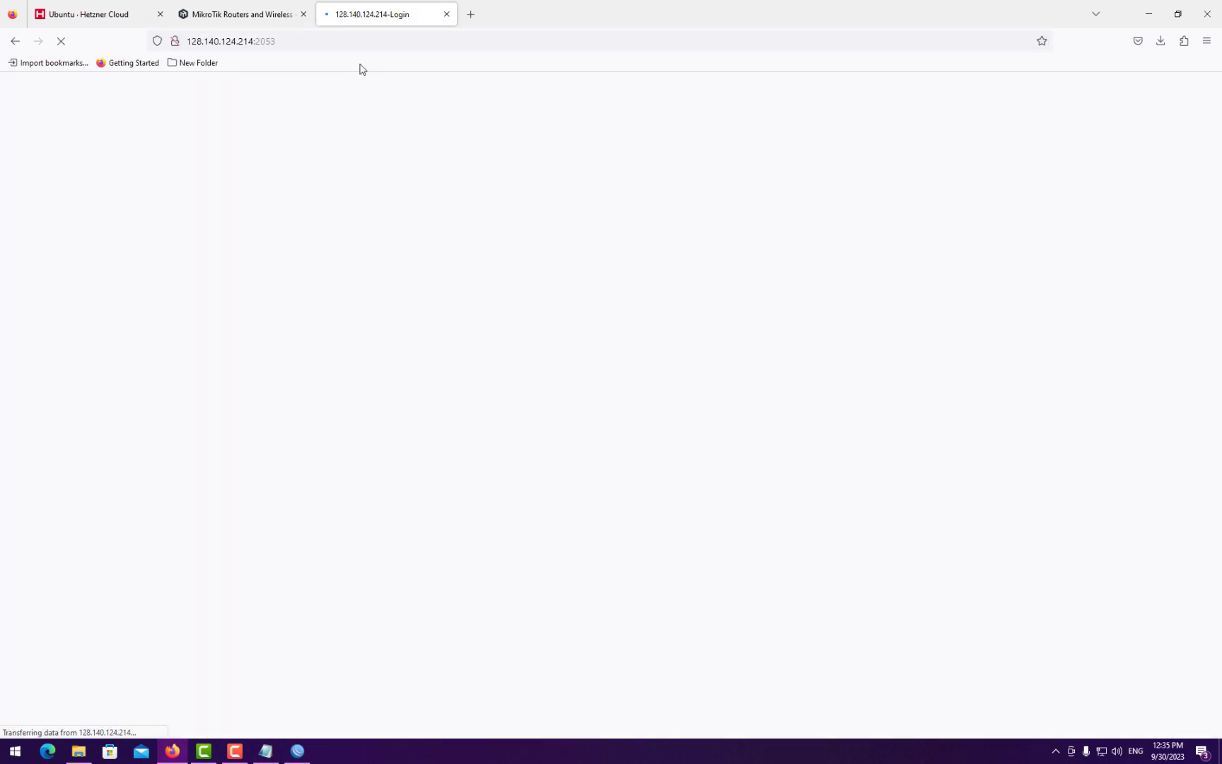
- Check the dst-nat rule's packet counters in WinBox and widen the Src. Address column
left_click(298, 750)
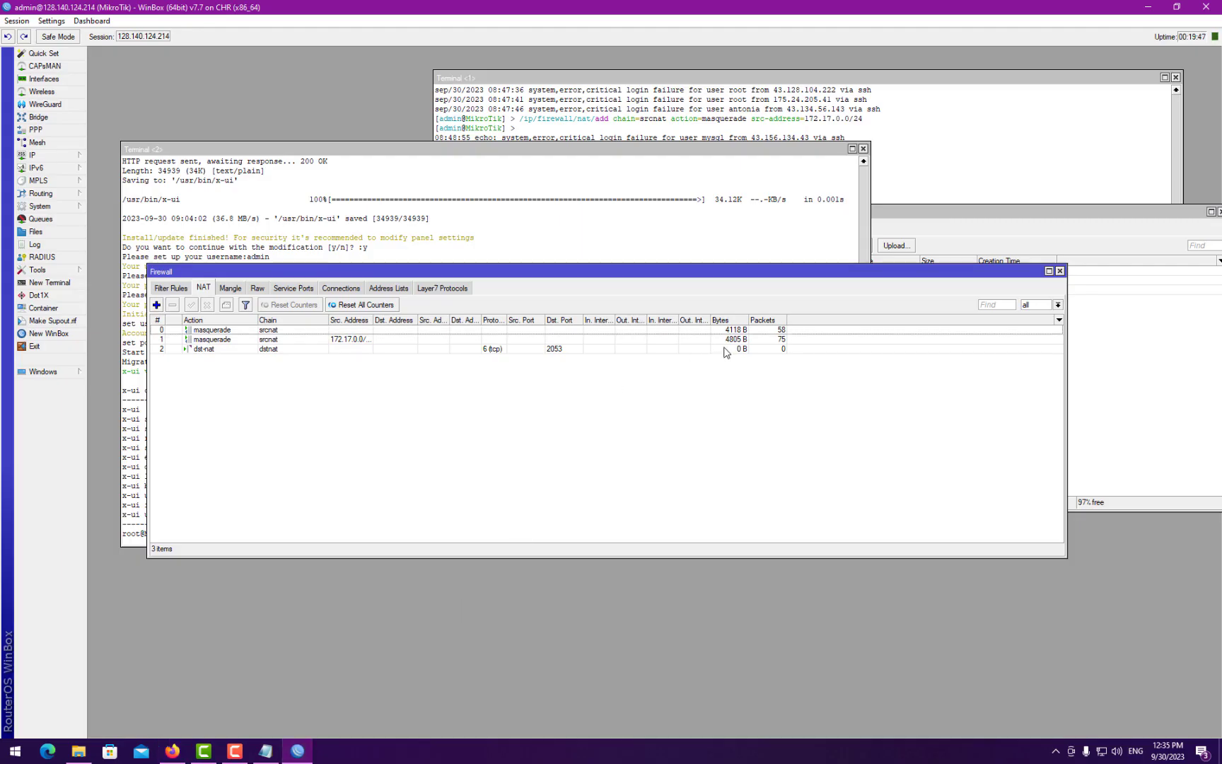
left_click(751, 350)
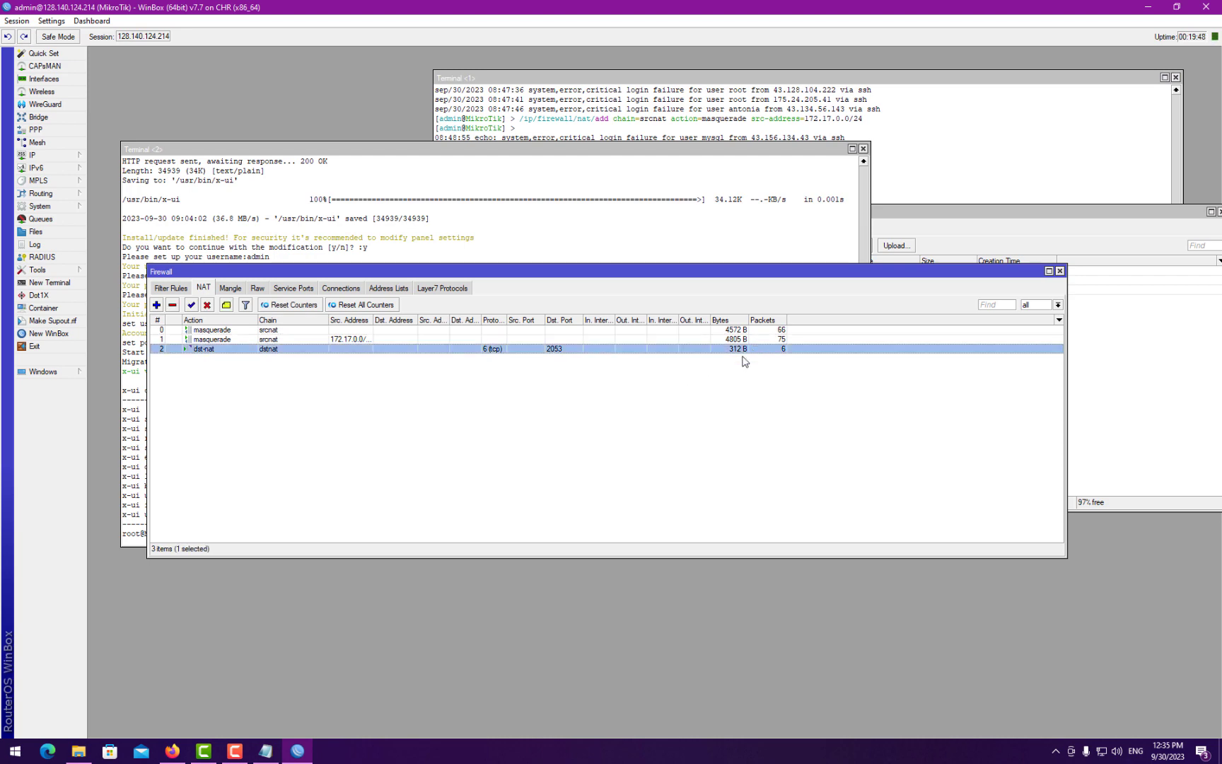
left_click(173, 750)
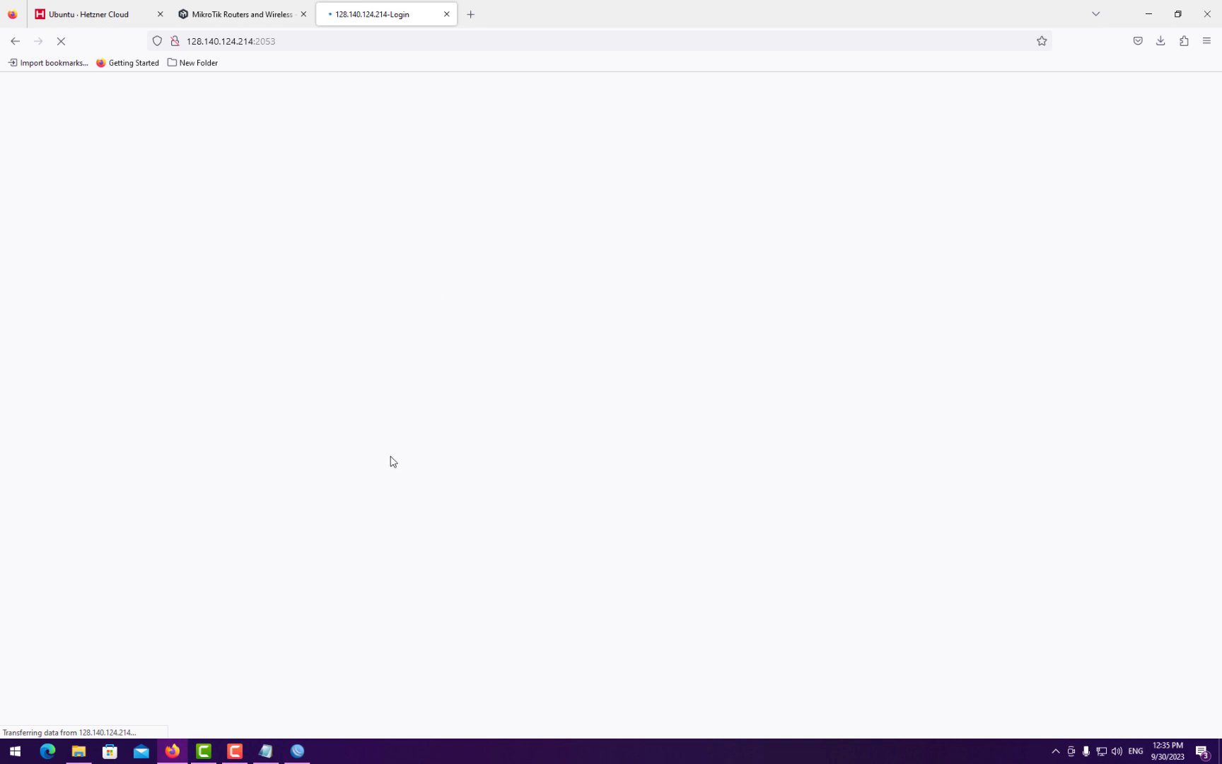
left_click(309, 755)
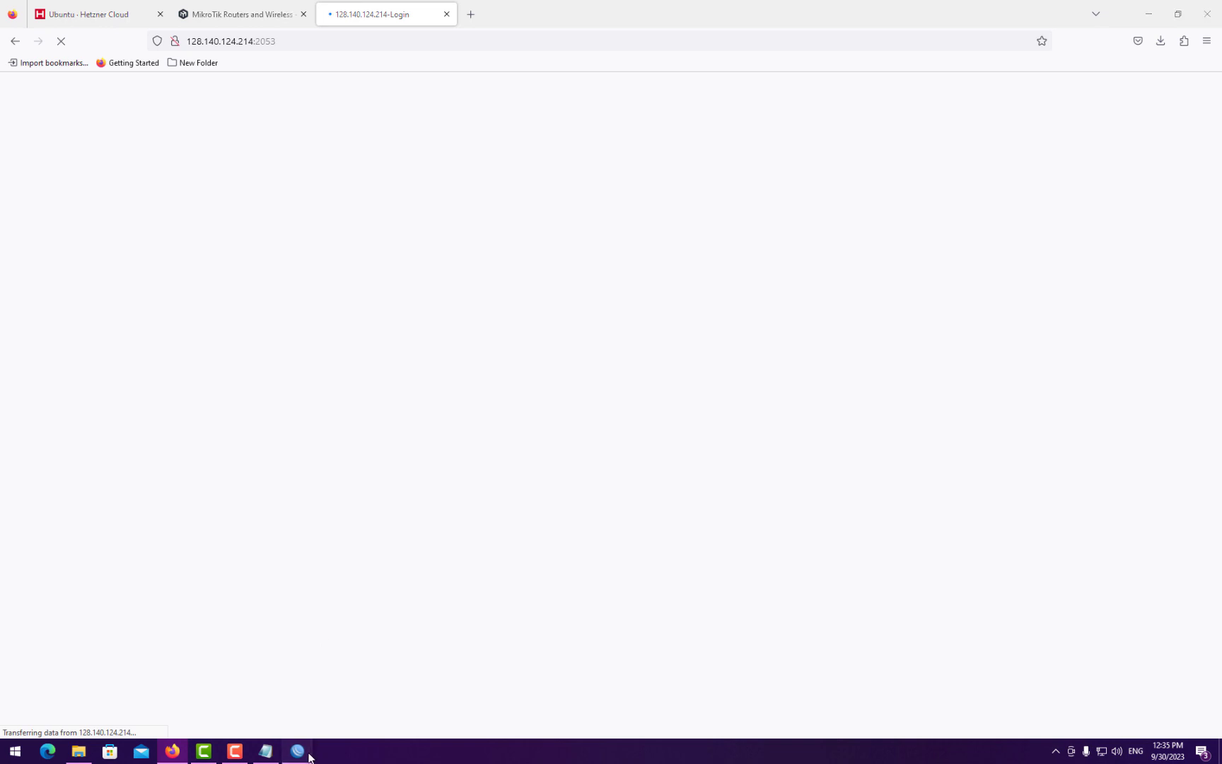
left_click_drag(531, 278, 552, 296)
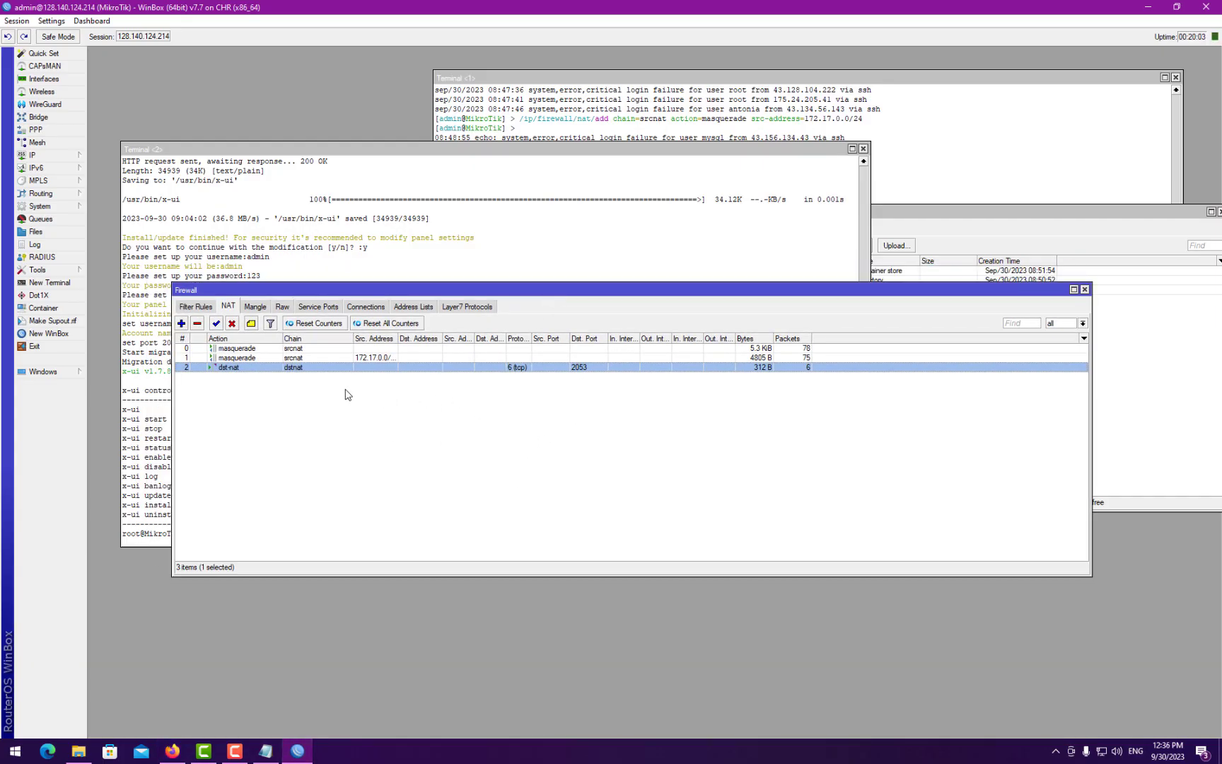
left_click_drag(398, 338, 410, 338)
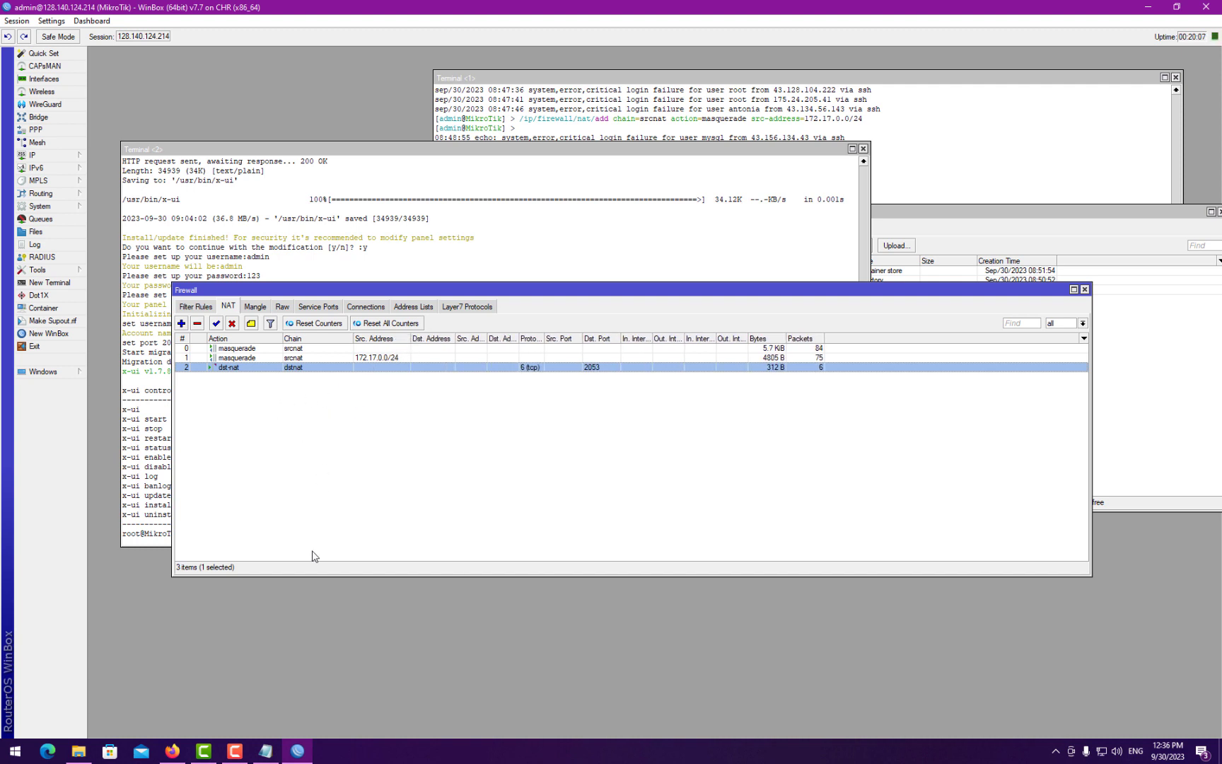
left_click(287, 751)
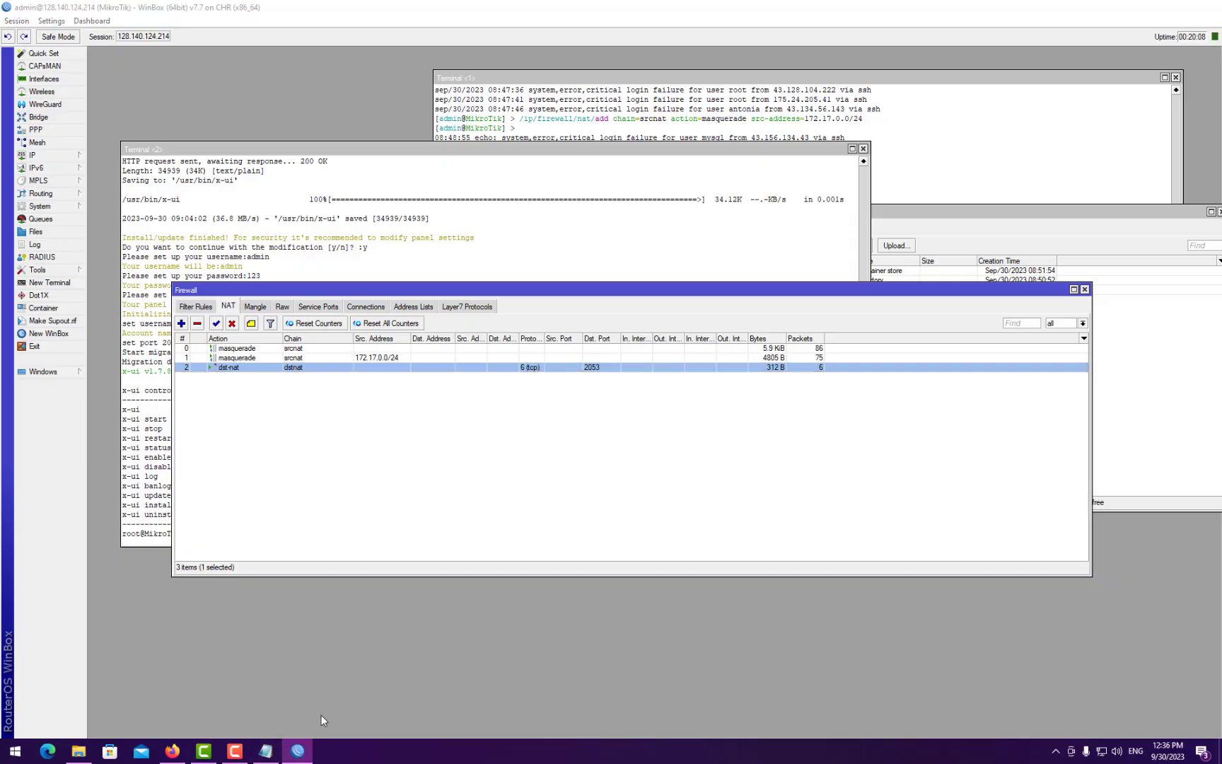
- Log in to the 3x-ui panel with the panel credentials, declining to save the login
left_click(486, 227)
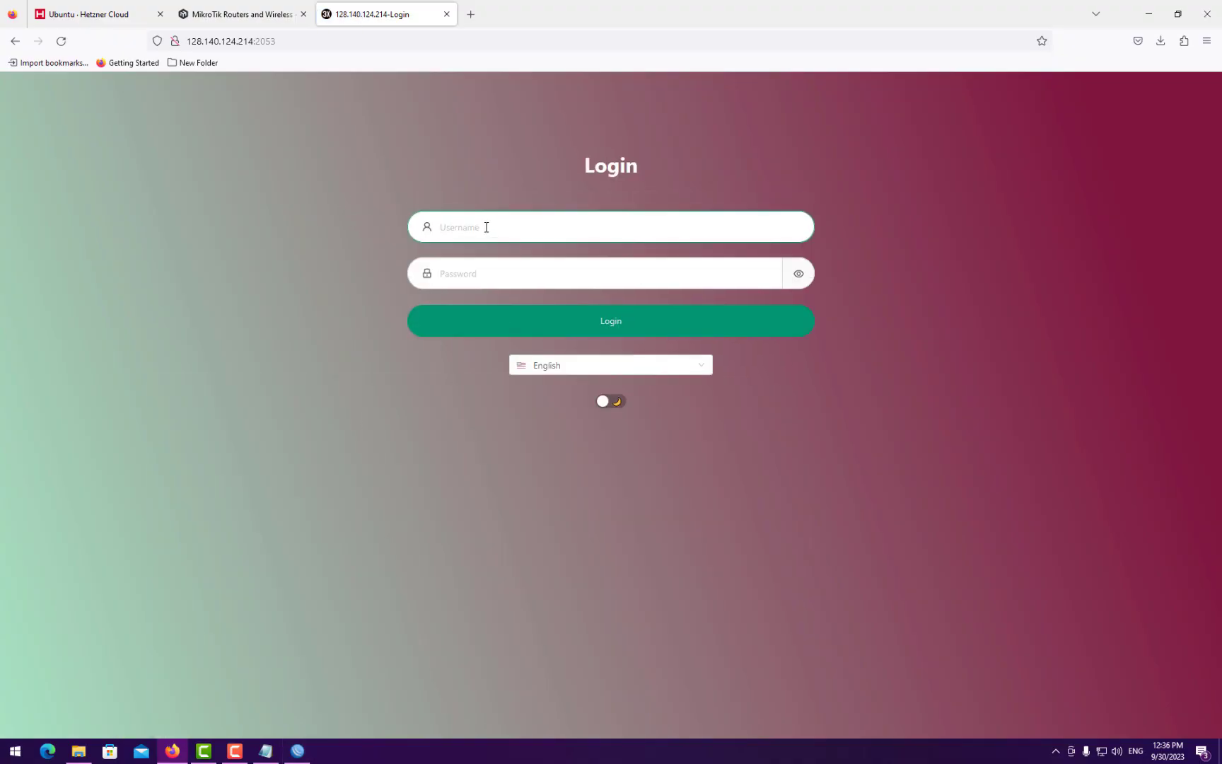
type("admin")
key("Tab")
type("a")
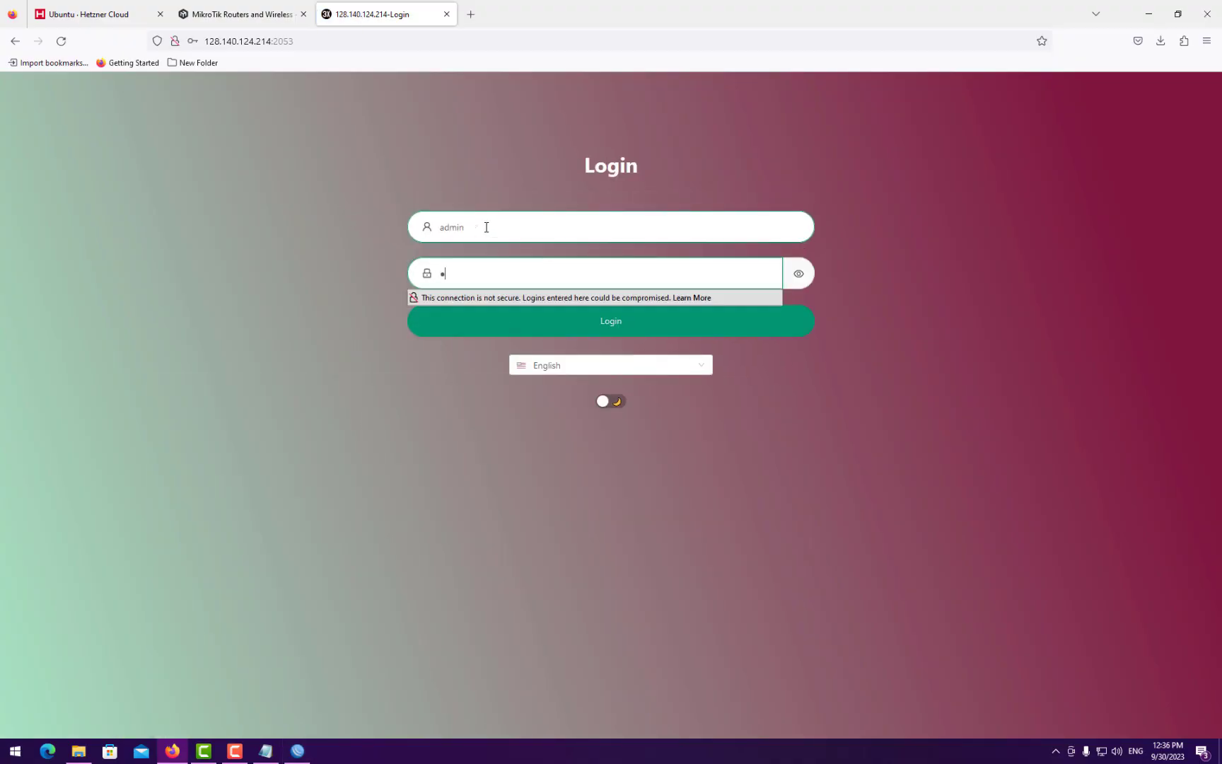
type("dmin")
key("Return")
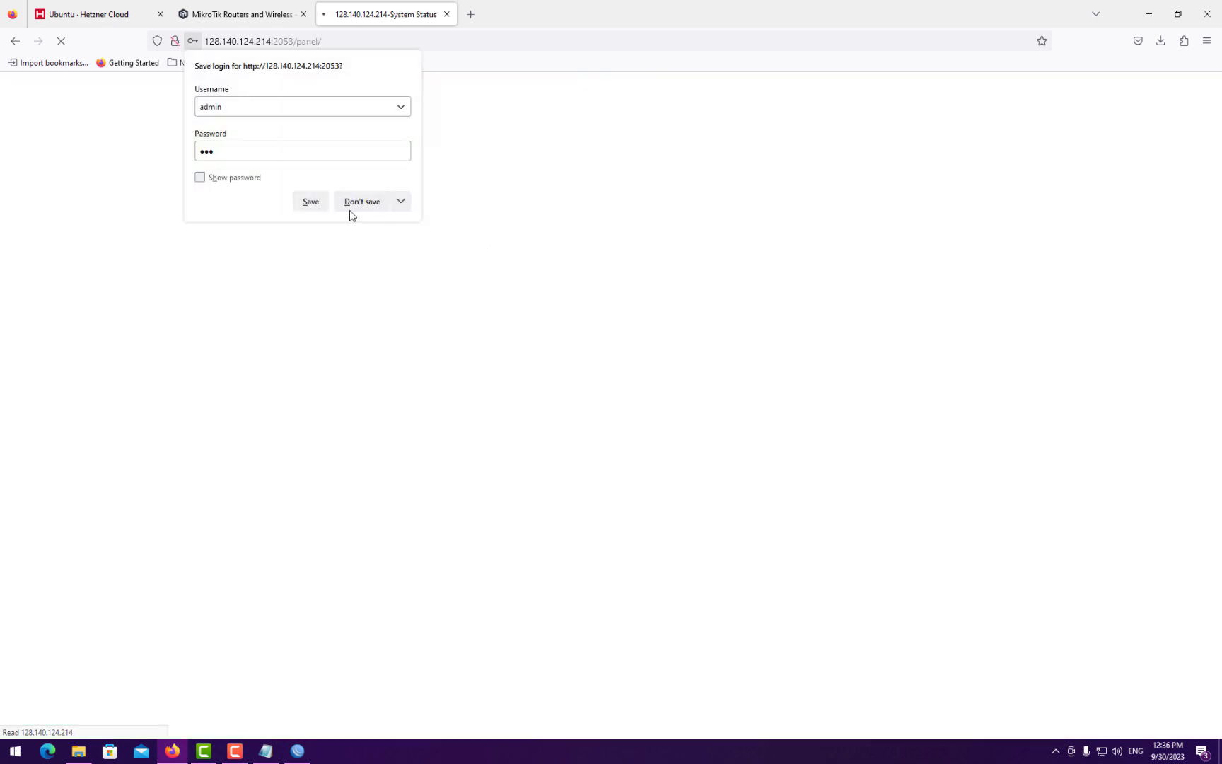
left_click(354, 204)
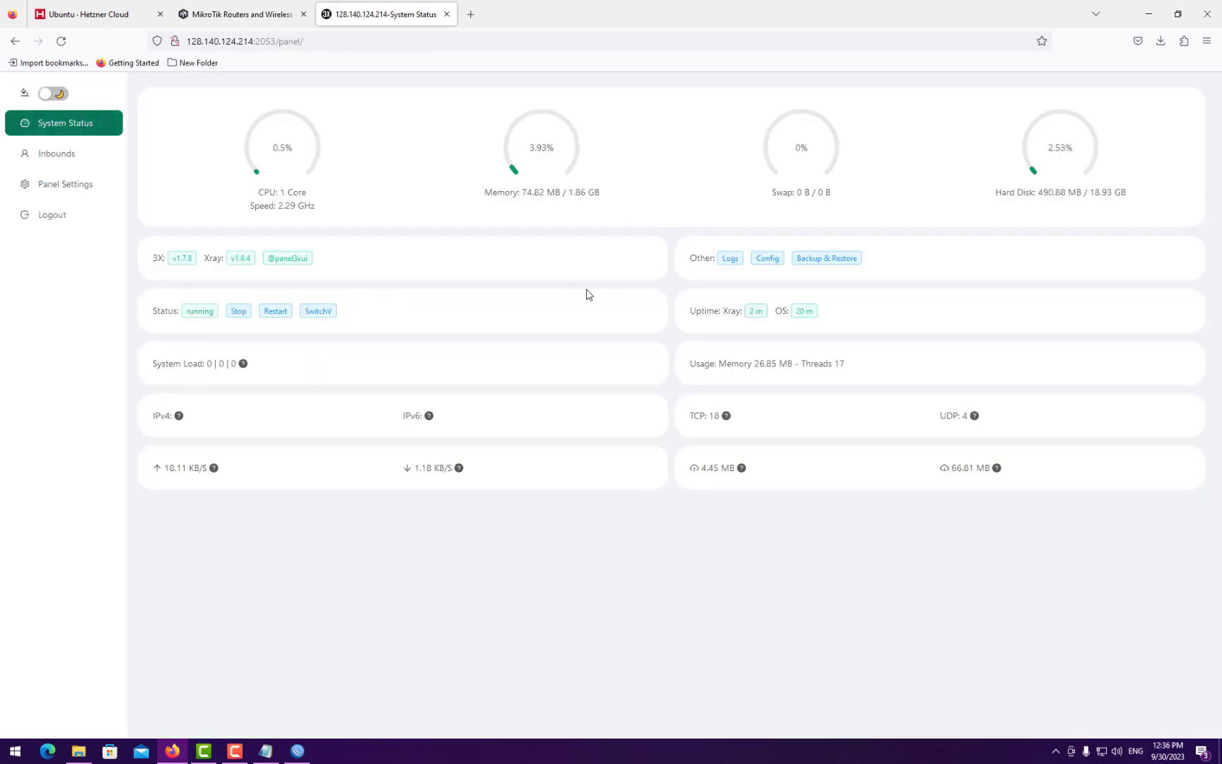
- Add a vless inbound on port 45495 with one client, then return to WinBox
left_click(55, 156)
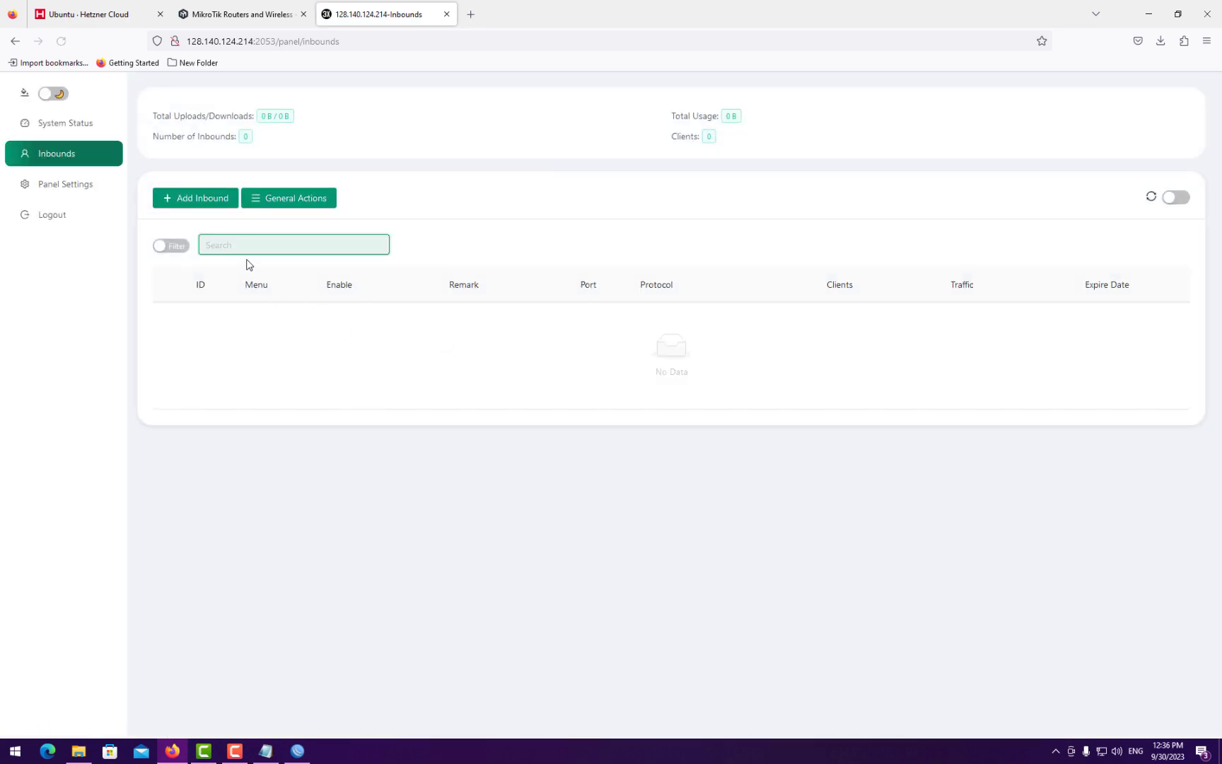
left_click(195, 200)
left_click(538, 228)
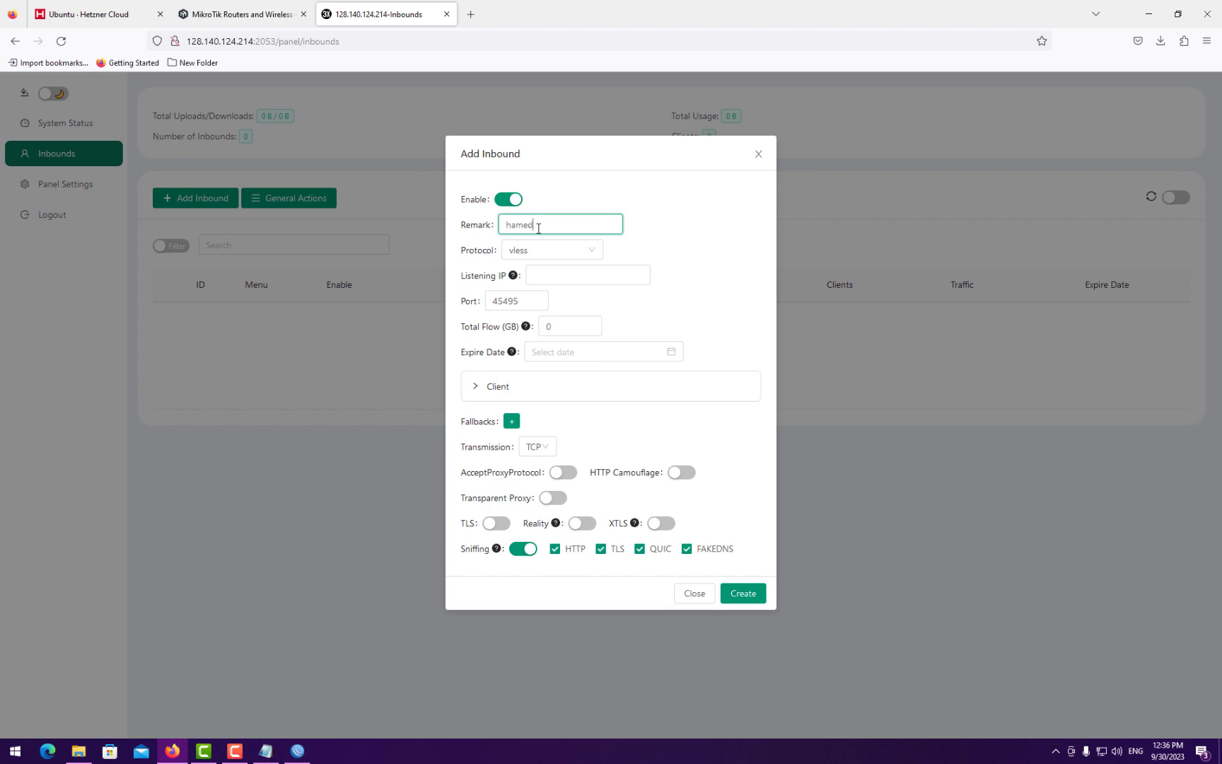
double_click(508, 303)
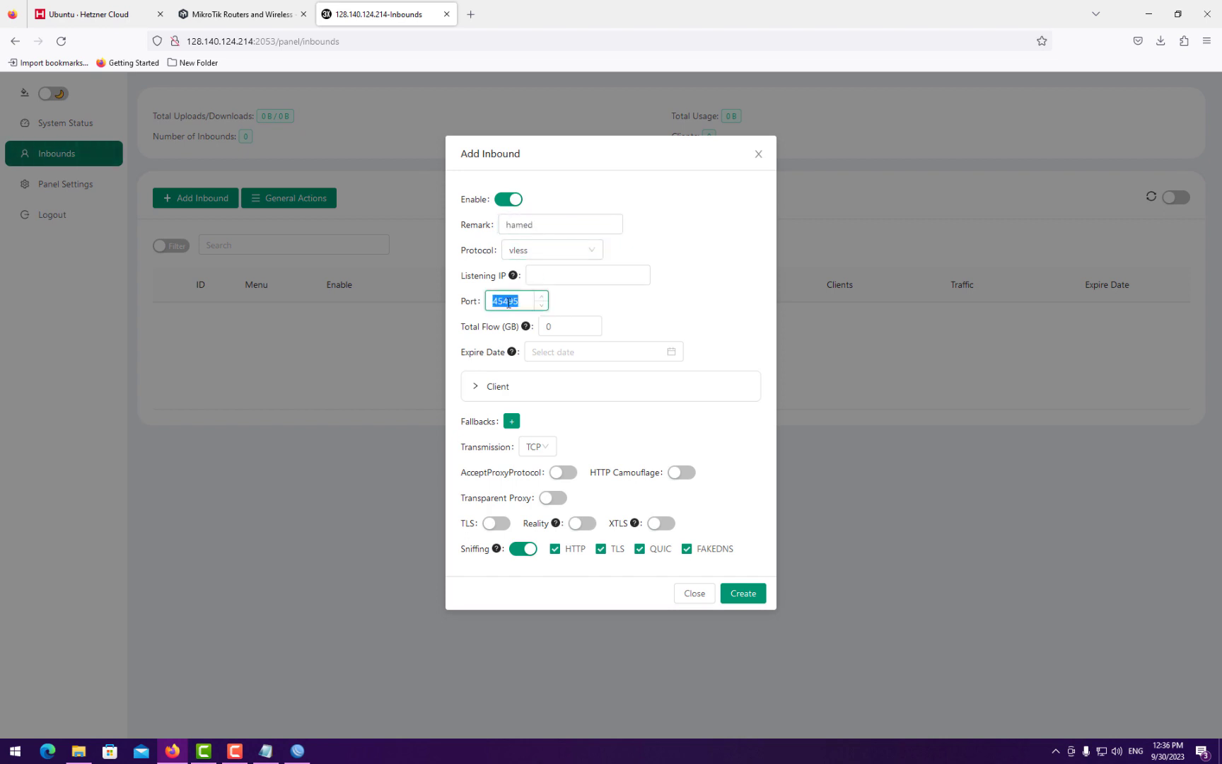
left_click(507, 388)
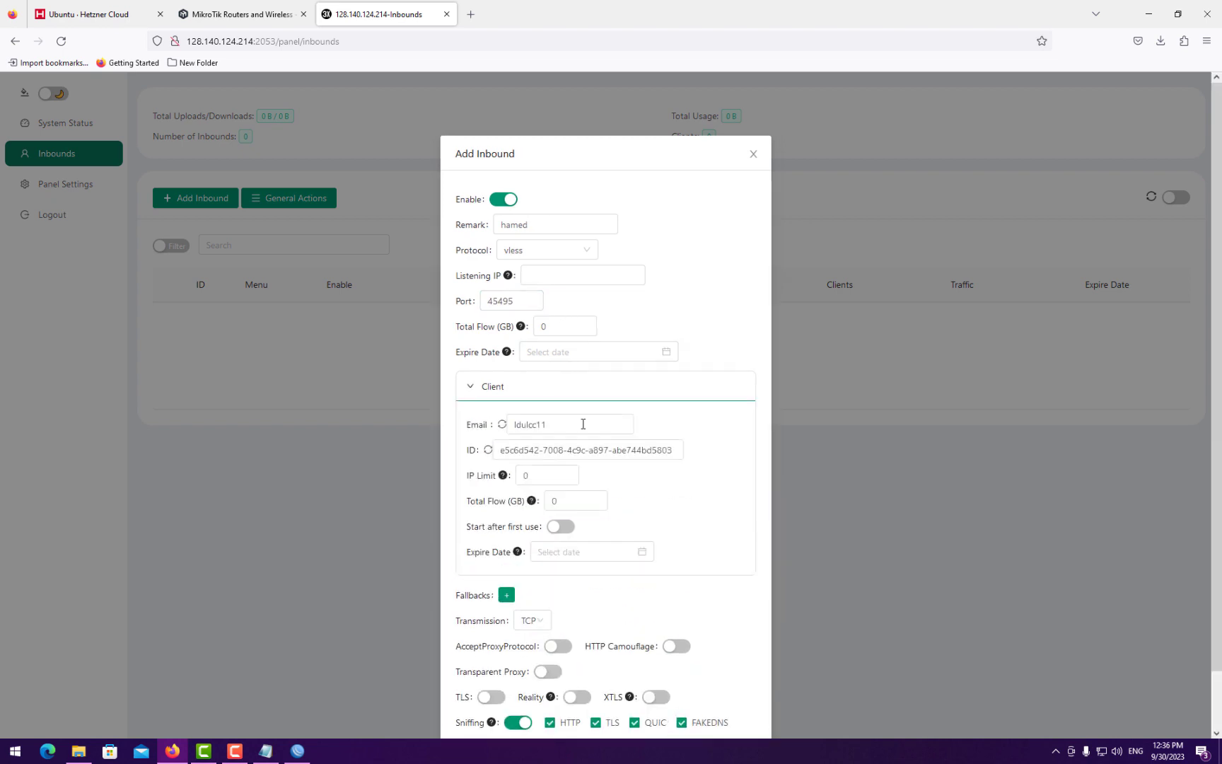
scroll(558, 494, "down", 1)
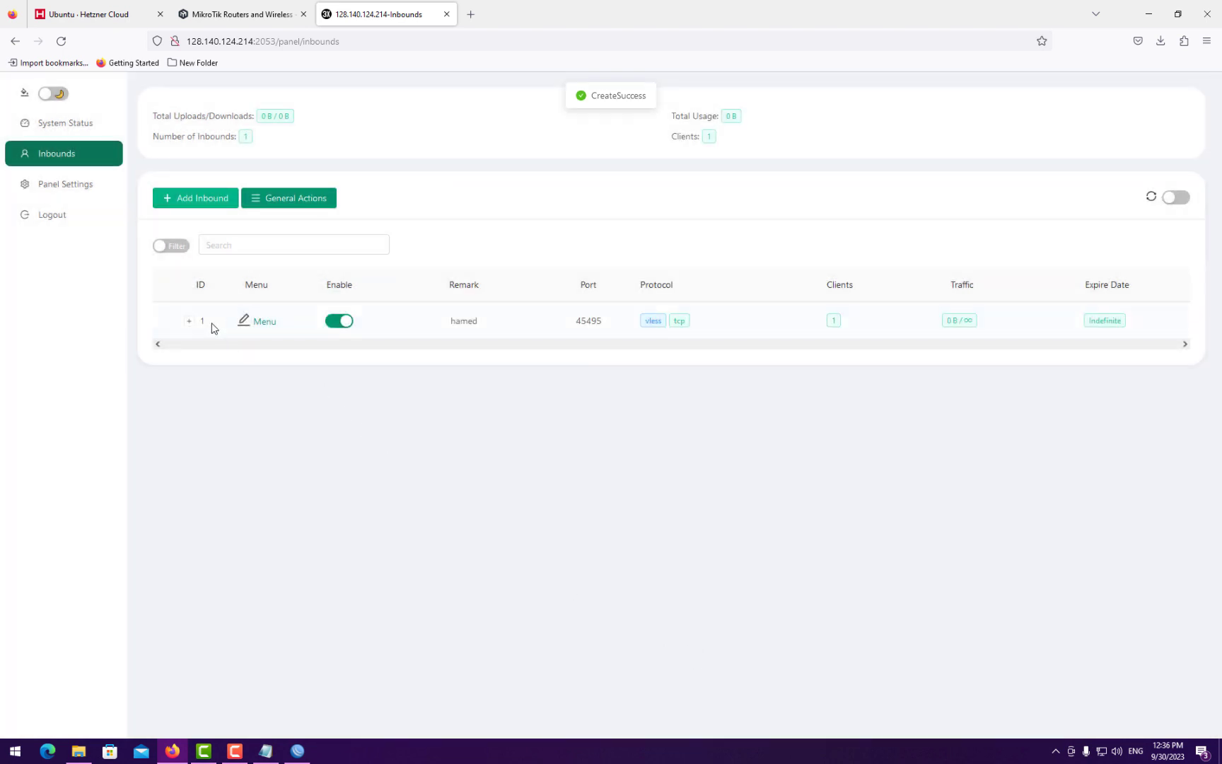
left_click(189, 322)
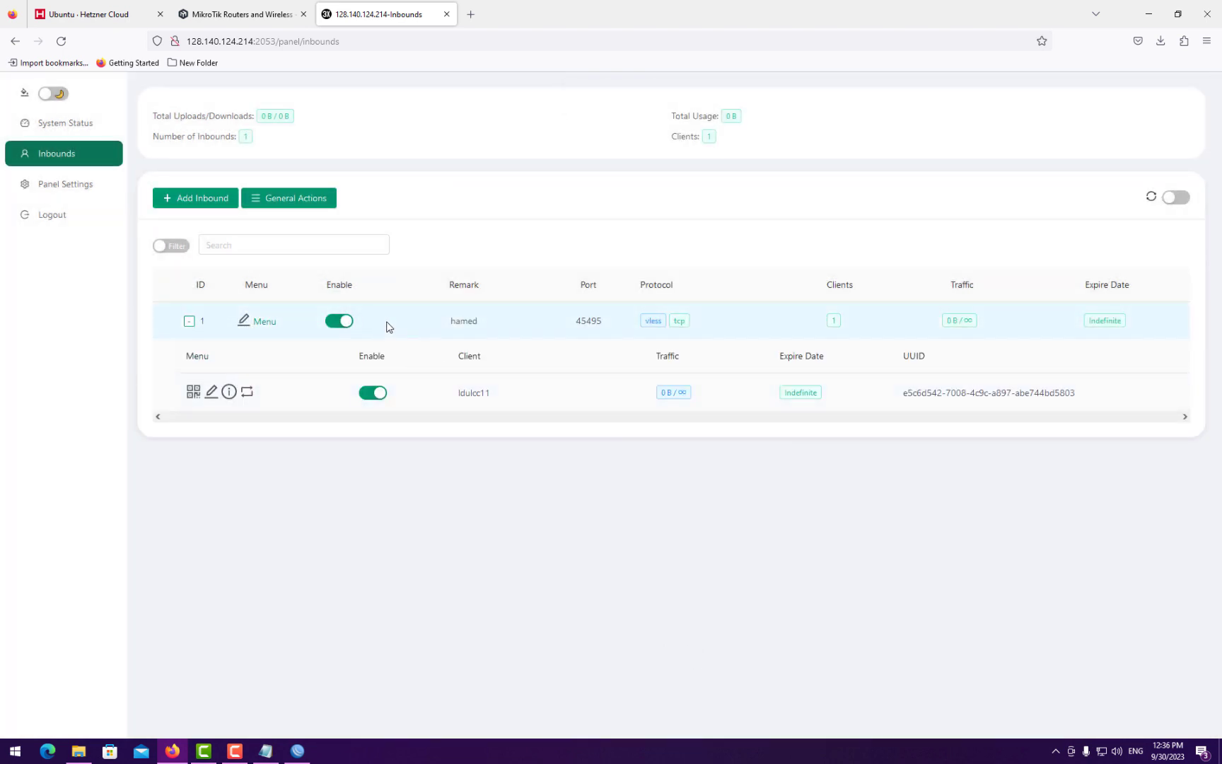
left_click(297, 750)
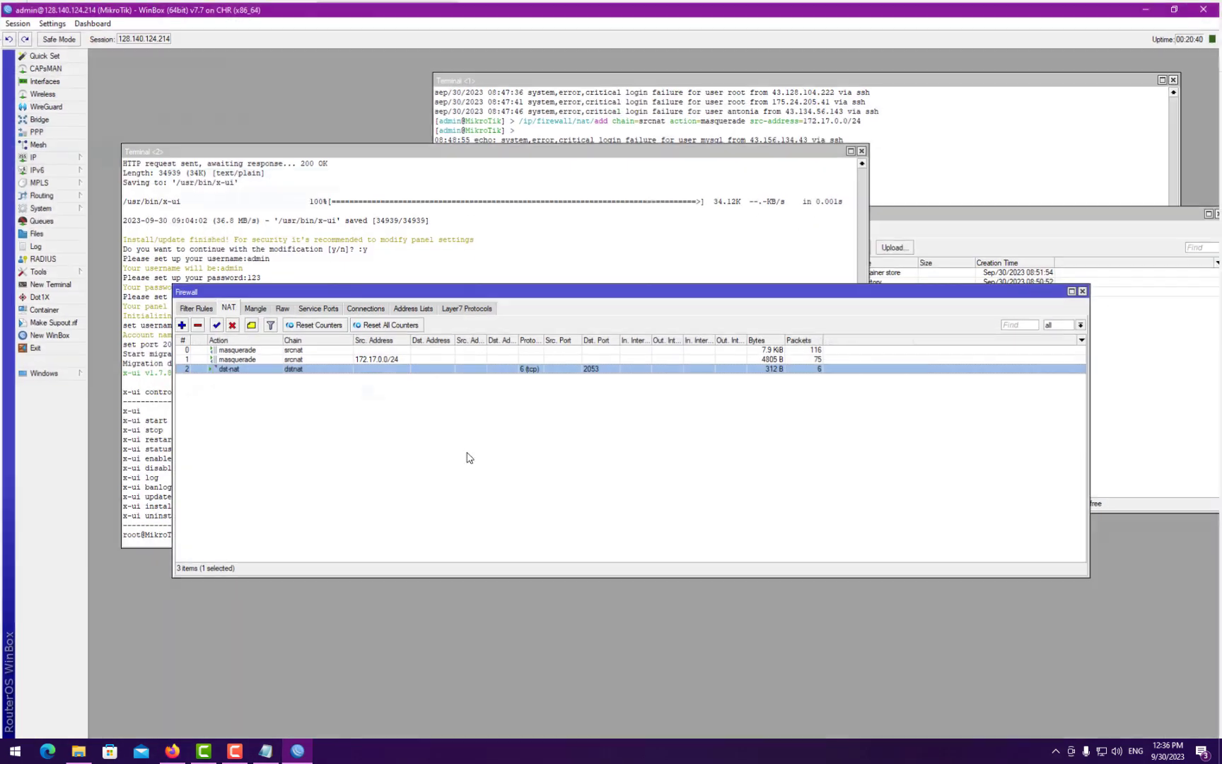
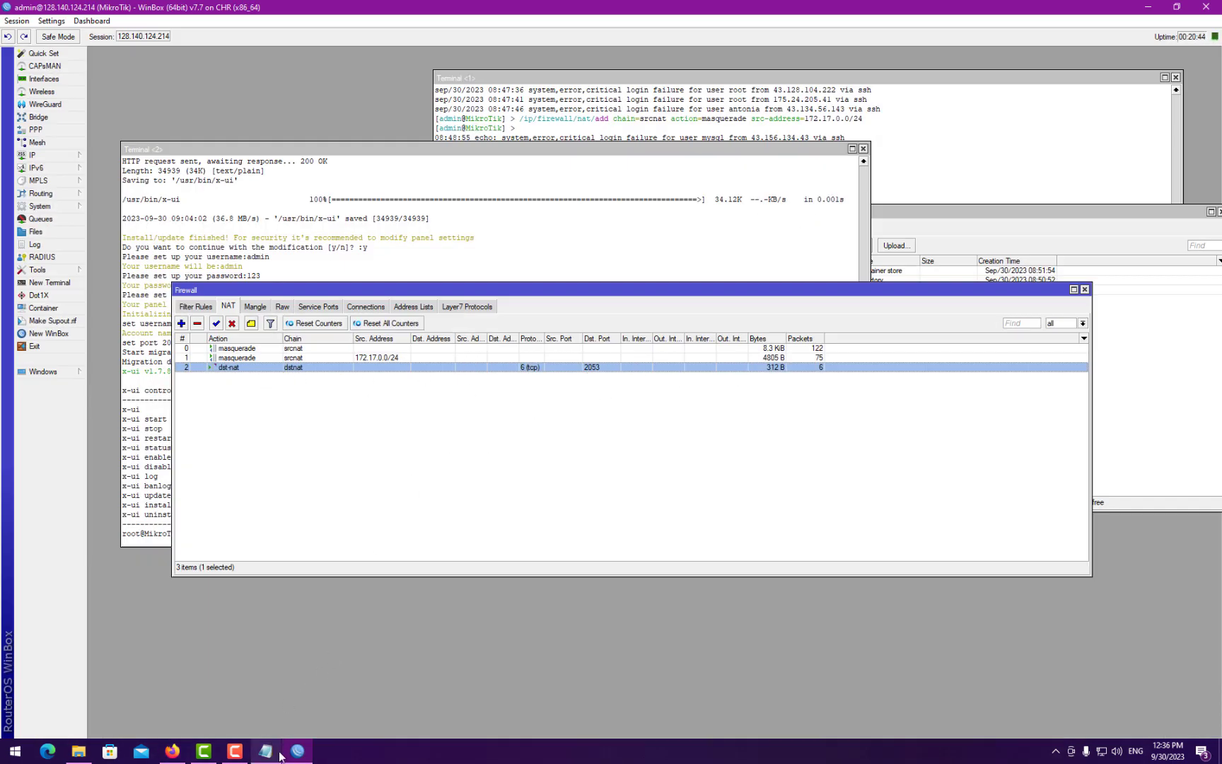
- Duplicate the port 2053 dst-nat rule in WinBox as the basis for a new forward
left_click(297, 750)
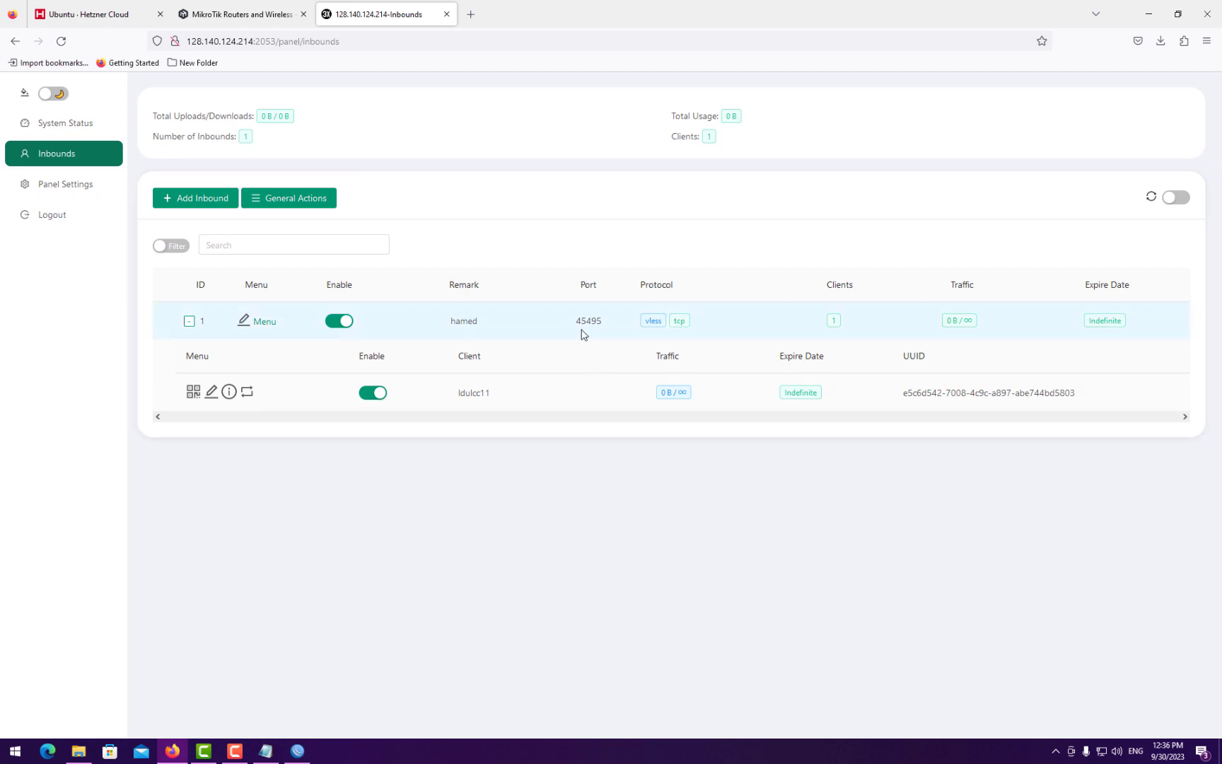
left_click(297, 750)
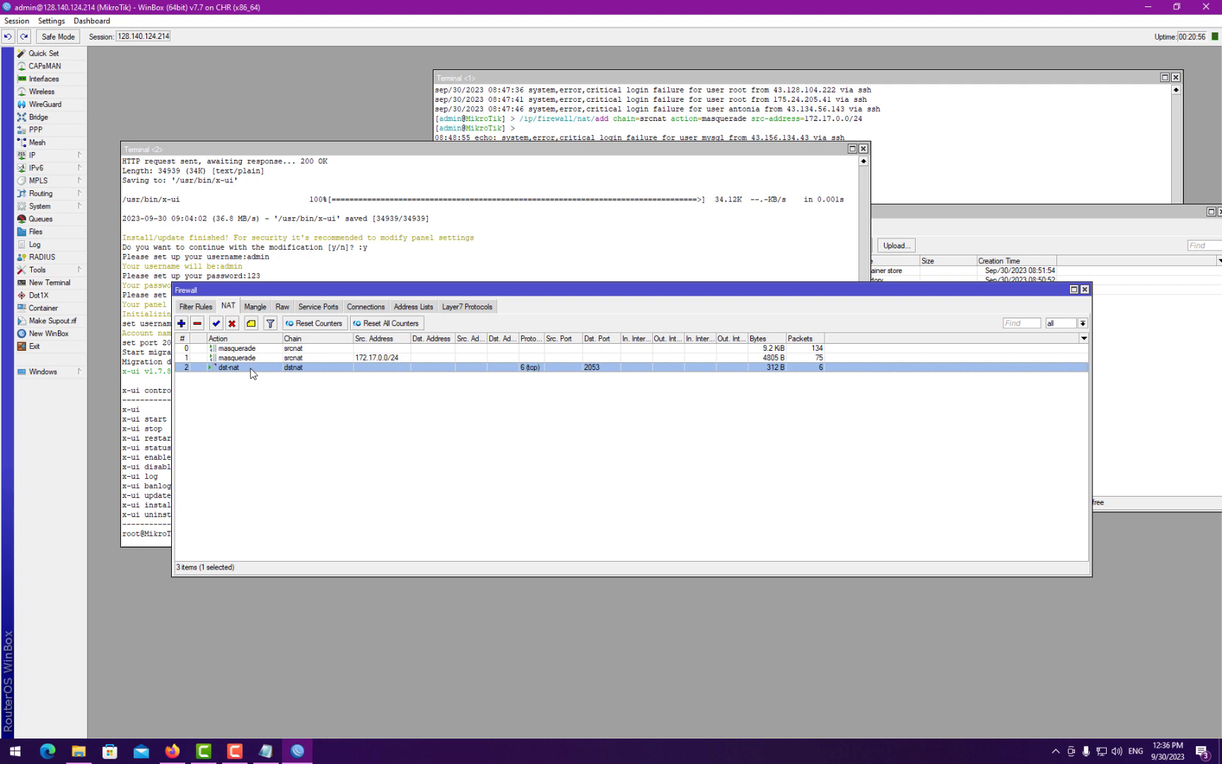
double_click(251, 369)
left_click(737, 318)
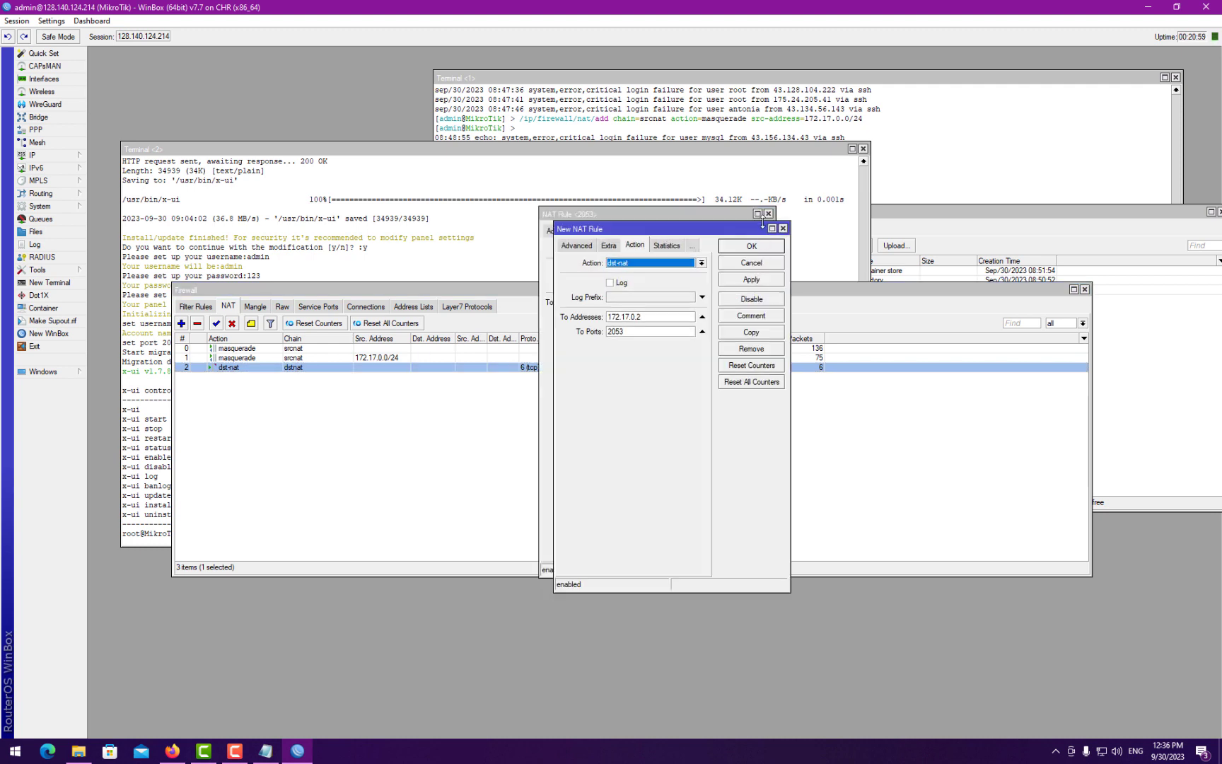
left_click(578, 248)
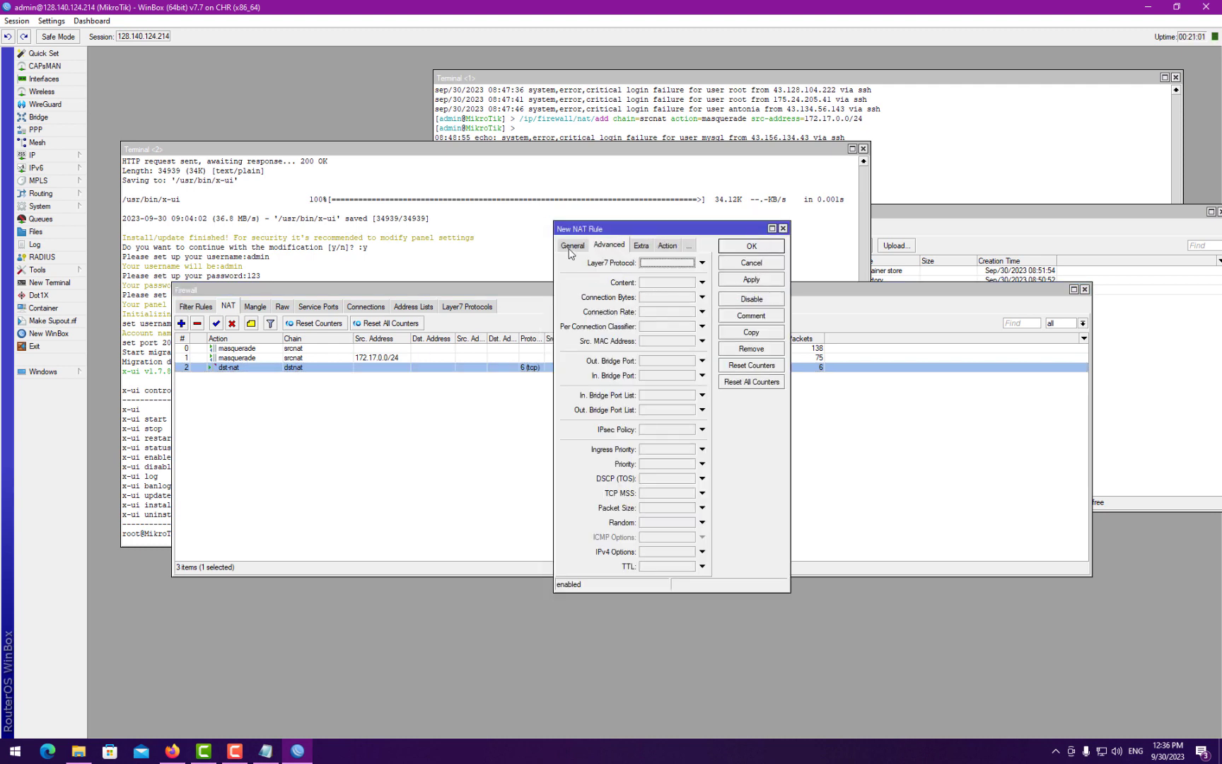
left_click(571, 248)
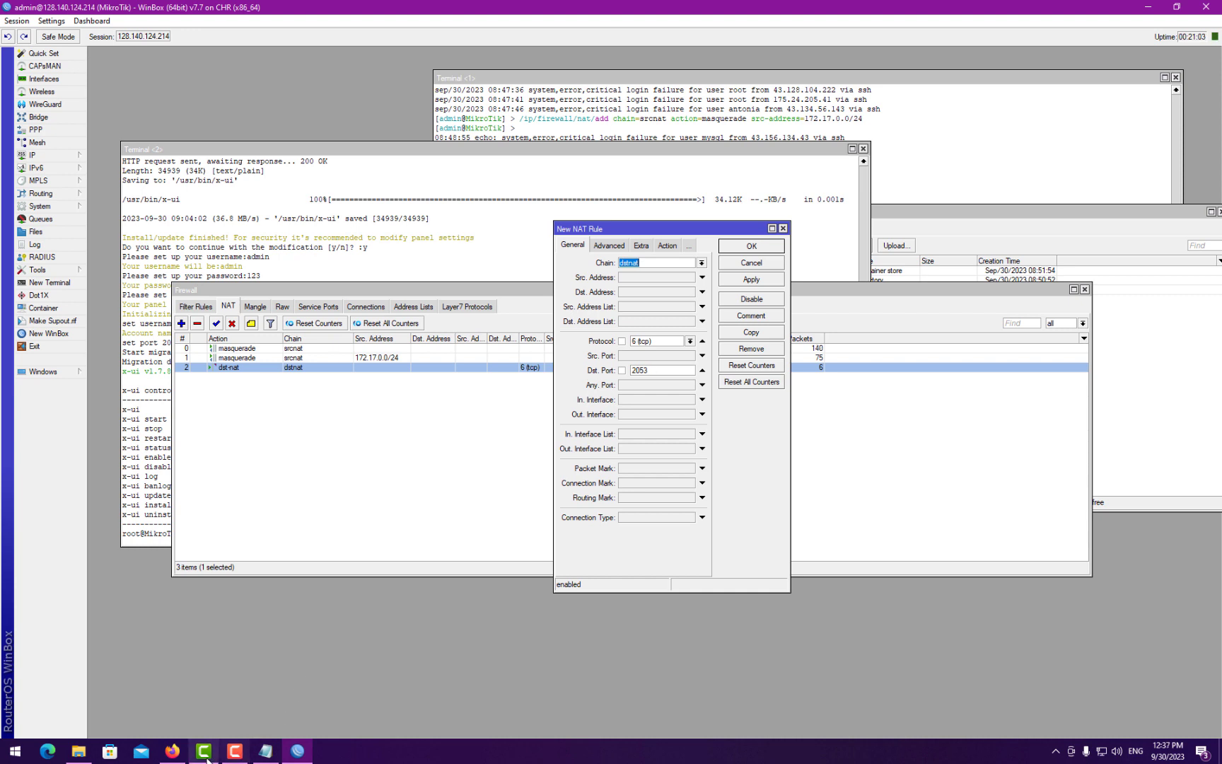
- Set the copied rule to forward TCP port 45495 to 172.17.0.2 port 45495, matching the x-ui inbound
left_click(172, 750)
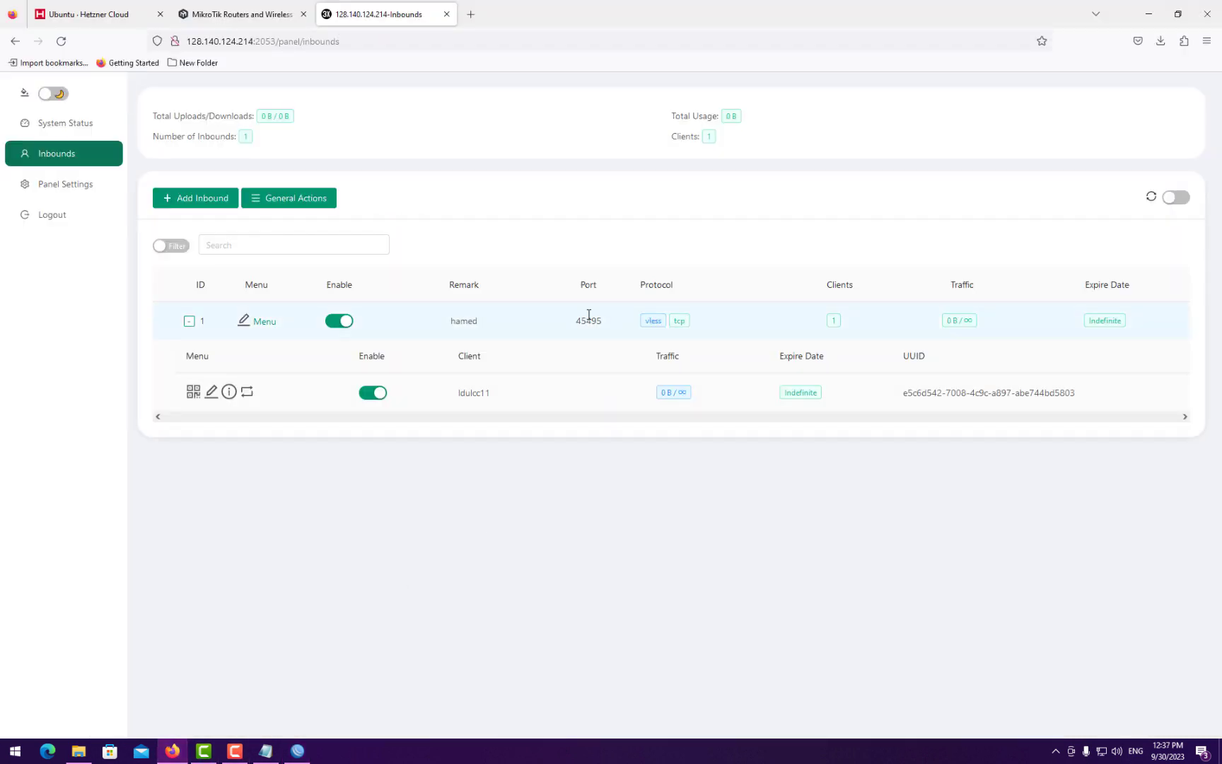
double_click(589, 320)
key("ctrl+c")
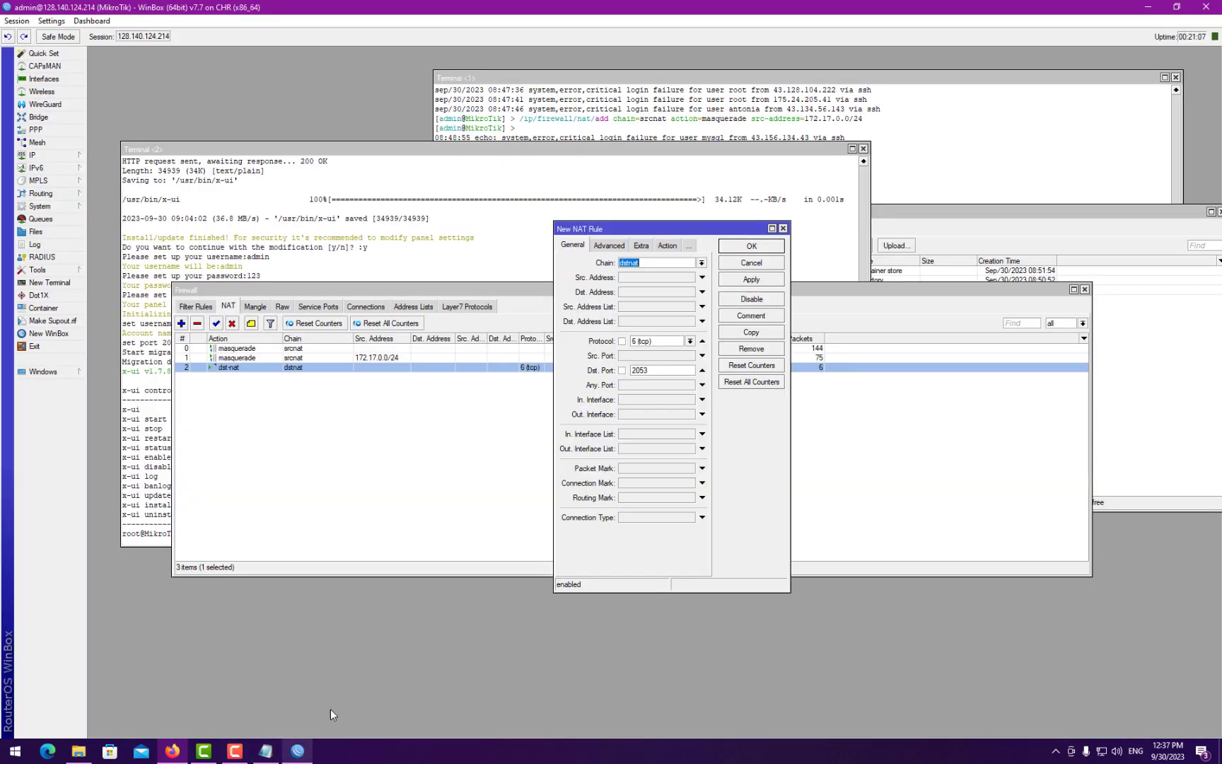
left_click(297, 750)
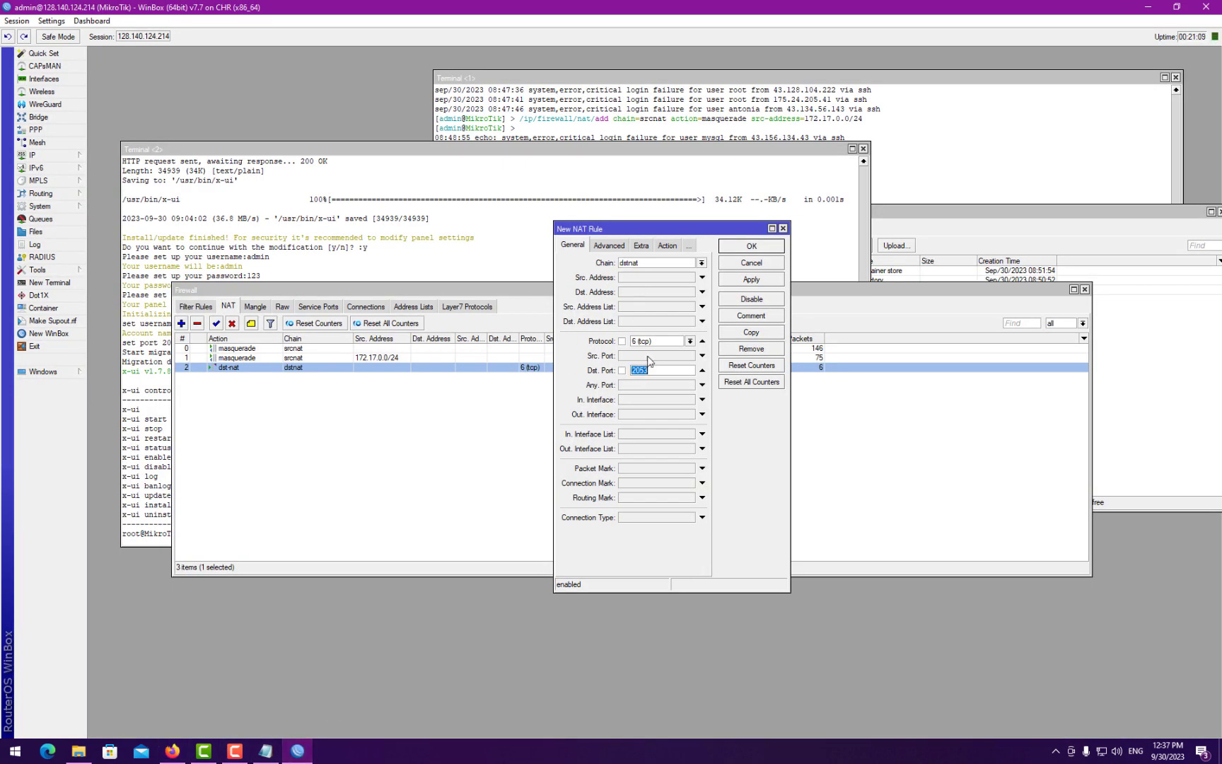
left_click(663, 247)
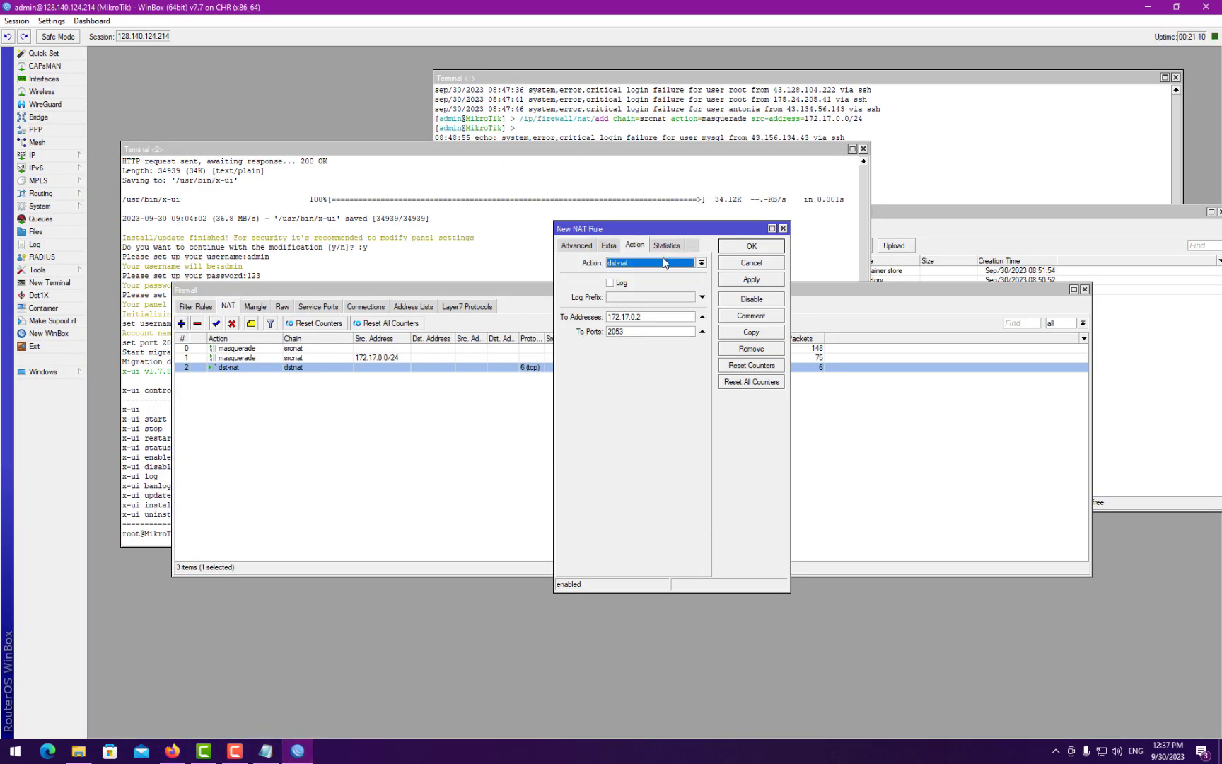
double_click(632, 329)
key("ctrl+v")
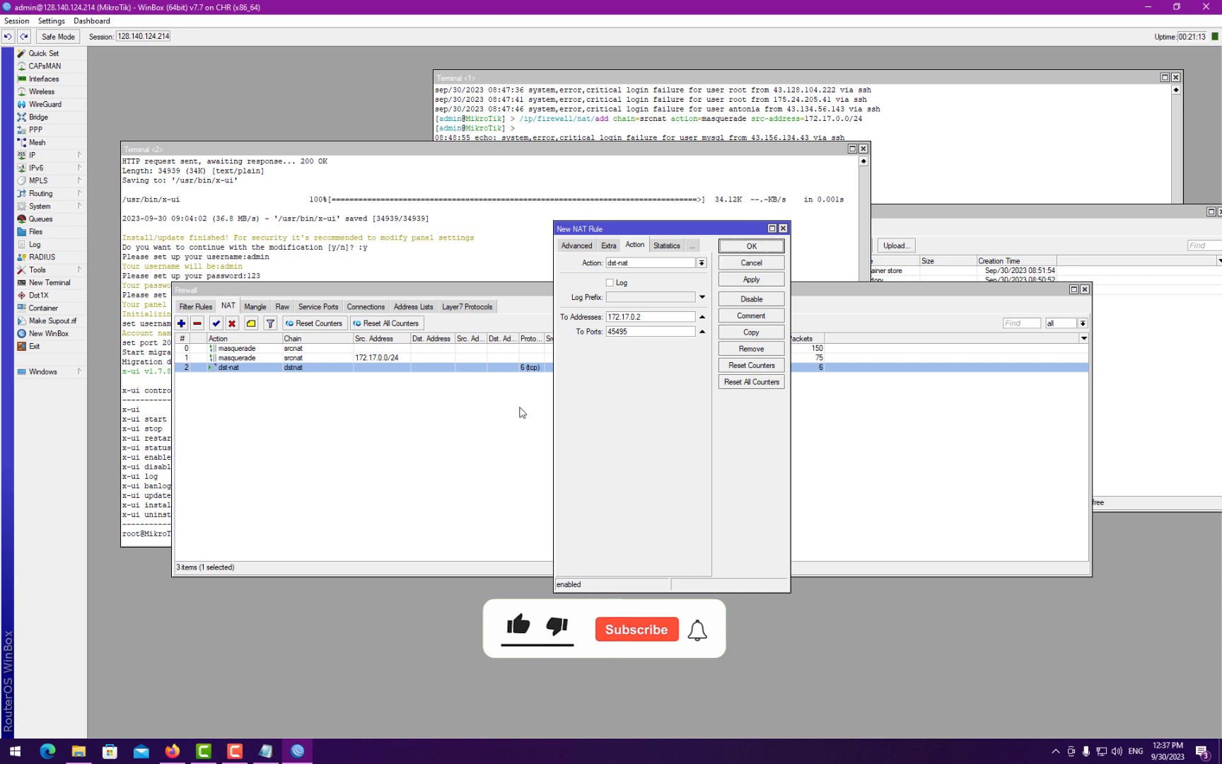
left_click(750, 246)
left_click(322, 378)
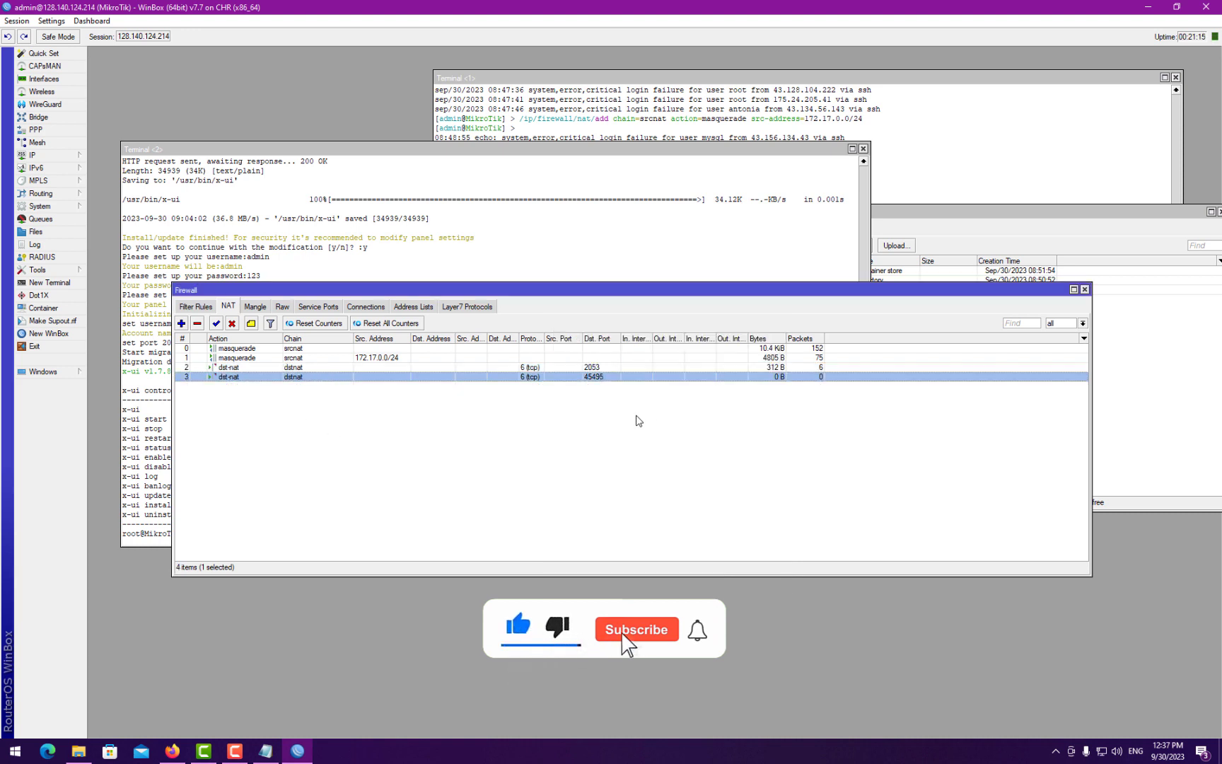
left_click(184, 752)
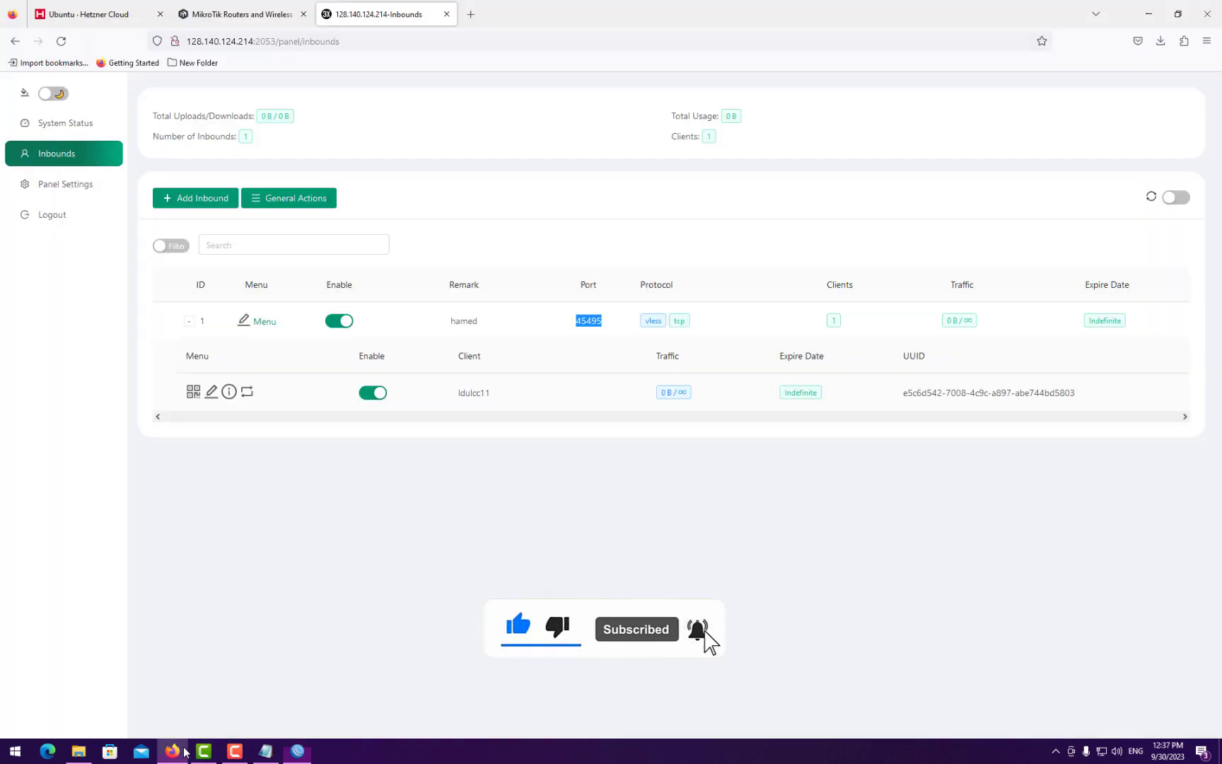